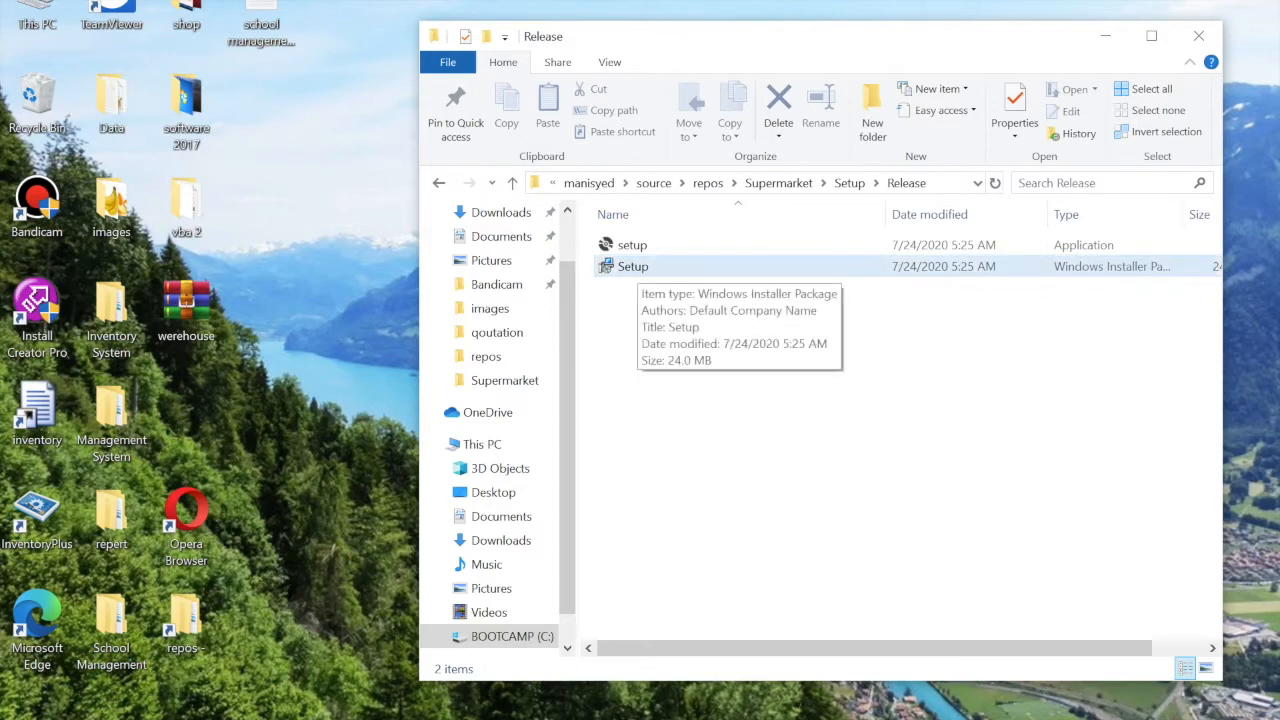
Start Setup.msi and set the install folder to Default Company Name\Warehouse
{"action": "double_click", "coordinate": [637, 267]}
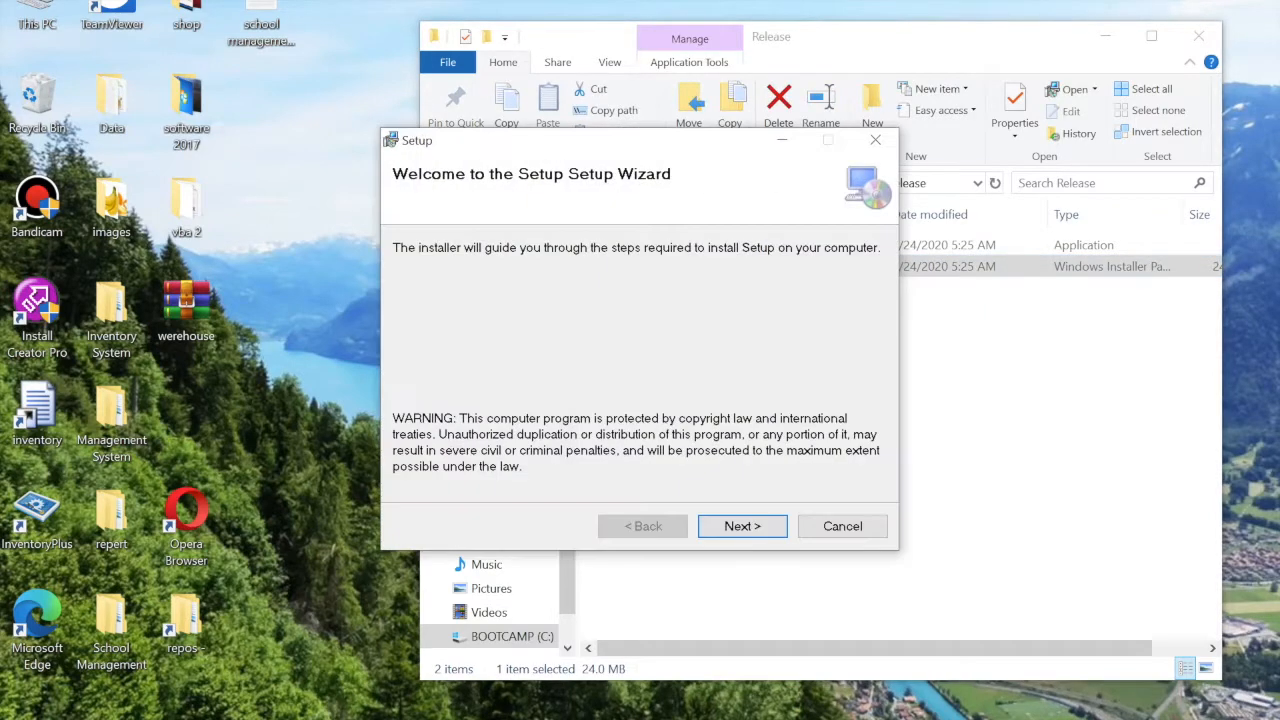
{"action": "left_click", "coordinate": [742, 526]}
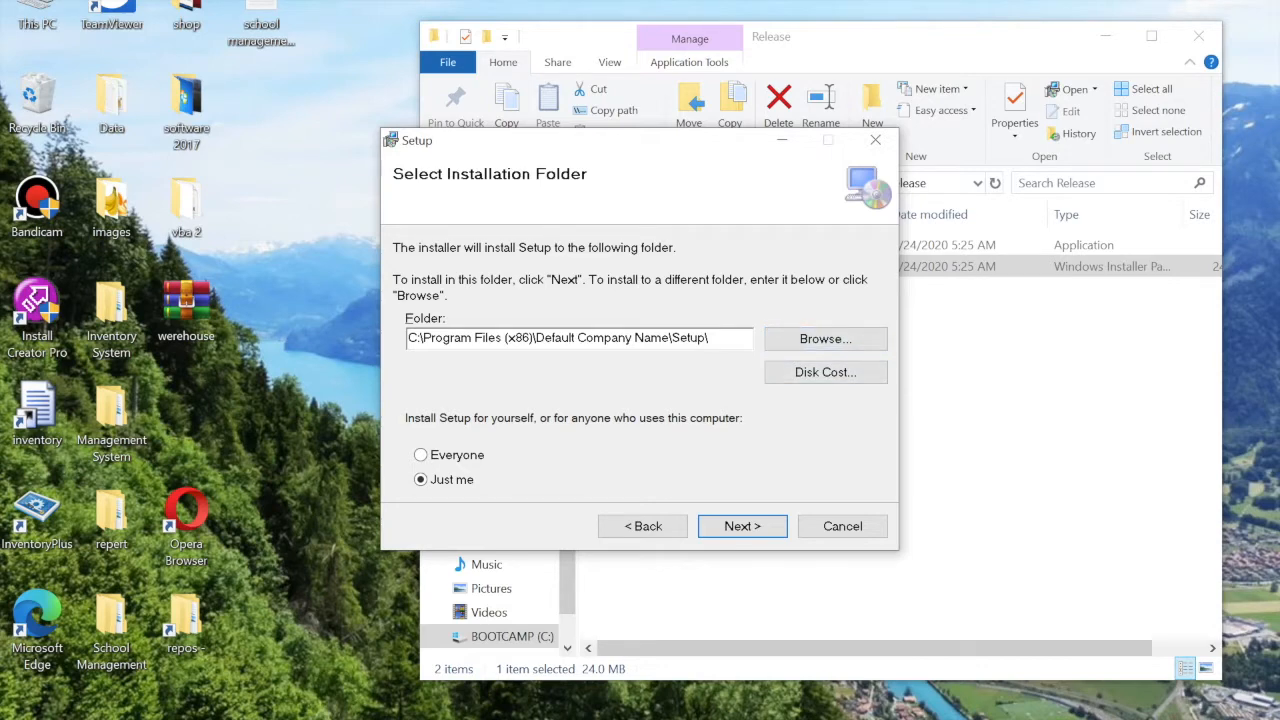
{"action": "left_click", "coordinate": [825, 338]}
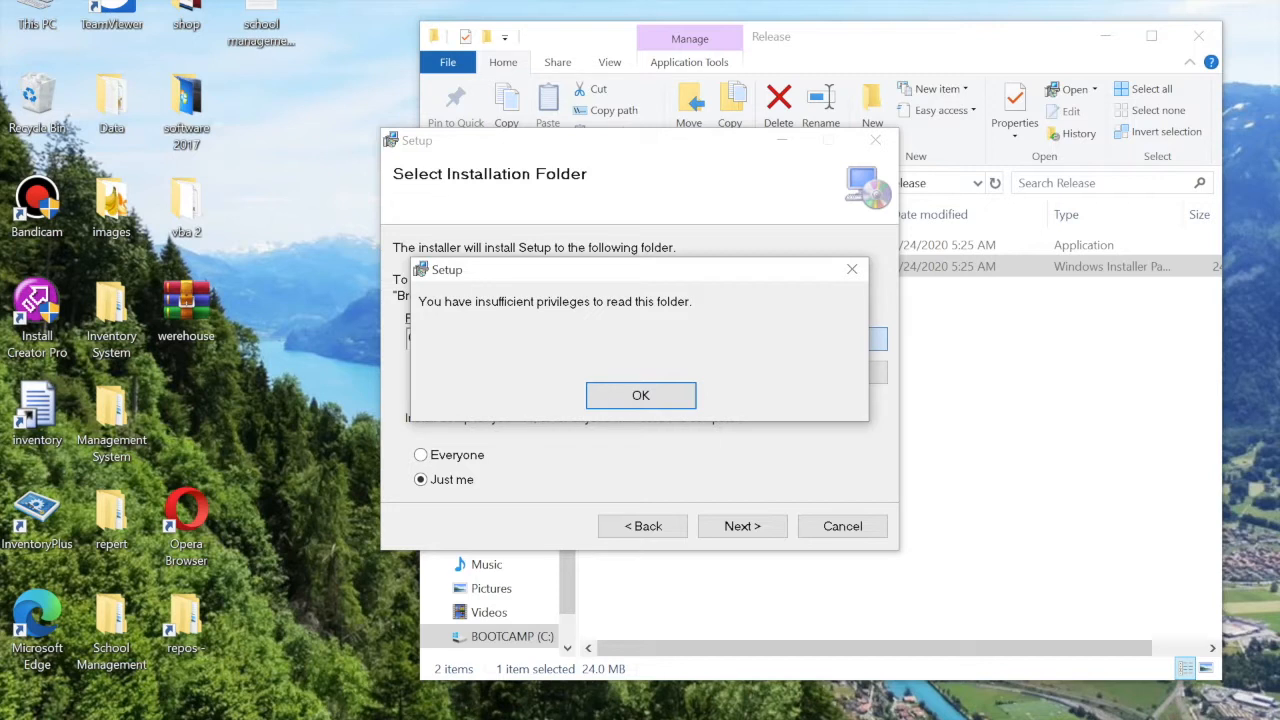
{"action": "mouse_move", "coordinate": [752, 276]}
{"action": "left_mouse_down"}
{"action": "mouse_move", "coordinate": [737, 262]}
{"action": "mouse_move", "coordinate": [728, 278]}
{"action": "left_mouse_up"}
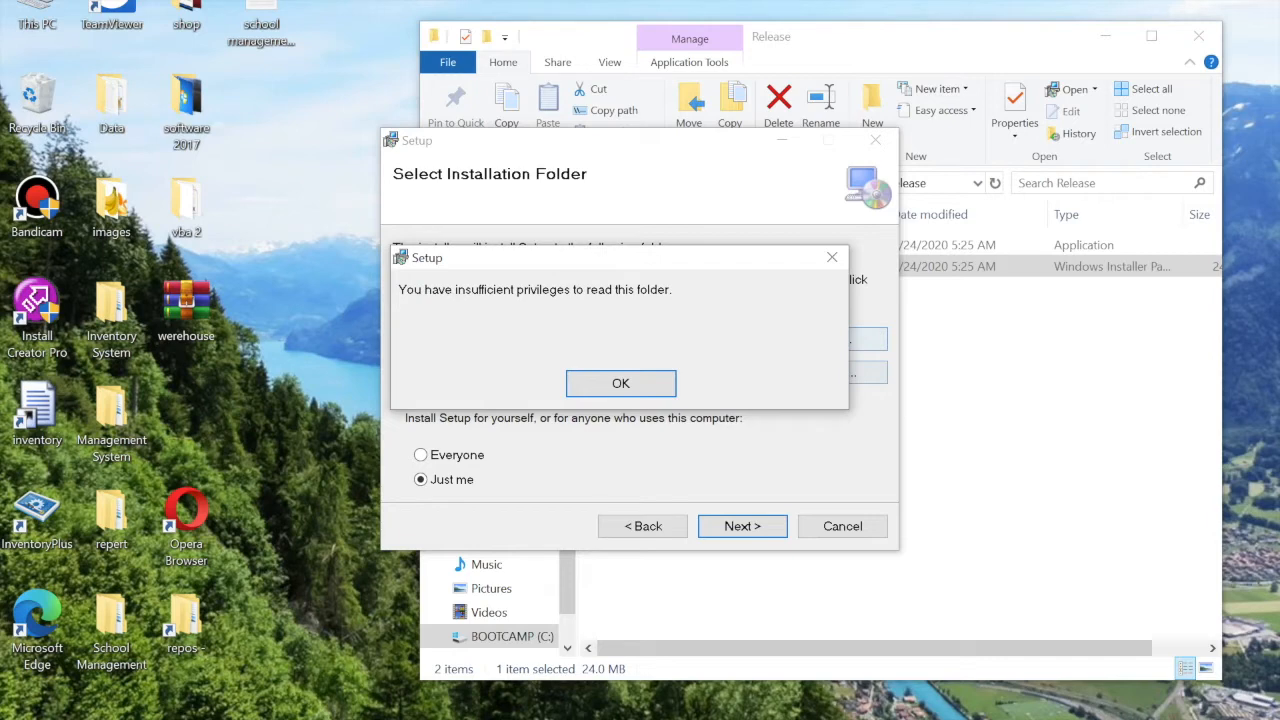
{"action": "left_click", "coordinate": [631, 388]}
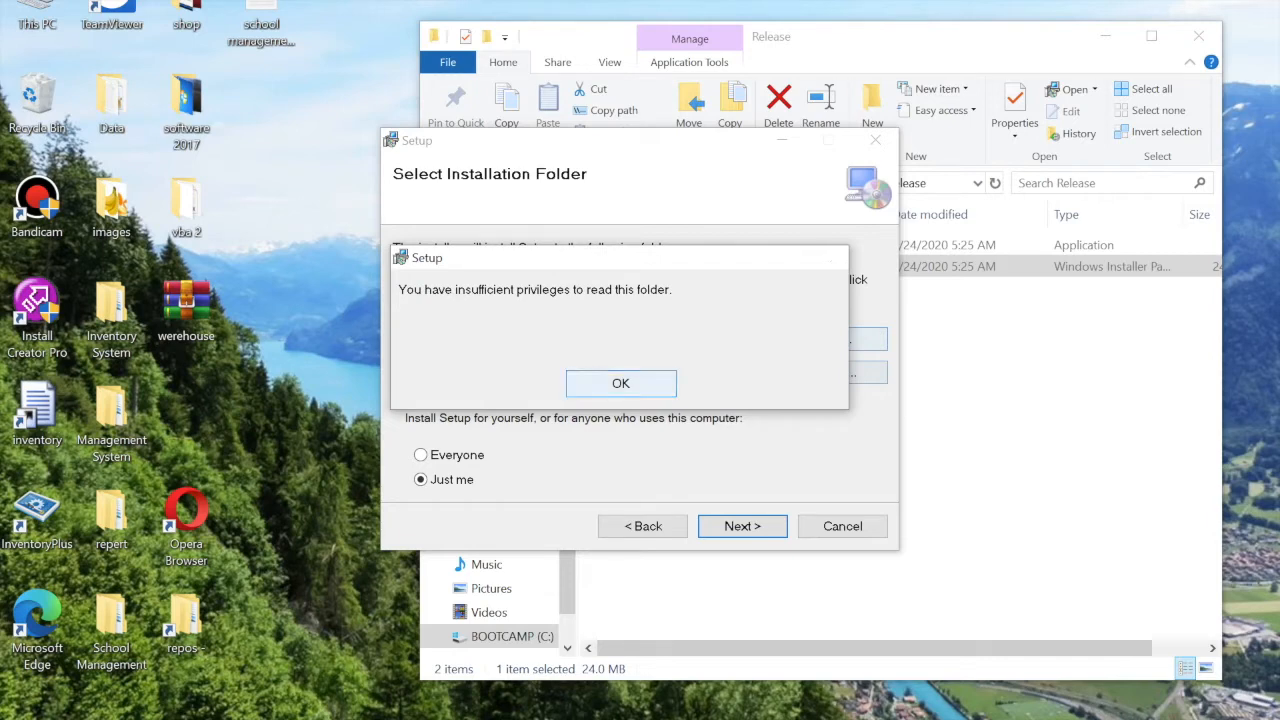
{"action": "left_click", "coordinate": [631, 390]}
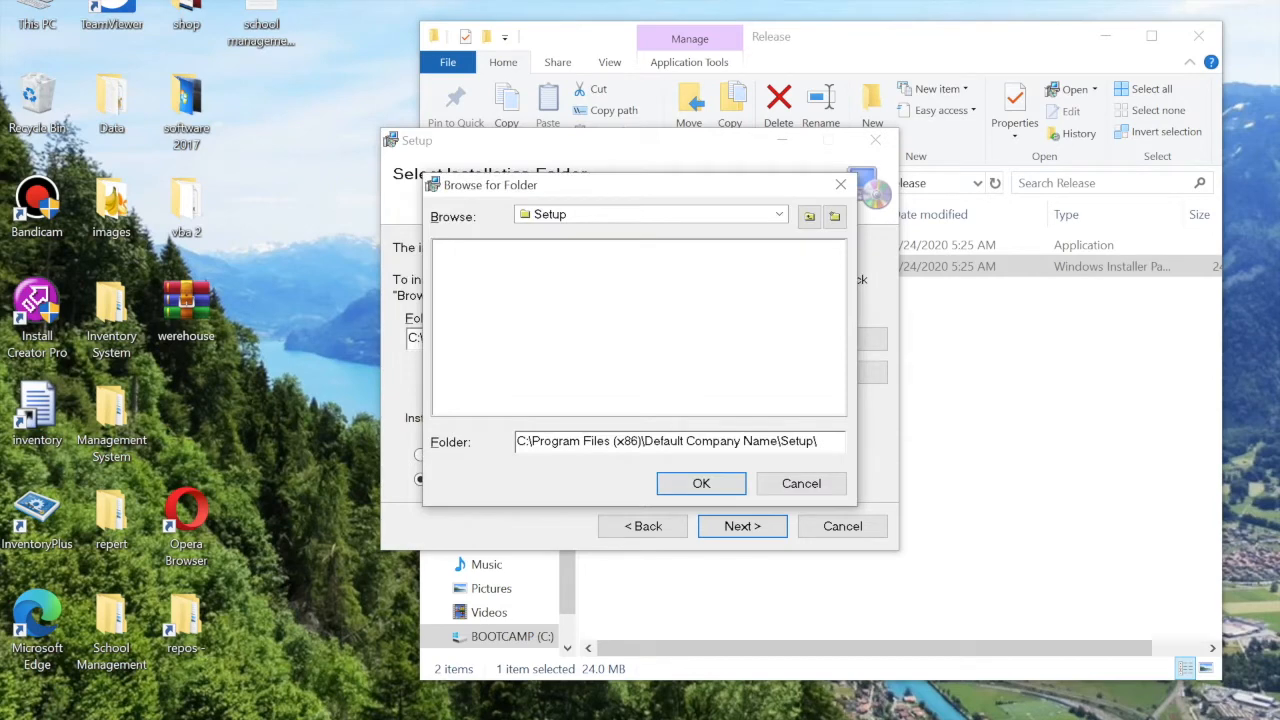
{"action": "left_click", "coordinate": [810, 217]}
{"action": "double_click", "coordinate": [471, 281]}
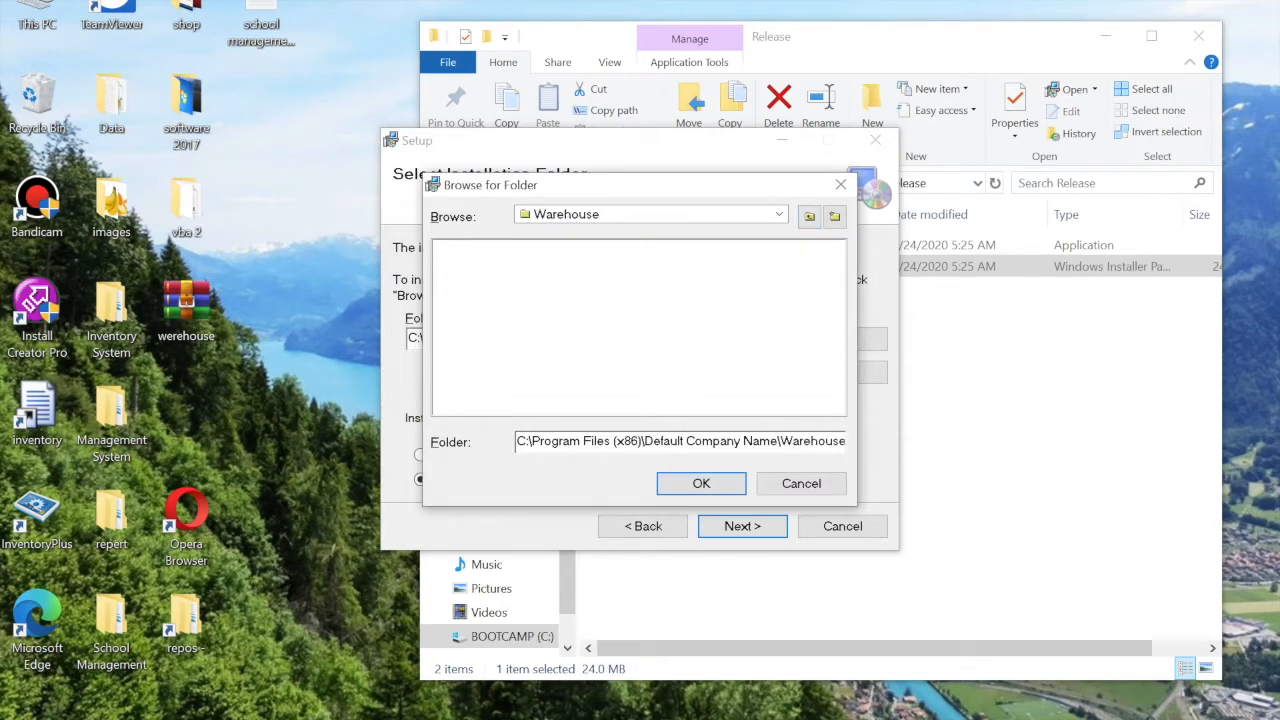
{"action": "left_click", "coordinate": [701, 484]}
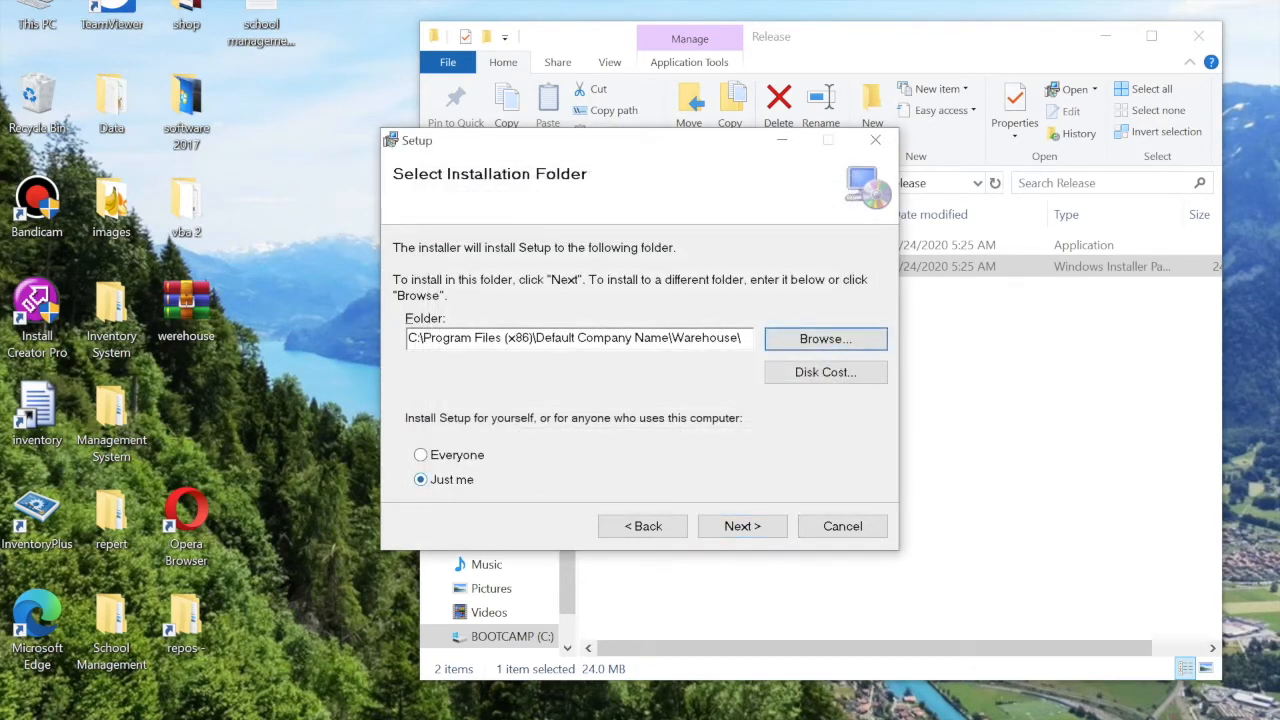
Run the installation into the Warehouse folder and close the finished installer
{"action": "left_click_drag", "start_coordinate": [717, 338], "coordinate": [694, 338]}
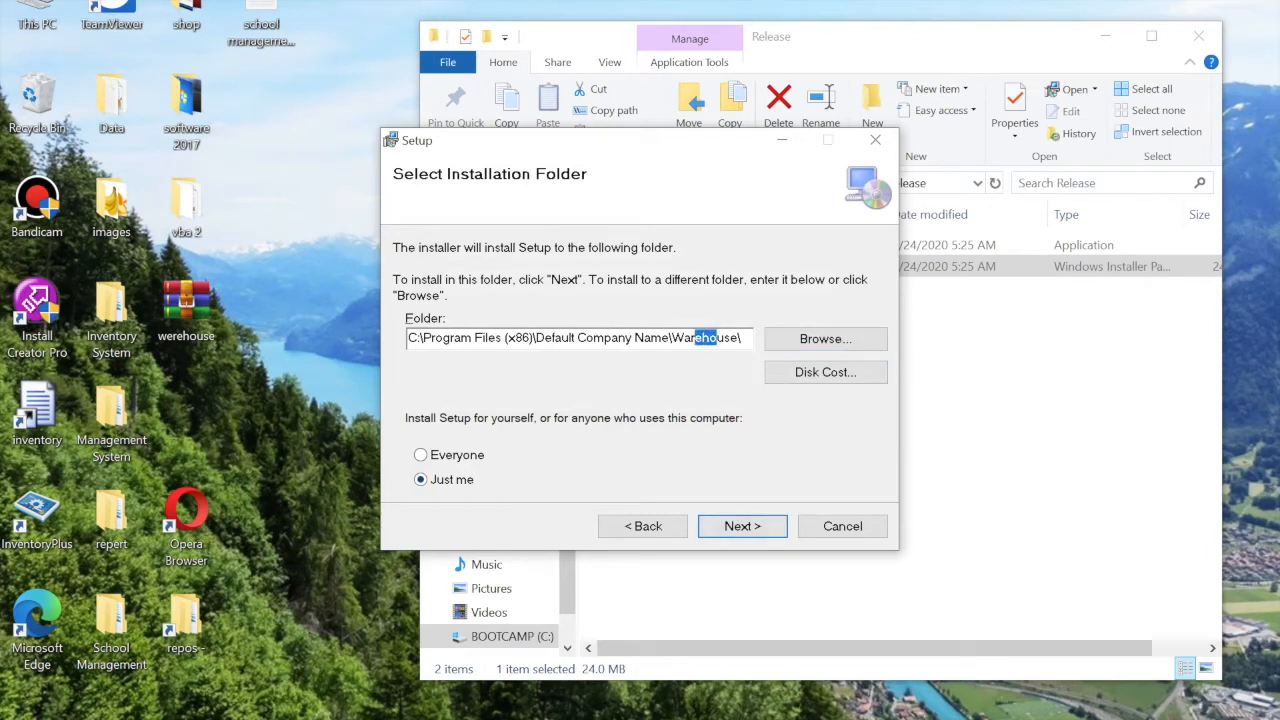
{"action": "left_click", "coordinate": [742, 526]}
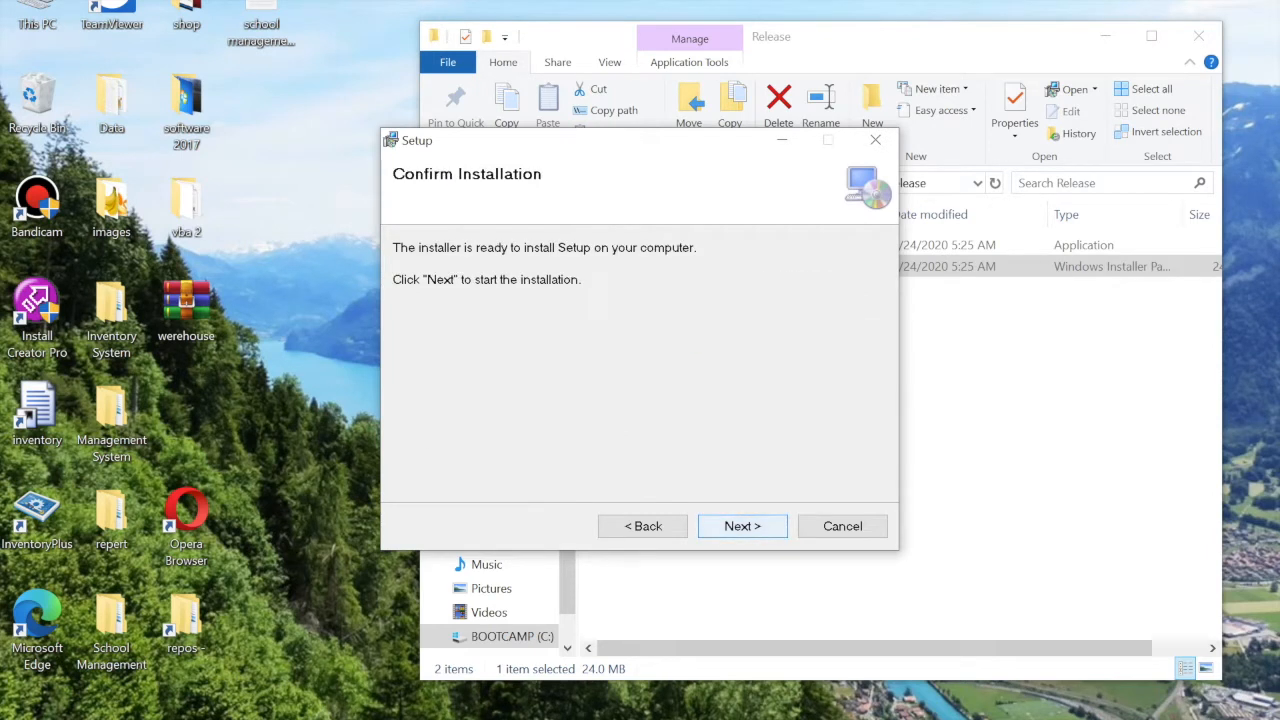
{"action": "left_click", "coordinate": [742, 526]}
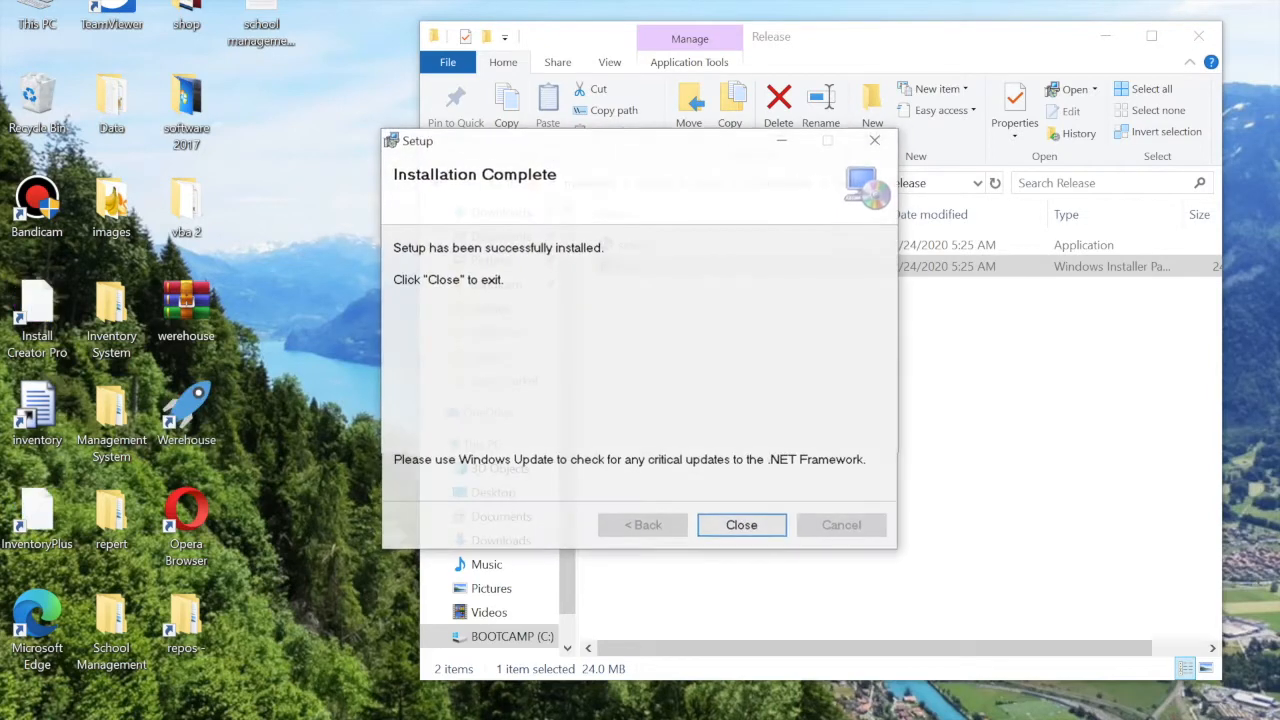
{"action": "left_click", "coordinate": [742, 526]}
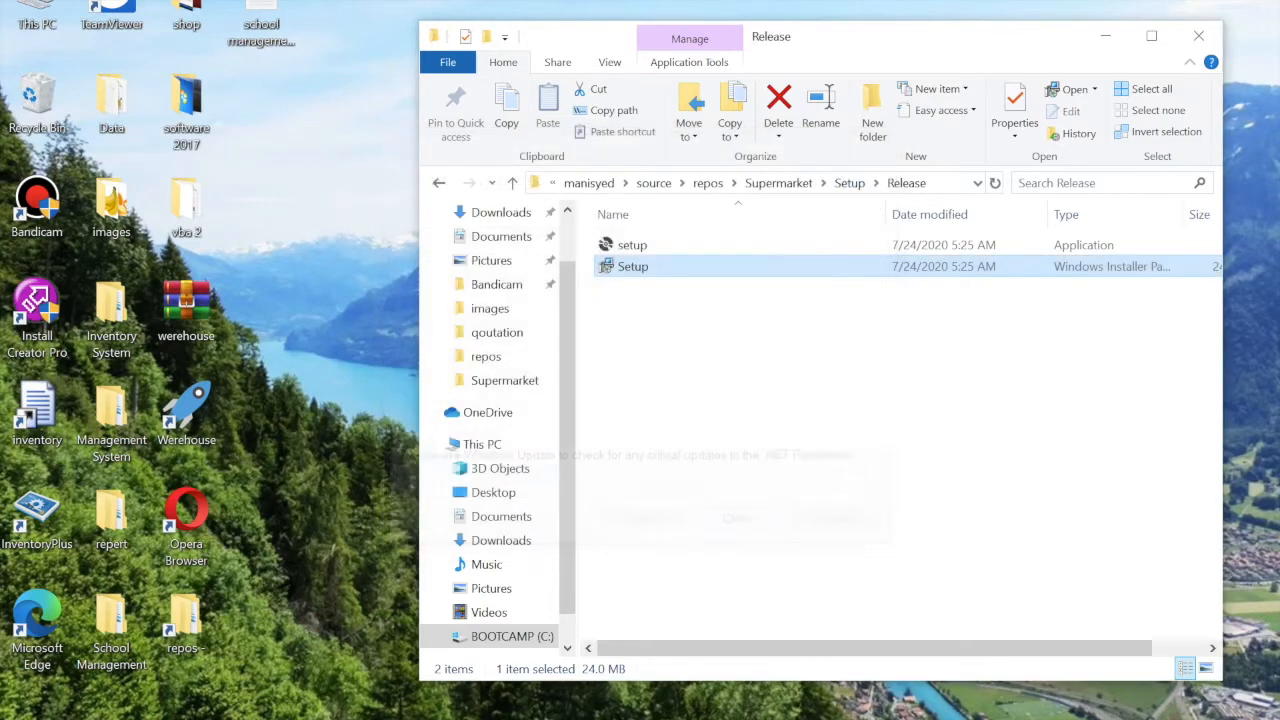
Close the Release folder window and launch Werehouse by searching 'we' from Start
{"action": "left_click", "coordinate": [186, 410]}
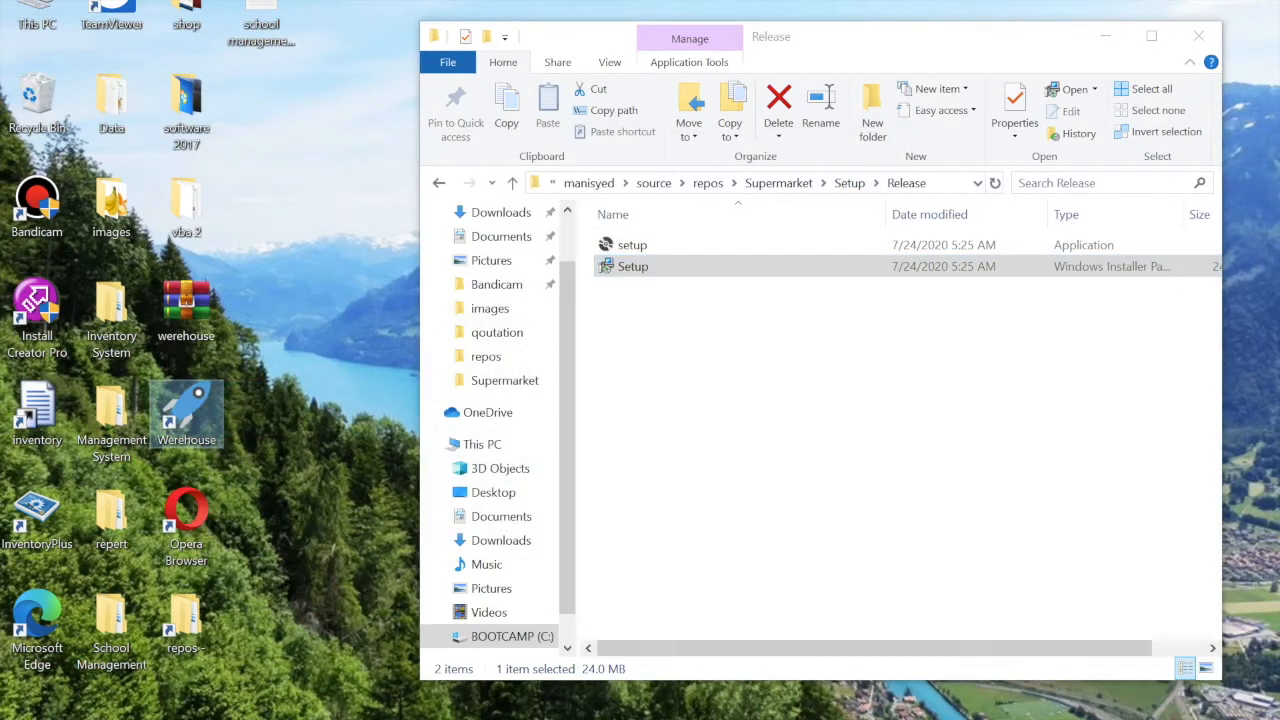
{"action": "left_click", "coordinate": [1198, 36]}
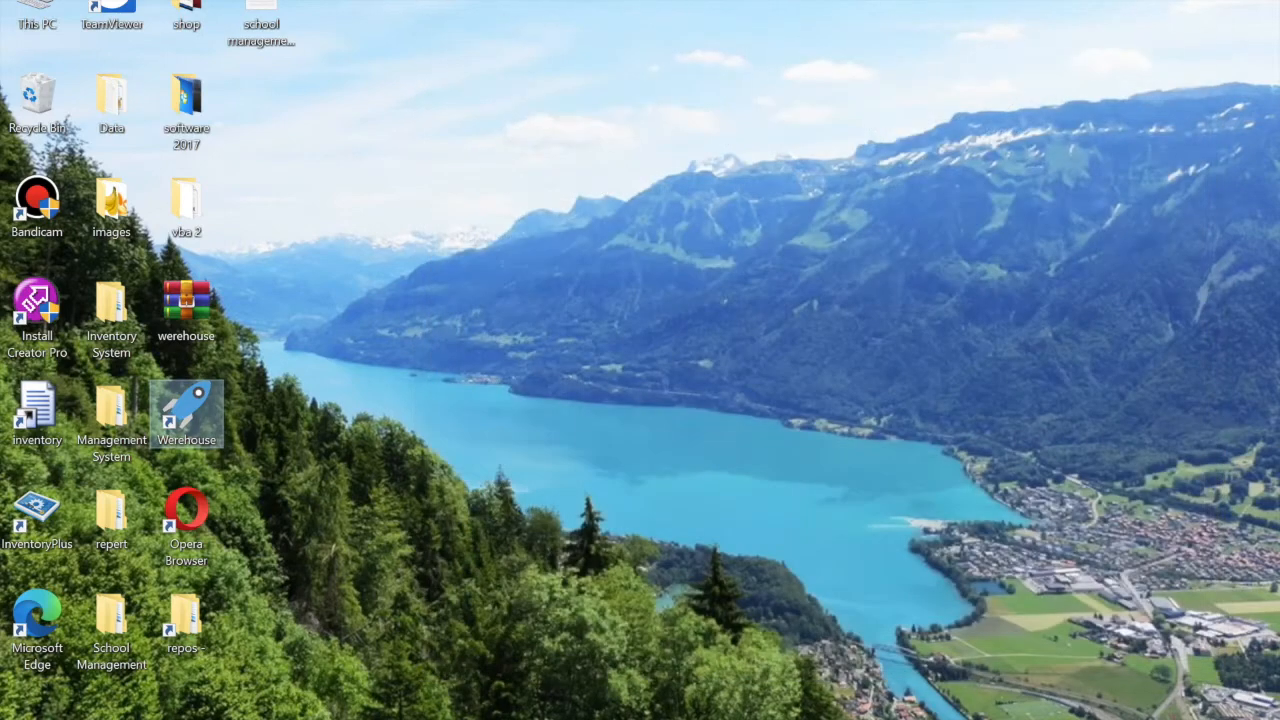
{"action": "key", "text": "super"}
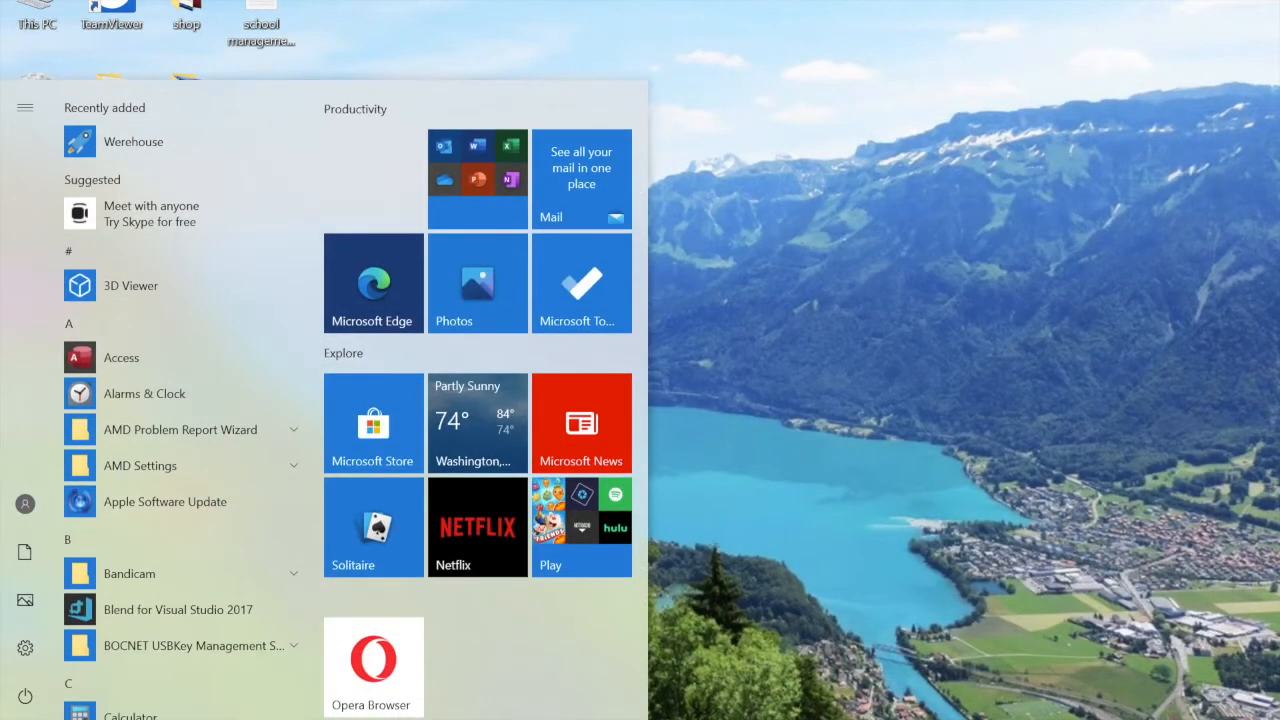
{"action": "key", "text": "super+s"}
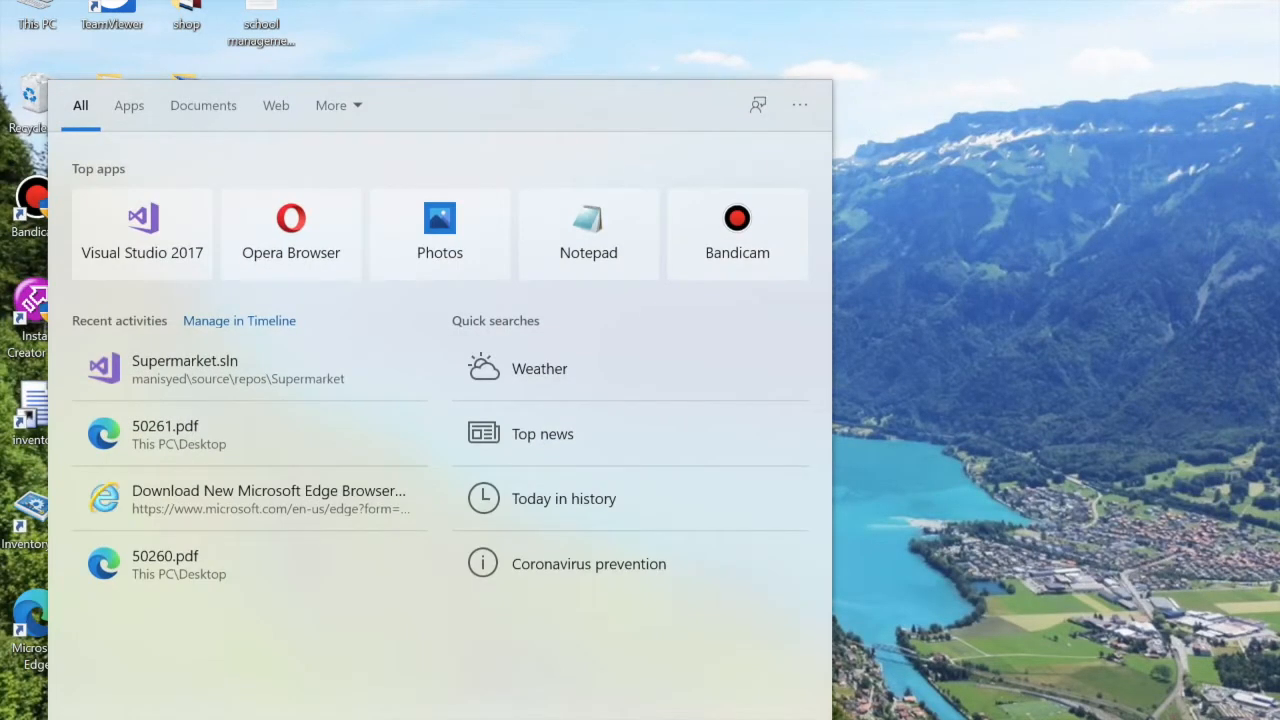
{"action": "type", "text": "we"}
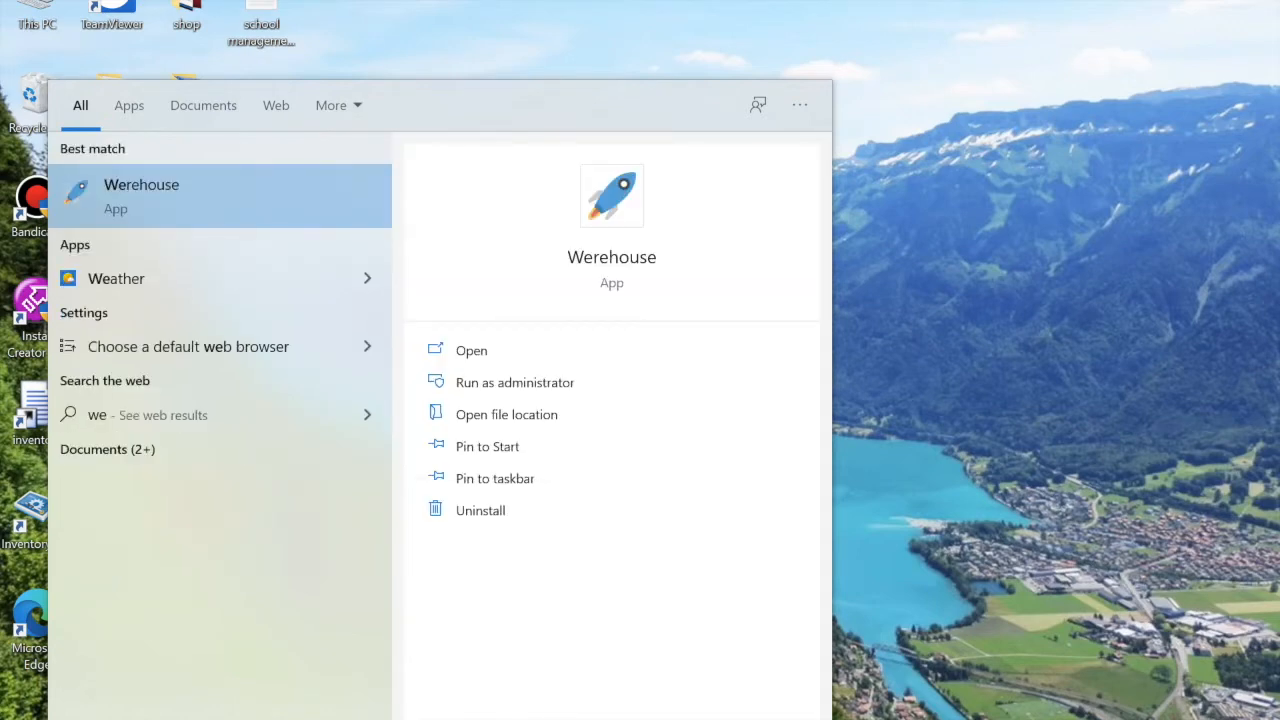
{"action": "left_click", "coordinate": [180, 196]}
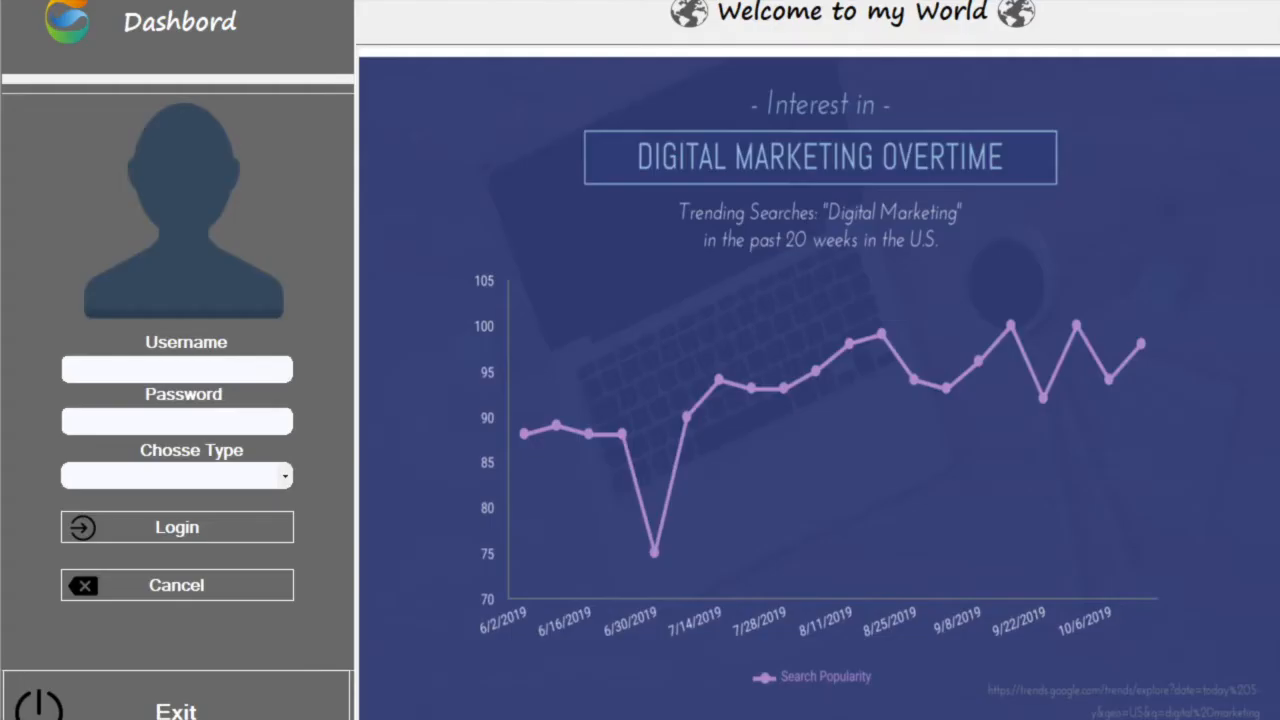
Enter the account username and password, try logging in as User, and dismiss the error
{"action": "left_click", "coordinate": [177, 369]}
{"action": "type", "text": "manisye"}
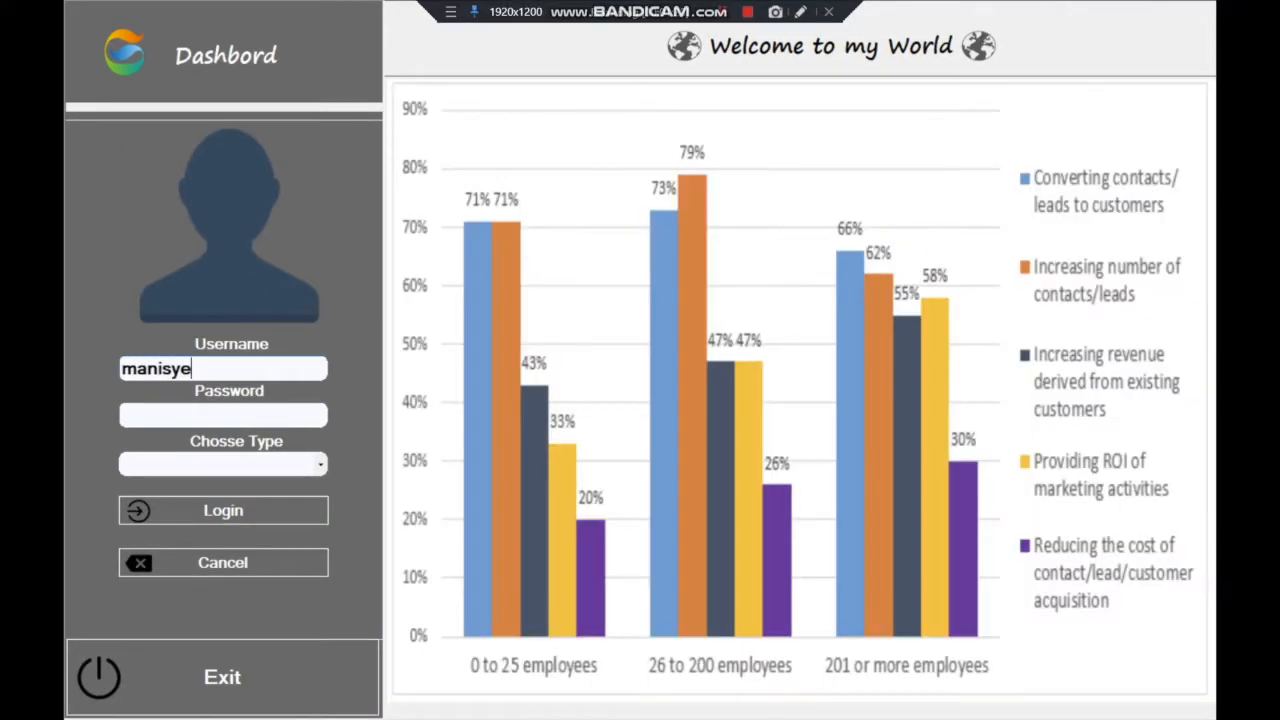
{"action": "type", "text": "d"}
{"action": "left_click", "coordinate": [223, 414]}
{"action": "left_click_drag", "start_coordinate": [212, 369], "coordinate": [120, 369]}
{"action": "left_click", "coordinate": [223, 415]}
{"action": "type", "text": "•••••"}
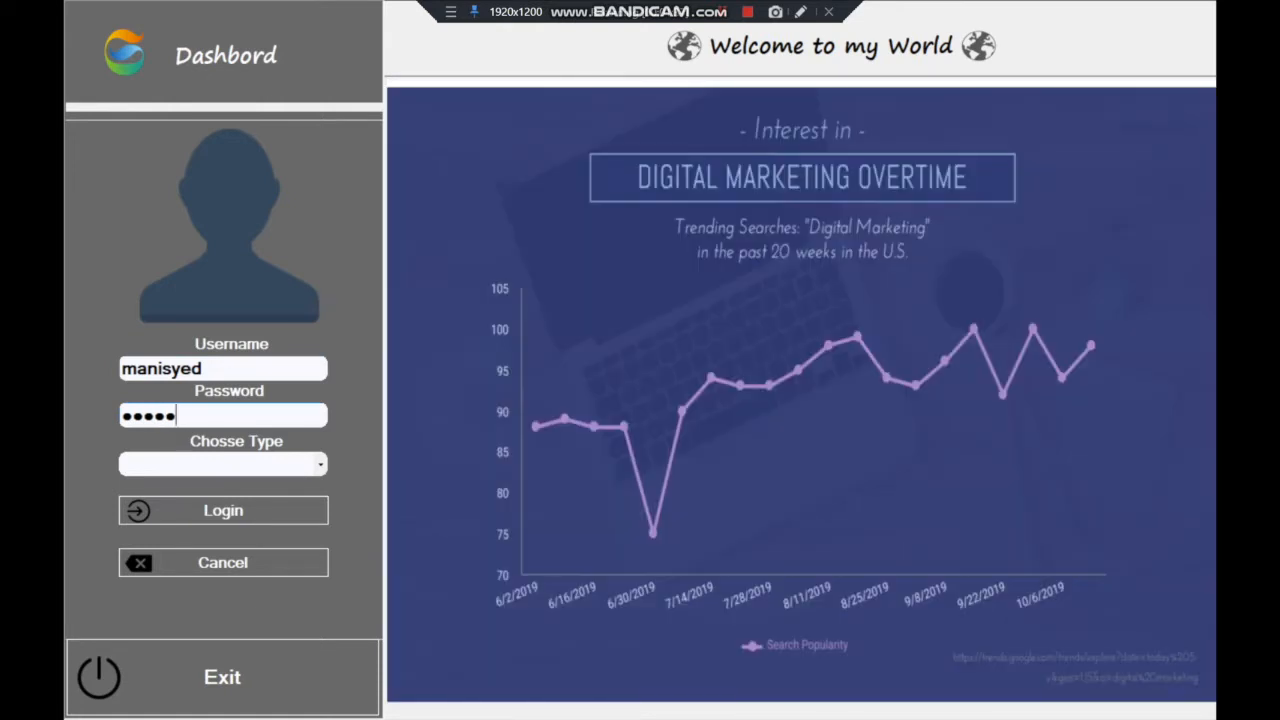
{"action": "left_click", "coordinate": [320, 464]}
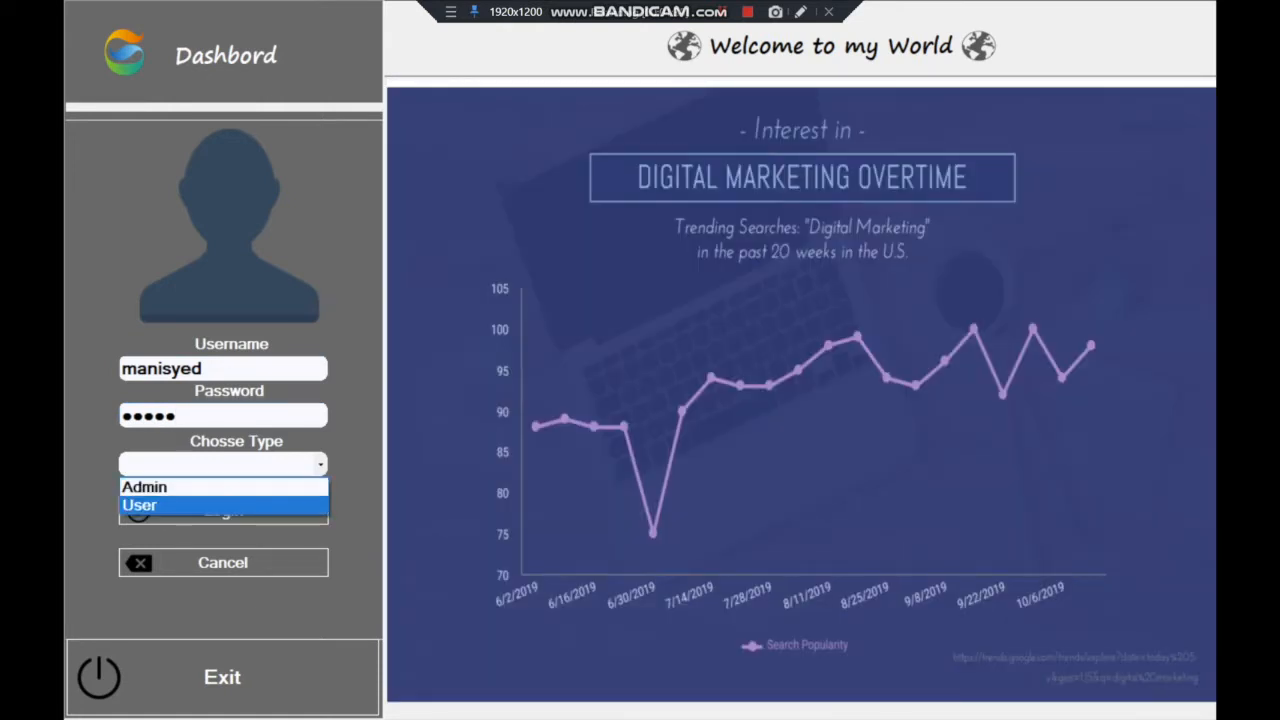
{"action": "left_click", "coordinate": [223, 505]}
{"action": "left_click", "coordinate": [223, 511]}
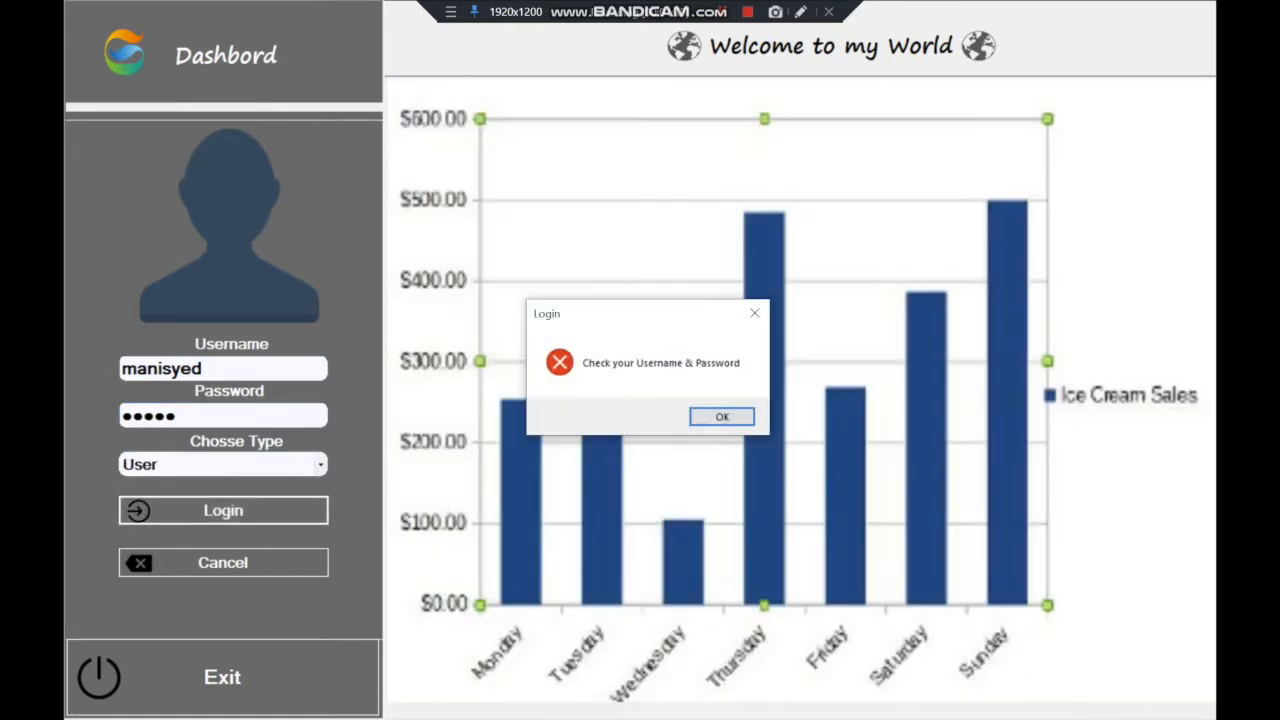
{"action": "key", "text": "Return"}
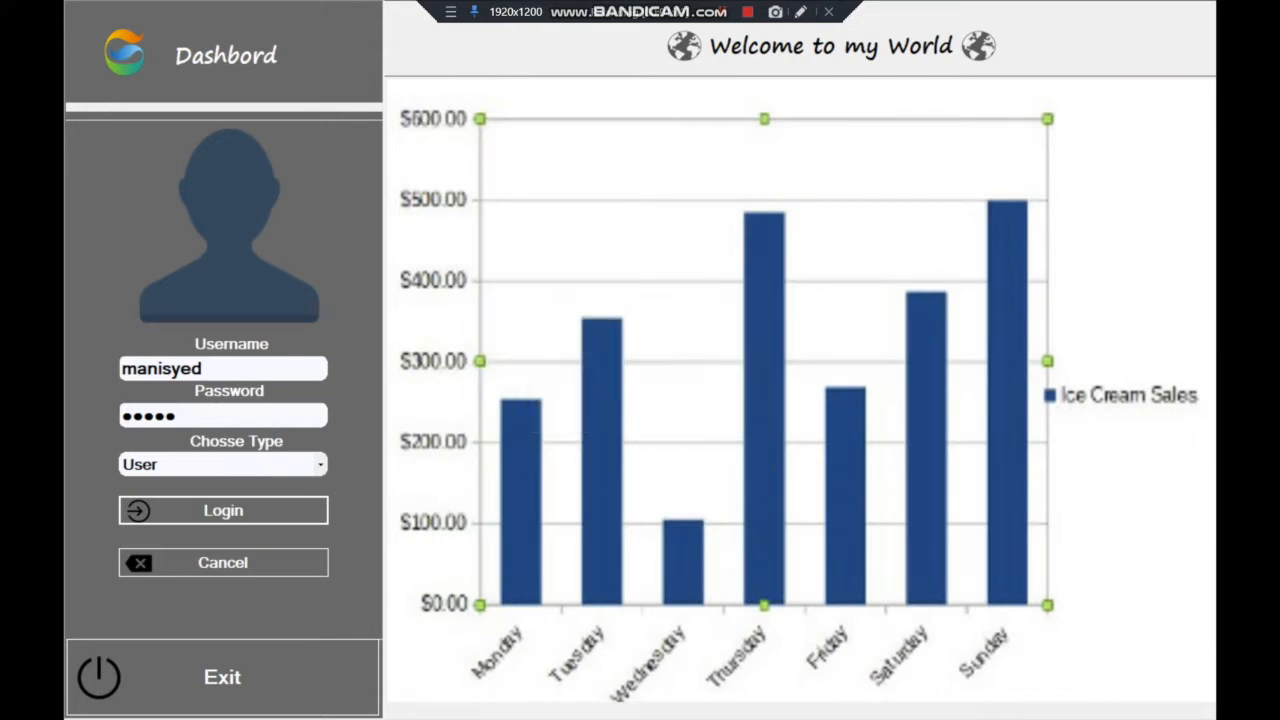
Switch the account type to Admin, correct the password, and log in as administrator
{"action": "left_click", "coordinate": [320, 464]}
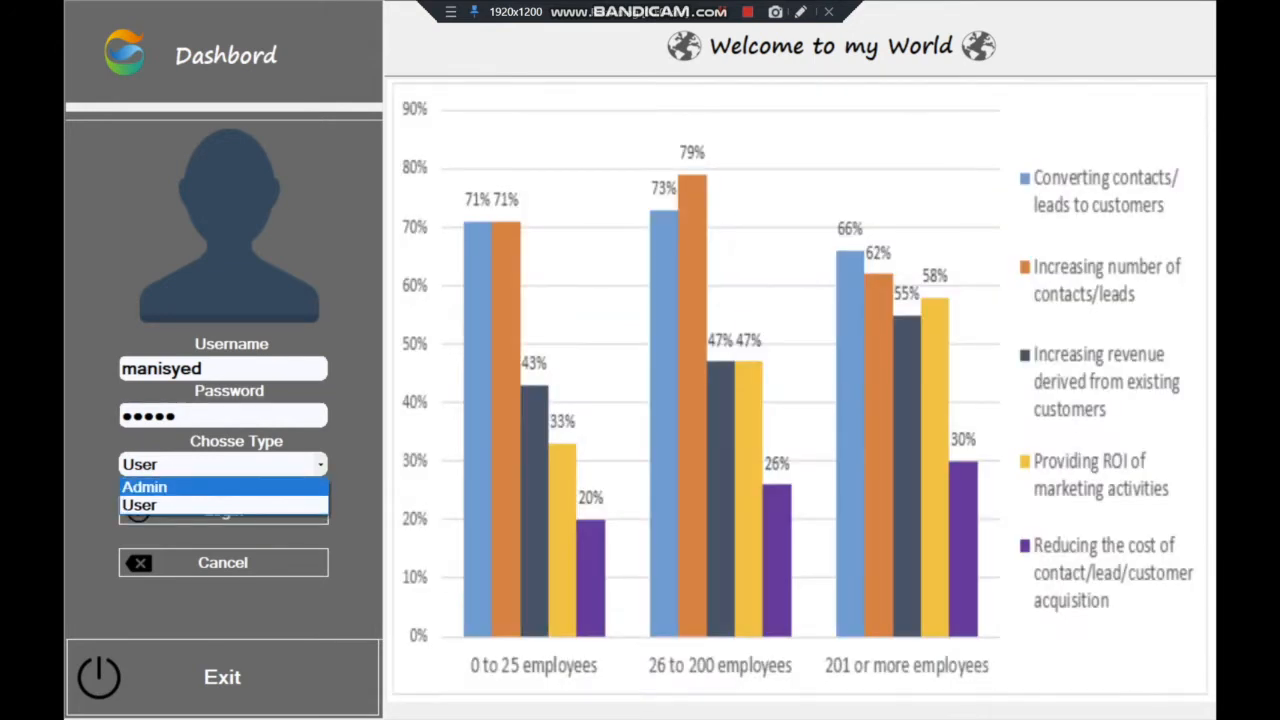
{"action": "left_click", "coordinate": [224, 487]}
{"action": "left_click", "coordinate": [240, 415]}
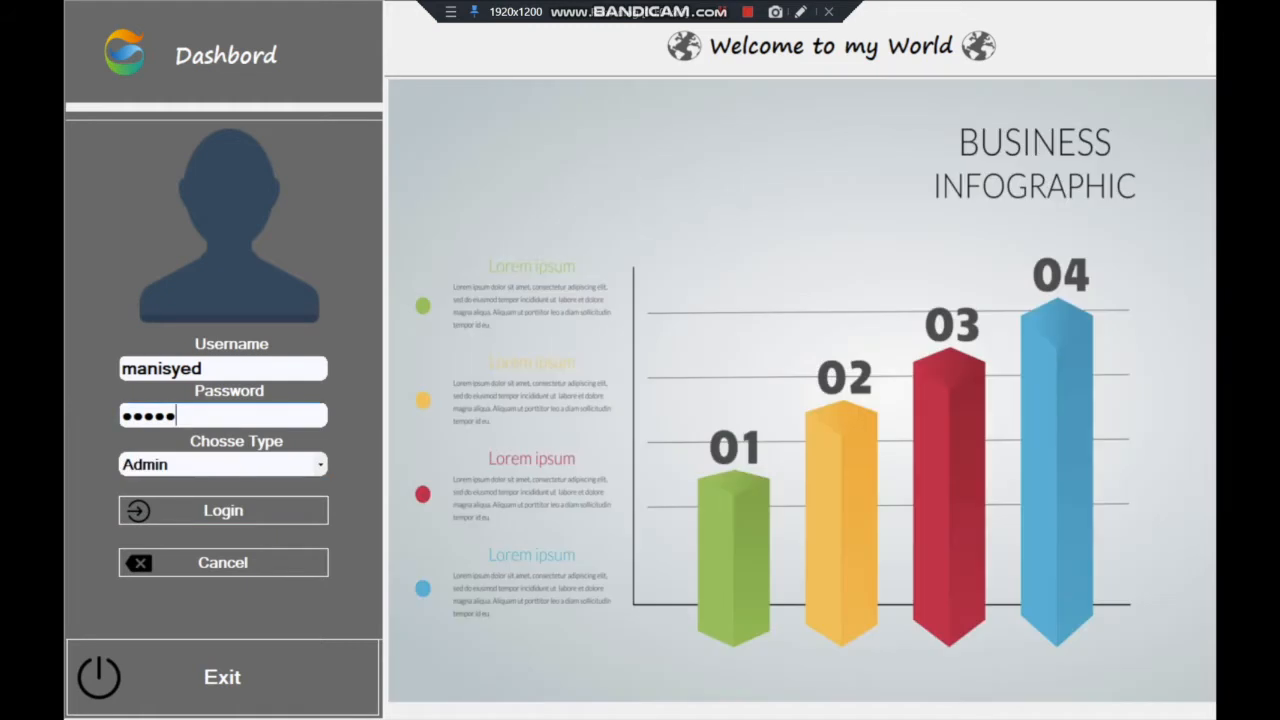
{"action": "type", "text": "6"}
{"action": "key", "text": "Return"}
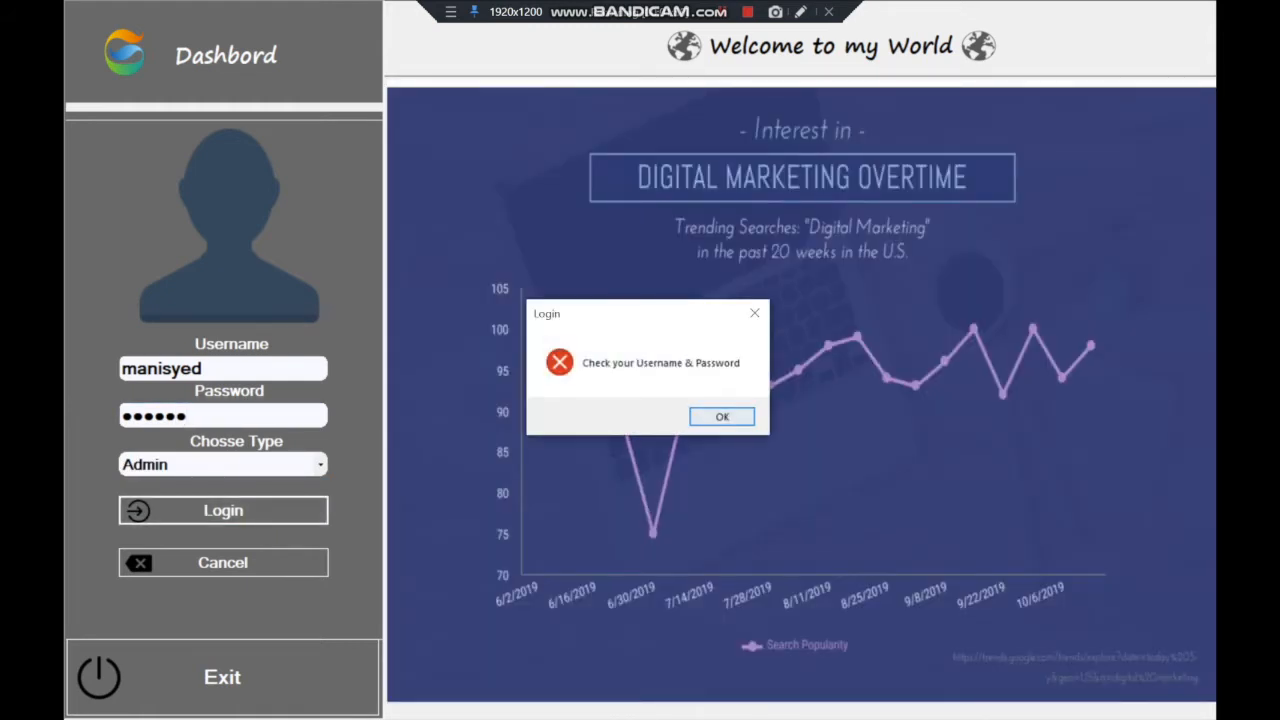
{"action": "key", "text": "Return"}
{"action": "left_click", "coordinate": [230, 415]}
{"action": "key", "text": "BackSpace"}
{"action": "key", "text": "Return"}
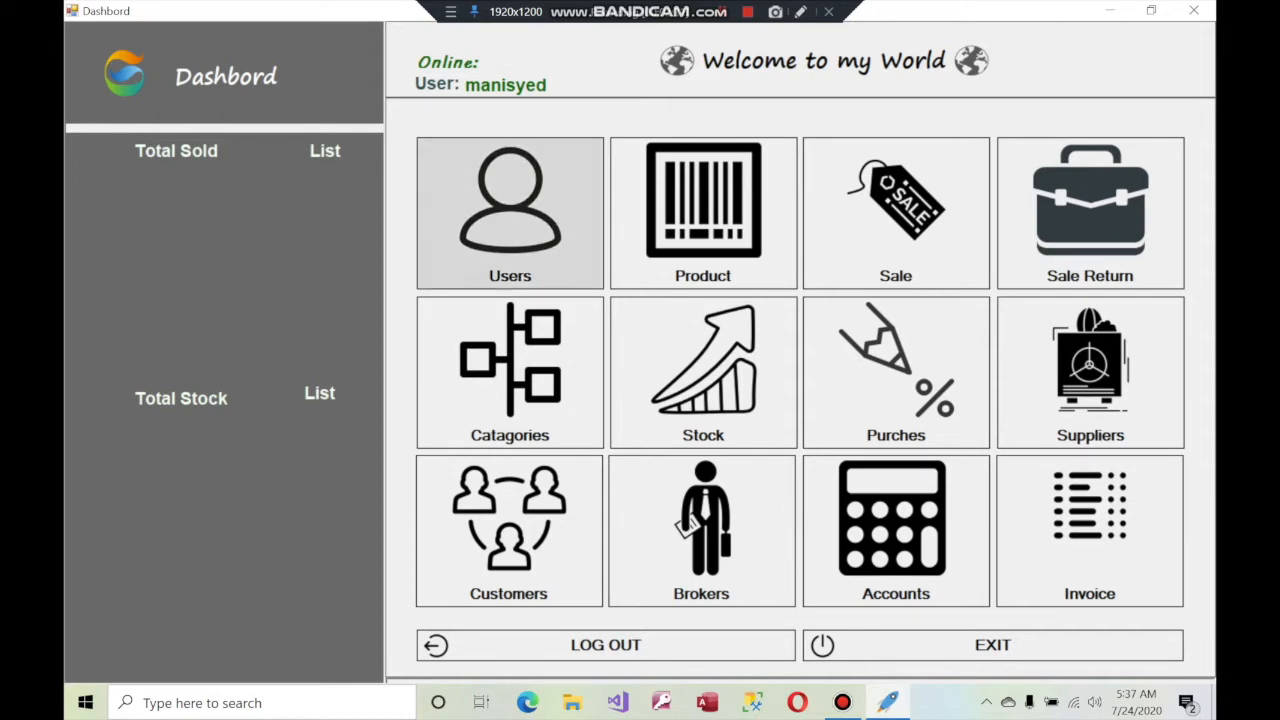
Open Users, list existing accounts, and enter a new username with an 8-digit password
{"action": "left_click", "coordinate": [510, 210]}
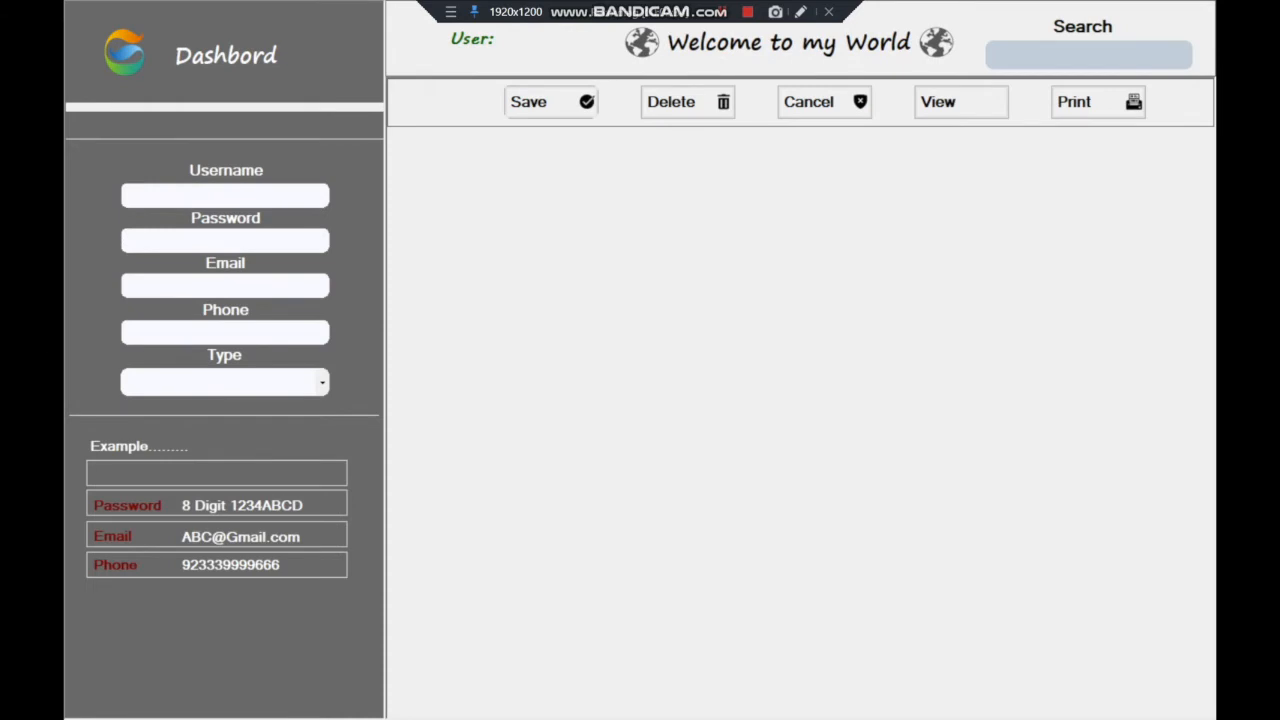
{"action": "left_click", "coordinate": [960, 101]}
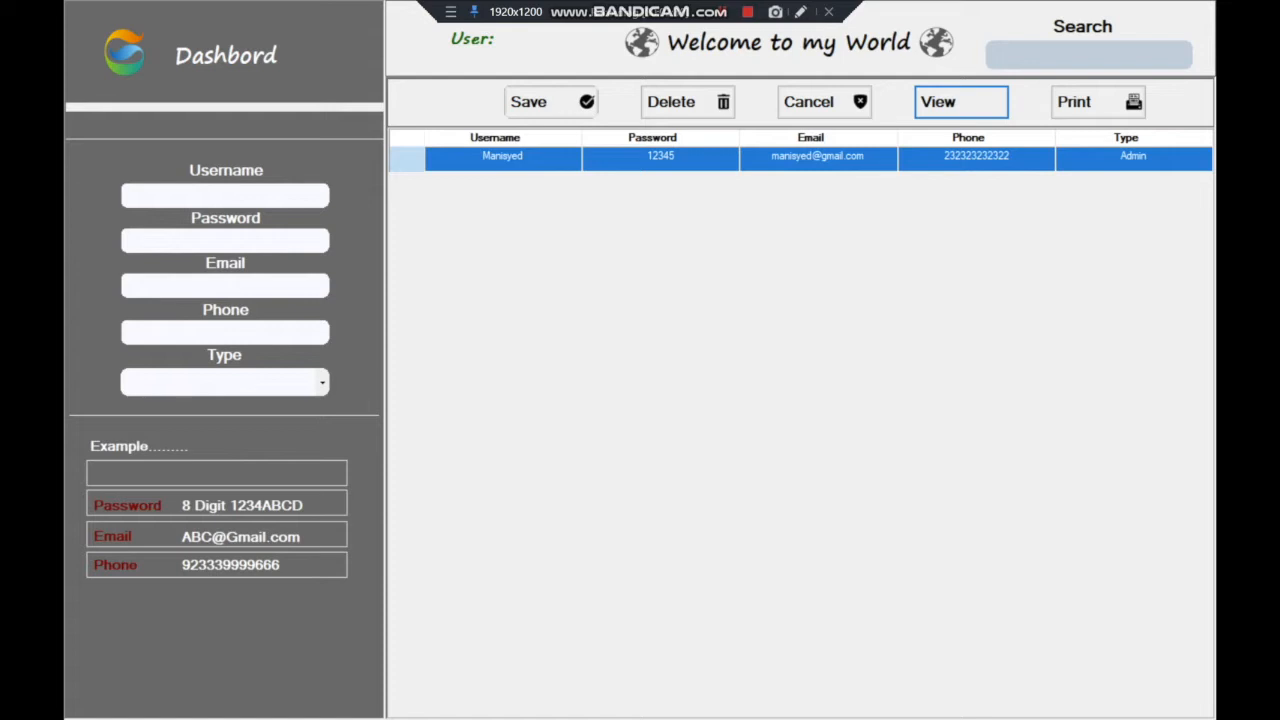
{"action": "left_click", "coordinate": [224, 195]}
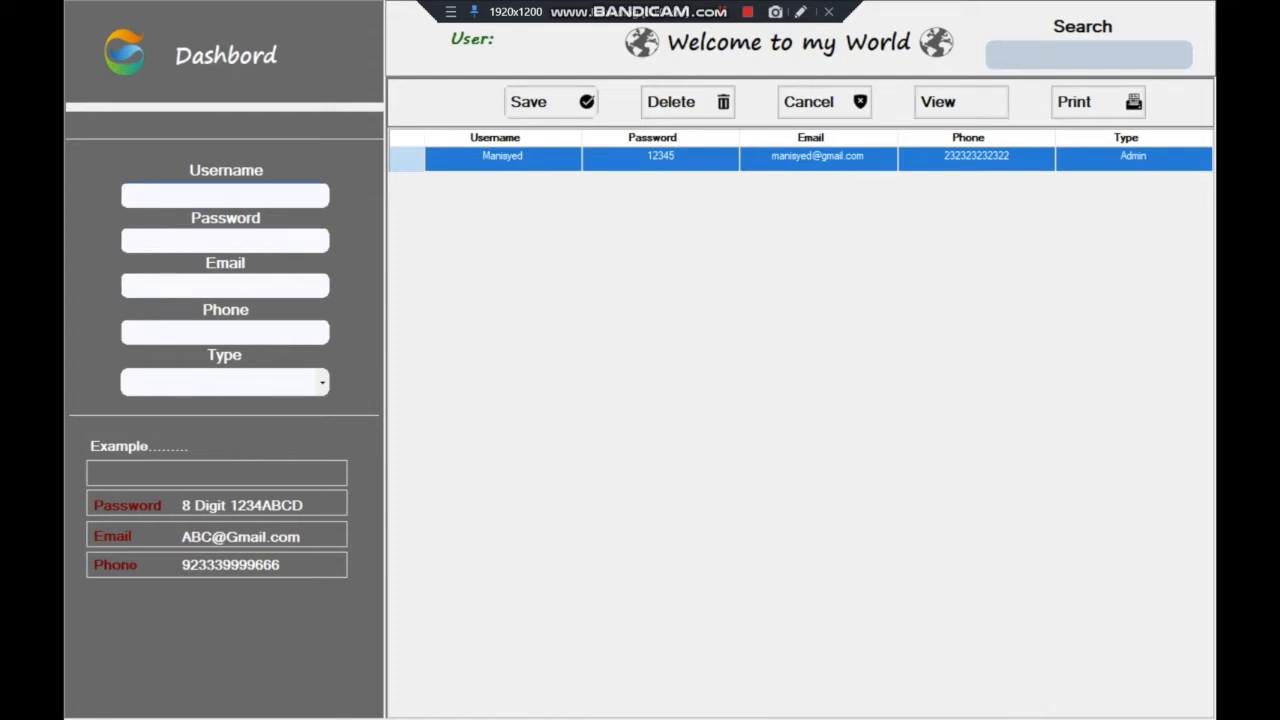
{"action": "type", "text": "jack"}
{"action": "key", "text": "Tab"}
{"action": "type", "text": "1234"}
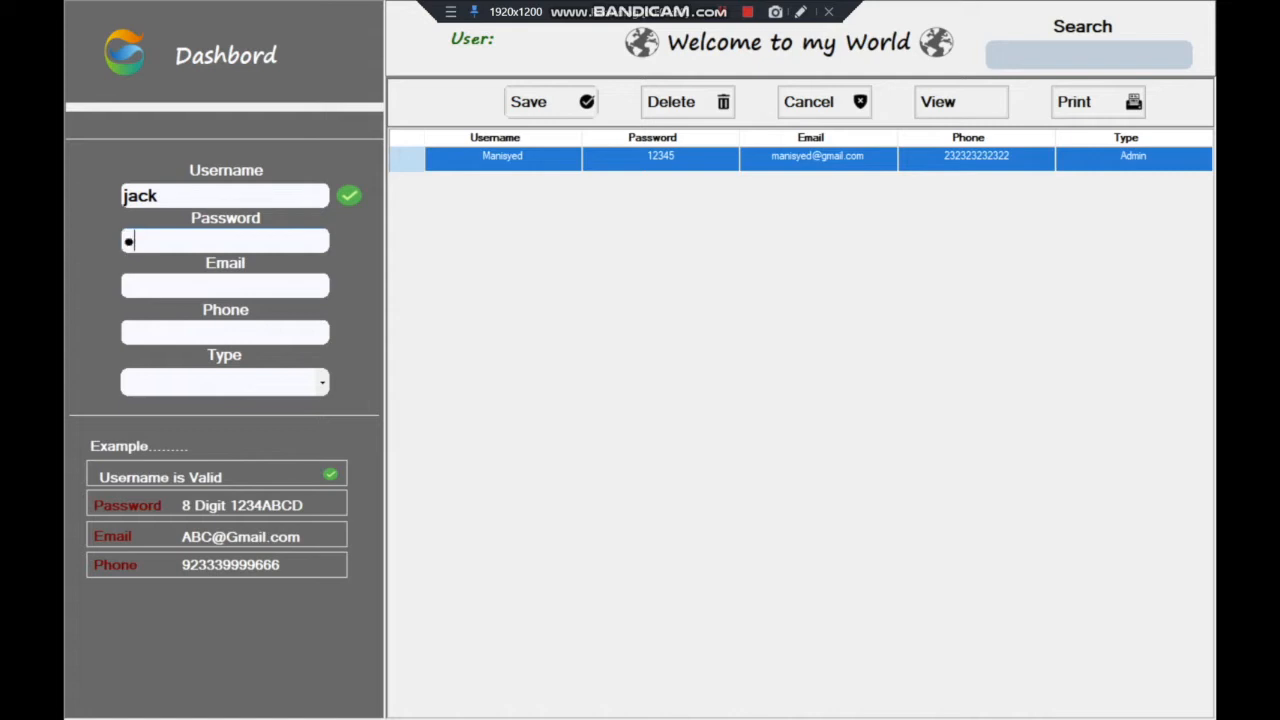
{"action": "type", "text": "5678"}
{"action": "key", "text": "Tab"}
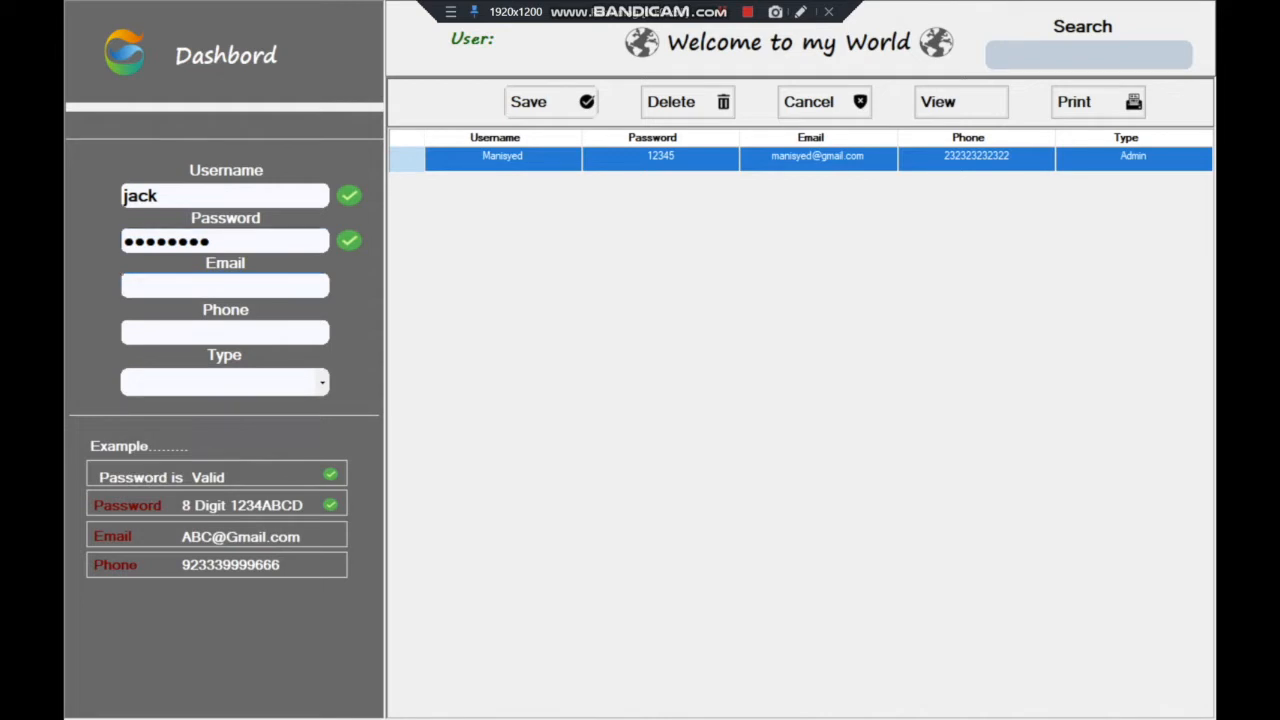
Test password validation by shortening it to 7 characters, then restore 8 characters
{"action": "left_click_drag", "start_coordinate": [232, 241], "coordinate": [201, 241]}
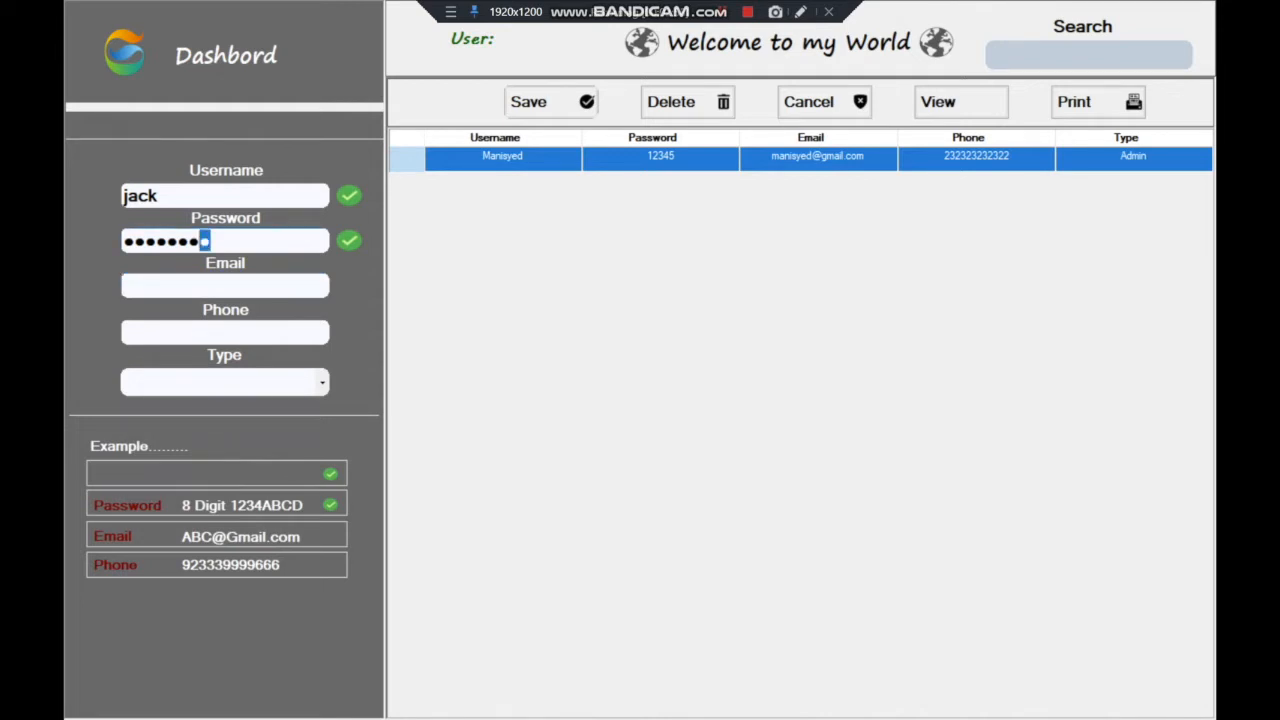
{"action": "key", "text": "BackSpace"}
{"action": "key", "text": "Tab"}
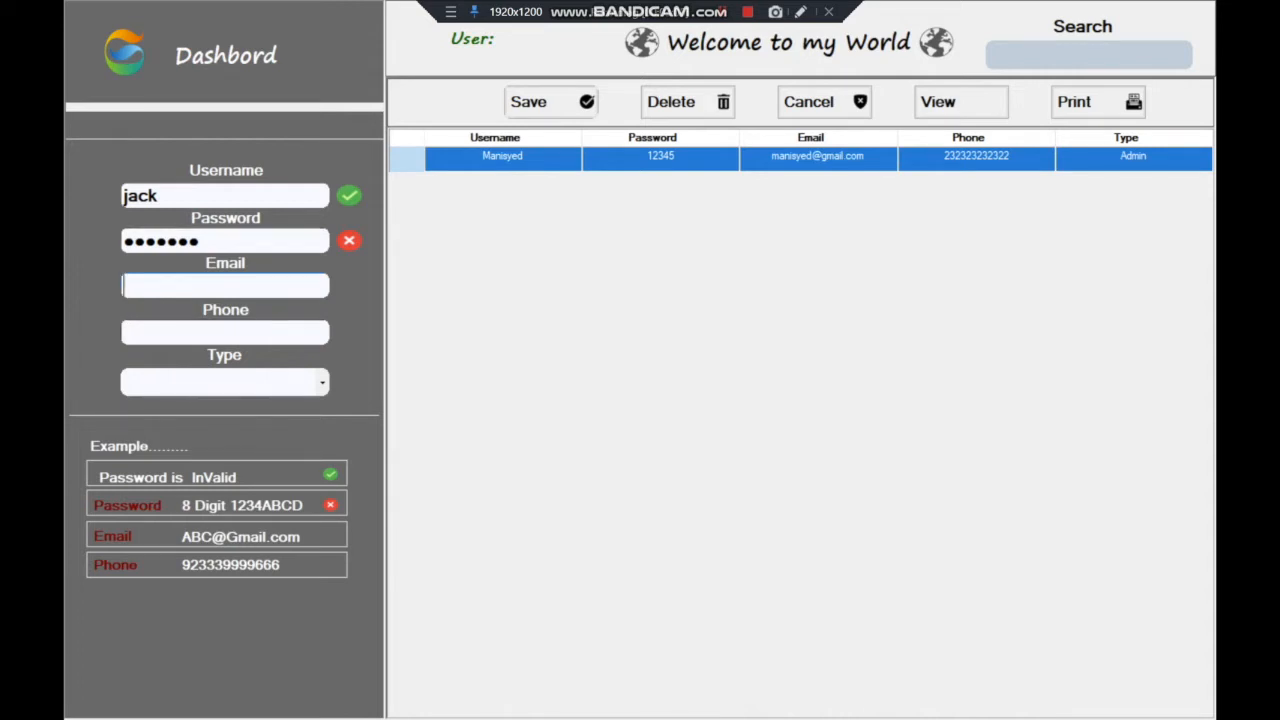
{"action": "left_click", "coordinate": [200, 241]}
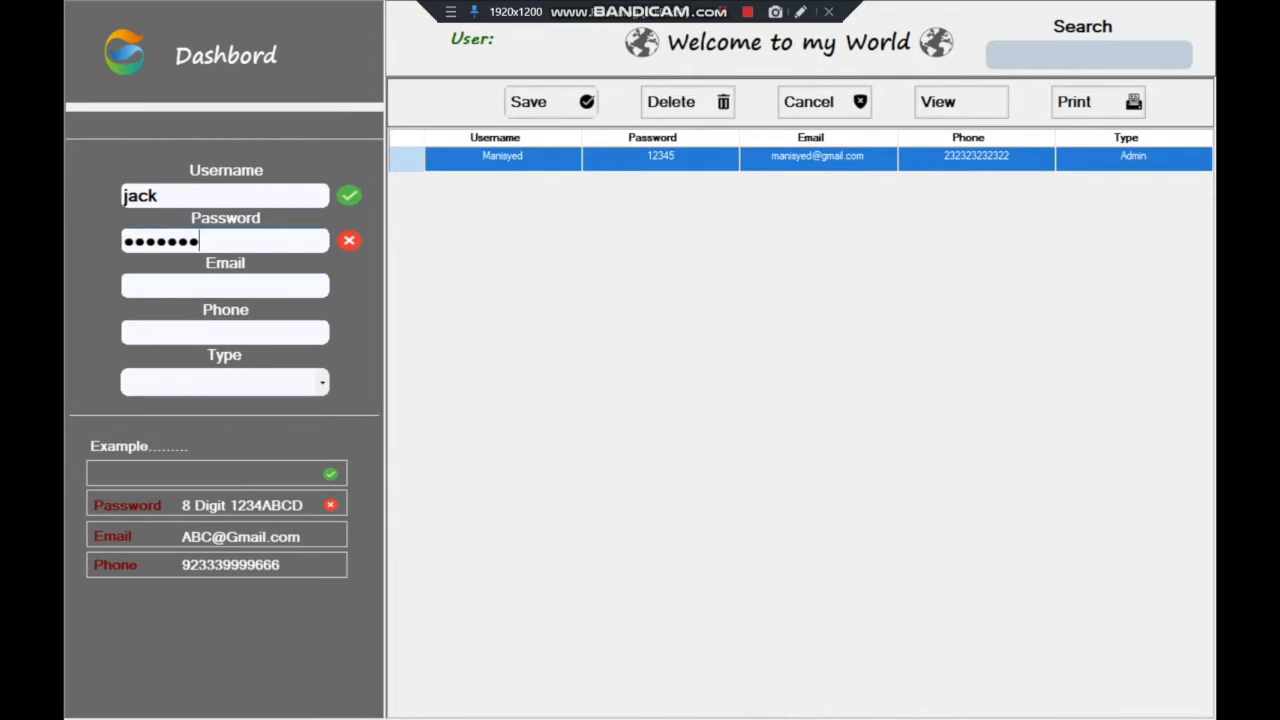
{"action": "type", "text": "1"}
{"action": "left_click", "coordinate": [224, 286]}
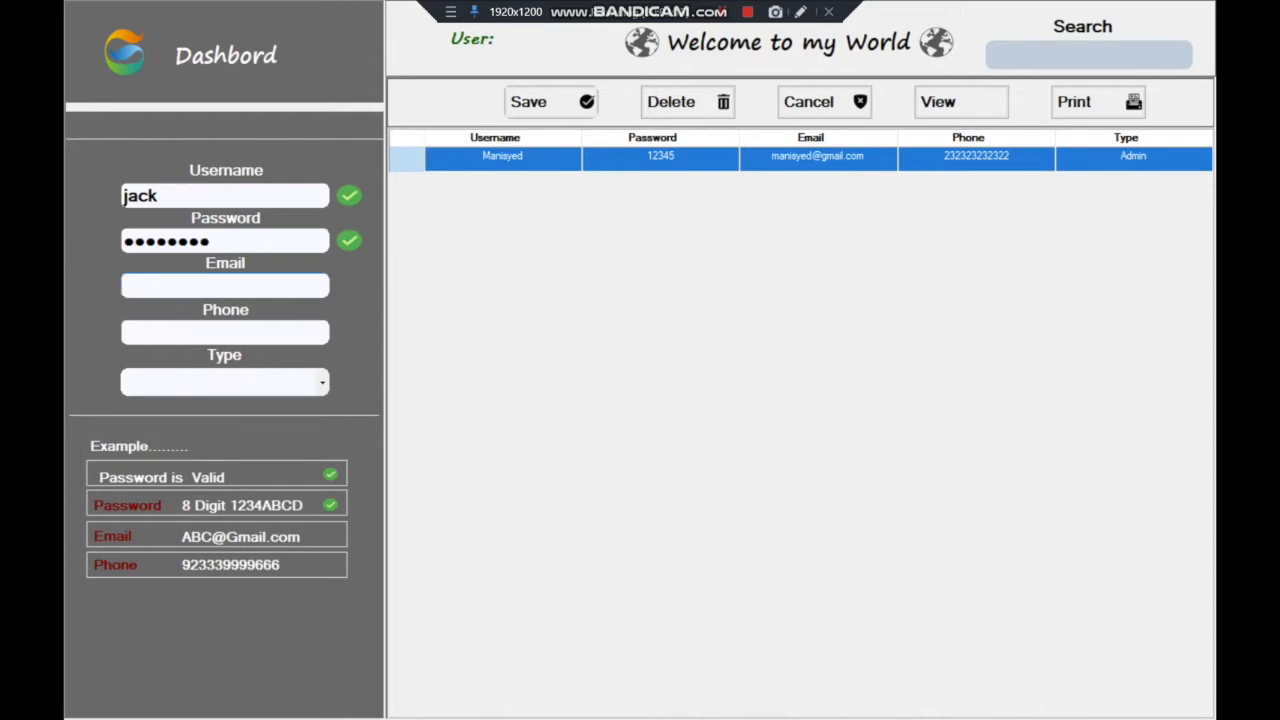
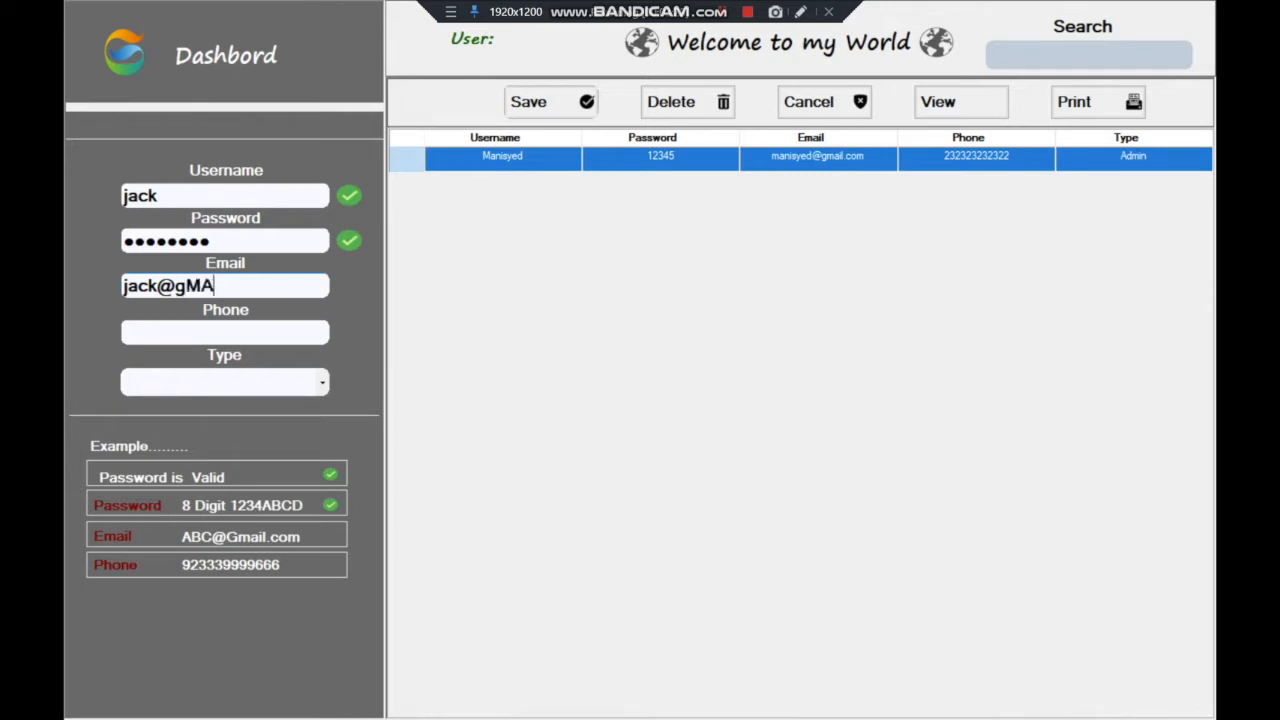
Type the new user's Gmail email address, correcting typos until it validates
{"action": "key", "text": "Tab"}
{"action": "left_click", "coordinate": [225, 286]}
{"action": "key", "text": "BackSpace"}
{"action": "key", "text": "Tab"}
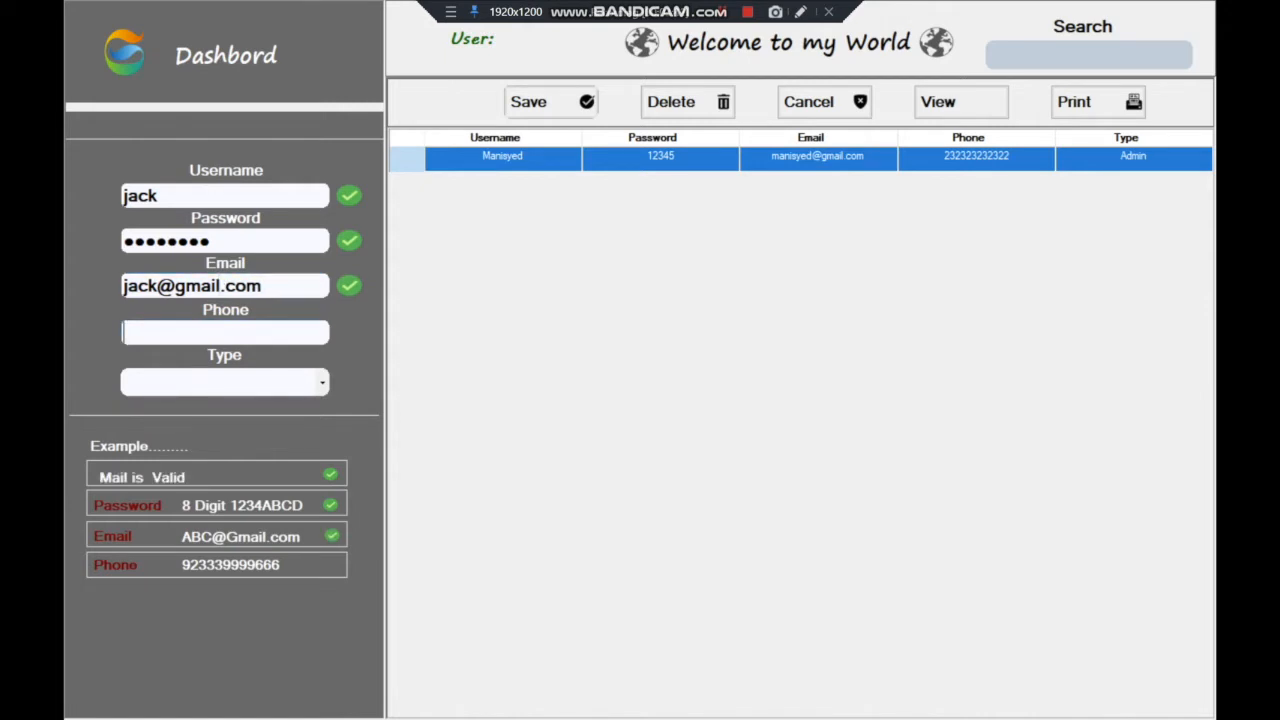
Check that adding '+' makes the email invalid, then remove it so it validates
{"action": "left_click", "coordinate": [262, 286]}
{"action": "type", "text": "+"}
{"action": "key", "text": "Tab"}
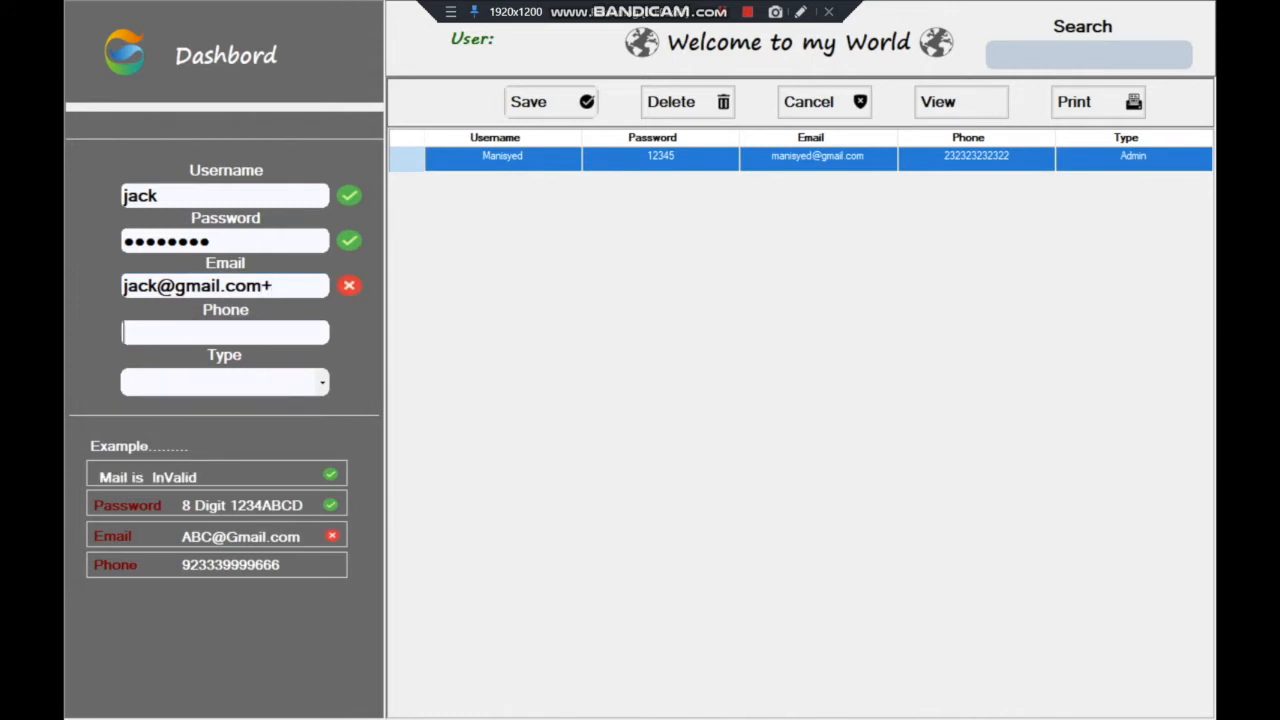
{"action": "left_click", "coordinate": [274, 286]}
{"action": "key", "text": "BackSpace"}
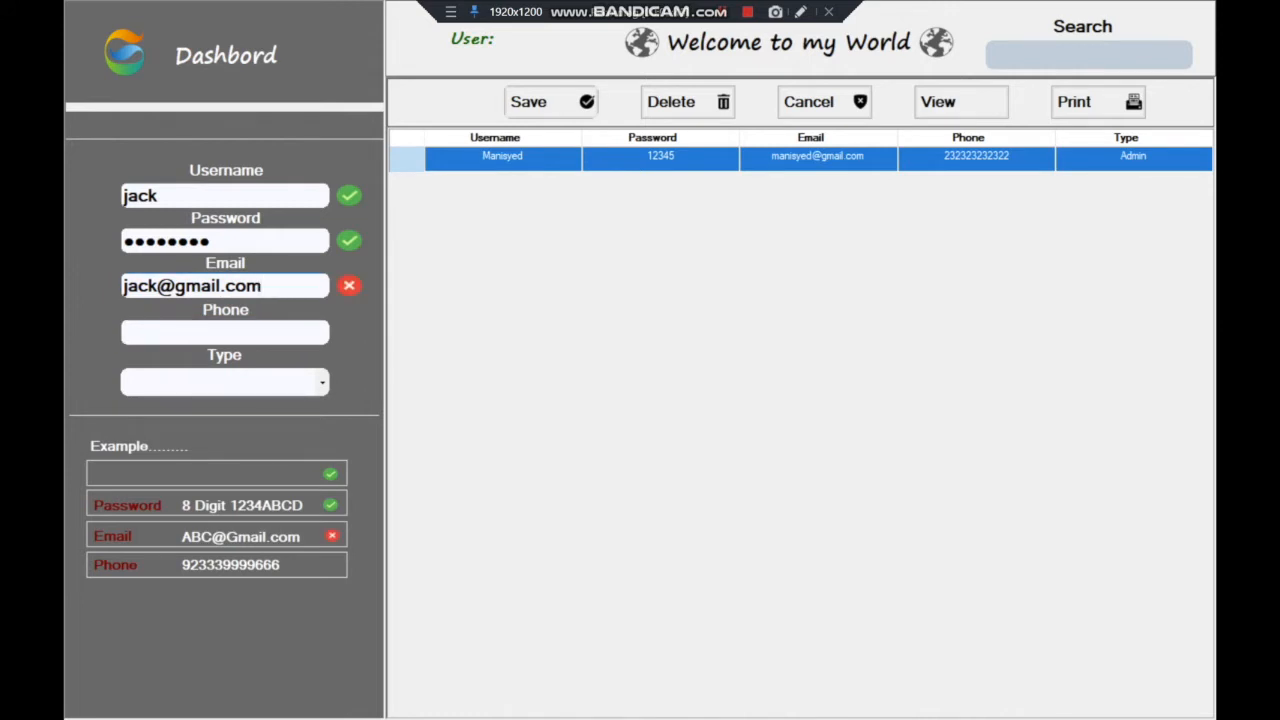
{"action": "key", "text": "Tab"}
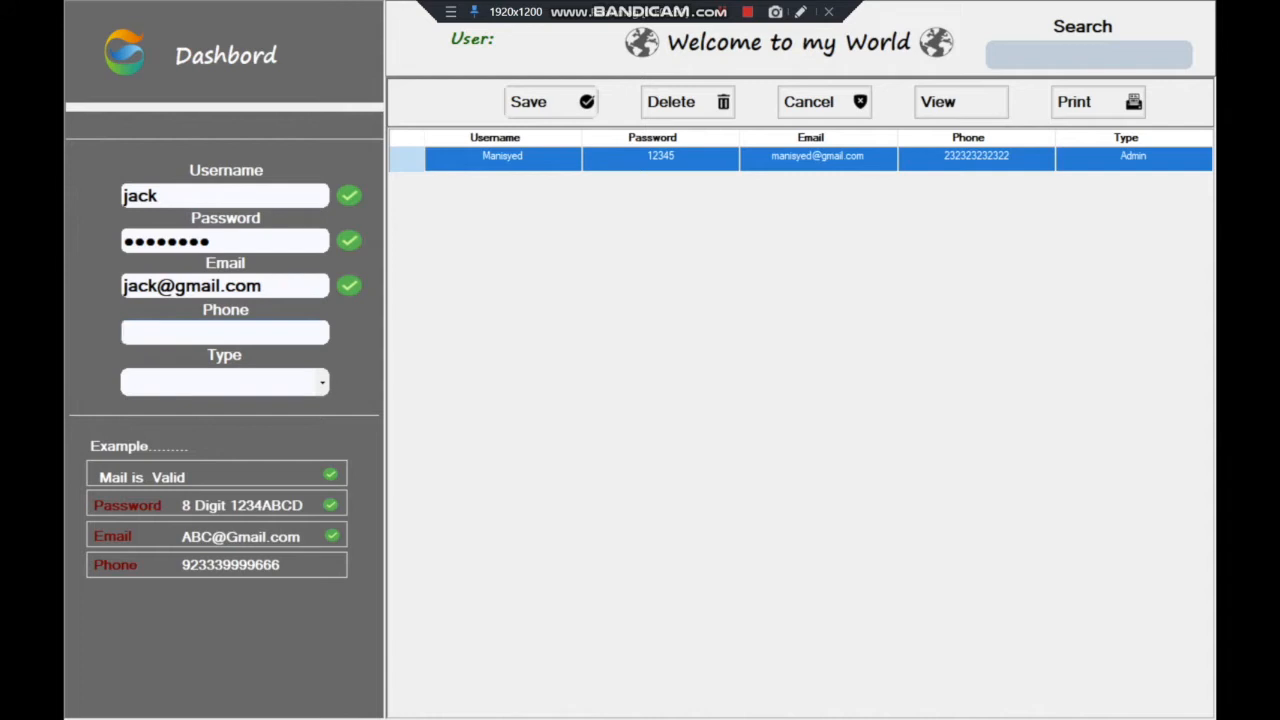
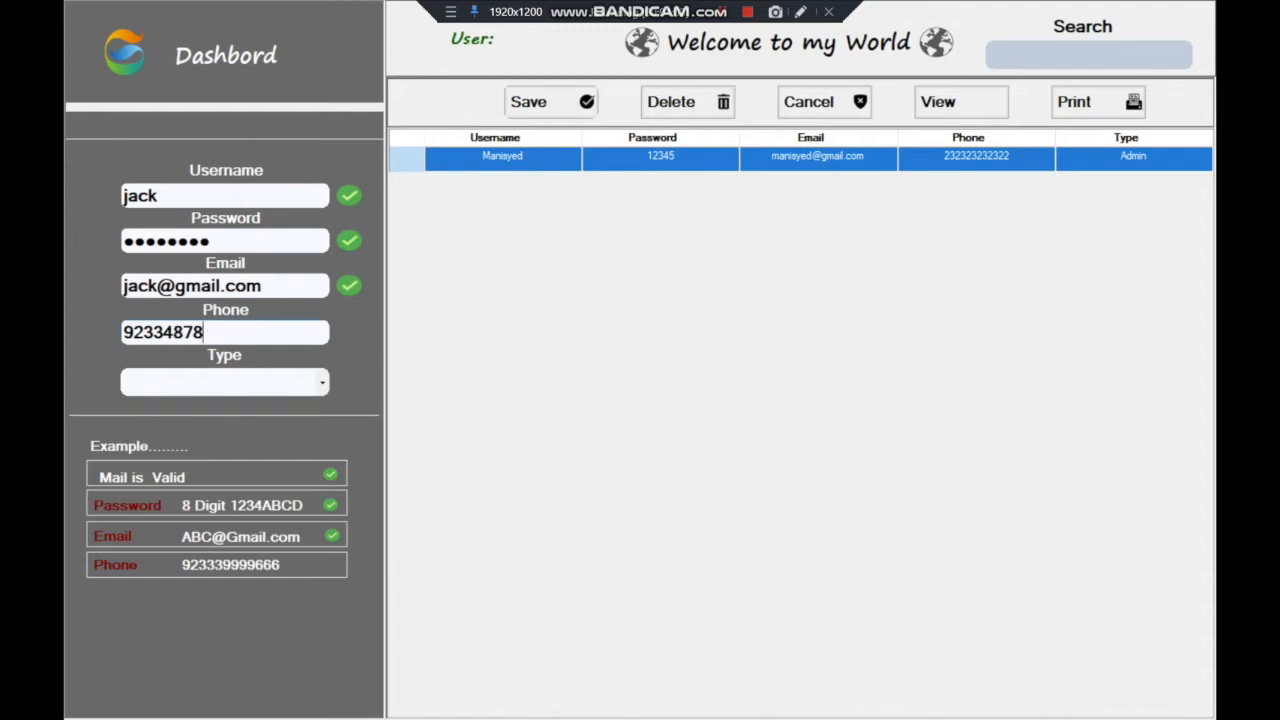
Enter the new user's twelve-digit phone number until it shows 'Phone Number is Valid'
{"action": "key", "text": "Tab"}
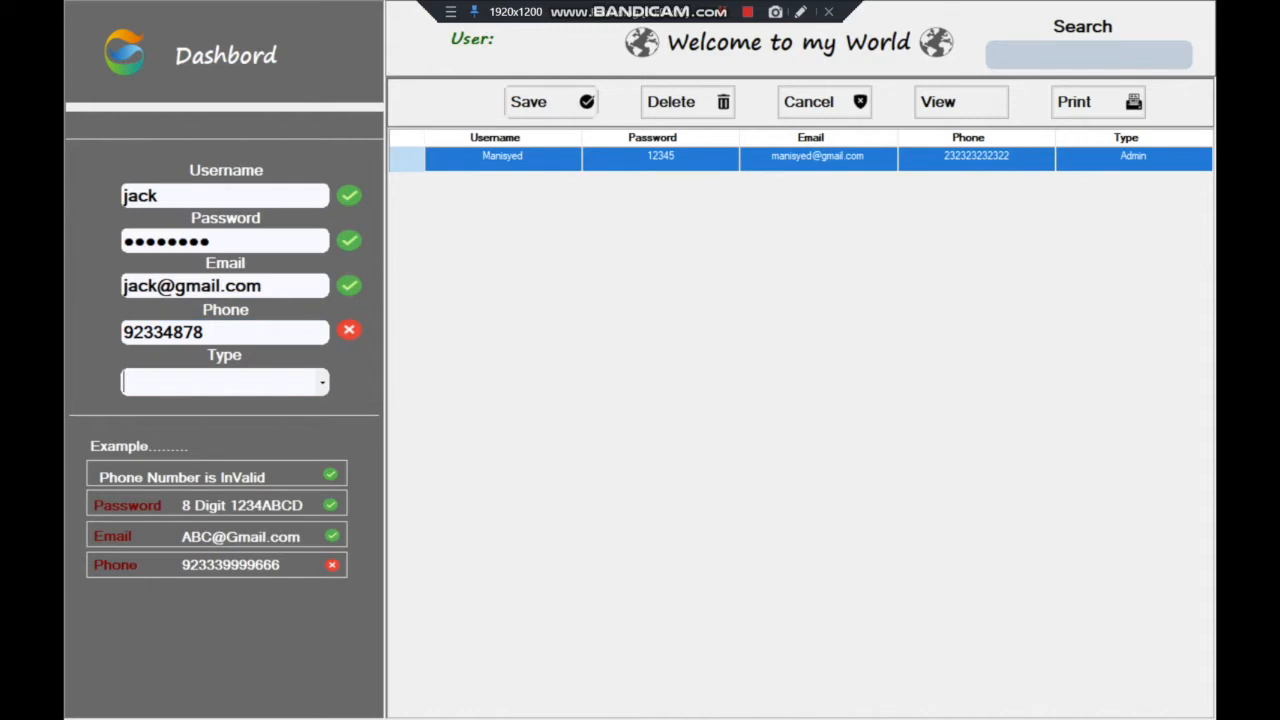
{"action": "left_click", "coordinate": [204, 332]}
{"action": "key", "text": "Tab"}
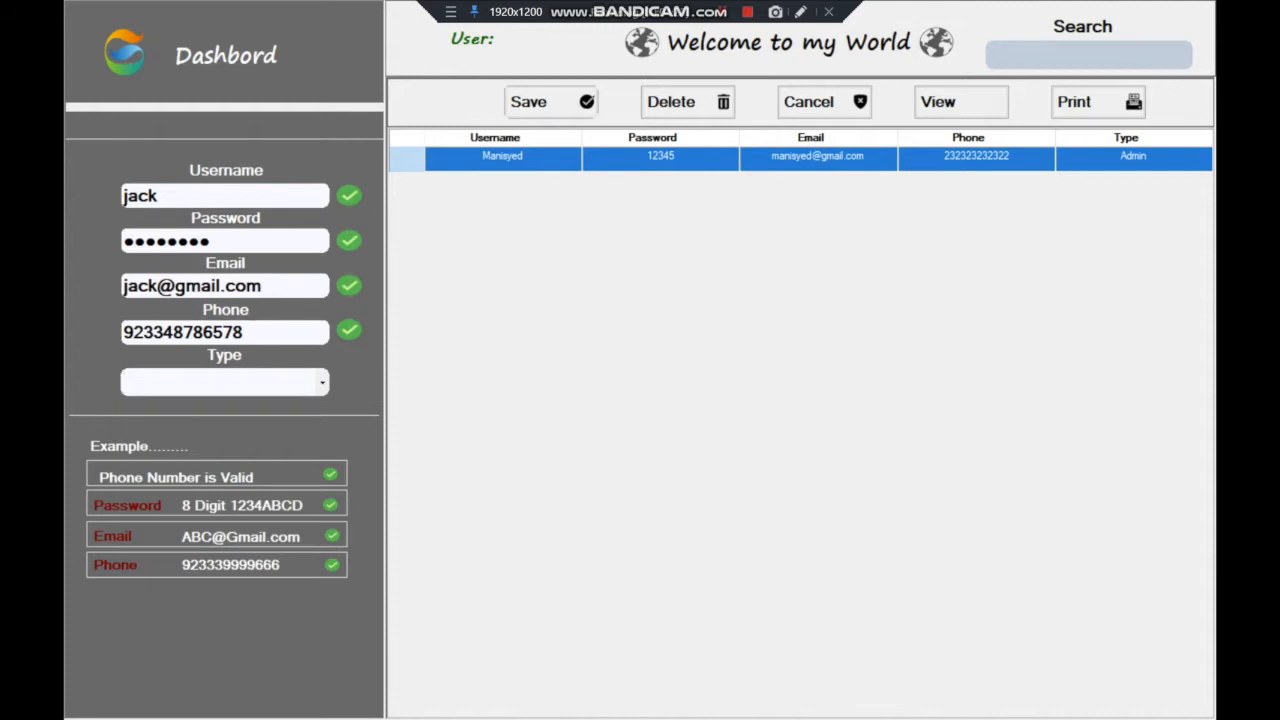
Browse the user type choices in the Type dropdown
{"action": "key", "text": "alt+Down"}
{"action": "key", "text": "Down"}
{"action": "key", "text": "Down"}
{"action": "key", "text": "Up"}
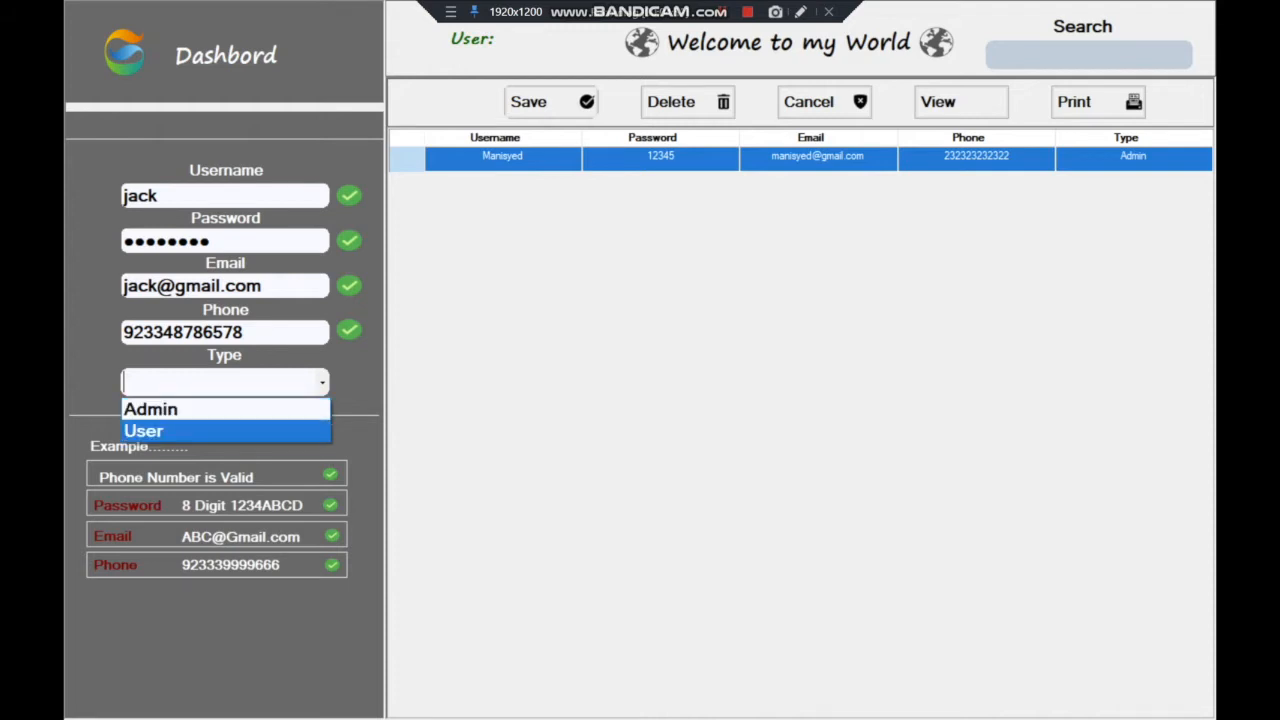
Set the account type to User, save the new user, and acknowledge the confirmation
{"action": "key", "text": "Return"}
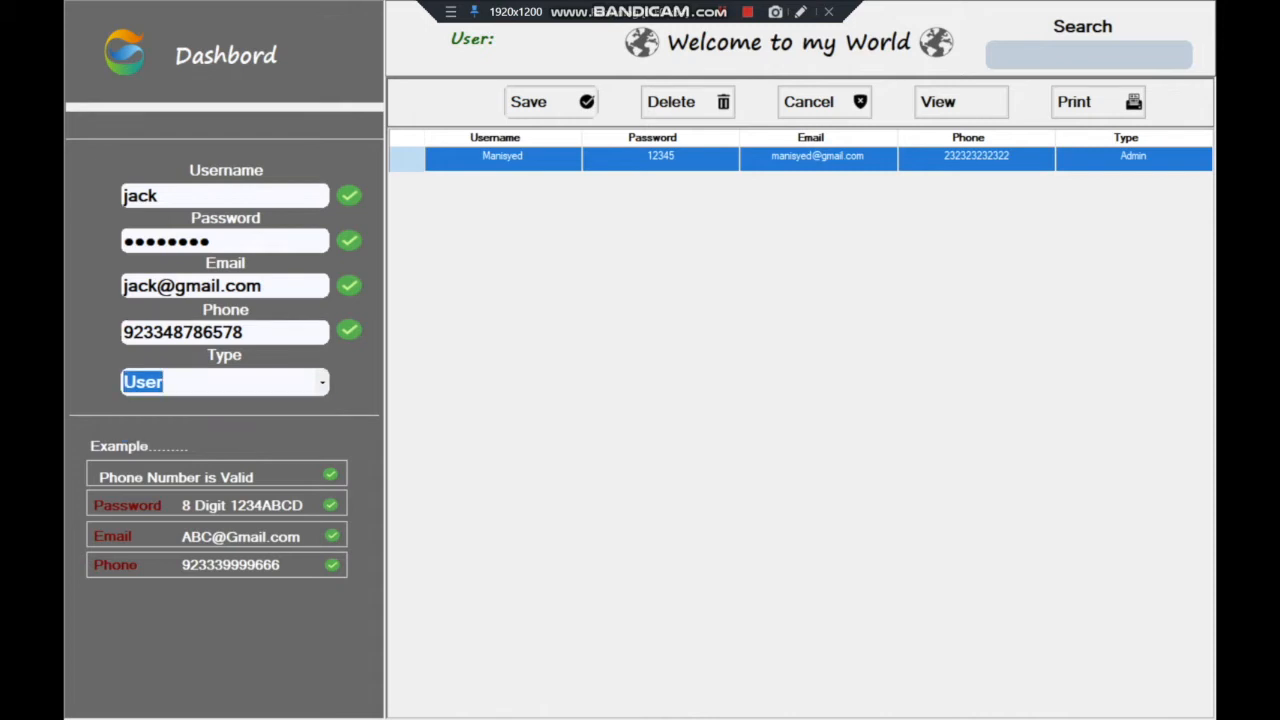
{"action": "key", "text": "Tab"}
{"action": "key", "text": "Return"}
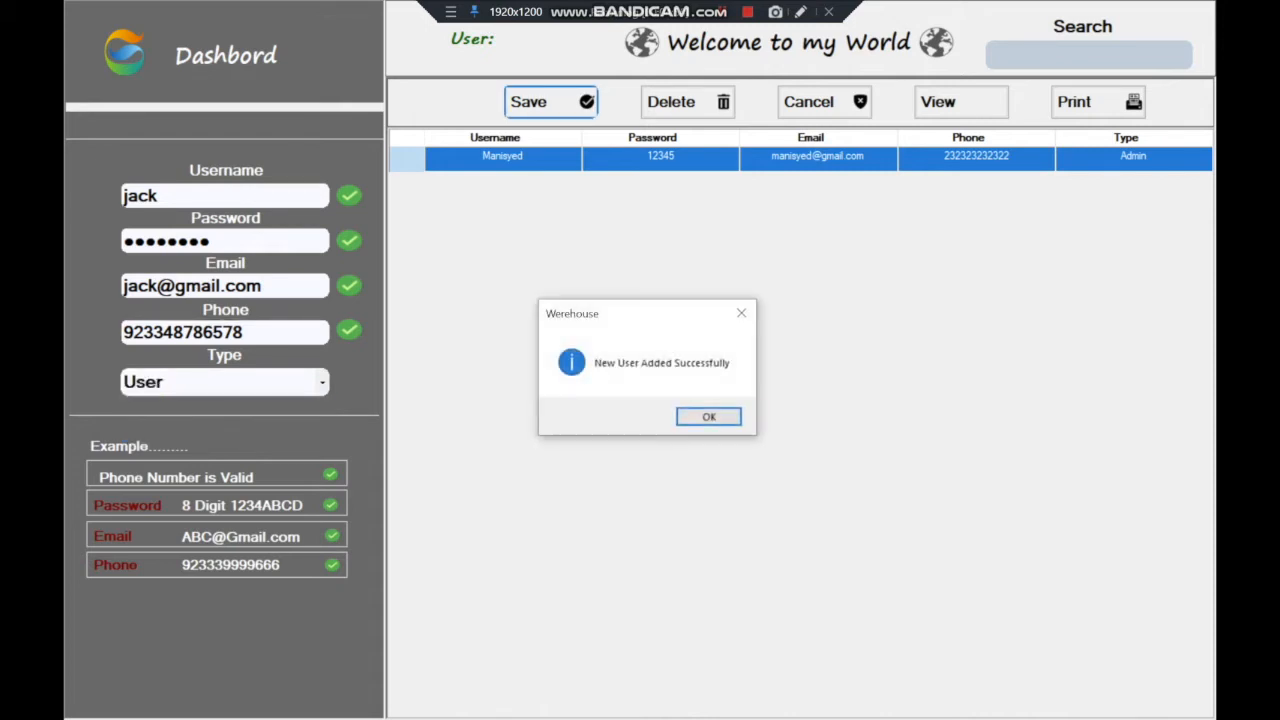
{"action": "key", "text": "Return"}
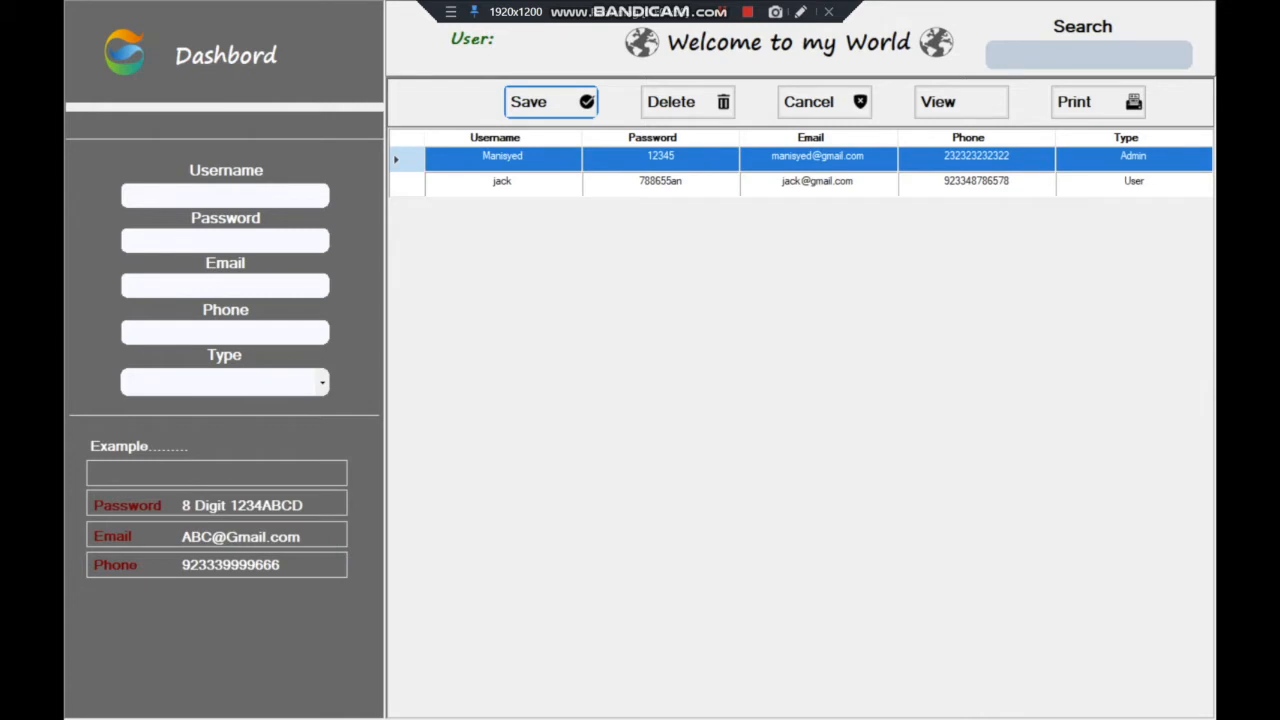
Retype the same username, confirm Save rejects the duplicate, and clear the field
{"action": "left_click", "coordinate": [225, 195]}
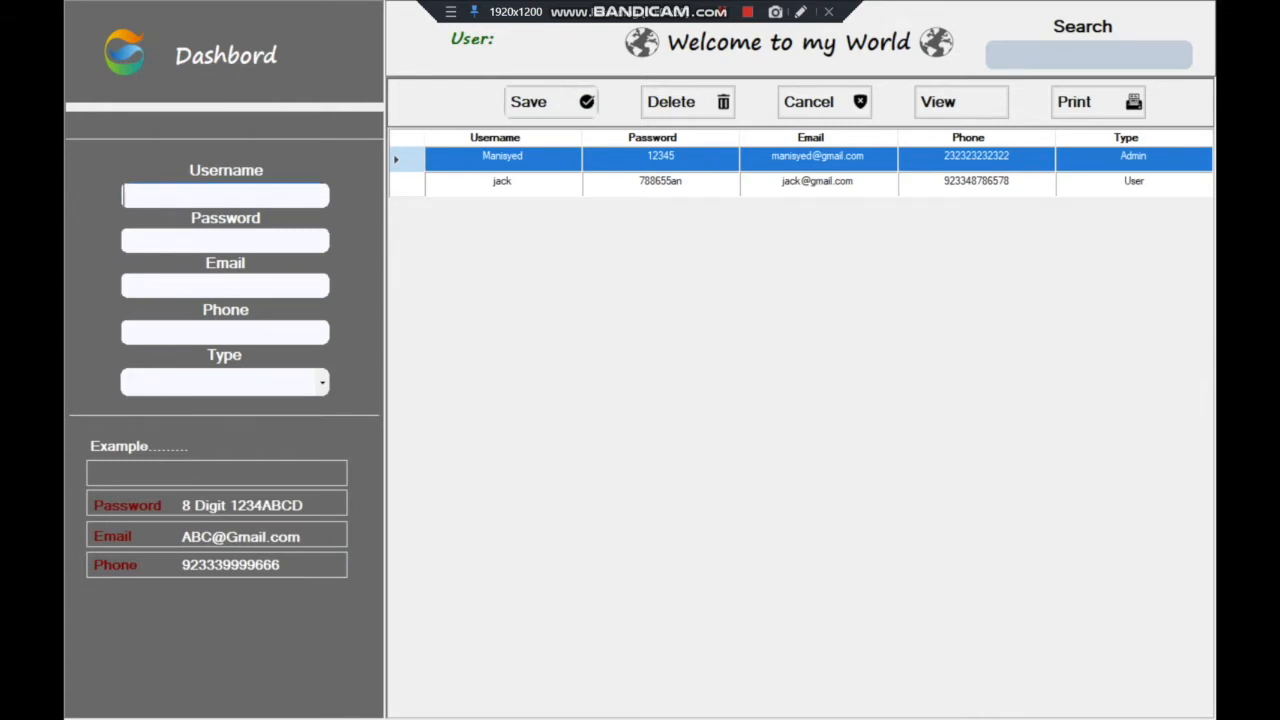
{"action": "type", "text": "jack"}
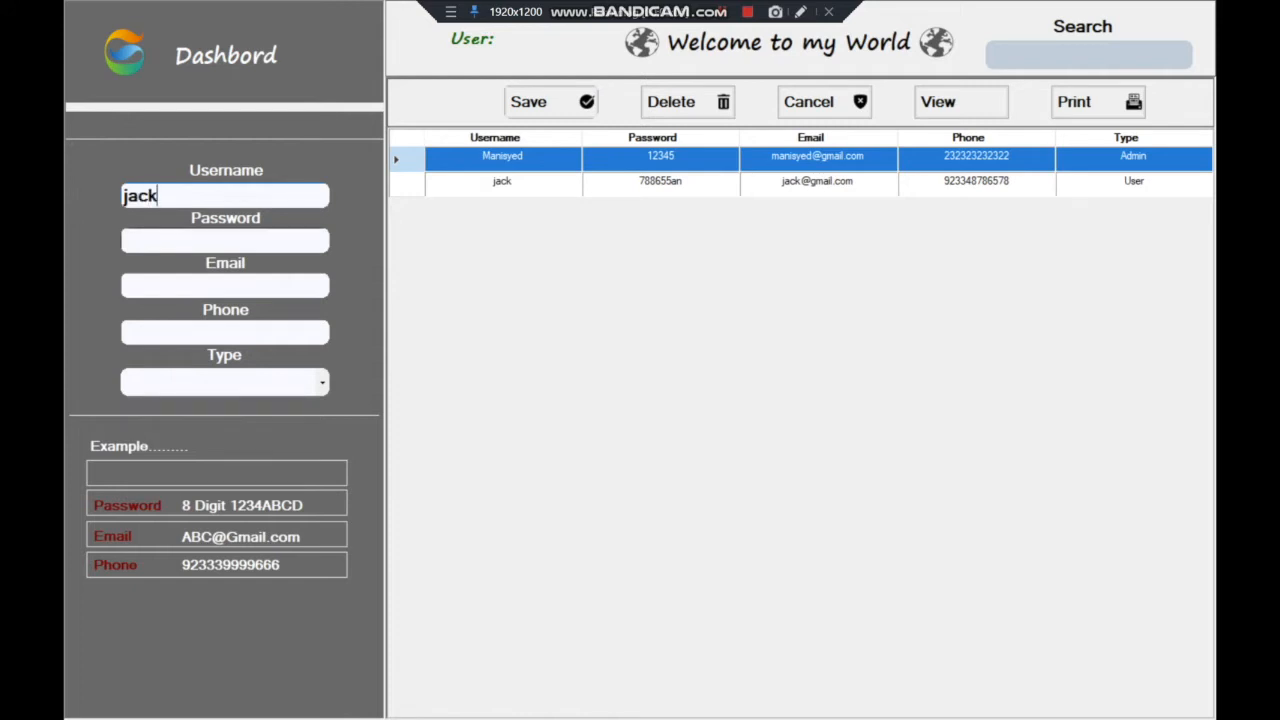
{"action": "key", "text": "Return"}
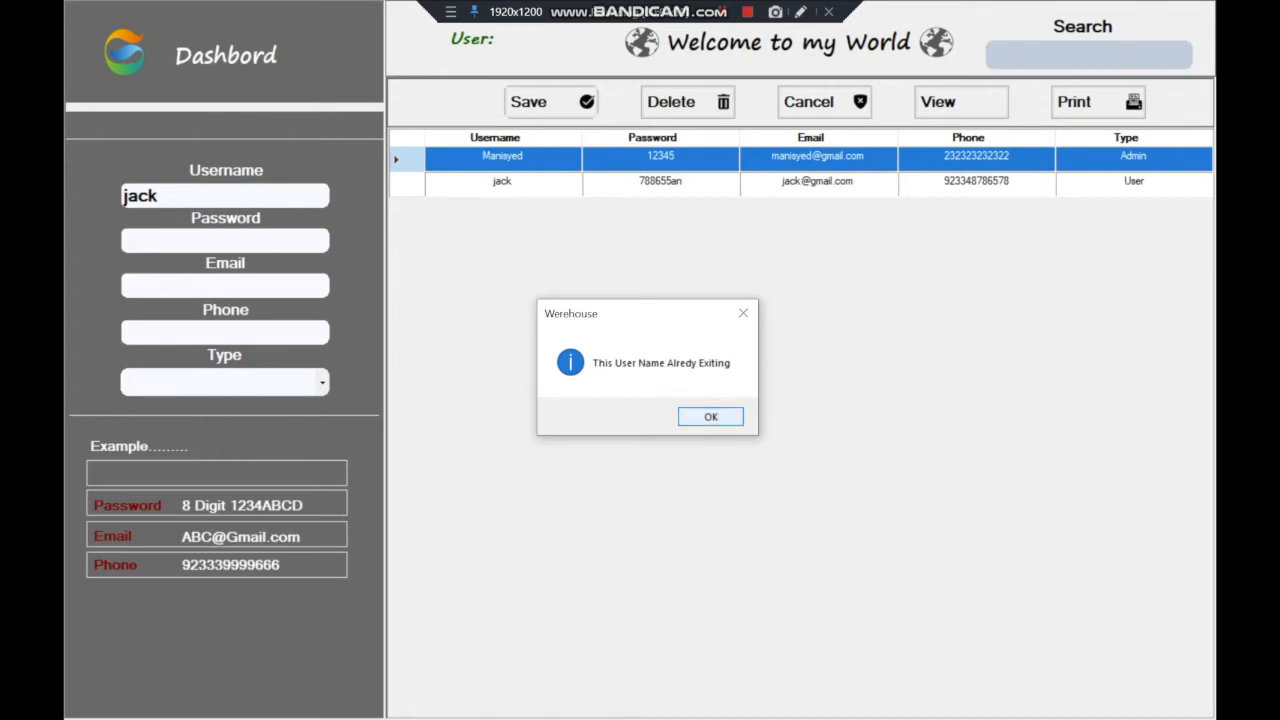
{"action": "key", "text": "Return"}
{"action": "left_click_drag", "start_coordinate": [160, 196], "coordinate": [122, 196]}
{"action": "key", "text": "BackSpace"}
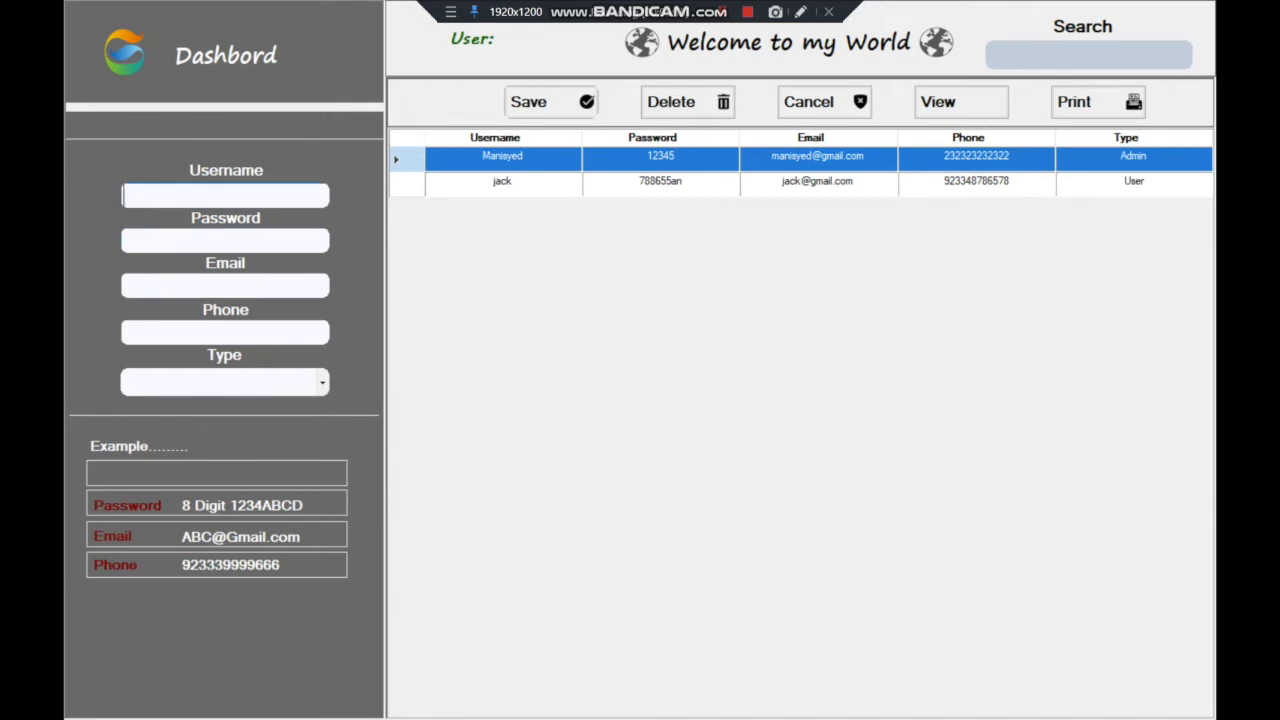
Filter the users grid by each existing username, clear the search, and return to the Dashboard
{"action": "left_click", "coordinate": [225, 286]}
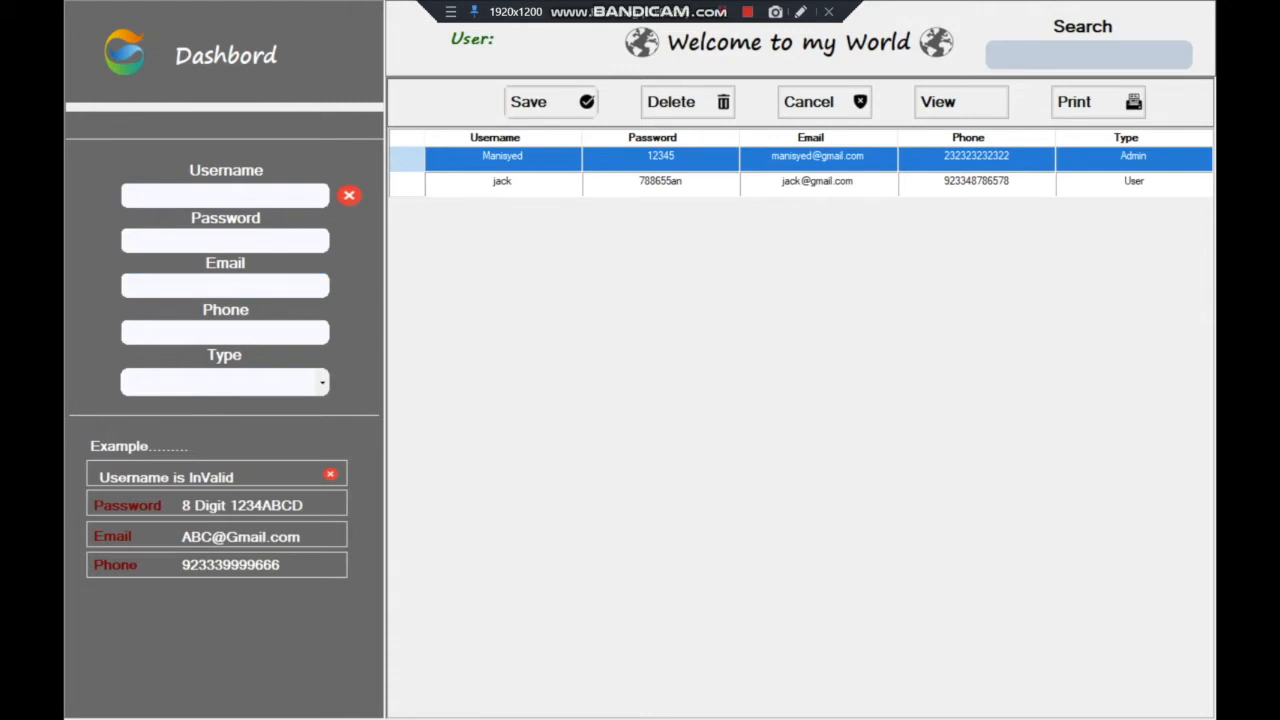
{"action": "left_click", "coordinate": [1089, 55]}
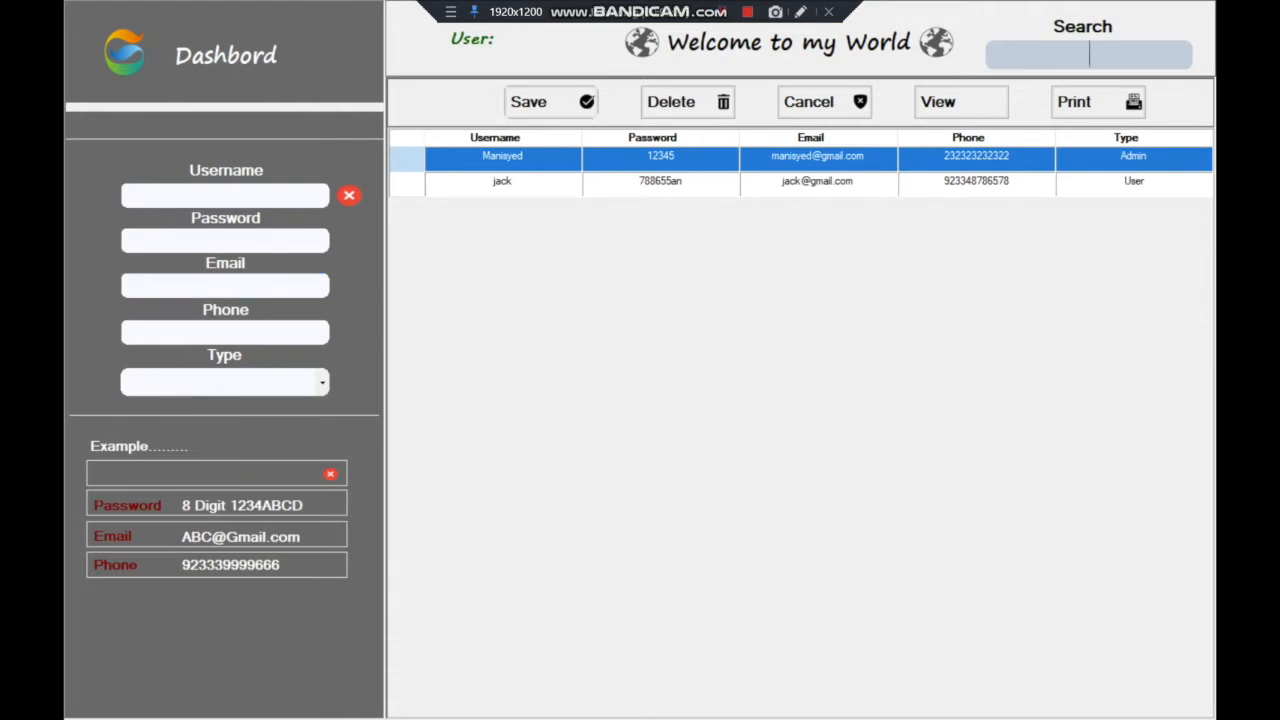
{"action": "type", "text": "manisyed"}
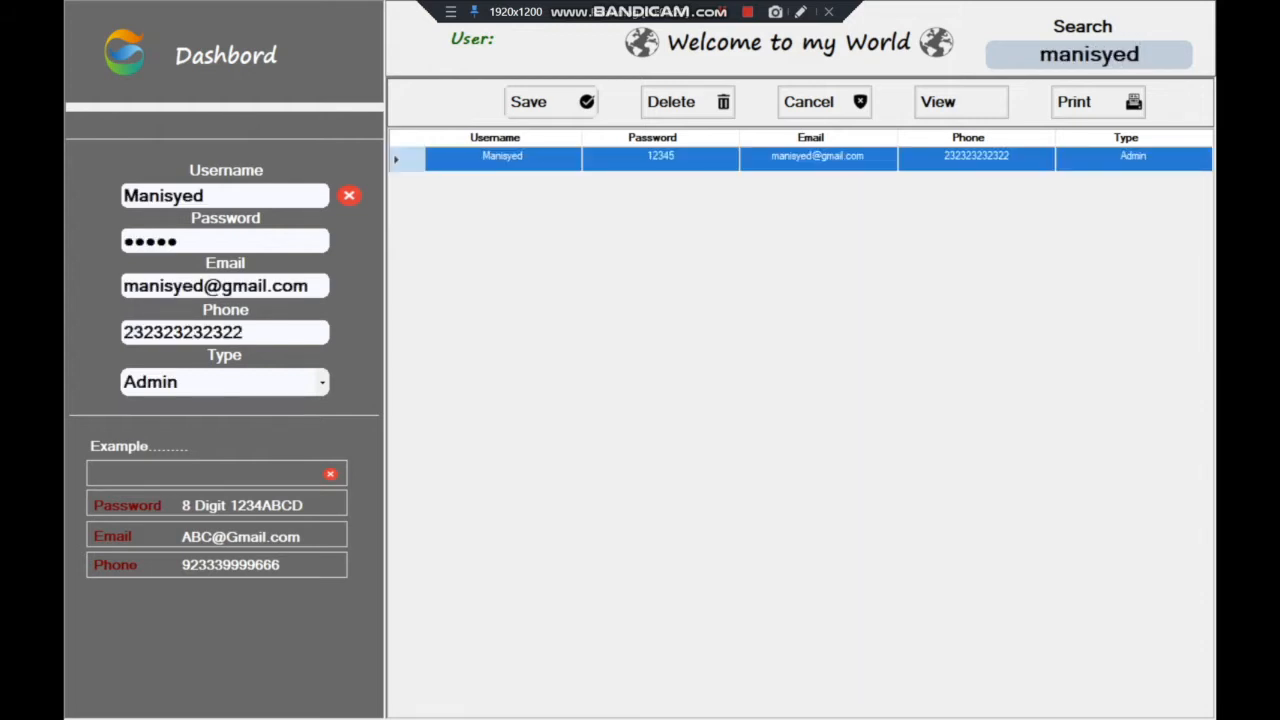
{"action": "key", "text": "BackSpace"}
{"action": "key", "text": "BackSpace"}
{"action": "key", "text": "BackSpace"}
{"action": "key", "text": "BackSpace"}
{"action": "key", "text": "BackSpace"}
{"action": "key", "text": "BackSpace"}
{"action": "key", "text": "BackSpace"}
{"action": "key", "text": "BackSpace"}
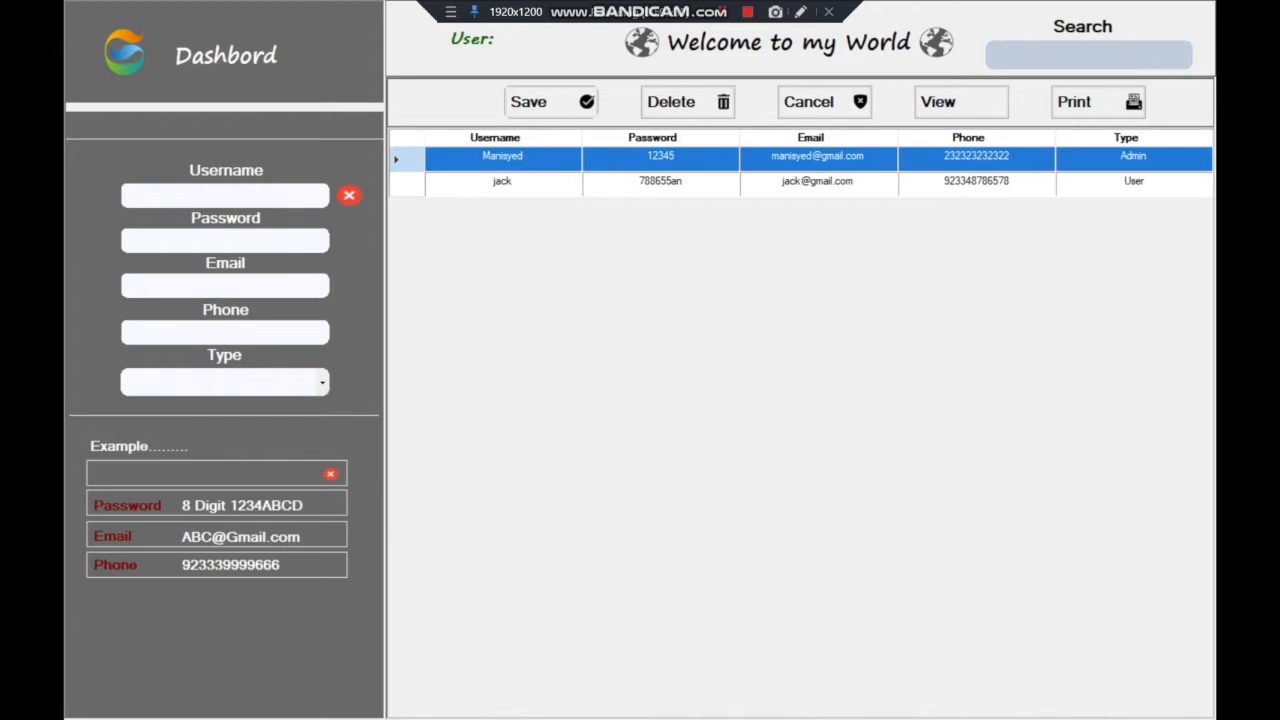
{"action": "type", "text": "jack"}
{"action": "key", "text": "BackSpace"}
{"action": "key", "text": "BackSpace"}
{"action": "key", "text": "BackSpace"}
{"action": "key", "text": "BackSpace"}
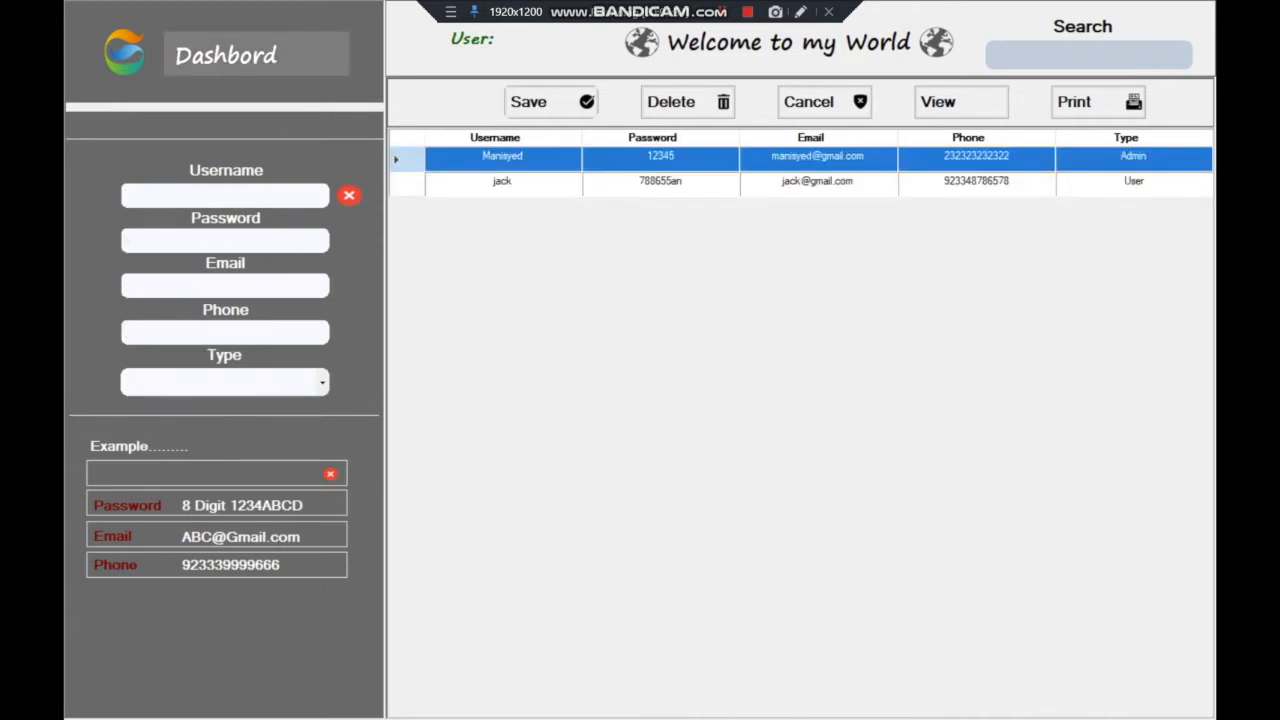
{"action": "left_click", "coordinate": [257, 56]}
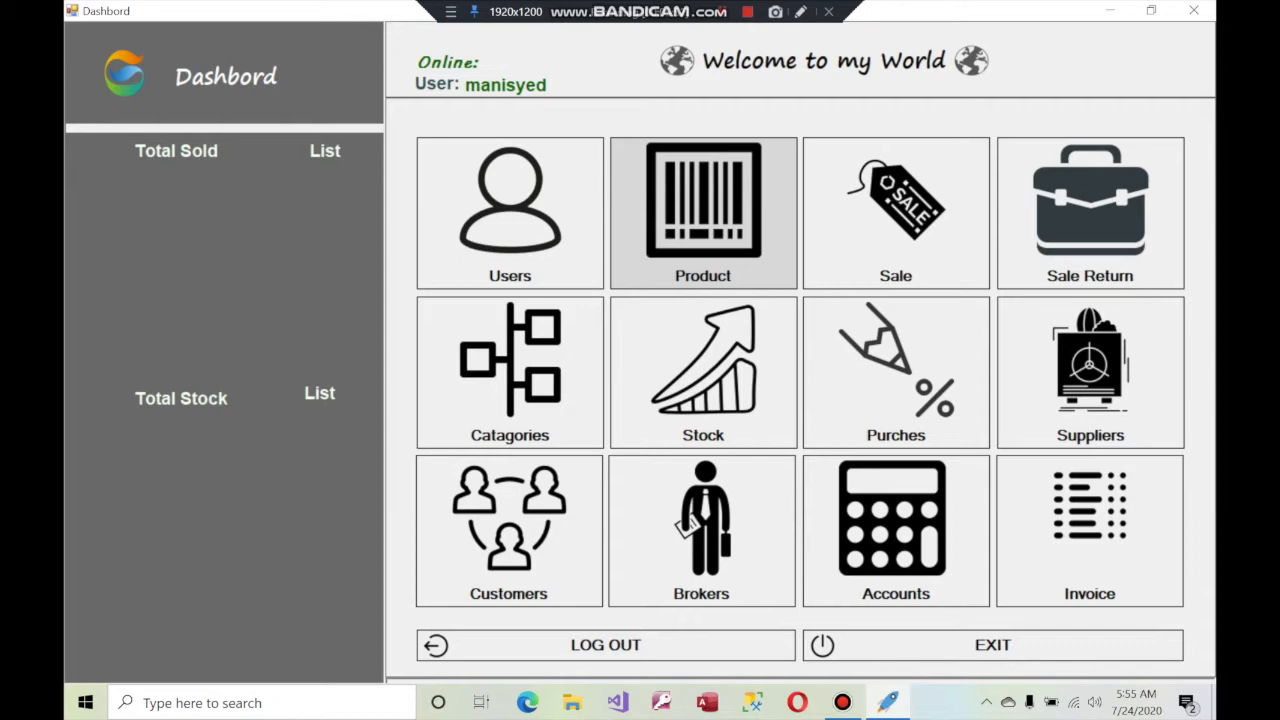
Open the Product records and enter 'laptop' as the new product name
{"action": "left_click", "coordinate": [703, 210]}
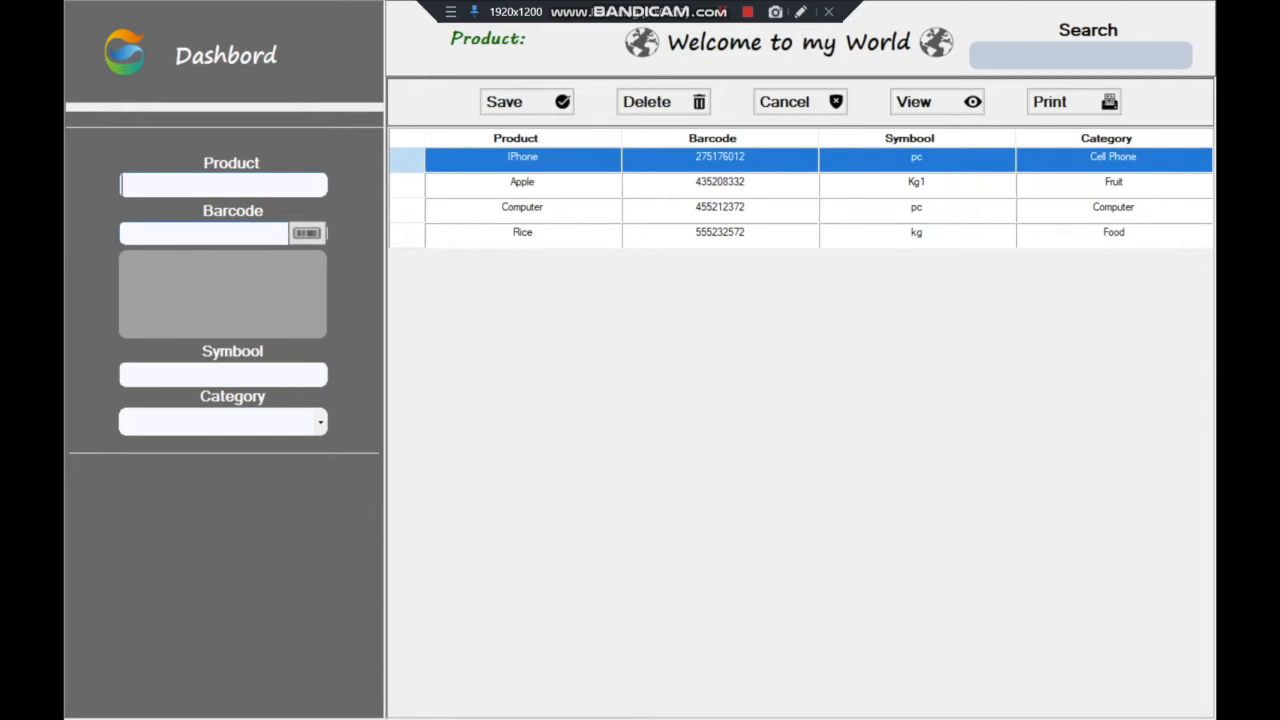
{"action": "type", "text": "laptop"}
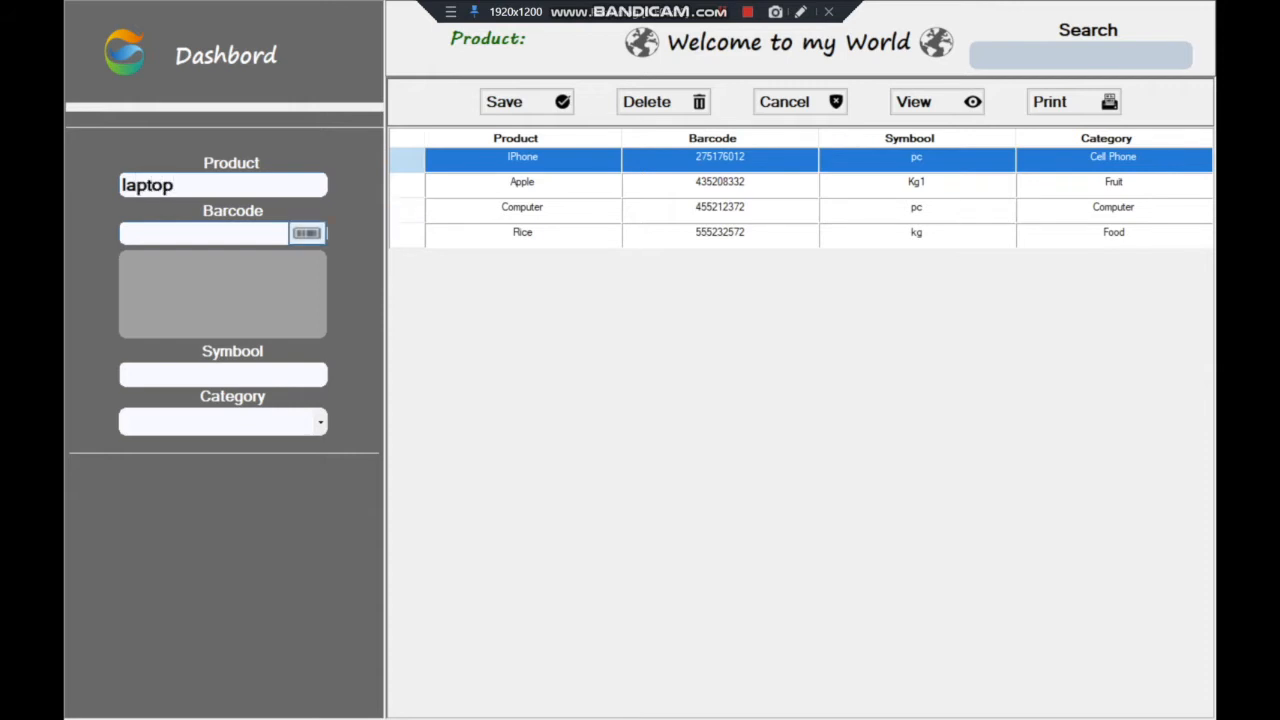
Generate barcode 825287112 for the laptop and enter unit symbol pc
{"action": "left_click", "coordinate": [307, 233]}
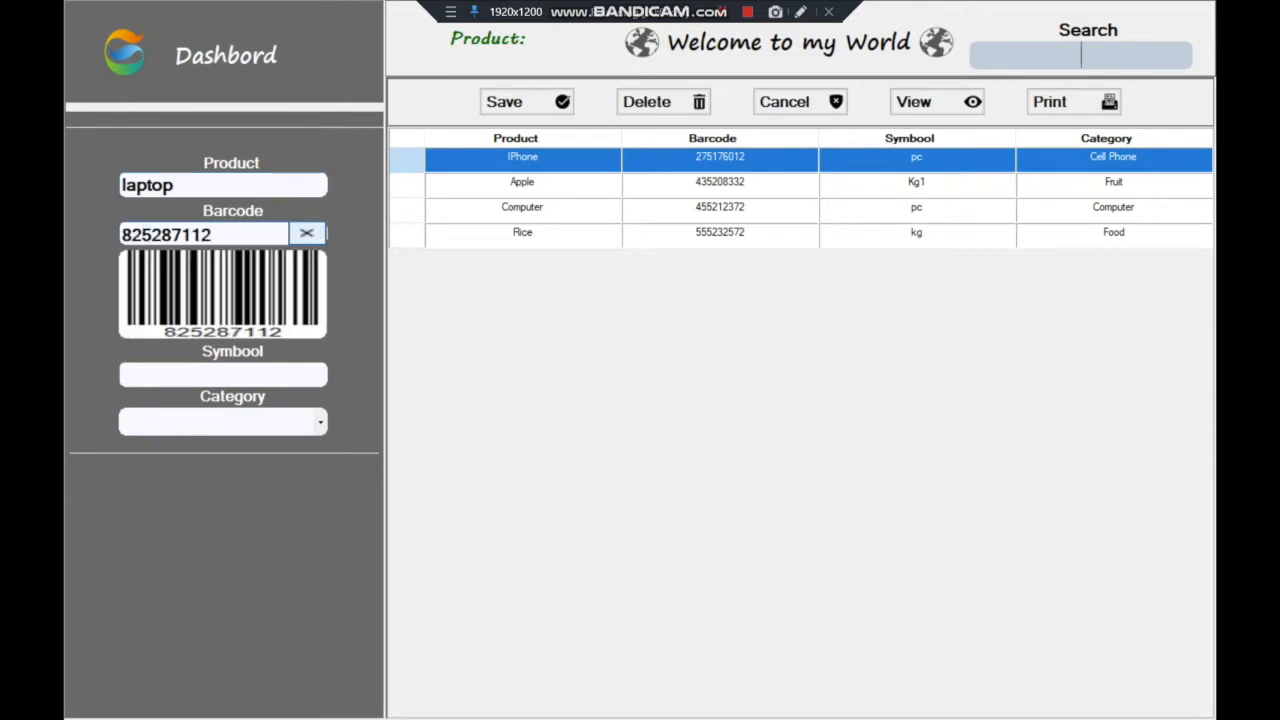
{"action": "key", "text": "Tab"}
{"action": "key", "text": "Tab"}
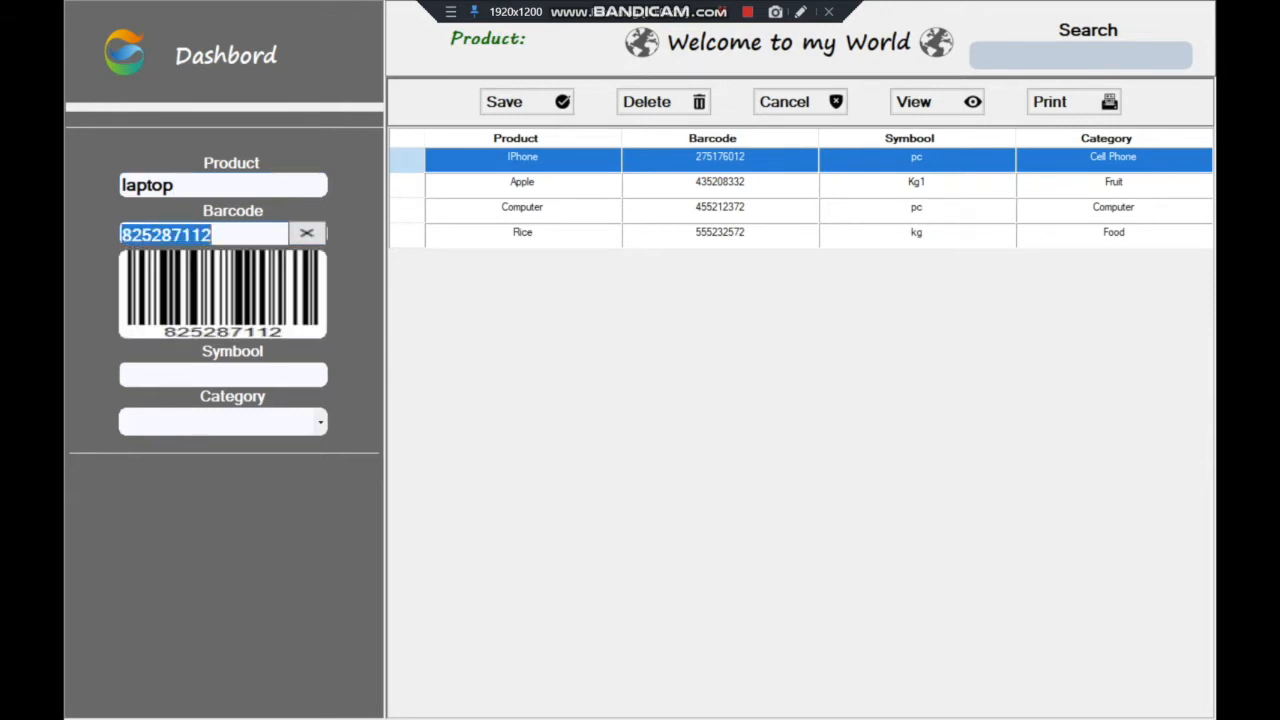
{"action": "key", "text": "Tab"}
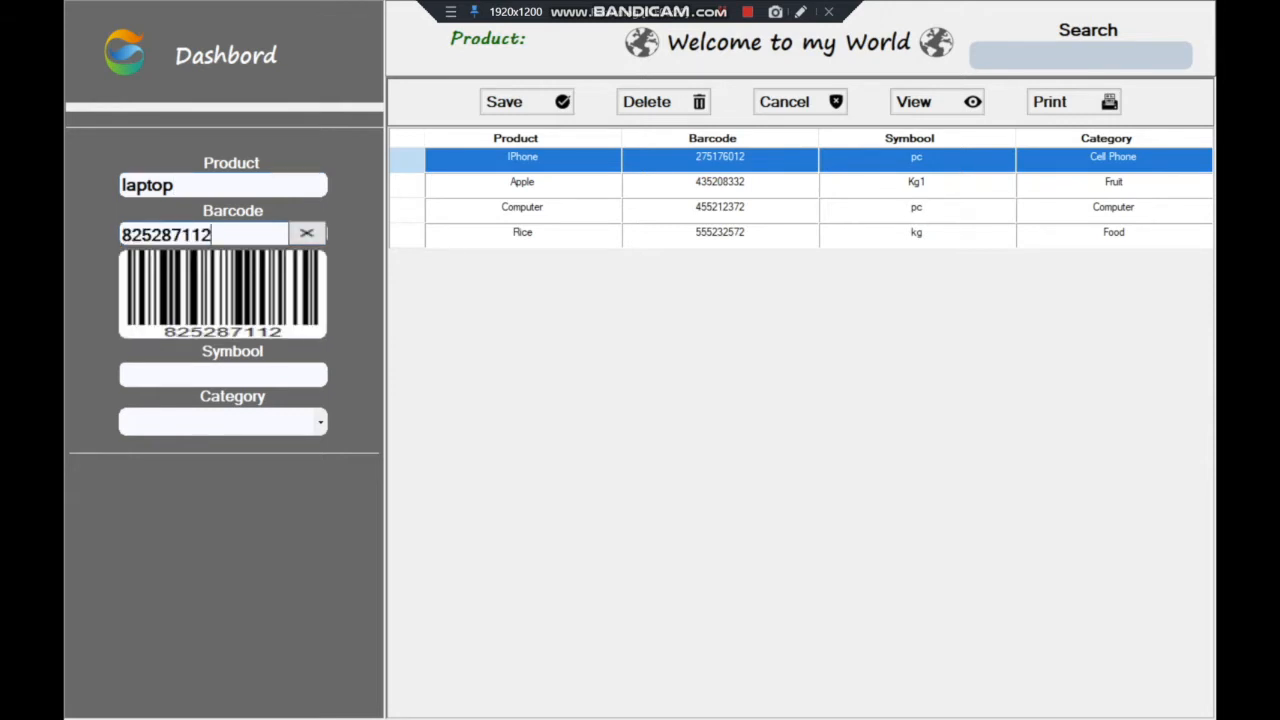
{"action": "key", "text": "ctrl+a"}
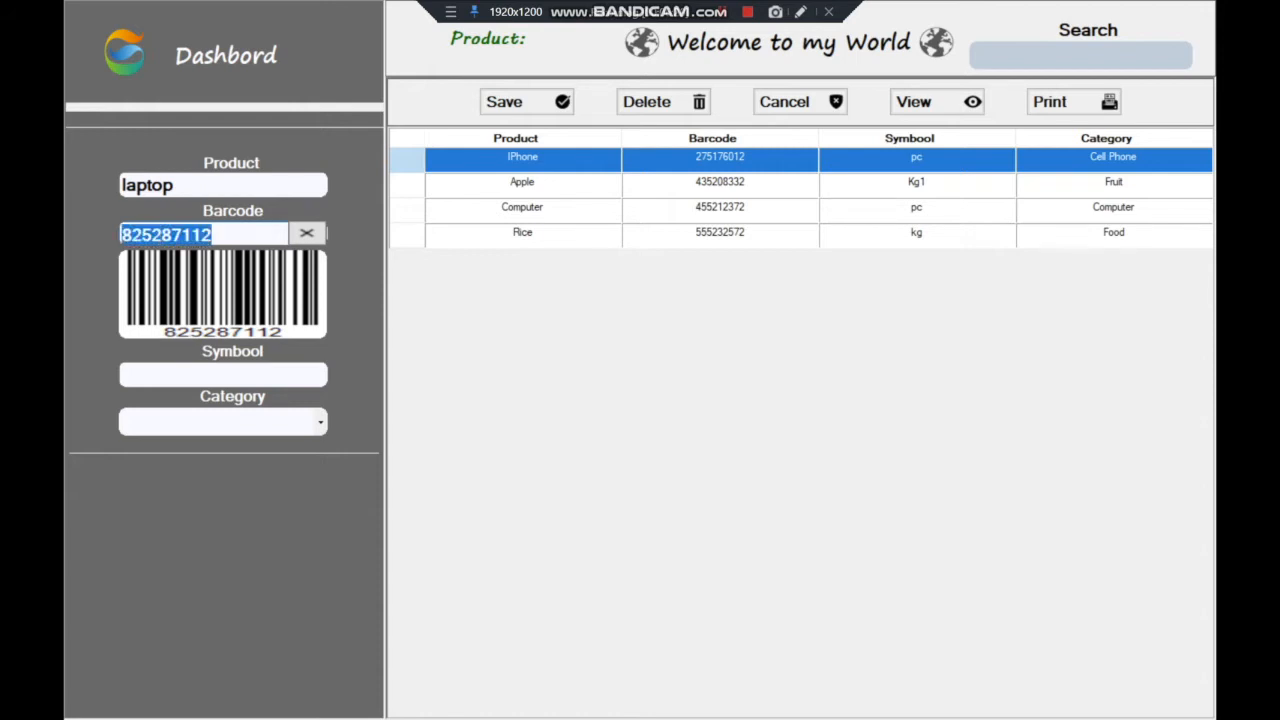
{"action": "key", "text": "Tab"}
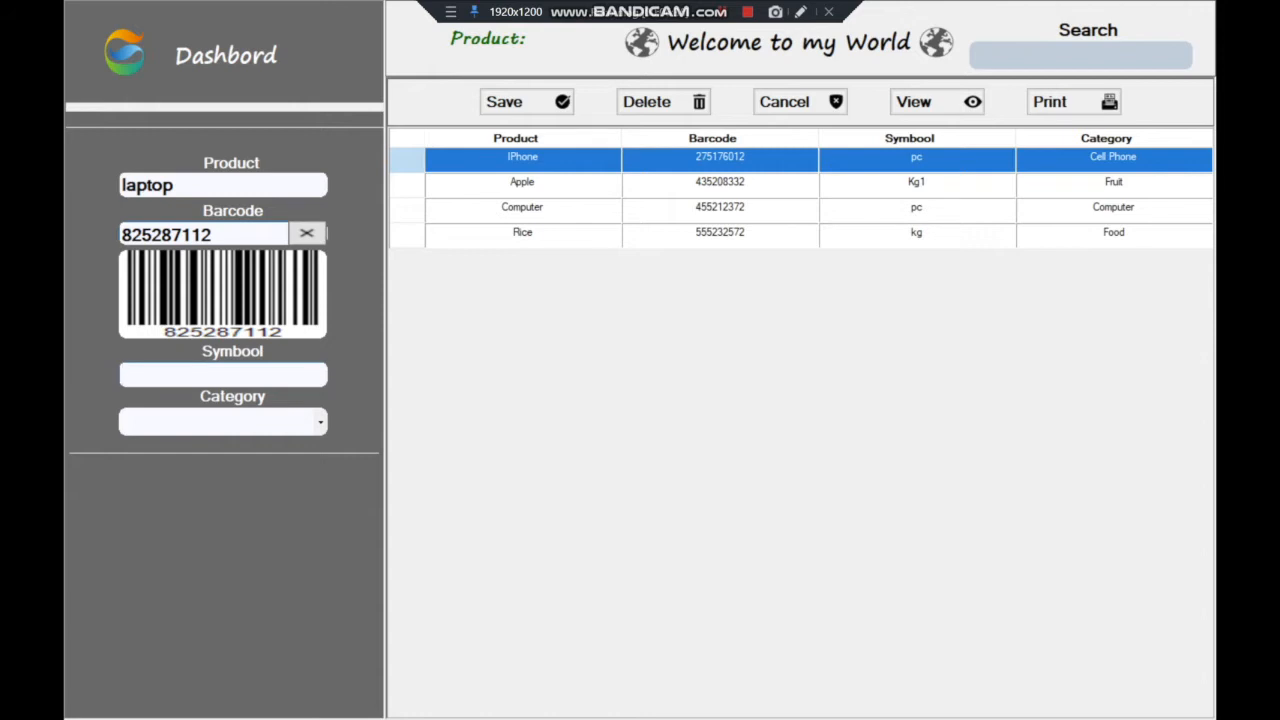
{"action": "type", "text": "pc"}
Set the category to Computer and save the laptop product, confirming the prompt
{"action": "left_click", "coordinate": [218, 422]}
{"action": "left_click", "coordinate": [320, 423]}
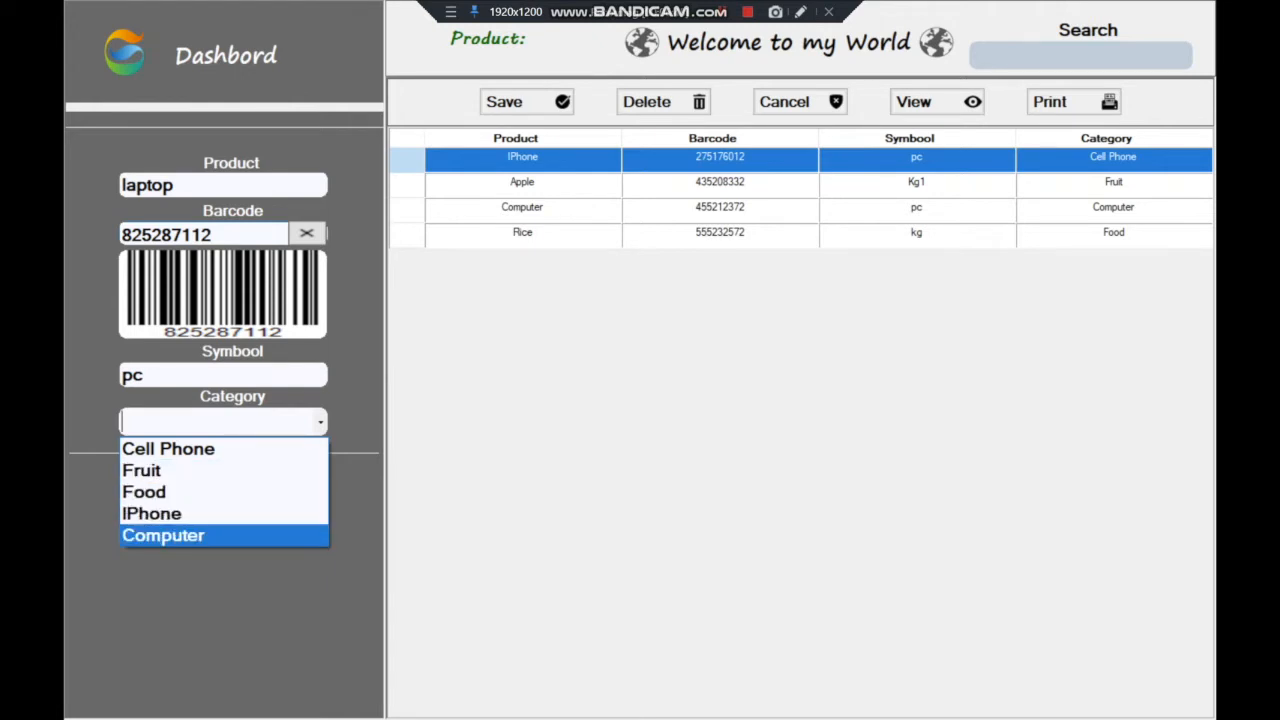
{"action": "left_click", "coordinate": [224, 536]}
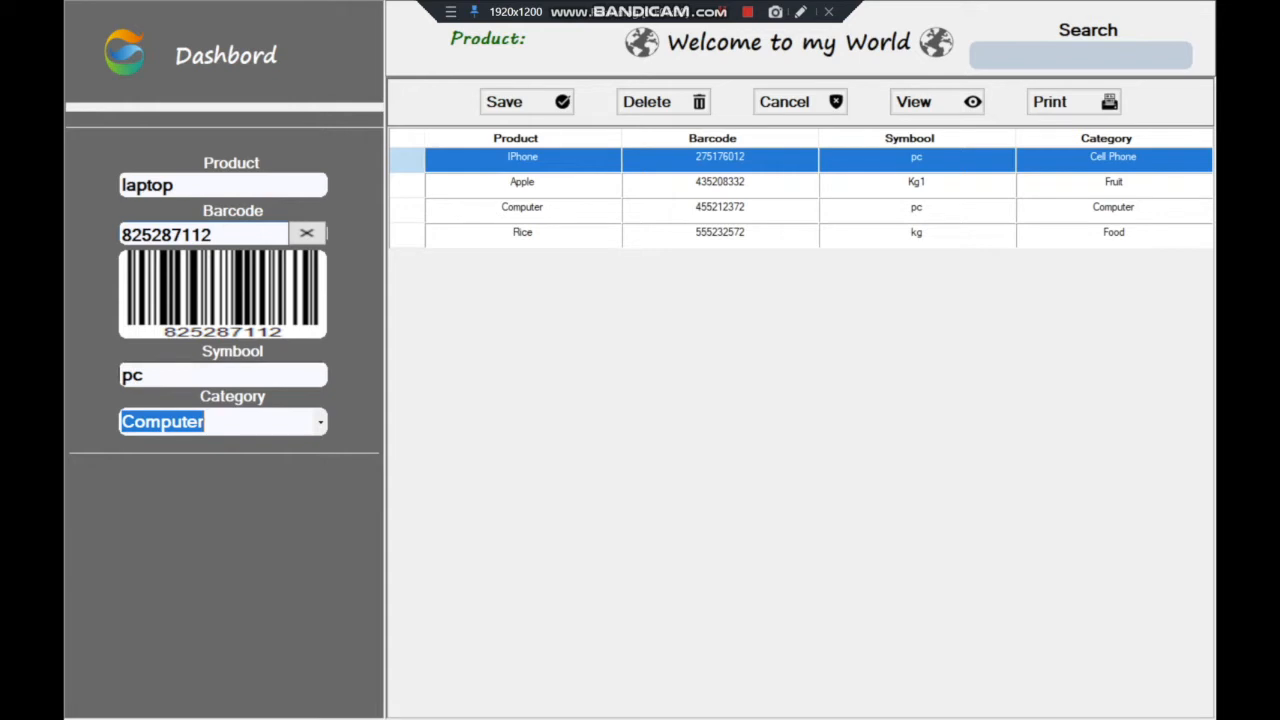
{"action": "left_click", "coordinate": [527, 102]}
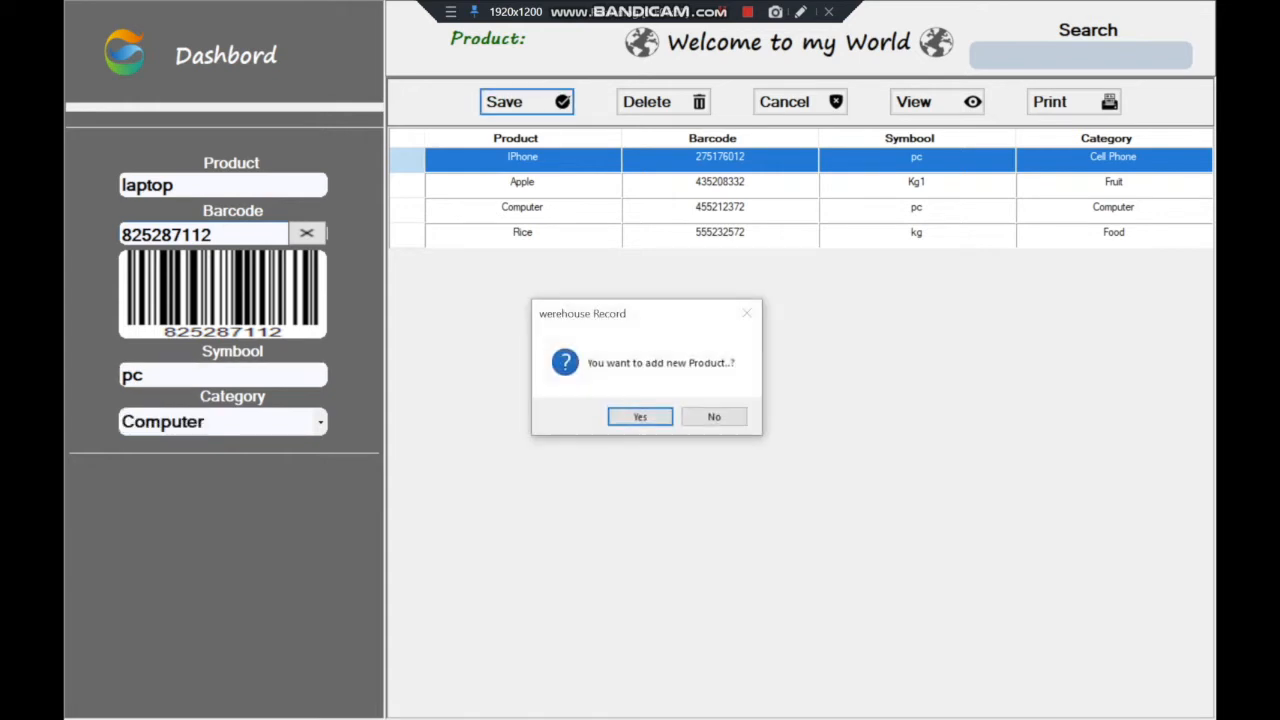
{"action": "key", "text": "Return"}
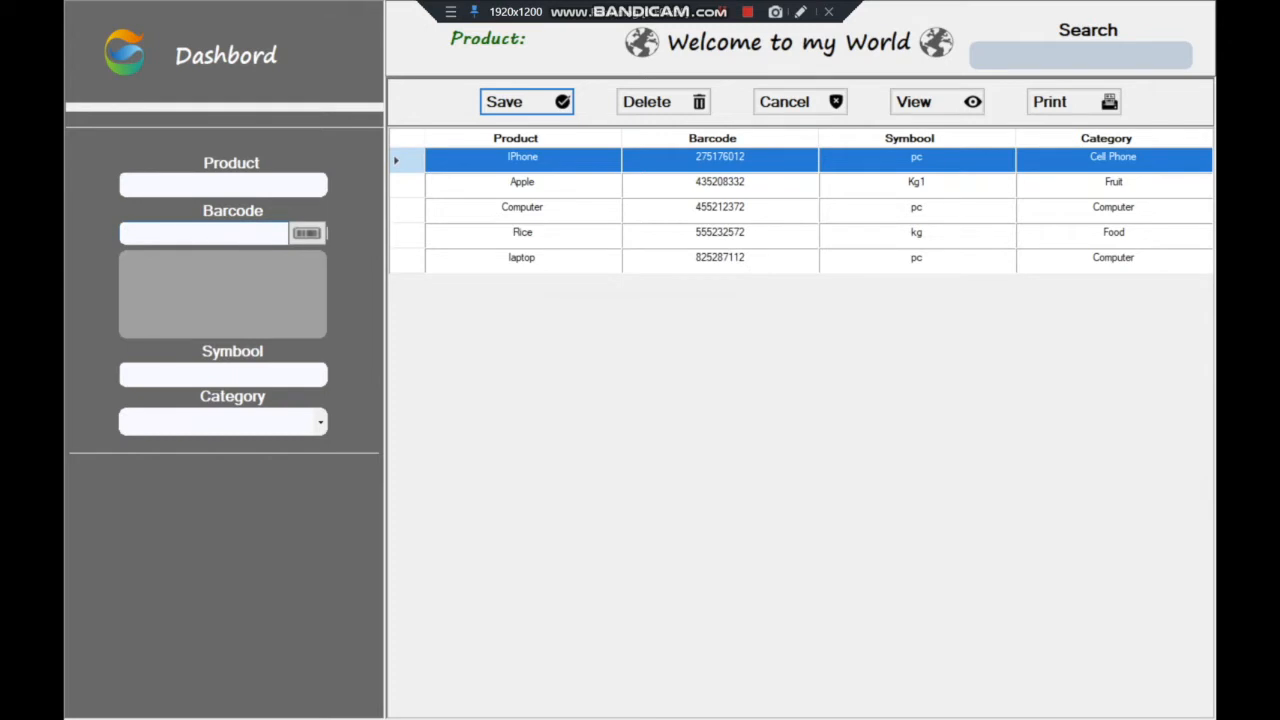
Close the Product form, review Categories sorted by name, select Apple Fruit, and return to the Dashboard
{"action": "left_click", "coordinate": [320, 422]}
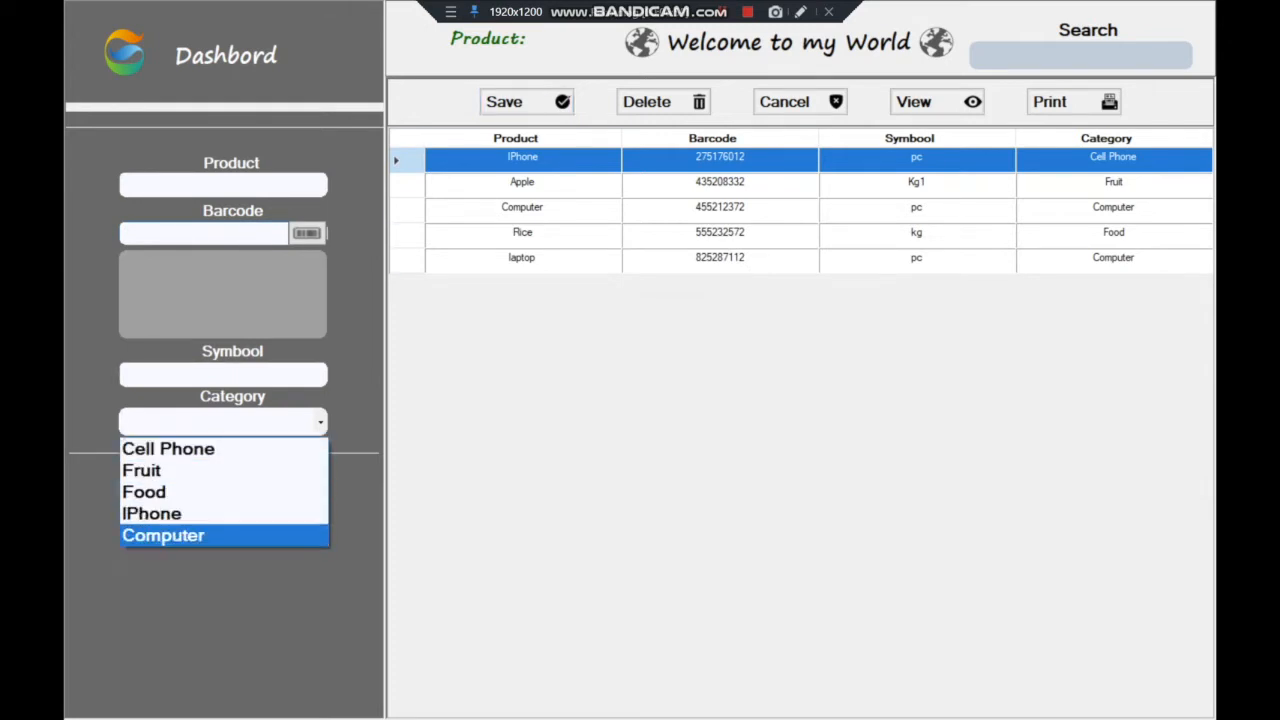
{"action": "key", "text": "Escape"}
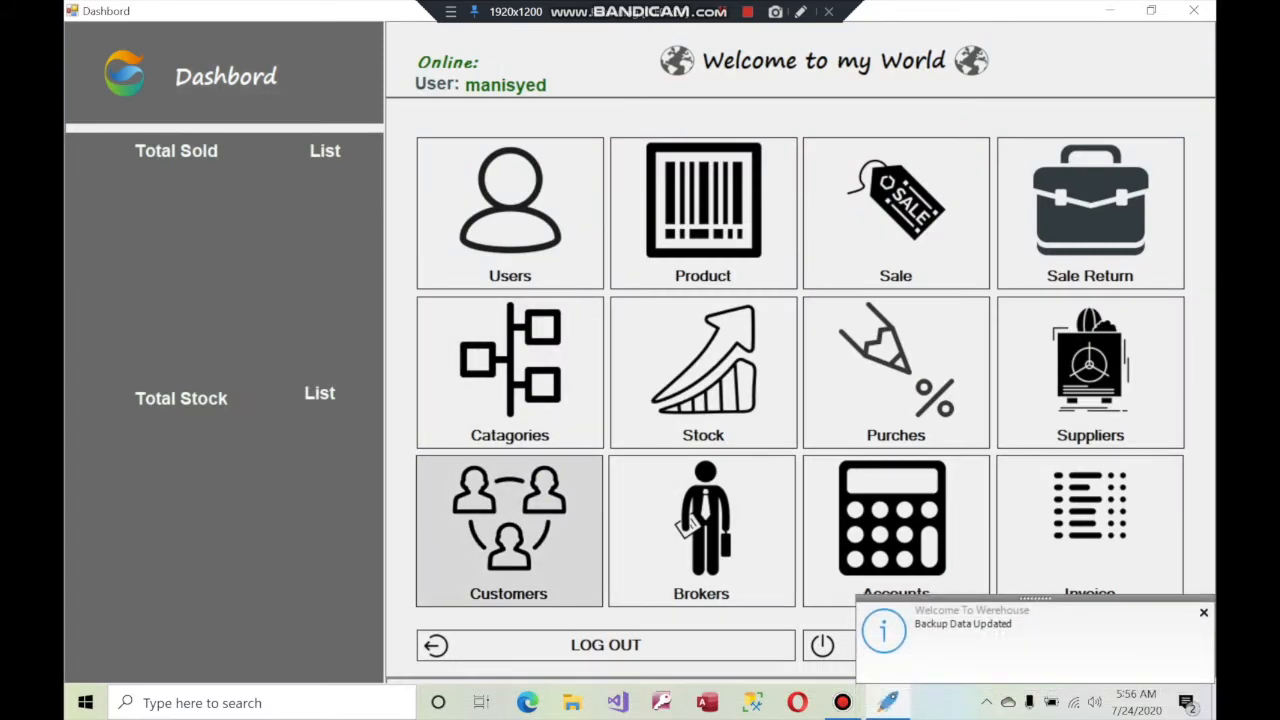
{"action": "left_click", "coordinate": [510, 372]}
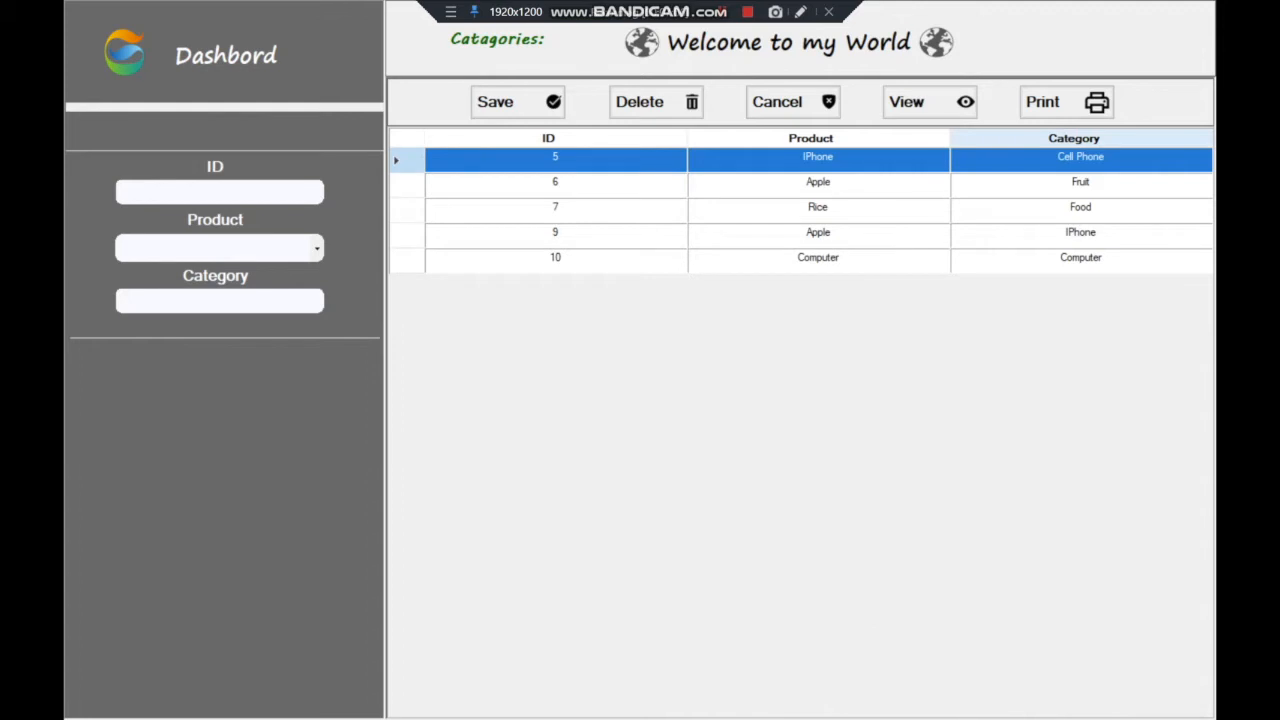
{"action": "left_click", "coordinate": [1074, 138]}
{"action": "left_click", "coordinate": [1074, 138]}
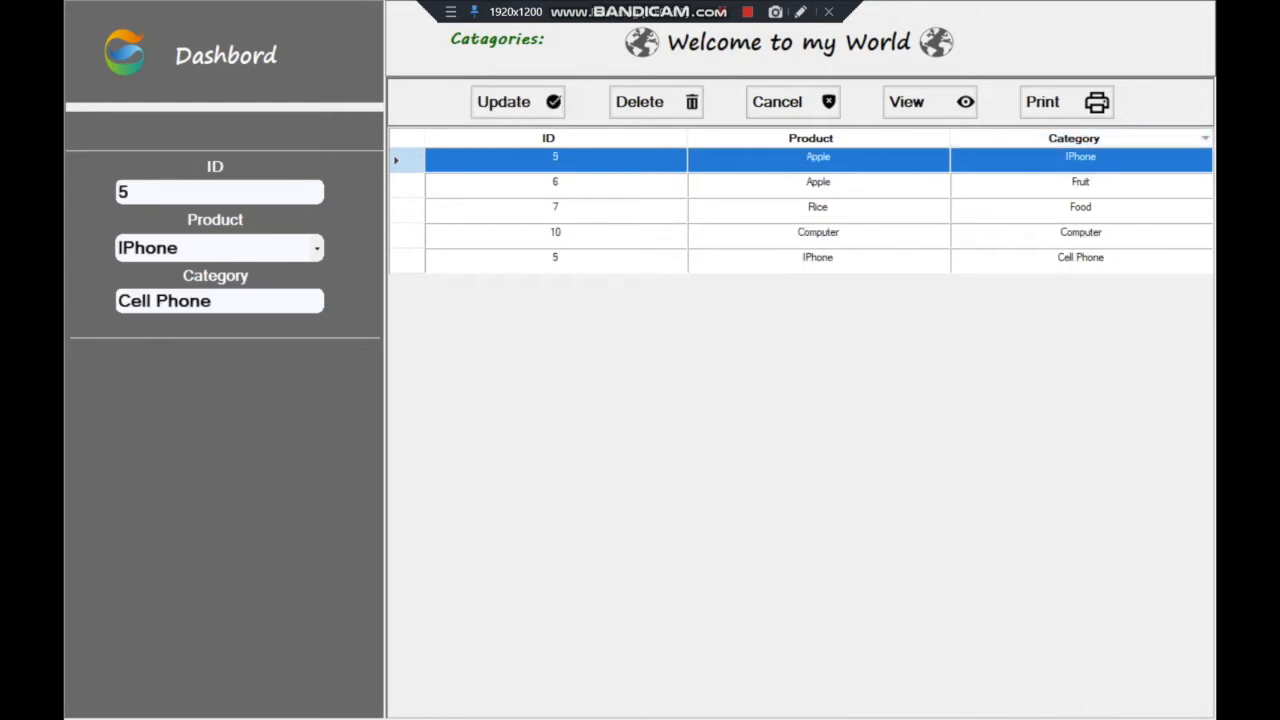
{"action": "mouse_move", "coordinate": [1074, 261]}
{"action": "left_mouse_down"}
{"action": "mouse_move", "coordinate": [1074, 160]}
{"action": "mouse_move", "coordinate": [1074, 234]}
{"action": "mouse_move", "coordinate": [1074, 160]}
{"action": "mouse_move", "coordinate": [1074, 209]}
{"action": "left_mouse_up"}
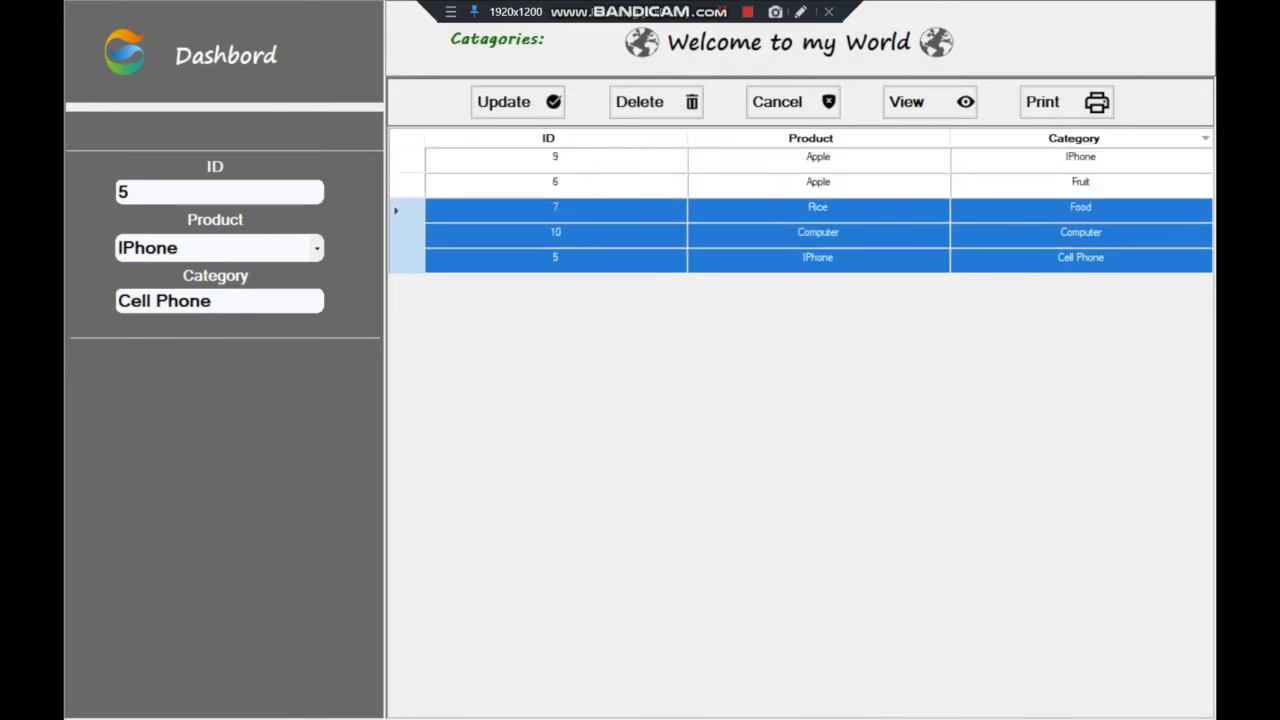
{"action": "left_click", "coordinate": [1074, 184]}
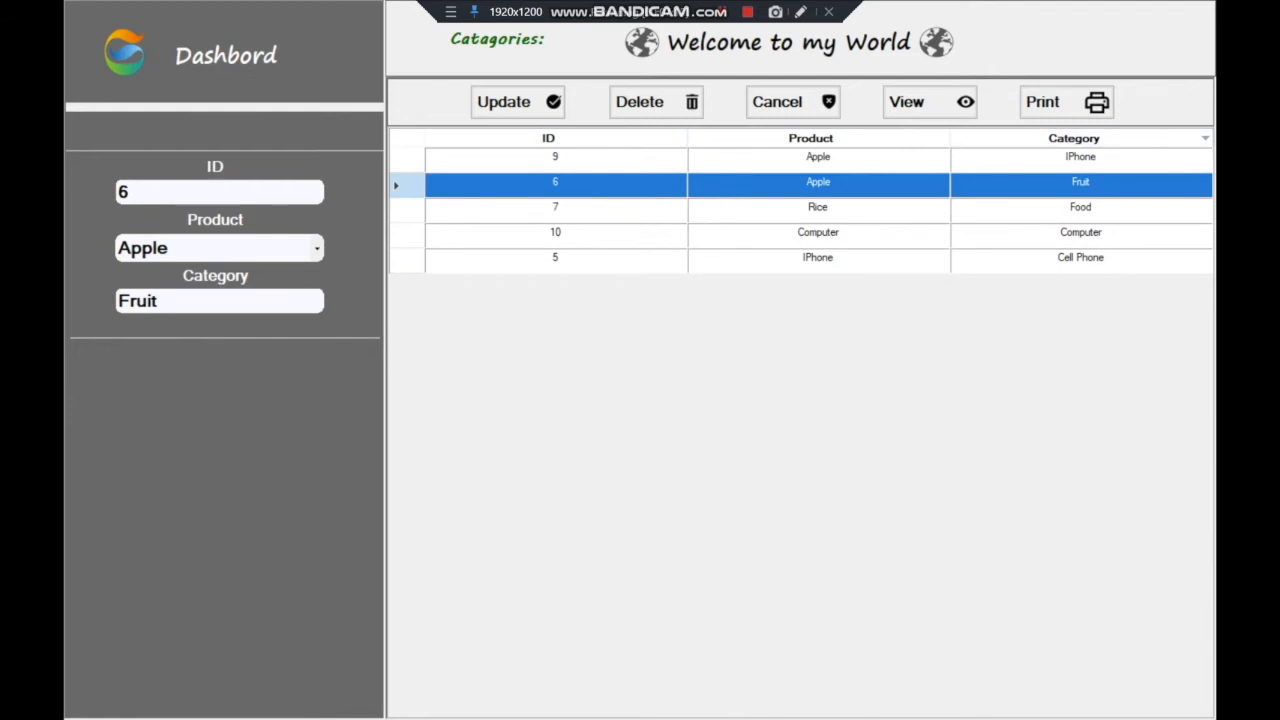
{"action": "left_click", "coordinate": [256, 62]}
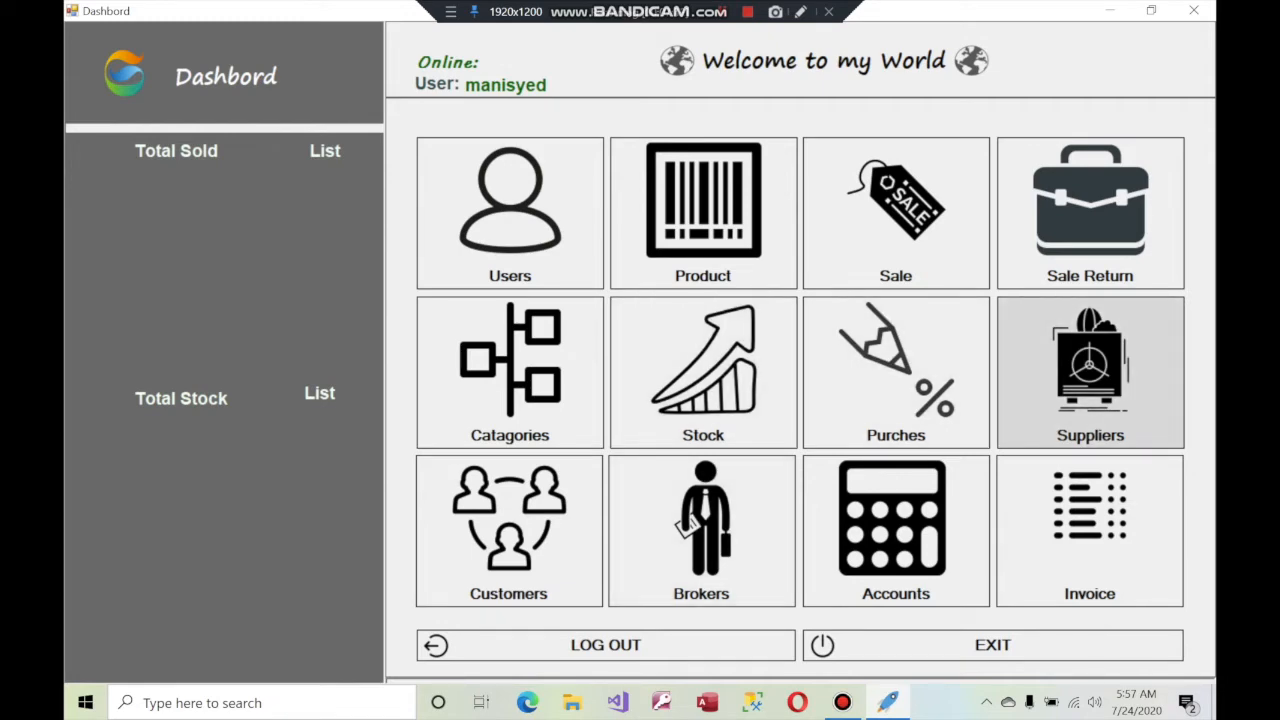
Look over the Suppliers and Brokers lists, then open the Purchase form from the dashboard
{"action": "left_click", "coordinate": [1090, 372]}
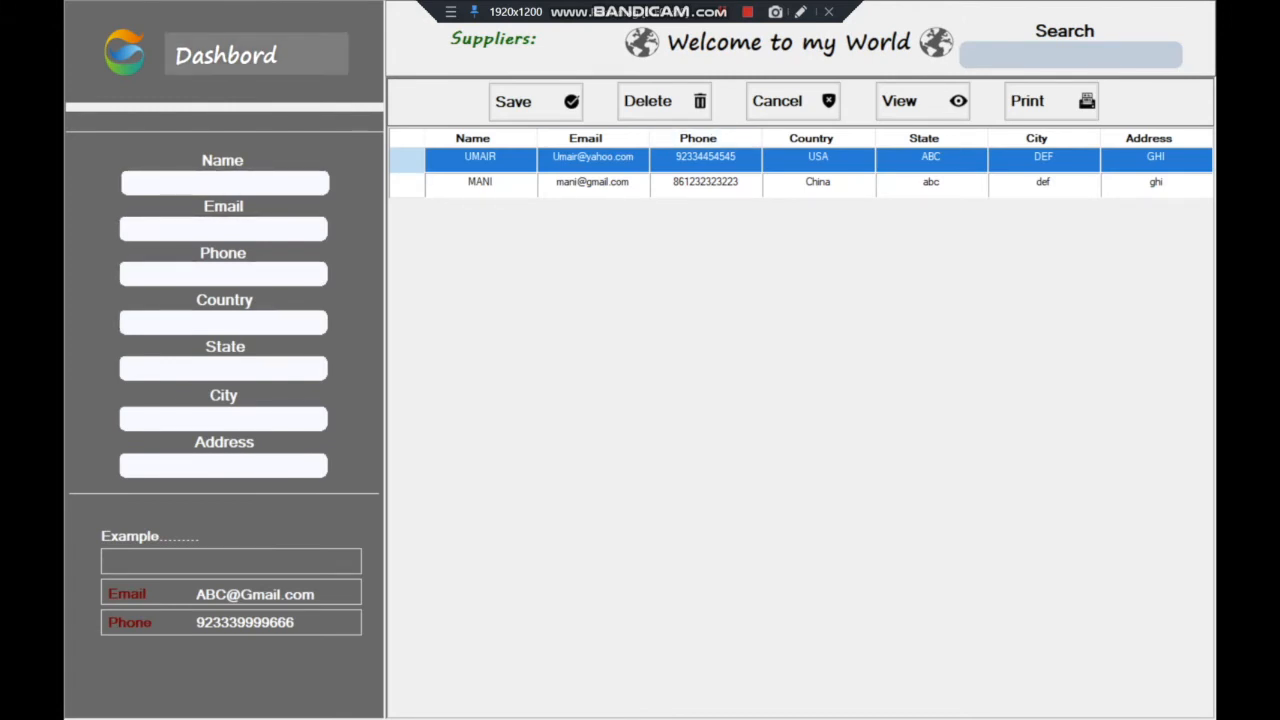
{"action": "left_click", "coordinate": [226, 55]}
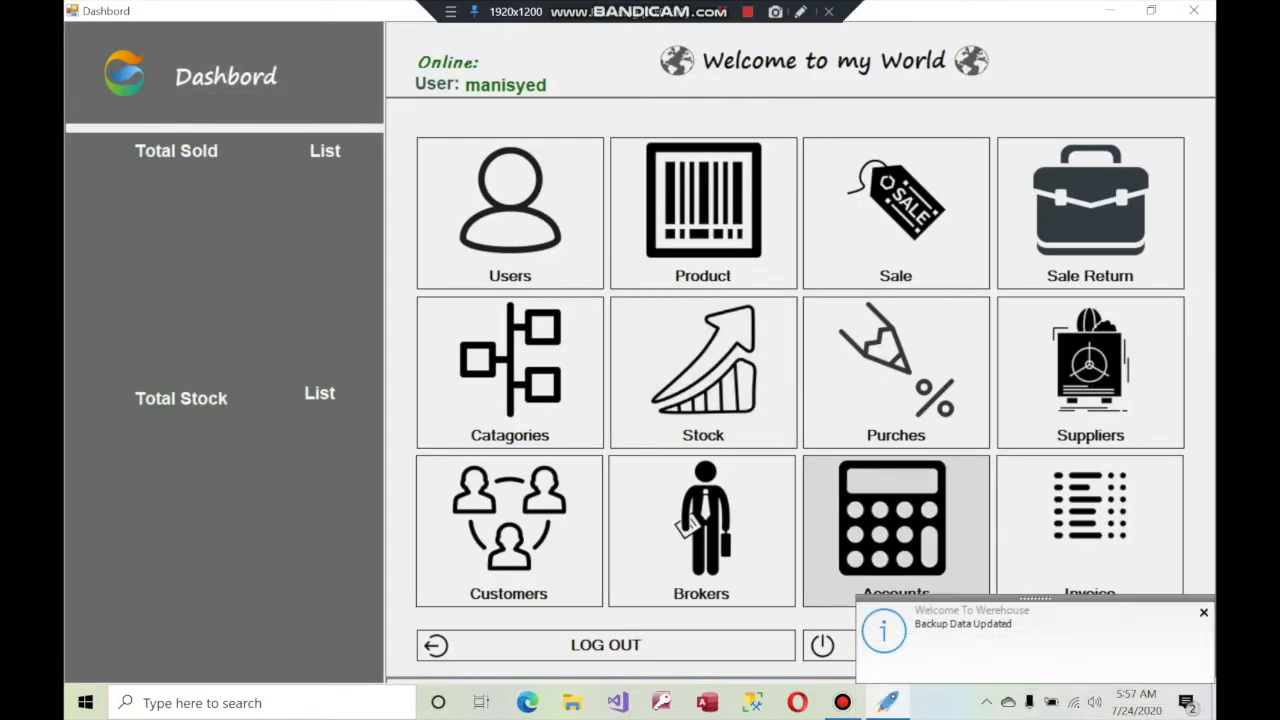
{"action": "left_click", "coordinate": [701, 530]}
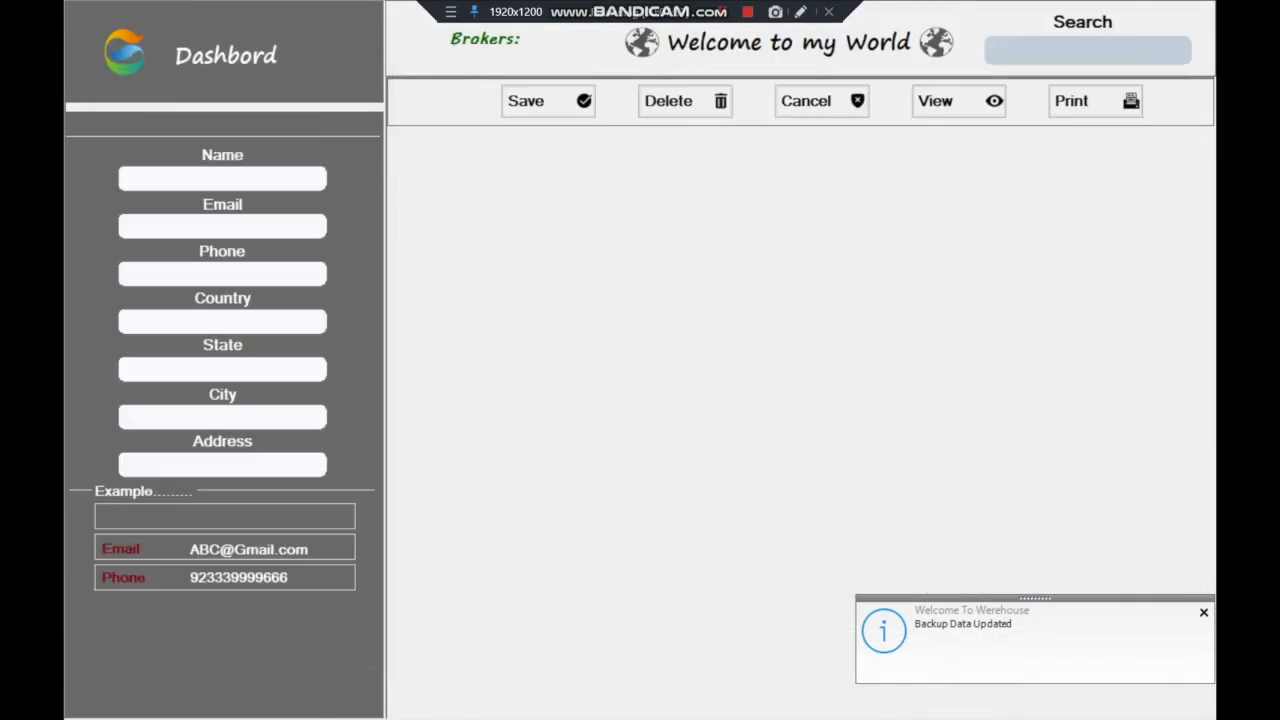
{"action": "left_click", "coordinate": [958, 101]}
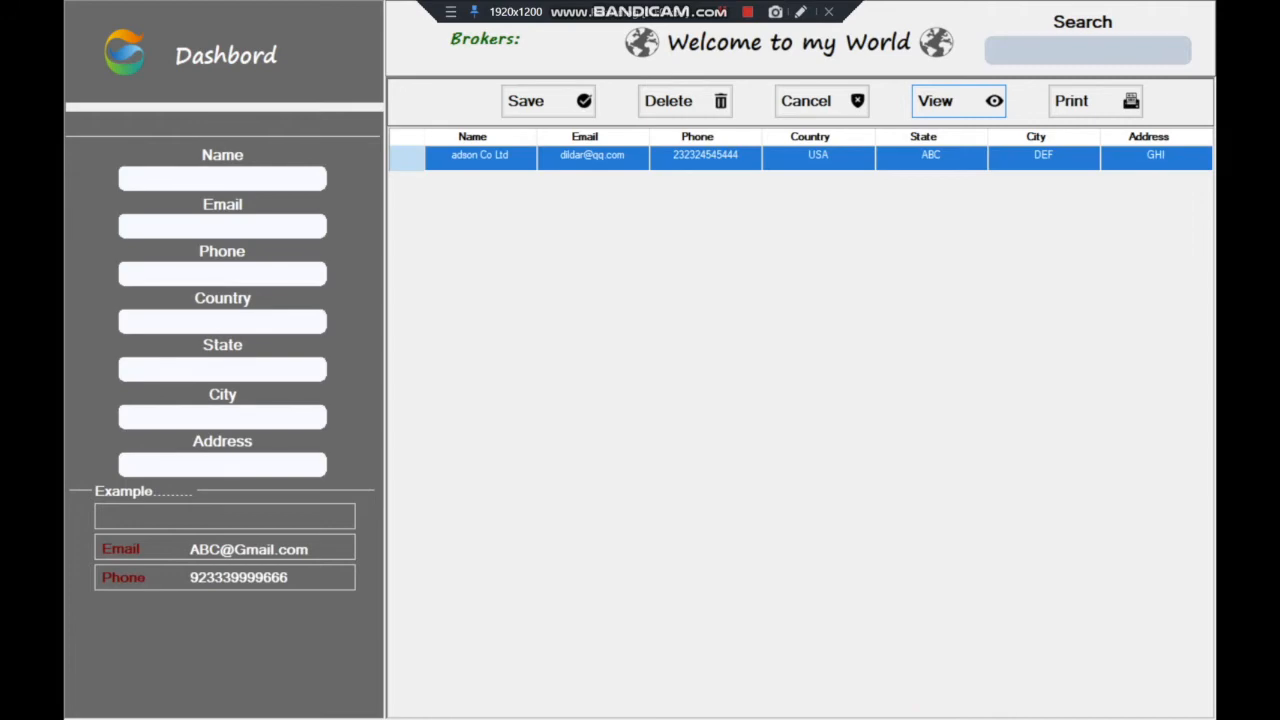
{"action": "left_click", "coordinate": [240, 55]}
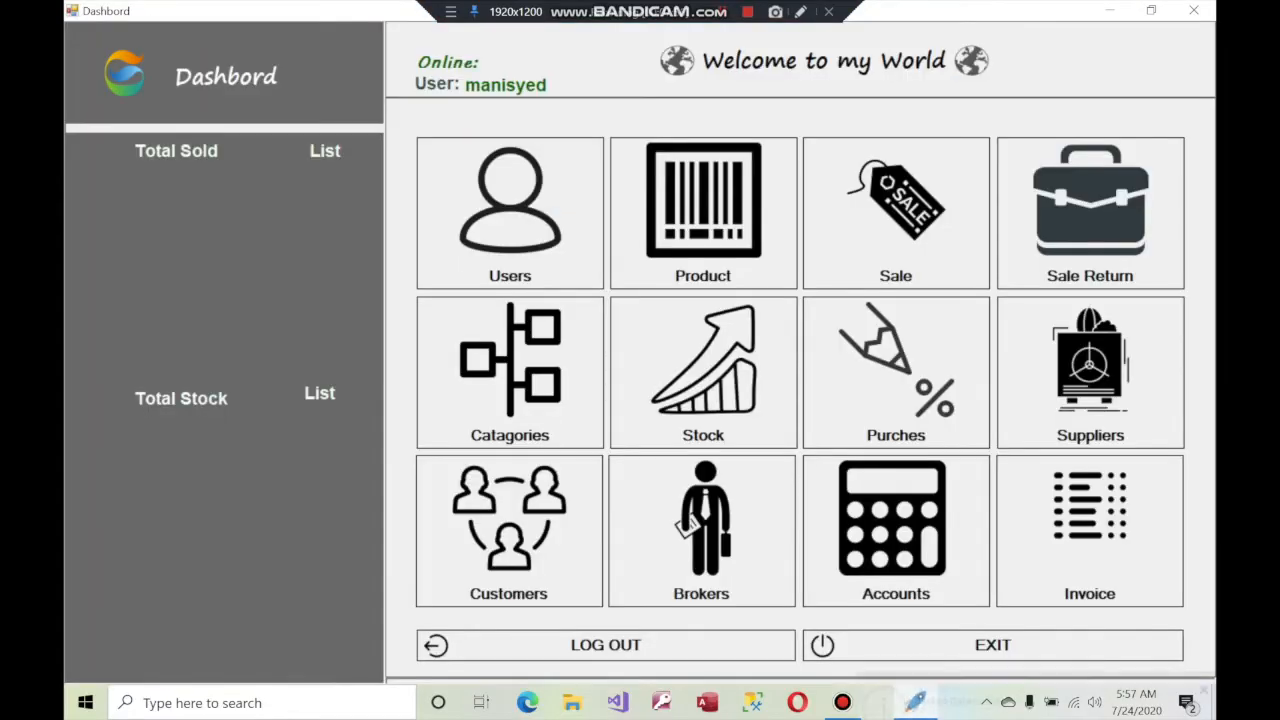
{"action": "left_click", "coordinate": [1090, 370]}
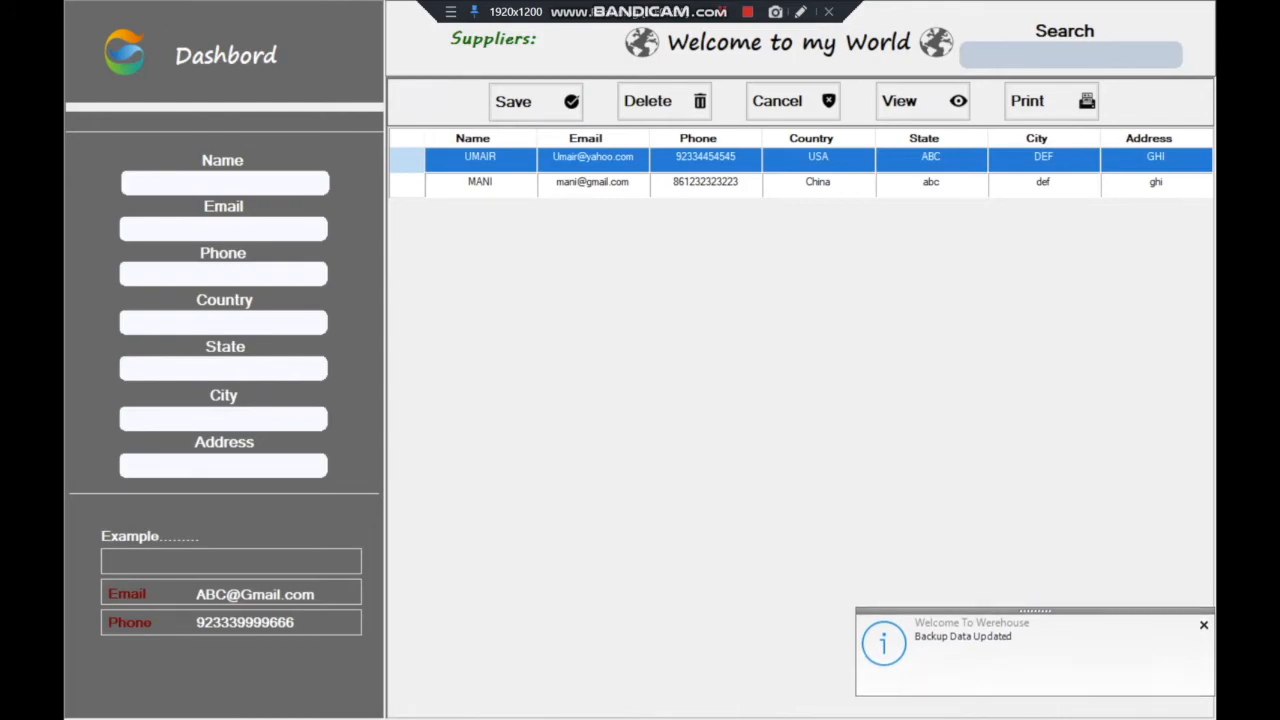
{"action": "left_click", "coordinate": [240, 55]}
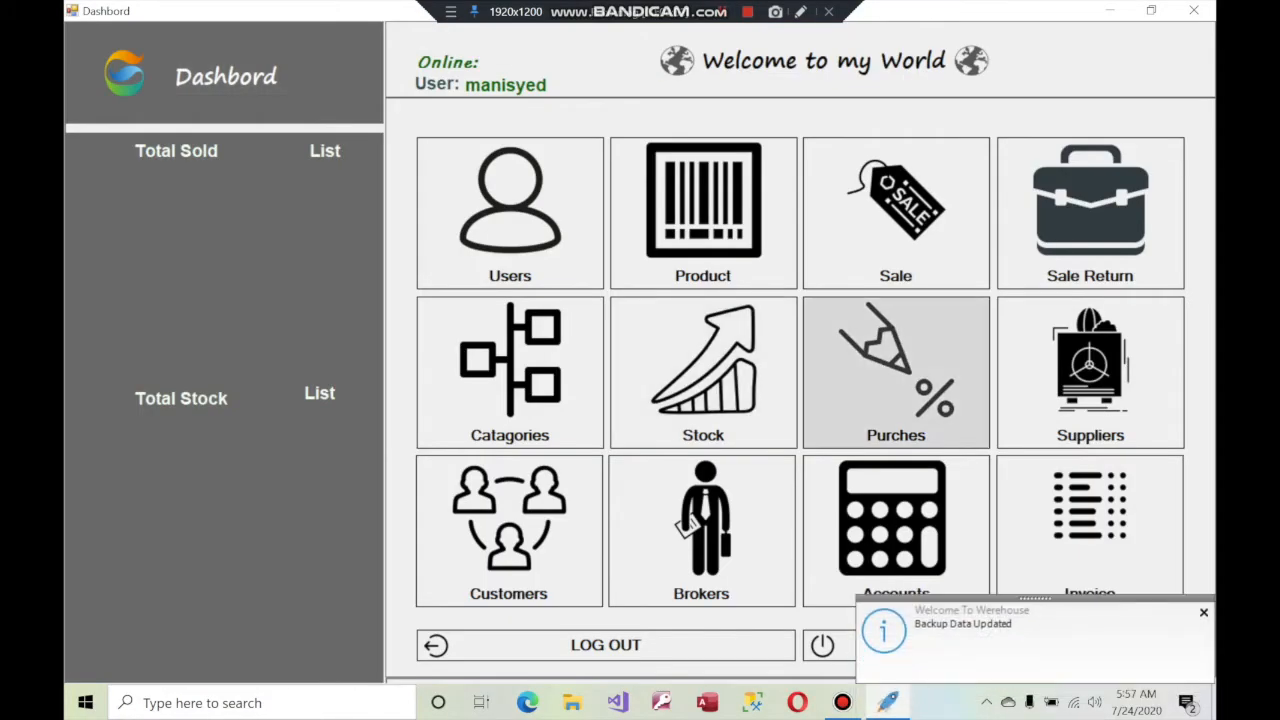
{"action": "left_click", "coordinate": [896, 370]}
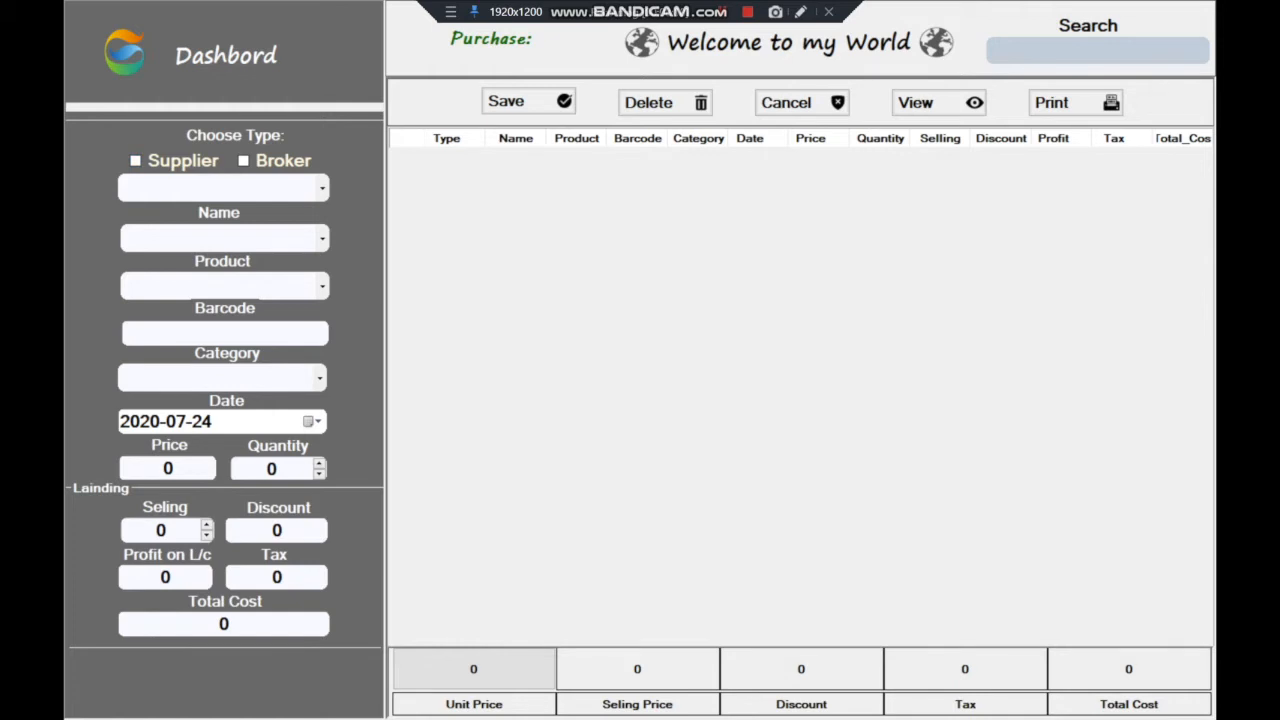
Switch the purchase type from Supplier to Broker, with adson Co Ltd as the broker
{"action": "left_click", "coordinate": [135, 161]}
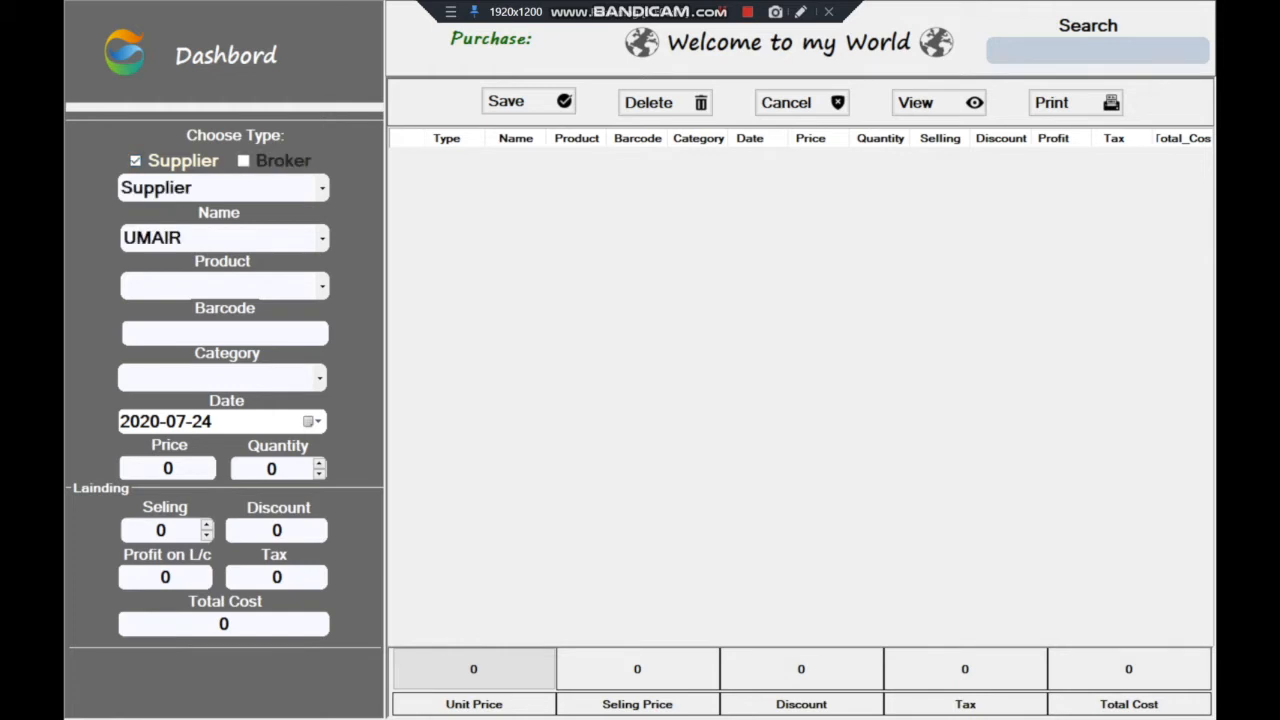
{"action": "left_click", "coordinate": [322, 238]}
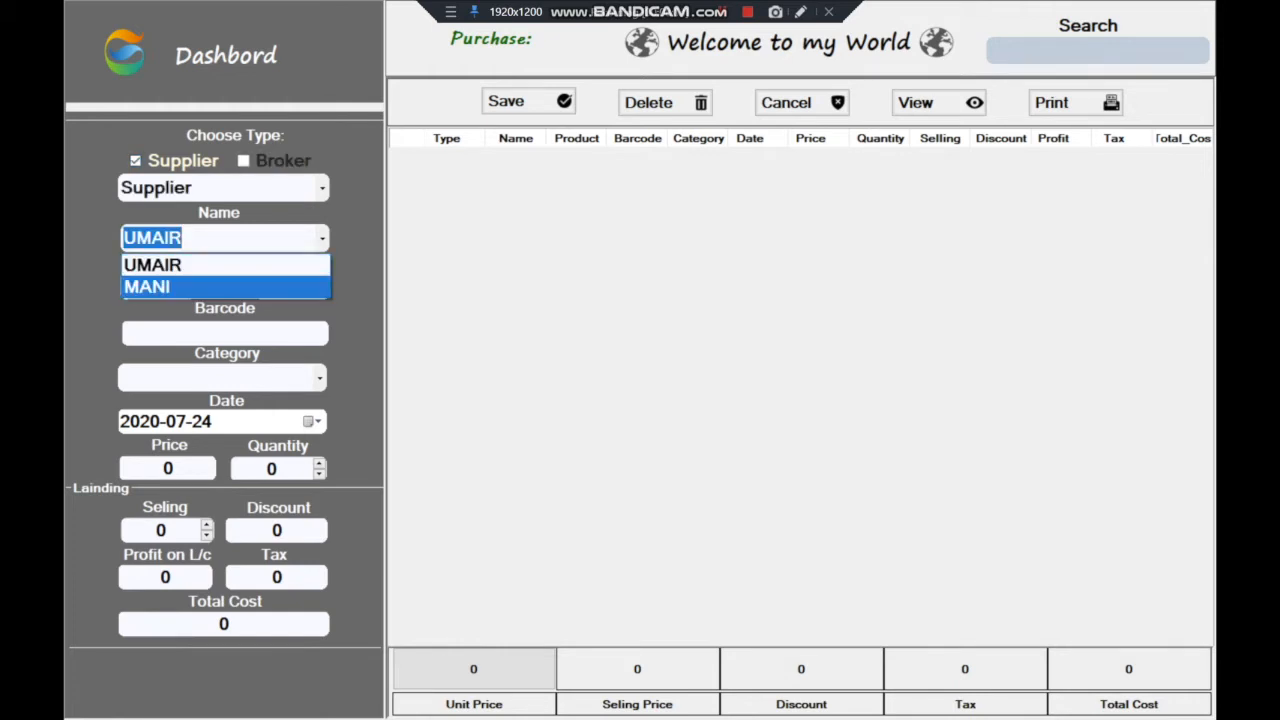
{"action": "left_click", "coordinate": [153, 264]}
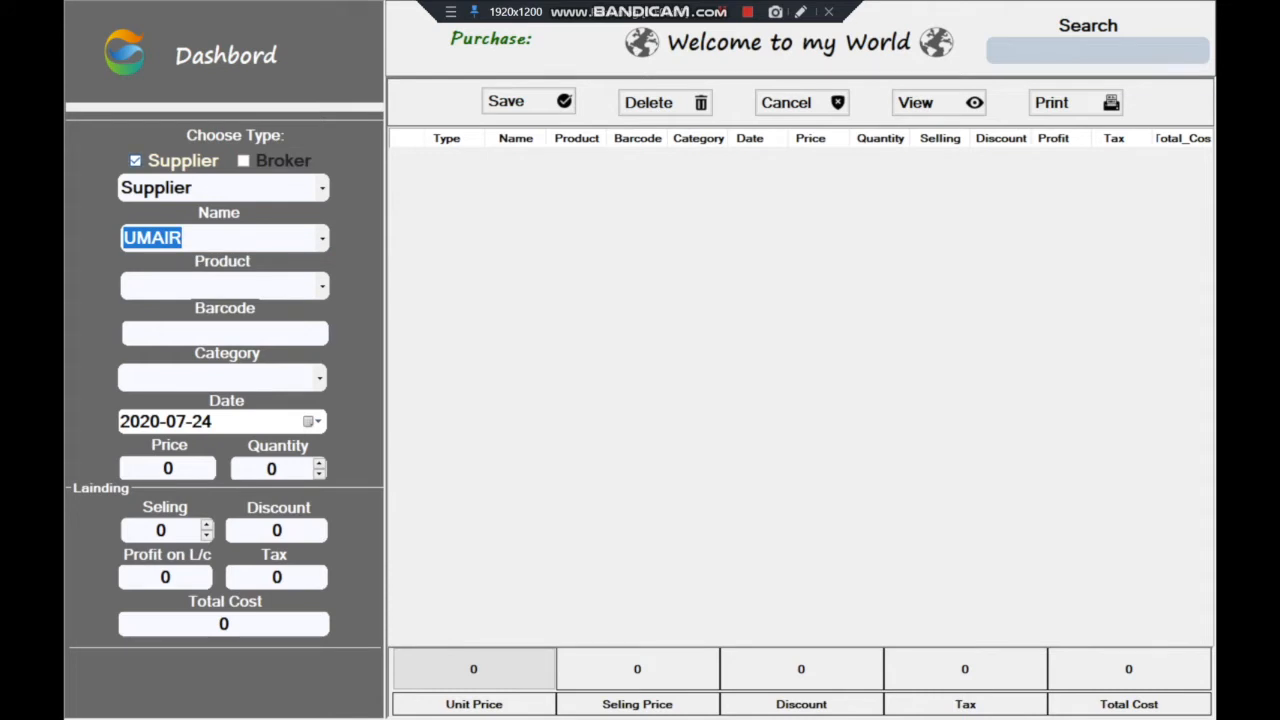
{"action": "left_click", "coordinate": [135, 161]}
{"action": "left_click", "coordinate": [243, 161]}
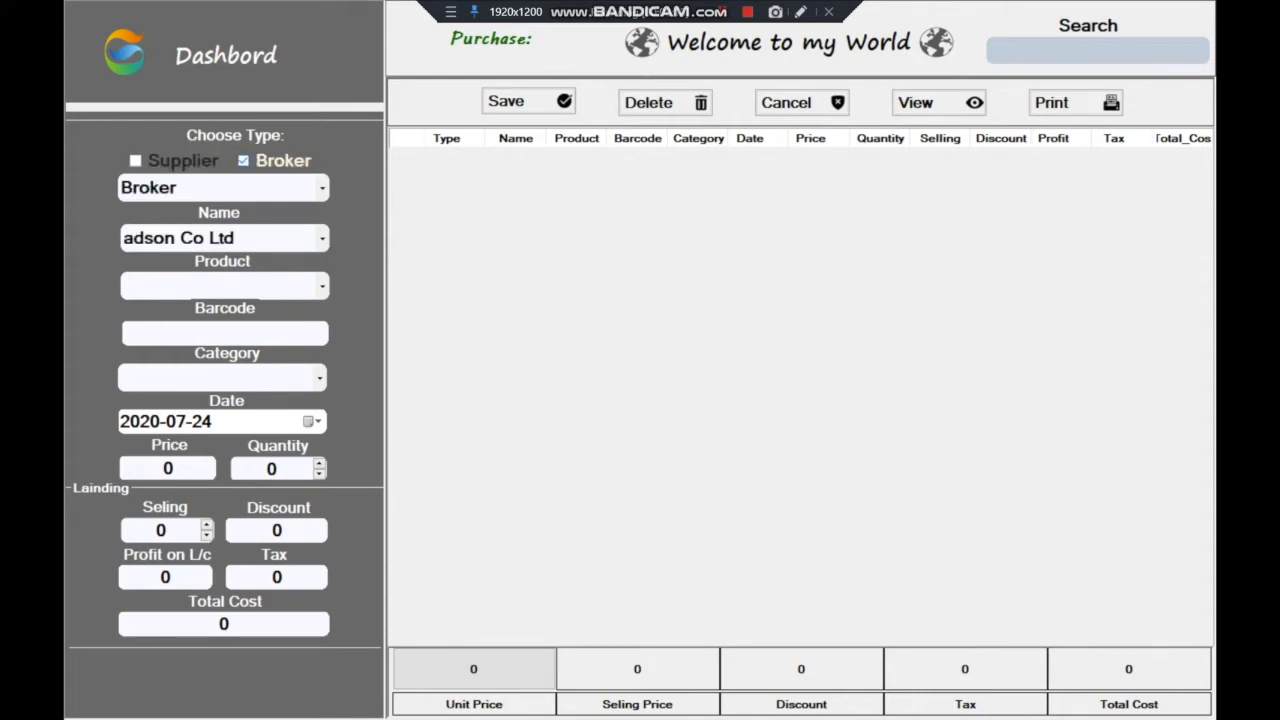
{"action": "left_click", "coordinate": [322, 238]}
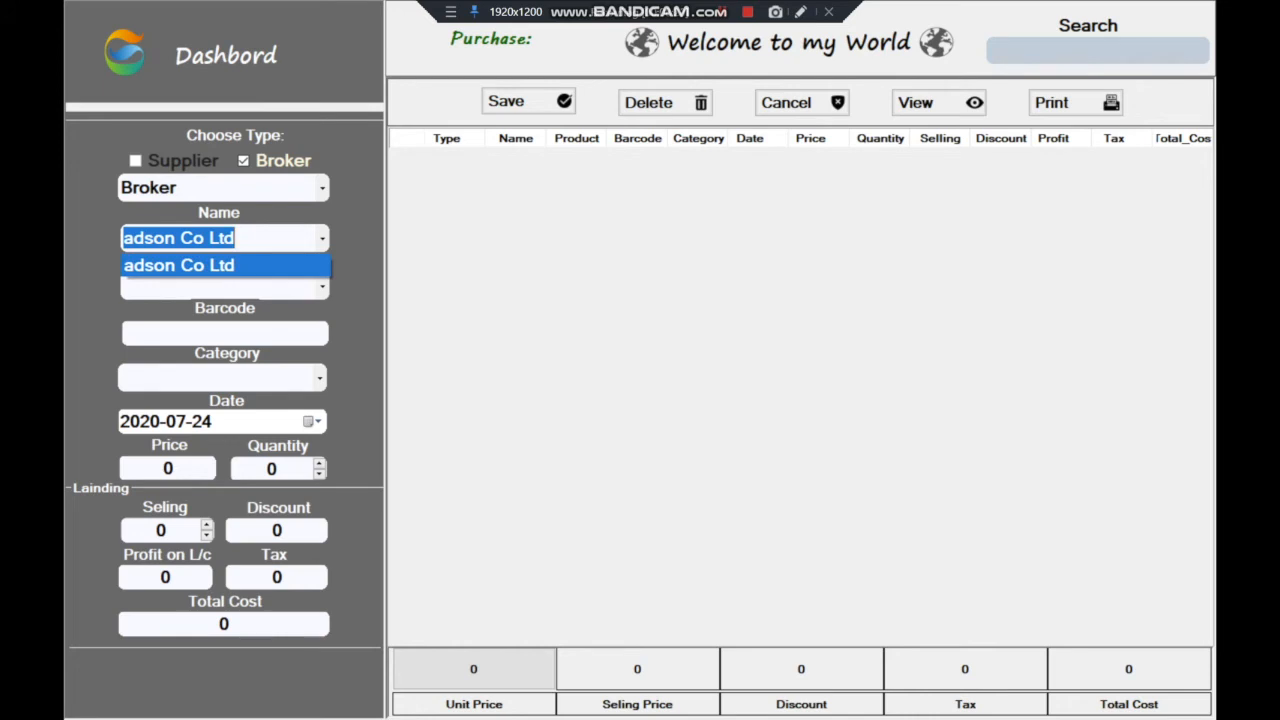
{"action": "left_click", "coordinate": [225, 265]}
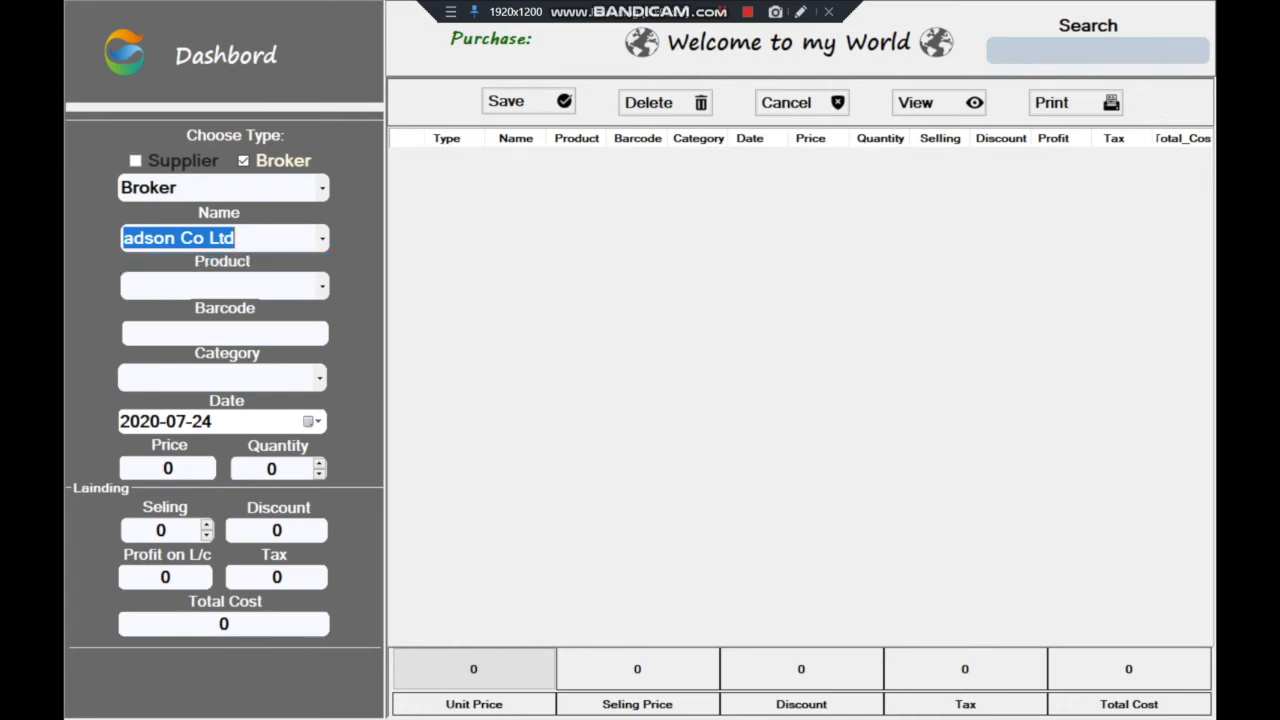
Choose laptop as the product, check its barcode 825287112, and set category to Computer
{"action": "left_click", "coordinate": [322, 287]}
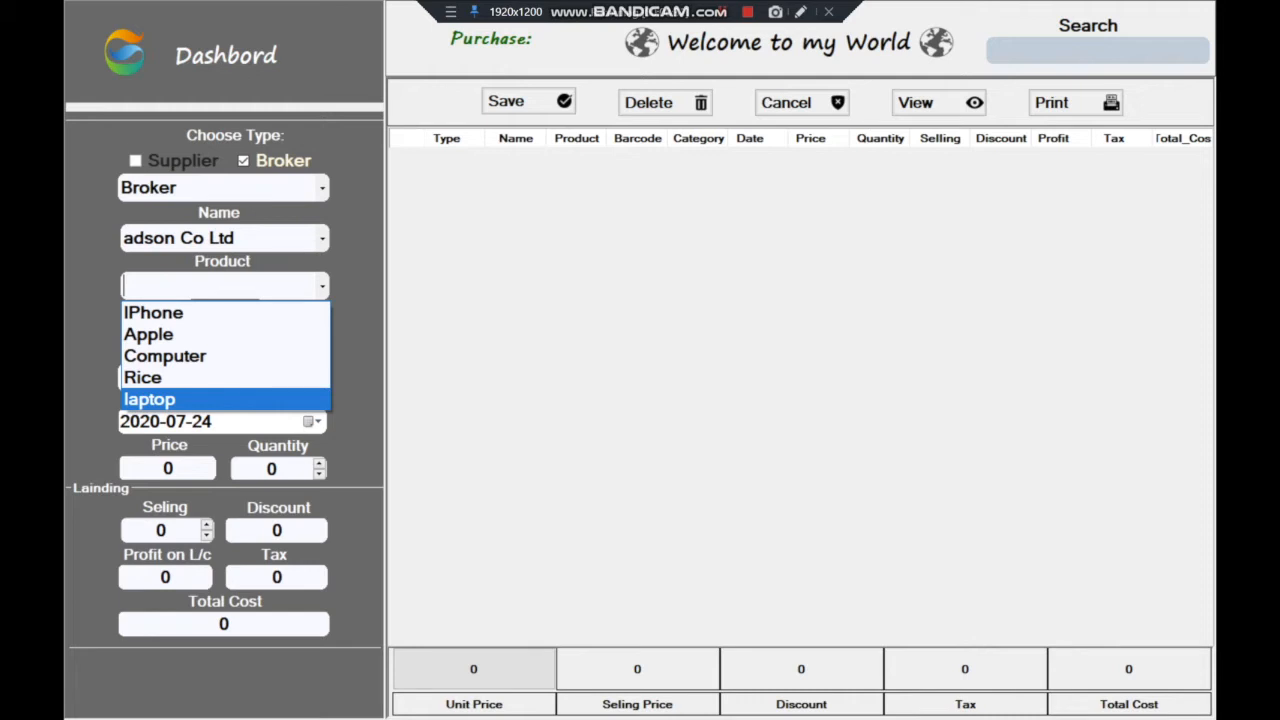
{"action": "left_click", "coordinate": [225, 399]}
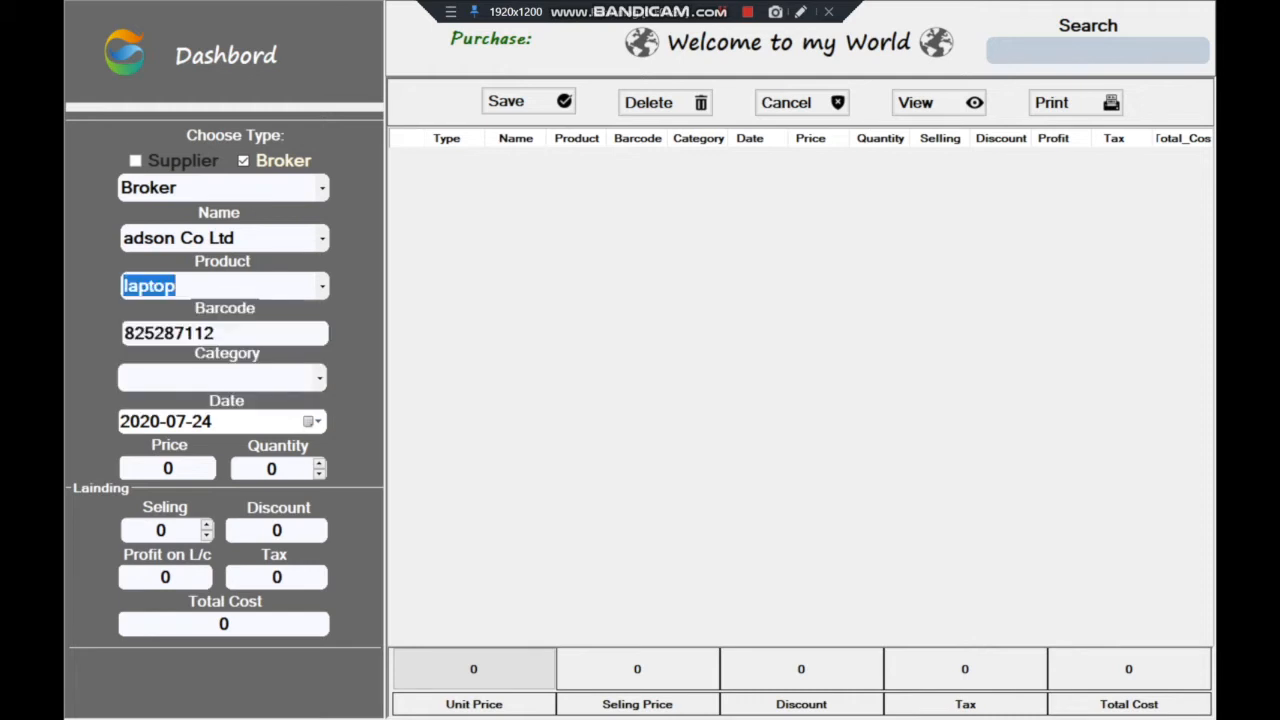
{"action": "left_click", "coordinate": [226, 333]}
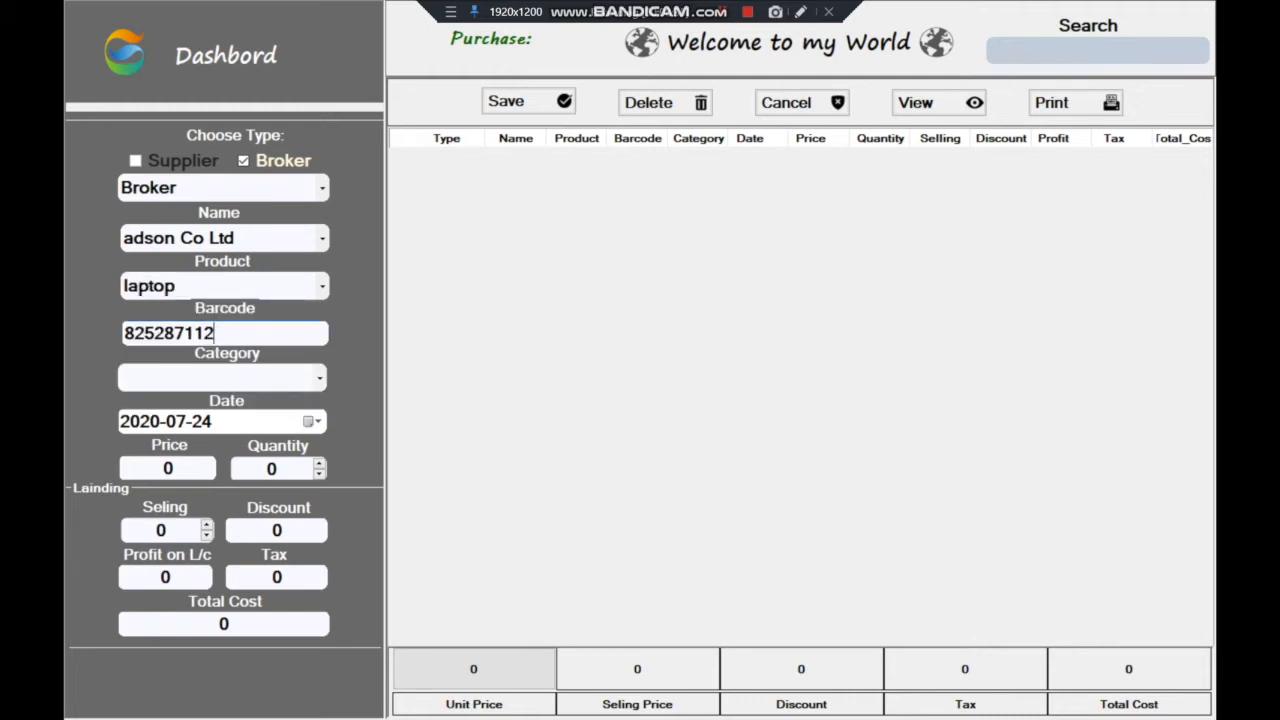
{"action": "left_click_drag", "start_coordinate": [218, 333], "coordinate": [122, 333]}
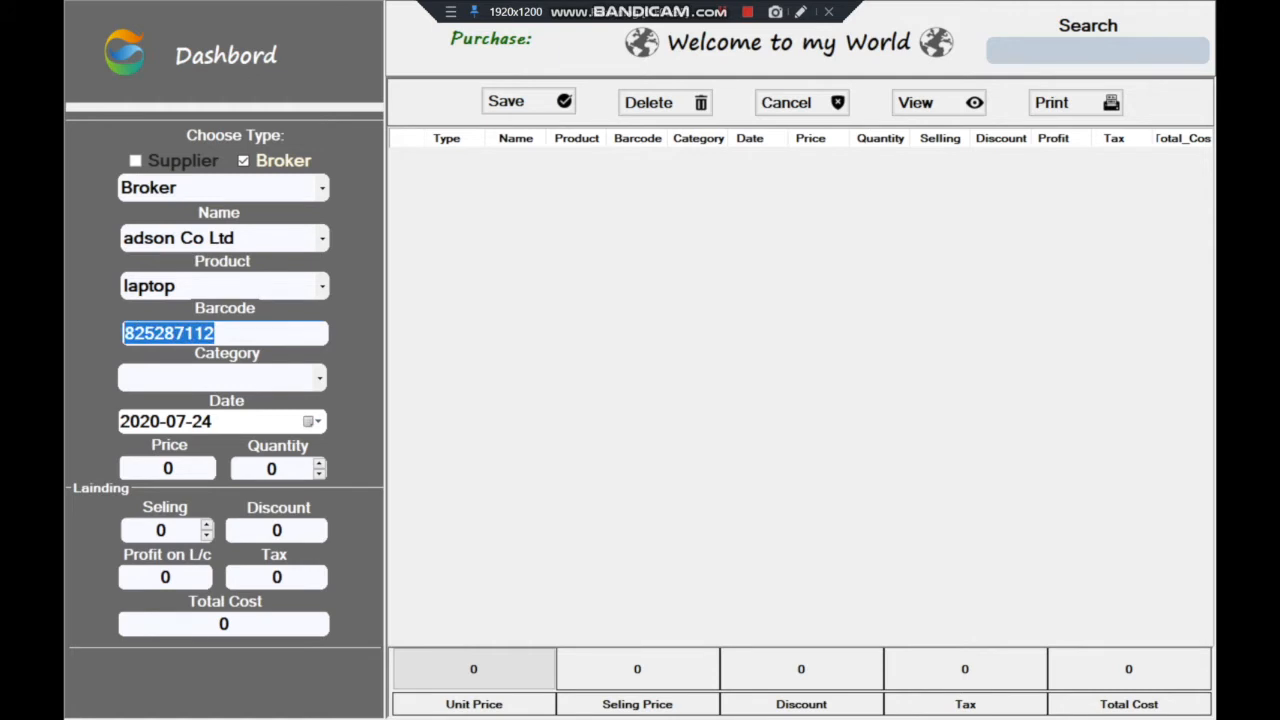
{"action": "left_click_drag", "start_coordinate": [218, 333], "coordinate": [122, 333]}
{"action": "left_click", "coordinate": [320, 378]}
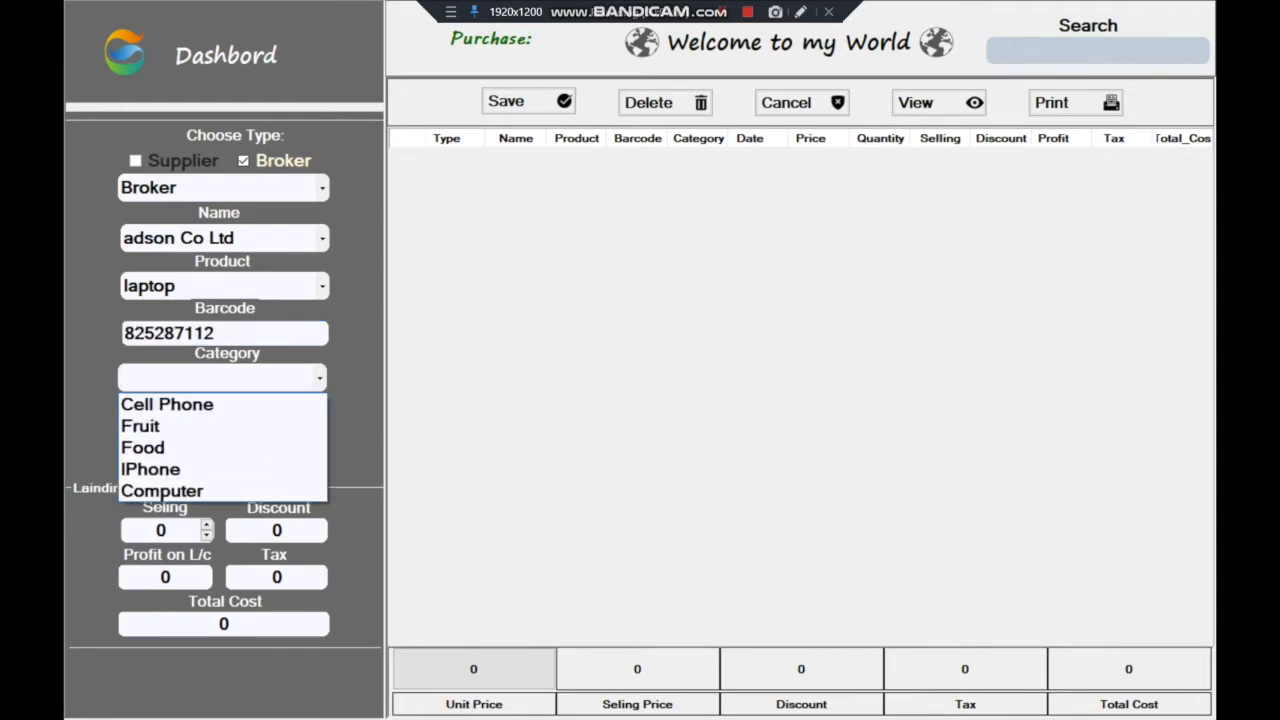
{"action": "left_click", "coordinate": [162, 490]}
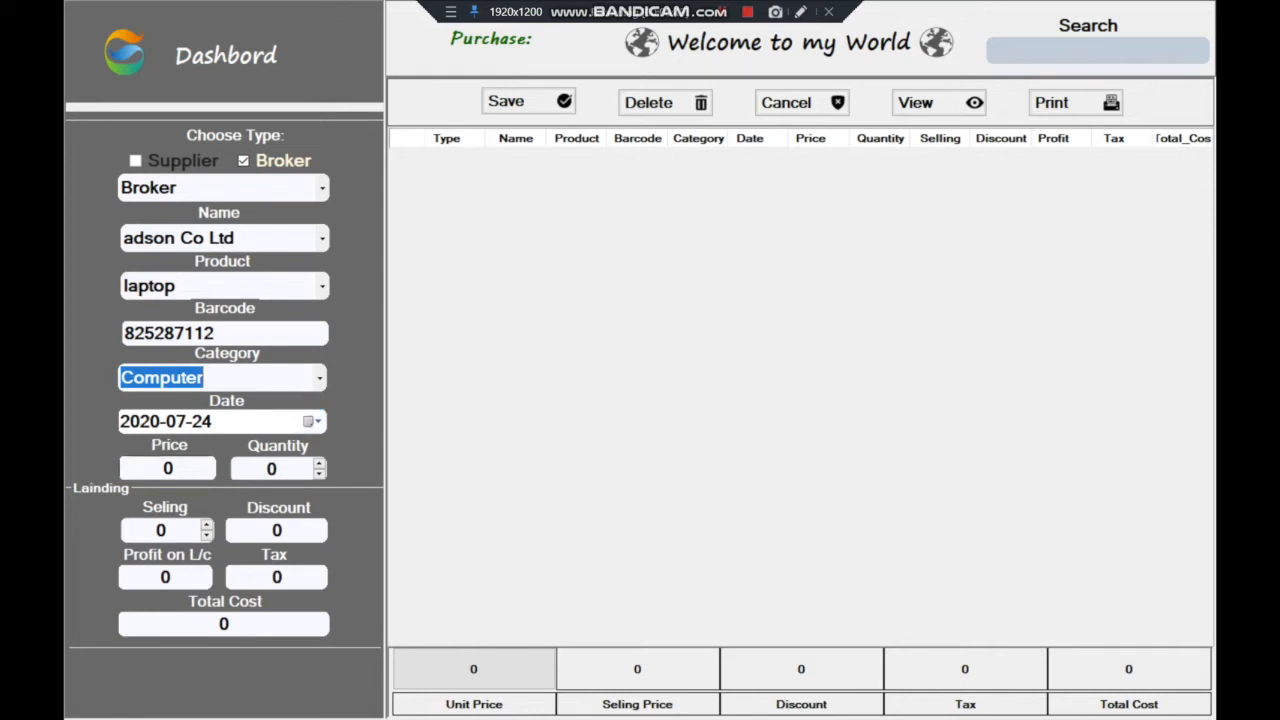
{"action": "left_click", "coordinate": [168, 468]}
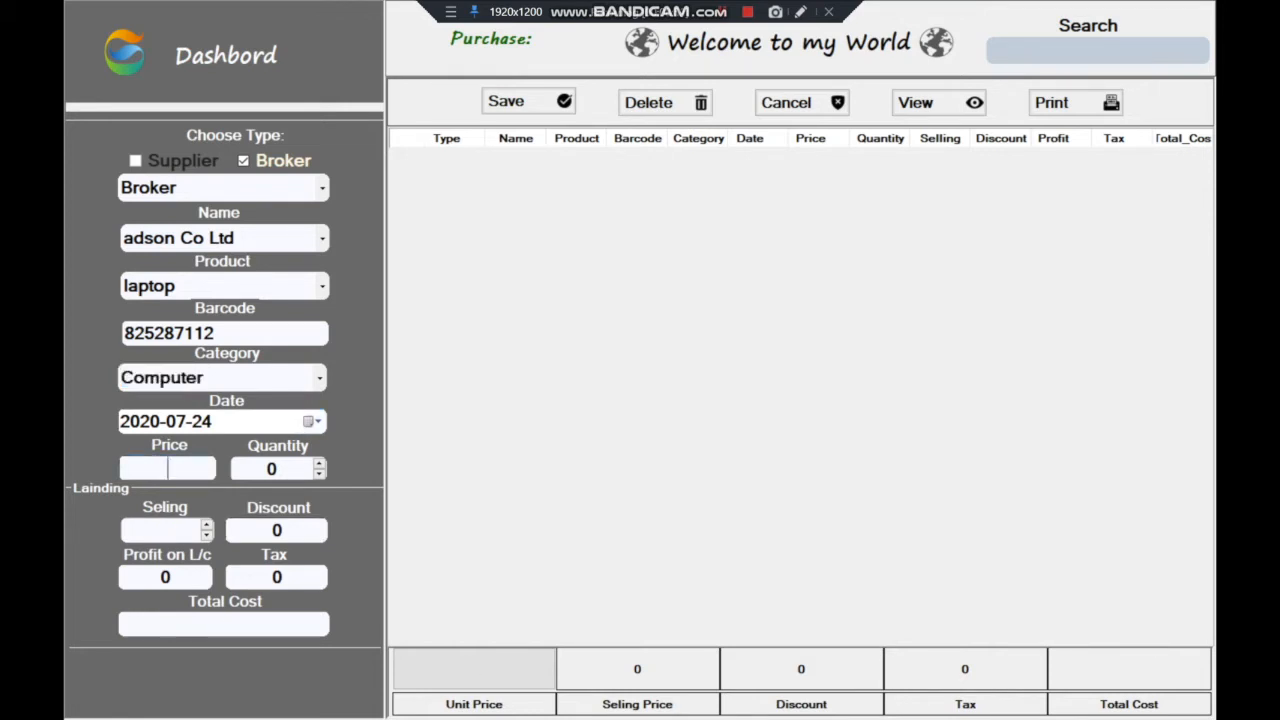
Enter a unit price of 15000 and raise the quantity to 5
{"action": "type", "text": "15000"}
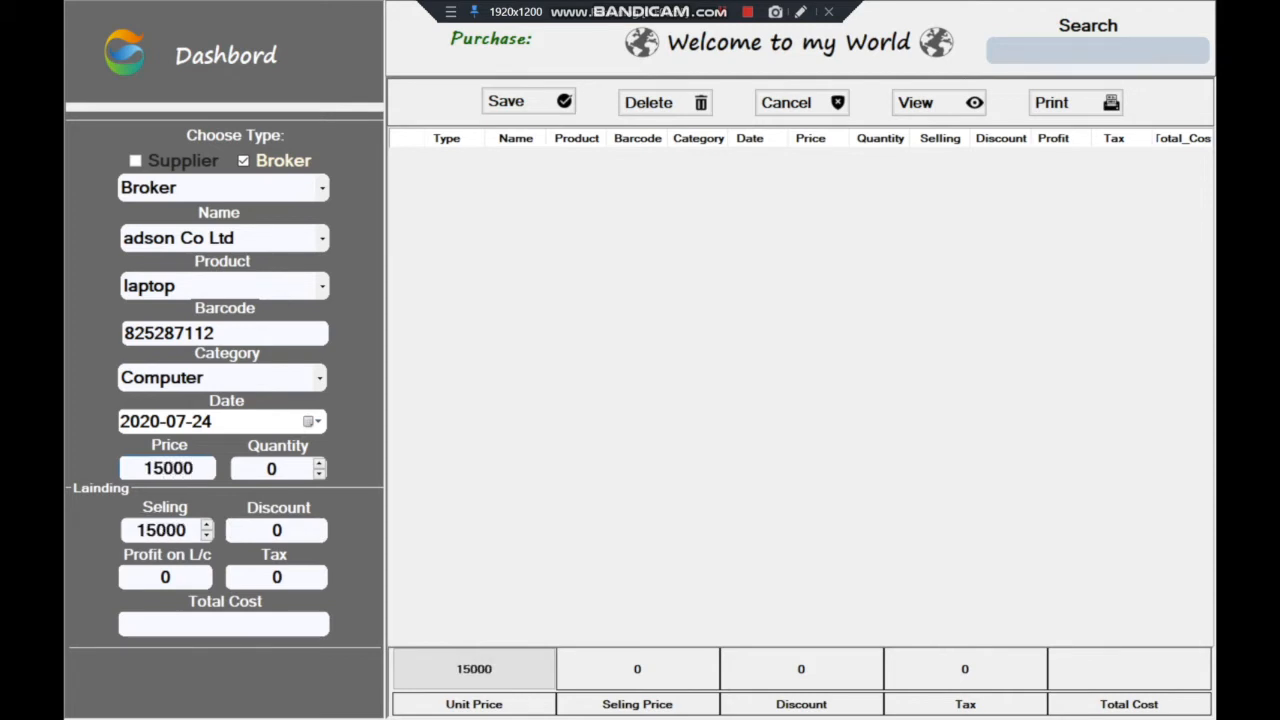
{"action": "left_click", "coordinate": [319, 463]}
{"action": "left_click", "coordinate": [319, 463]}
{"action": "left_click", "coordinate": [319, 463]}
{"action": "left_click", "coordinate": [319, 463]}
{"action": "left_click", "coordinate": [319, 463]}
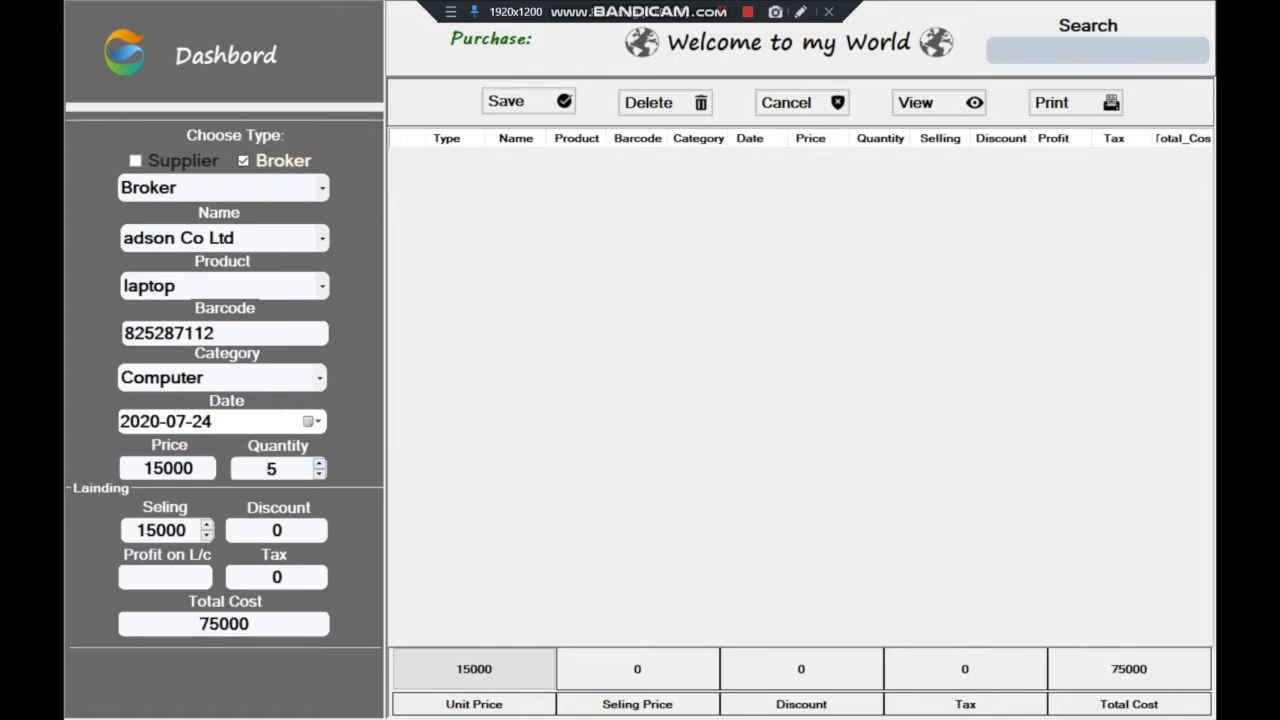
Change the selling price to 17000 and reset the discount to 0
{"action": "left_click", "coordinate": [187, 531]}
{"action": "left_click_drag", "start_coordinate": [146, 531], "coordinate": [157, 531]}
{"action": "key", "text": "BackSpace"}
{"action": "type", "text": "7"}
{"action": "left_click_drag", "start_coordinate": [136, 531], "coordinate": [189, 531]}
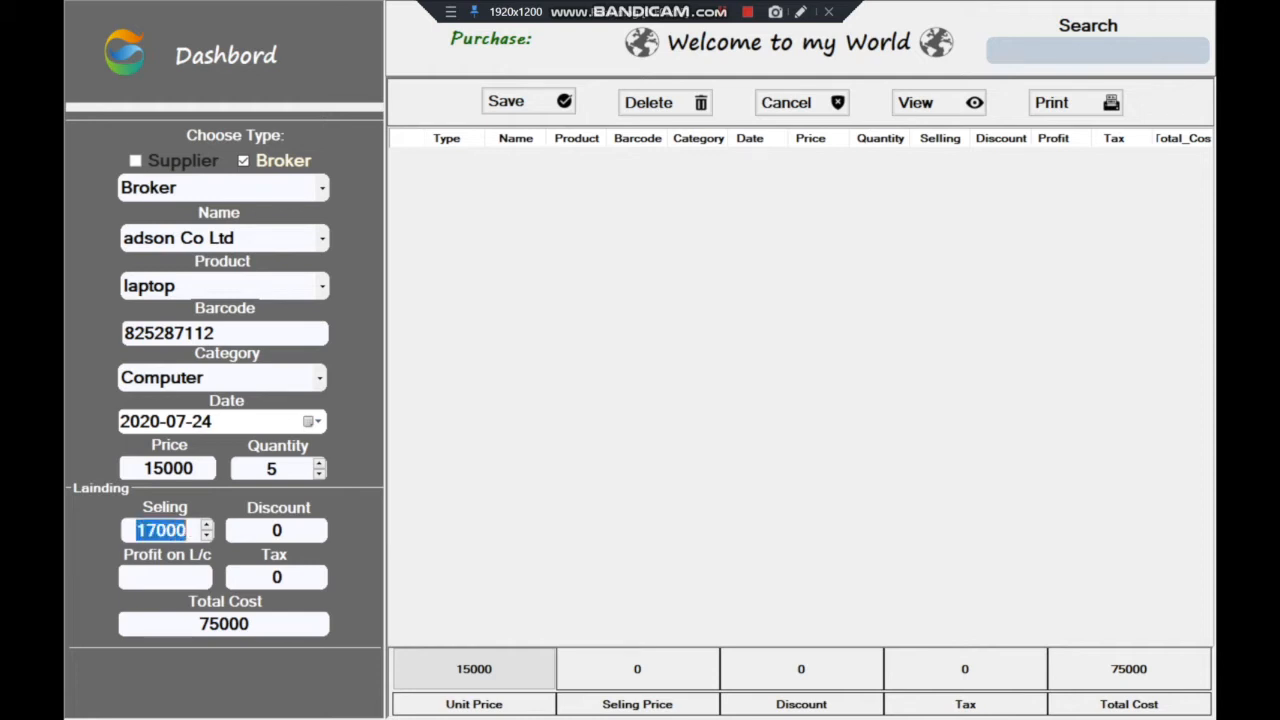
{"action": "key", "text": "Tab"}
{"action": "key", "text": "BackSpace"}
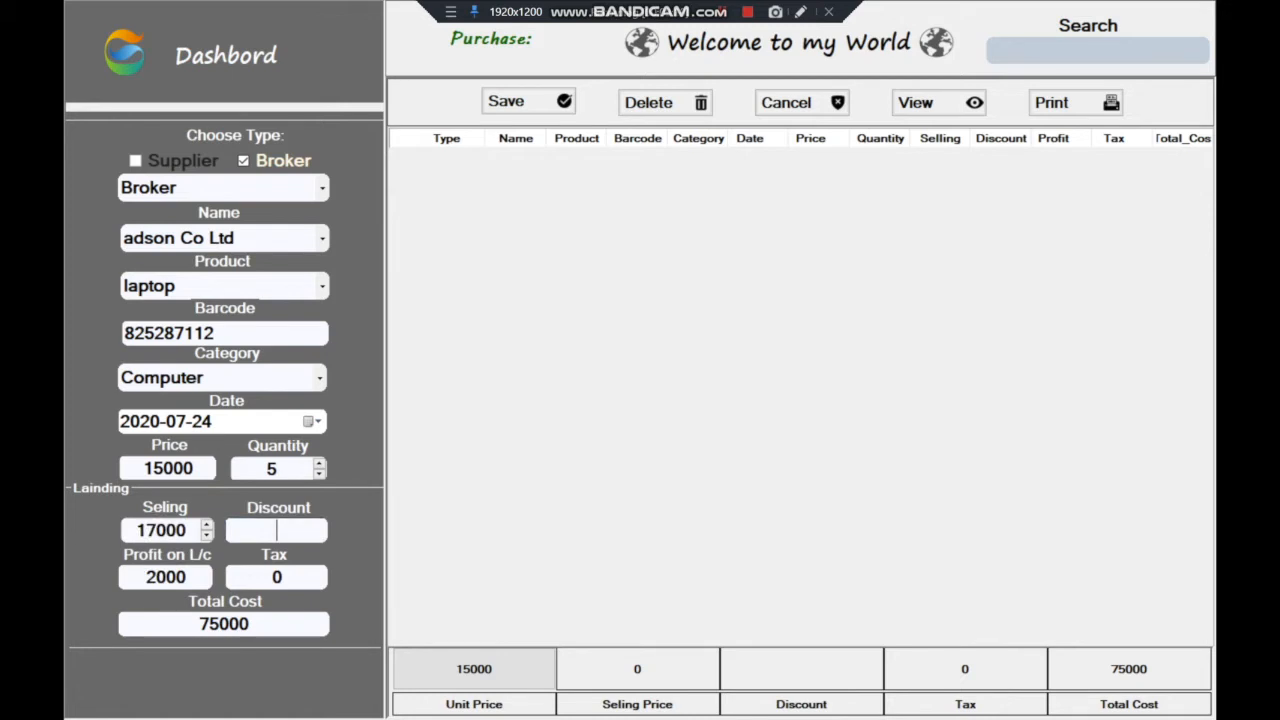
{"action": "type", "text": "0"}
{"action": "key", "text": "Tab"}
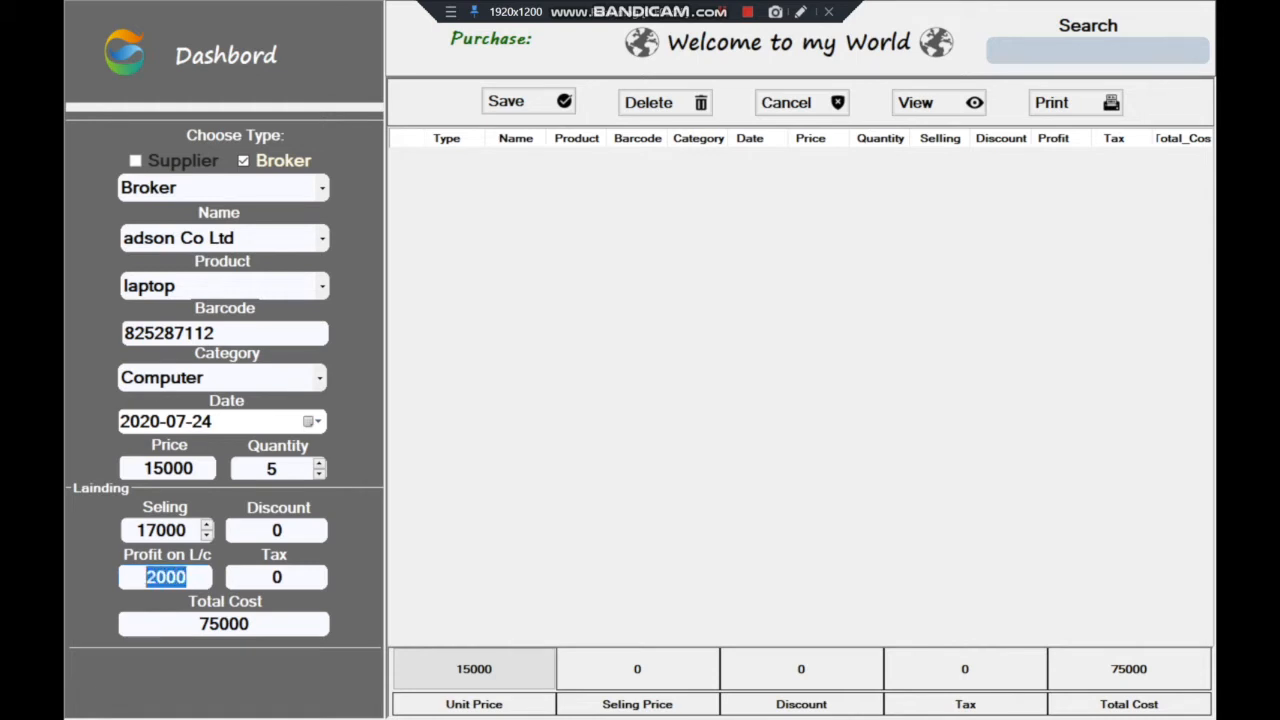
Set discount 100 and tax 150, then save the laptop purchase as a new record
{"action": "left_click", "coordinate": [277, 530]}
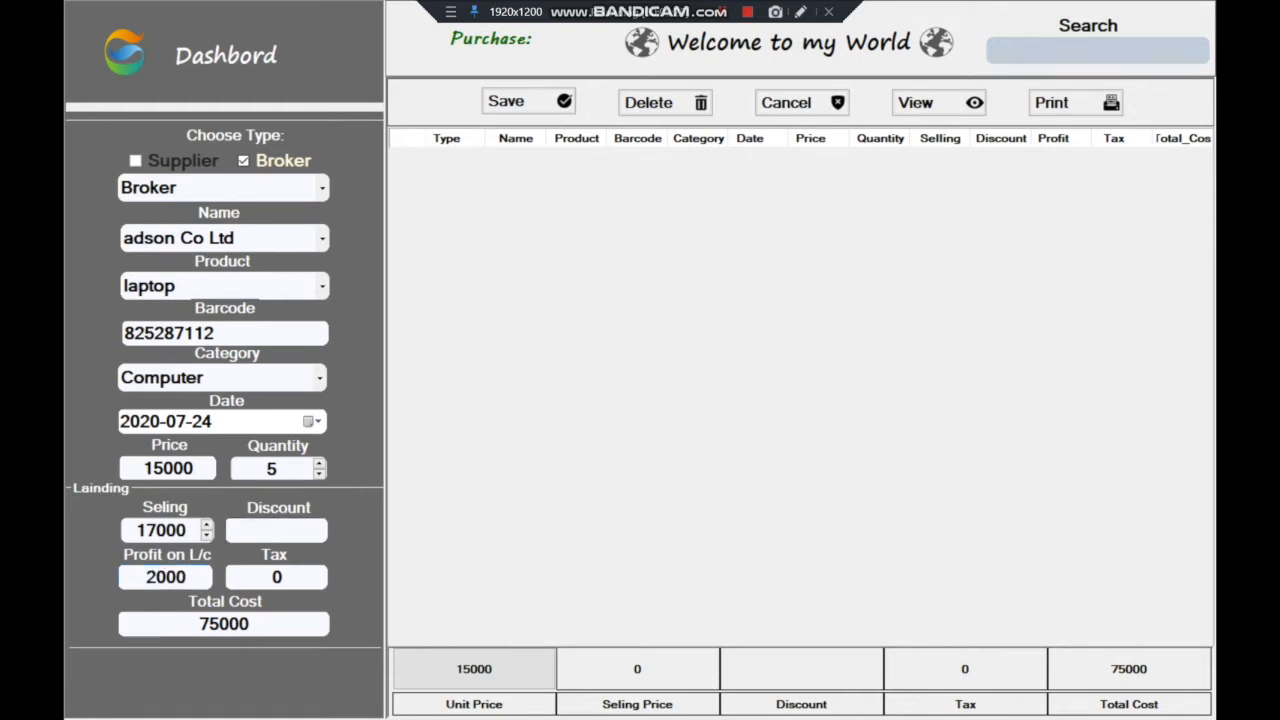
{"action": "type", "text": "100"}
{"action": "left_click", "coordinate": [277, 577]}
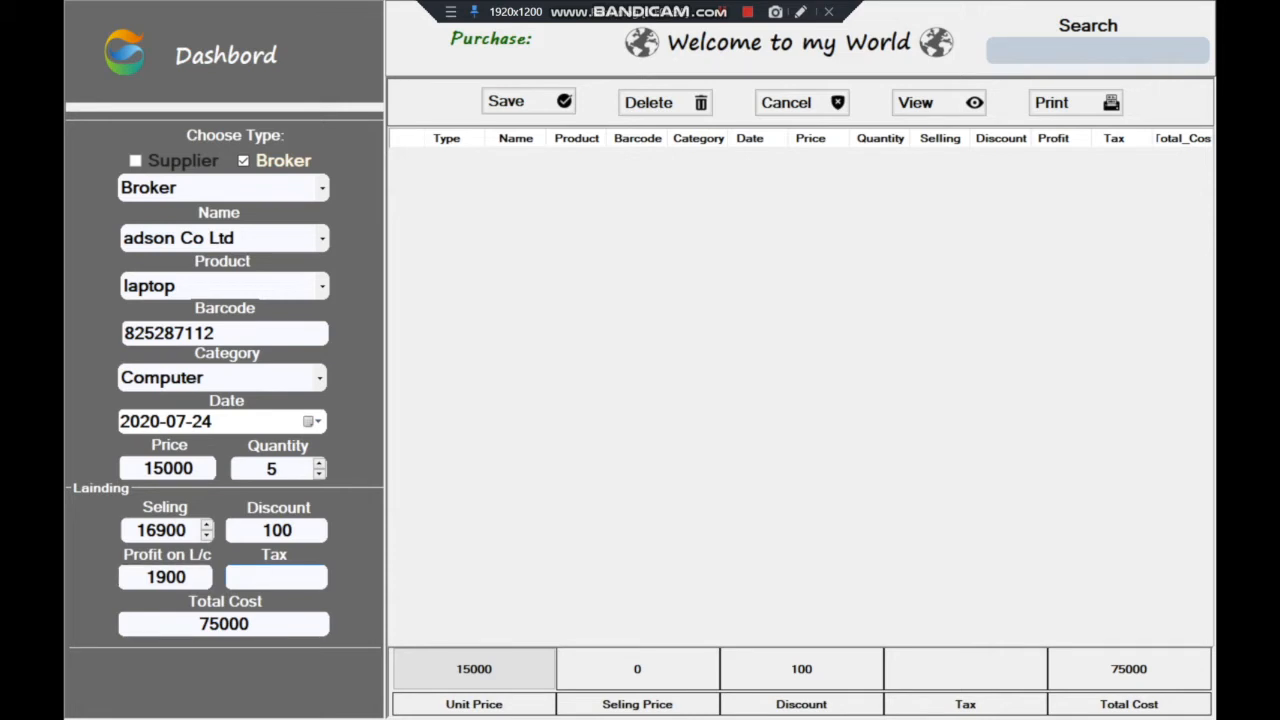
{"action": "type", "text": "150"}
{"action": "key", "text": "Return"}
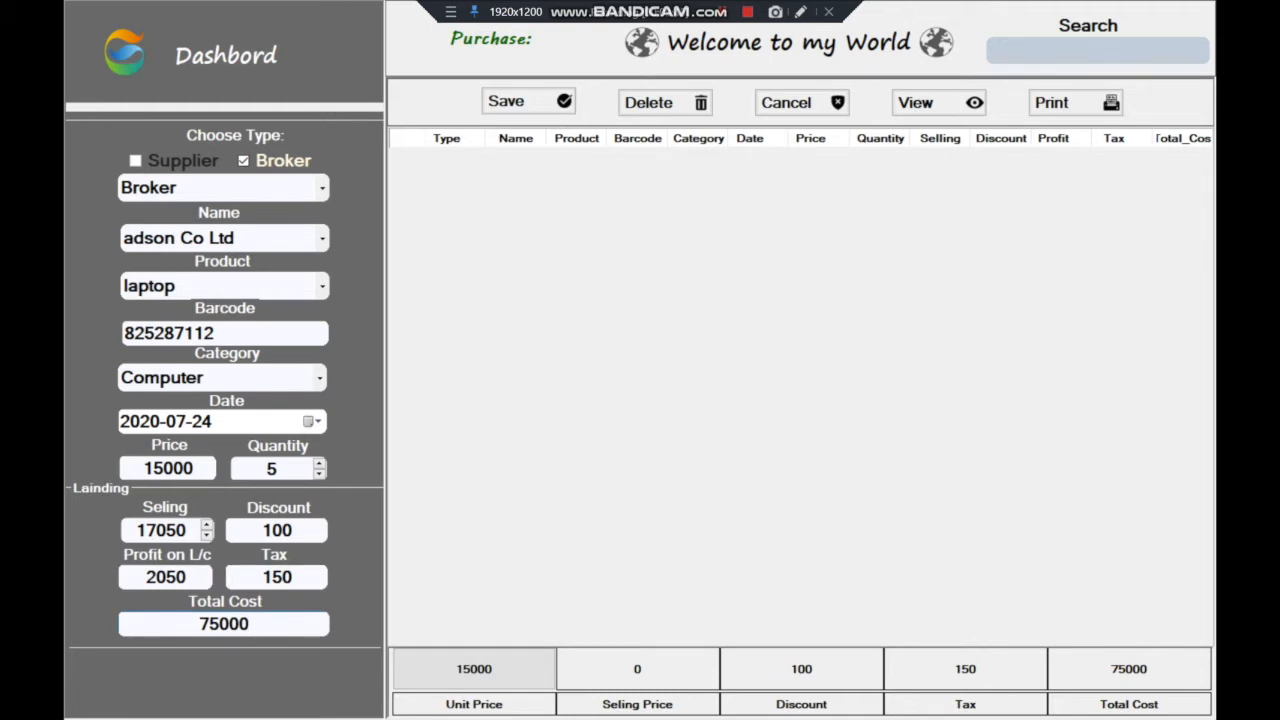
{"action": "key", "text": "Return"}
{"action": "key", "text": "Return"}
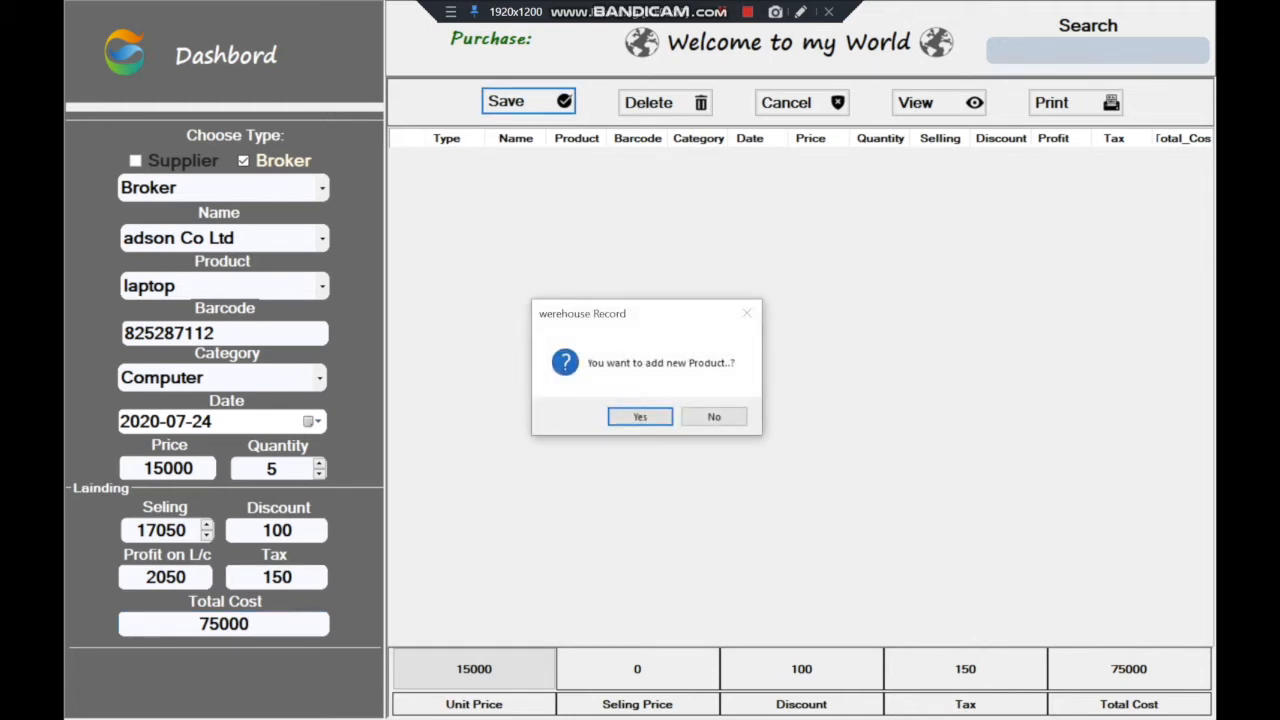
{"action": "key", "text": "Return"}
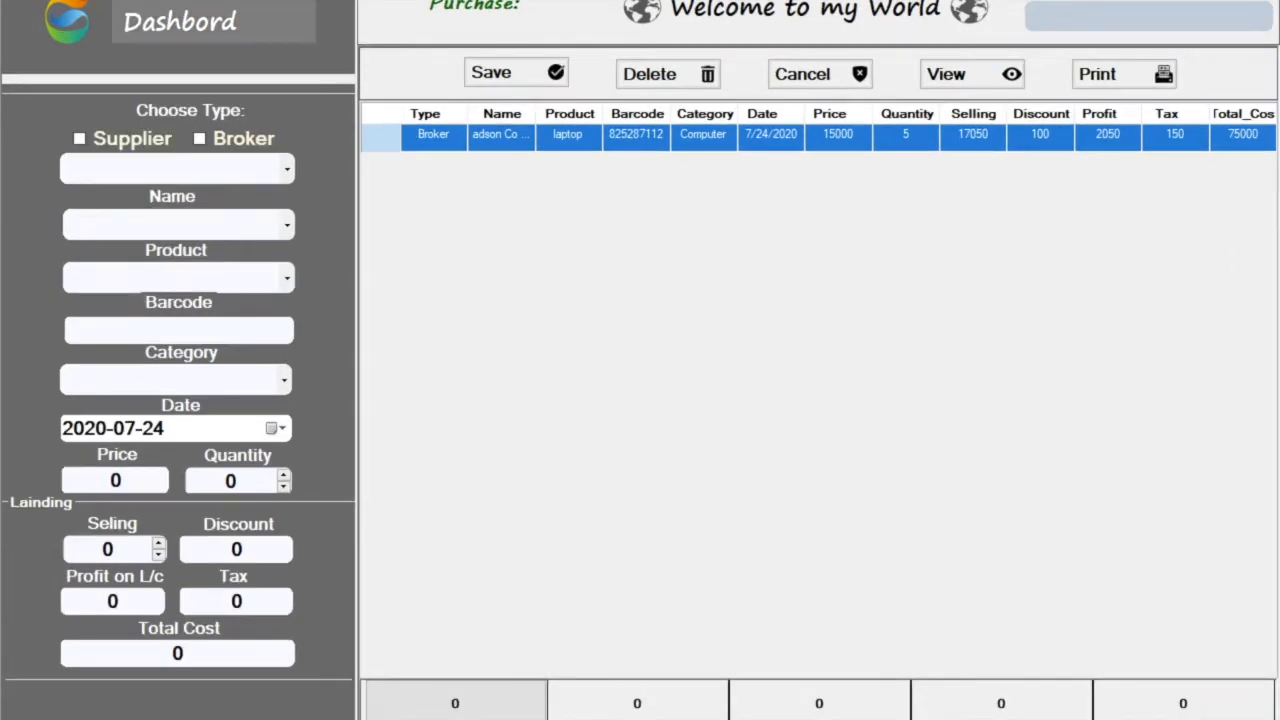
Close the purchase form and view the stock list showing 5 laptops at 17050 (total 85250), then go back to the dashboard
{"action": "left_click", "coordinate": [180, 22]}
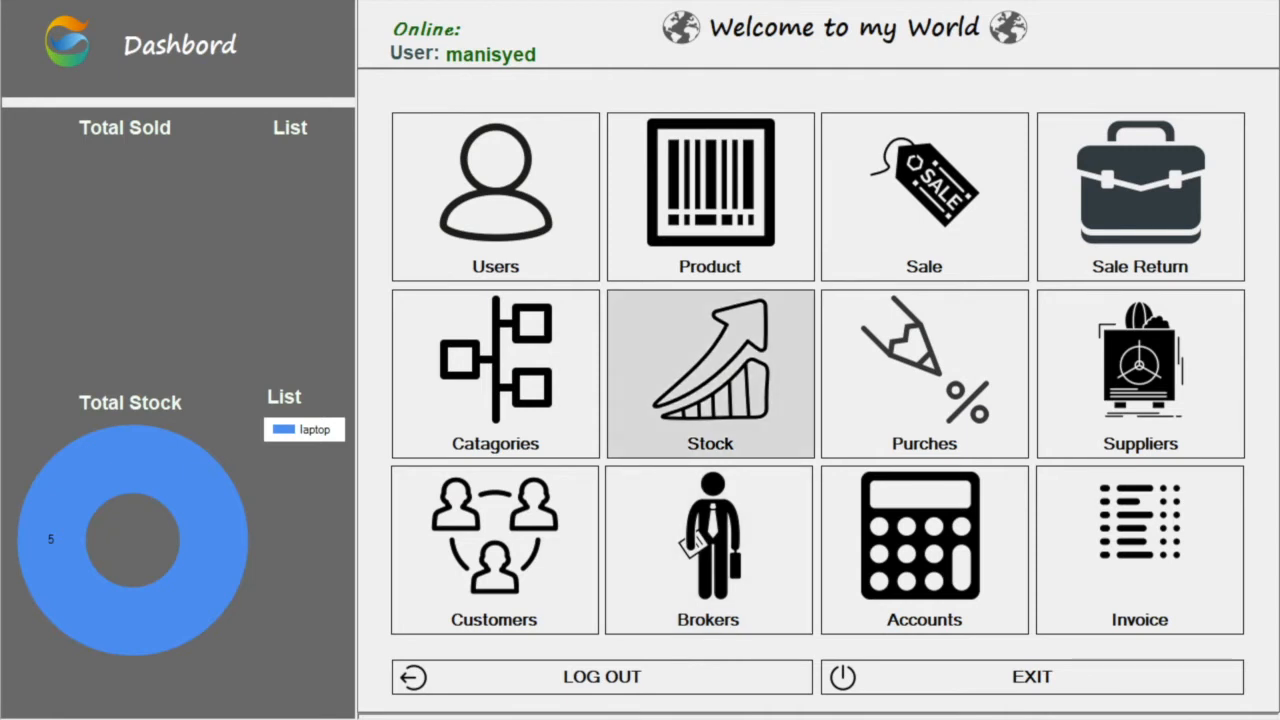
{"action": "left_click", "coordinate": [710, 374]}
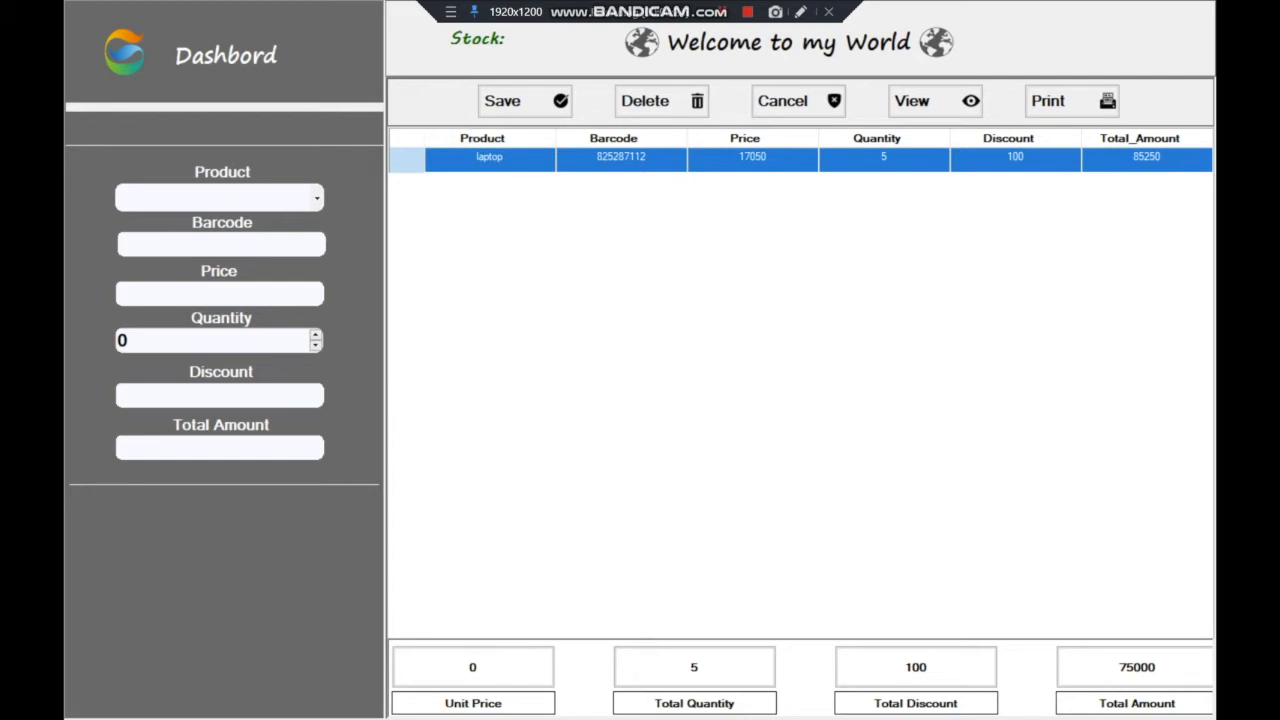
{"action": "left_click", "coordinate": [226, 55]}
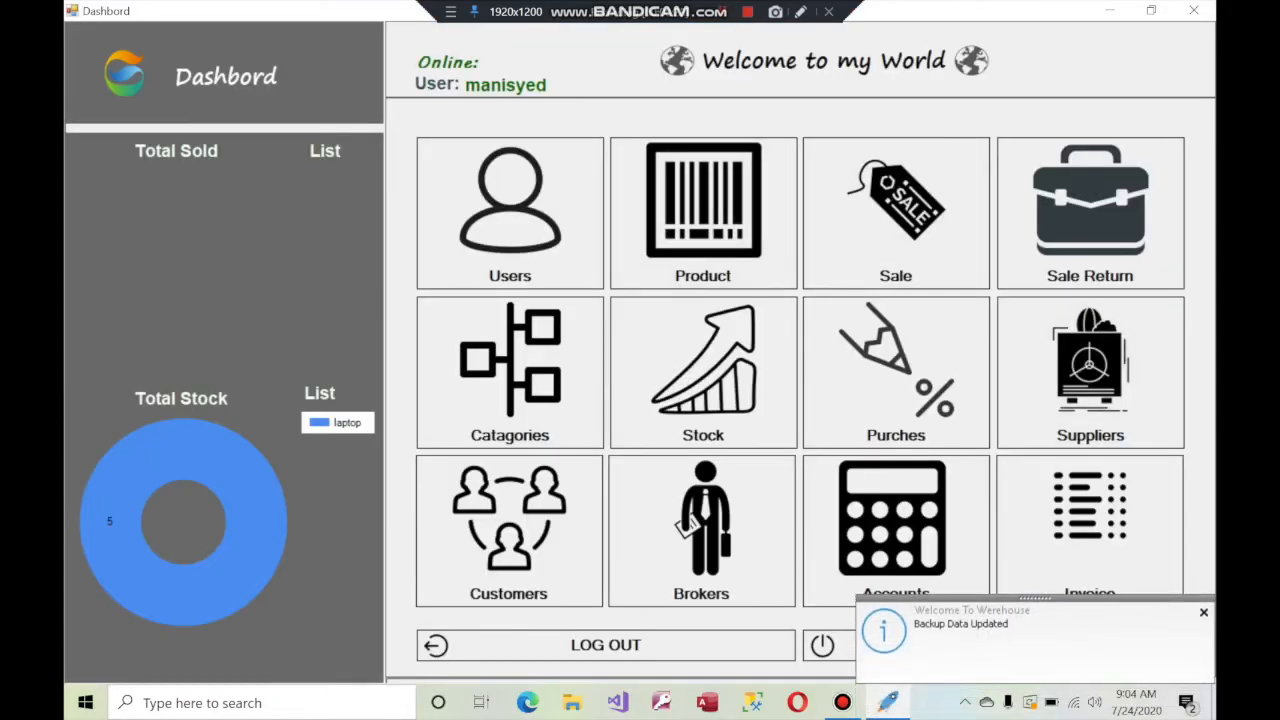
Start a supplier purchase of Apple (barcode 435208332) in the Fruit category
{"action": "left_click", "coordinate": [896, 370]}
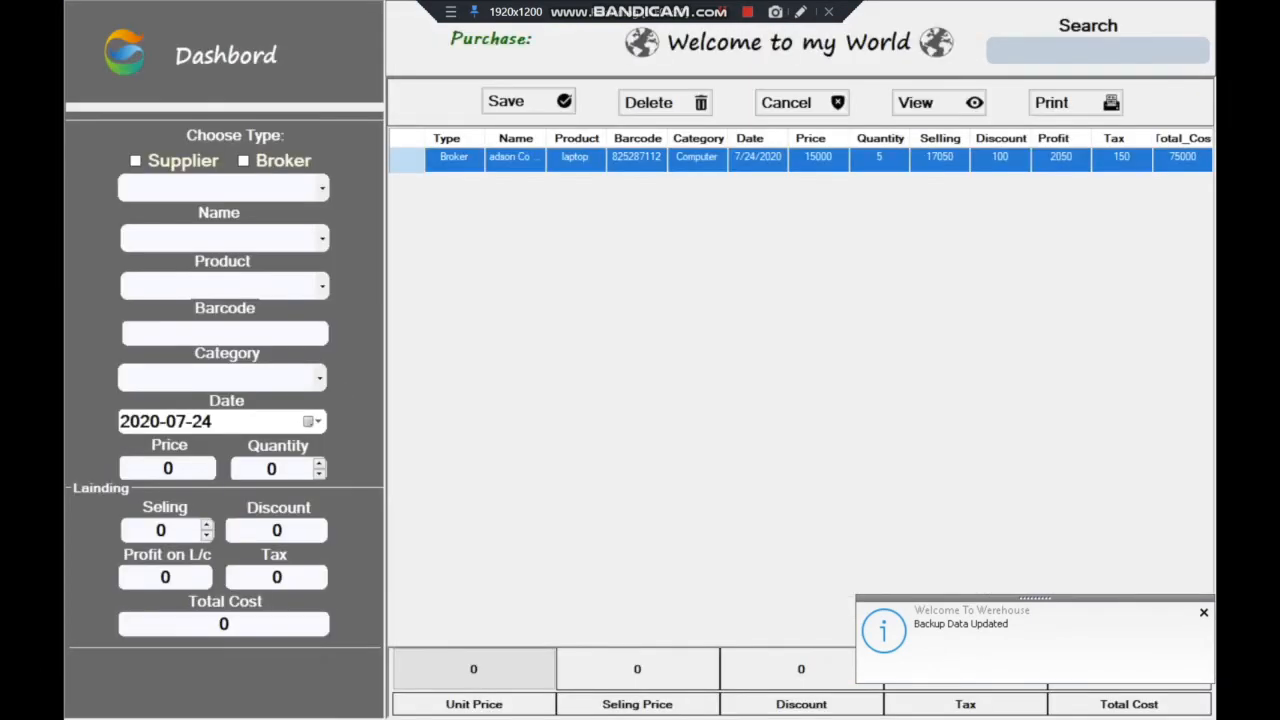
{"action": "left_click", "coordinate": [136, 161]}
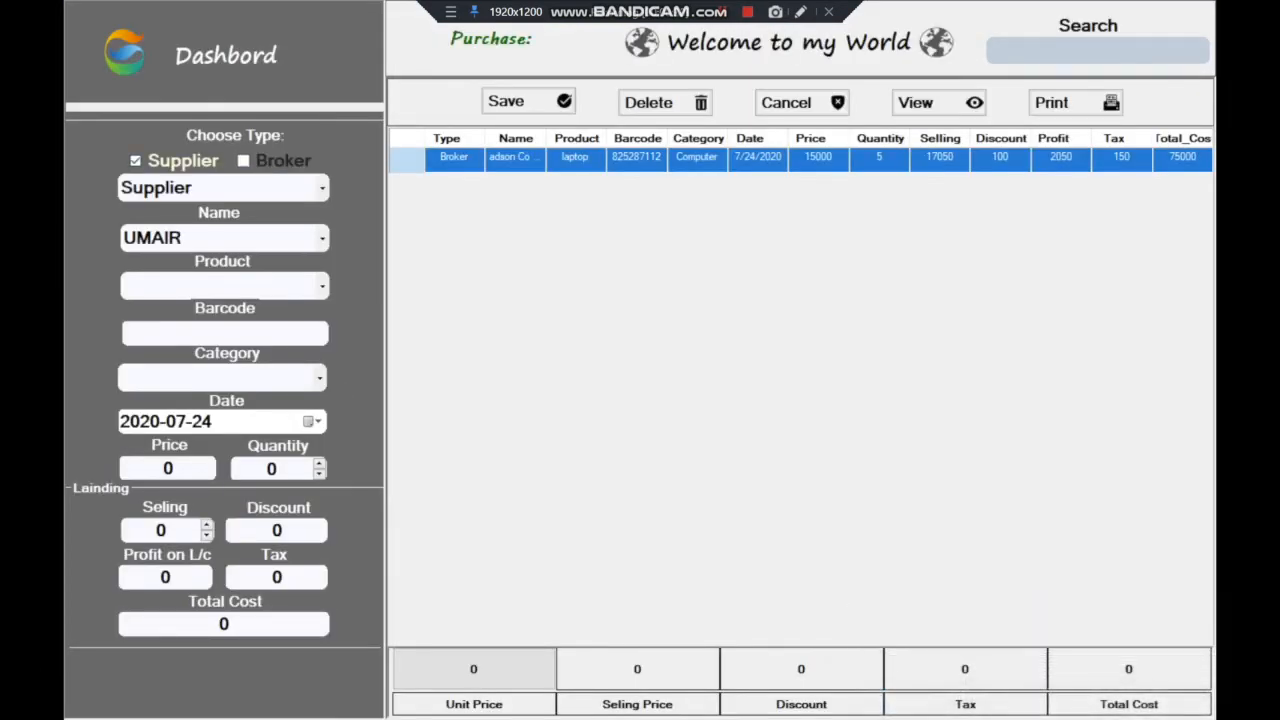
{"action": "left_click", "coordinate": [322, 287]}
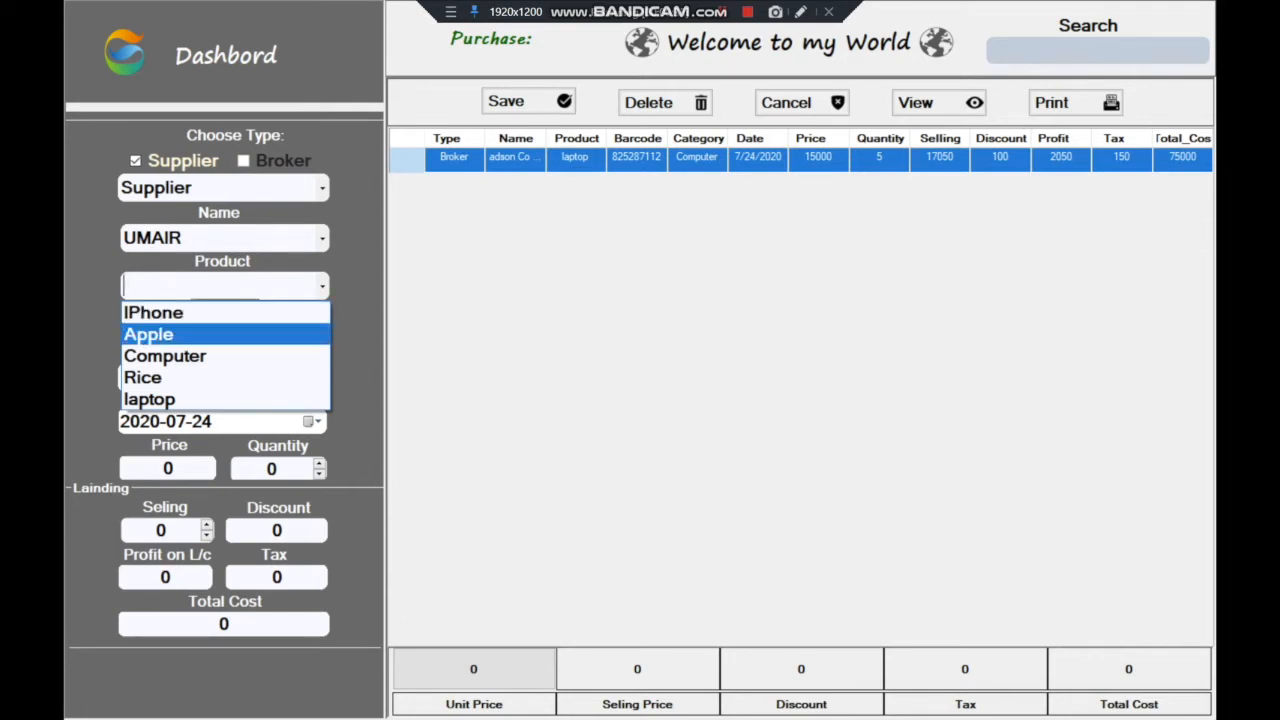
{"action": "left_click", "coordinate": [200, 335]}
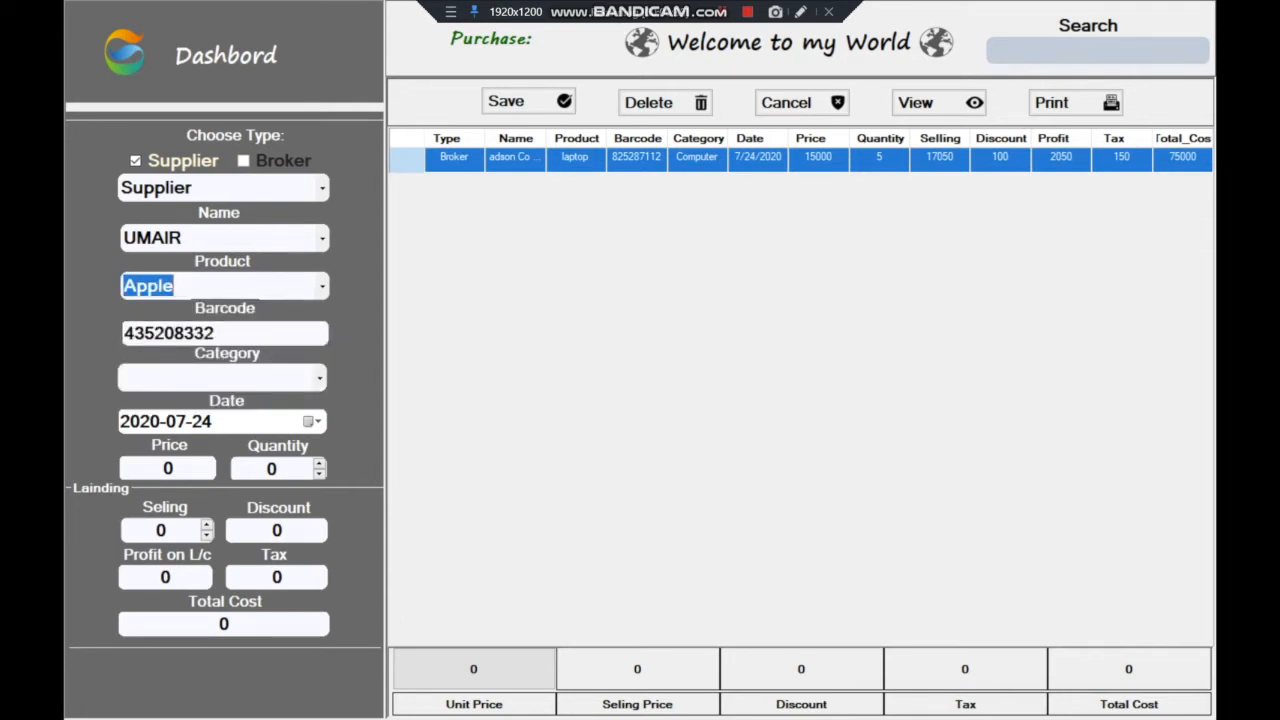
{"action": "left_click", "coordinate": [240, 334]}
{"action": "left_click", "coordinate": [320, 378]}
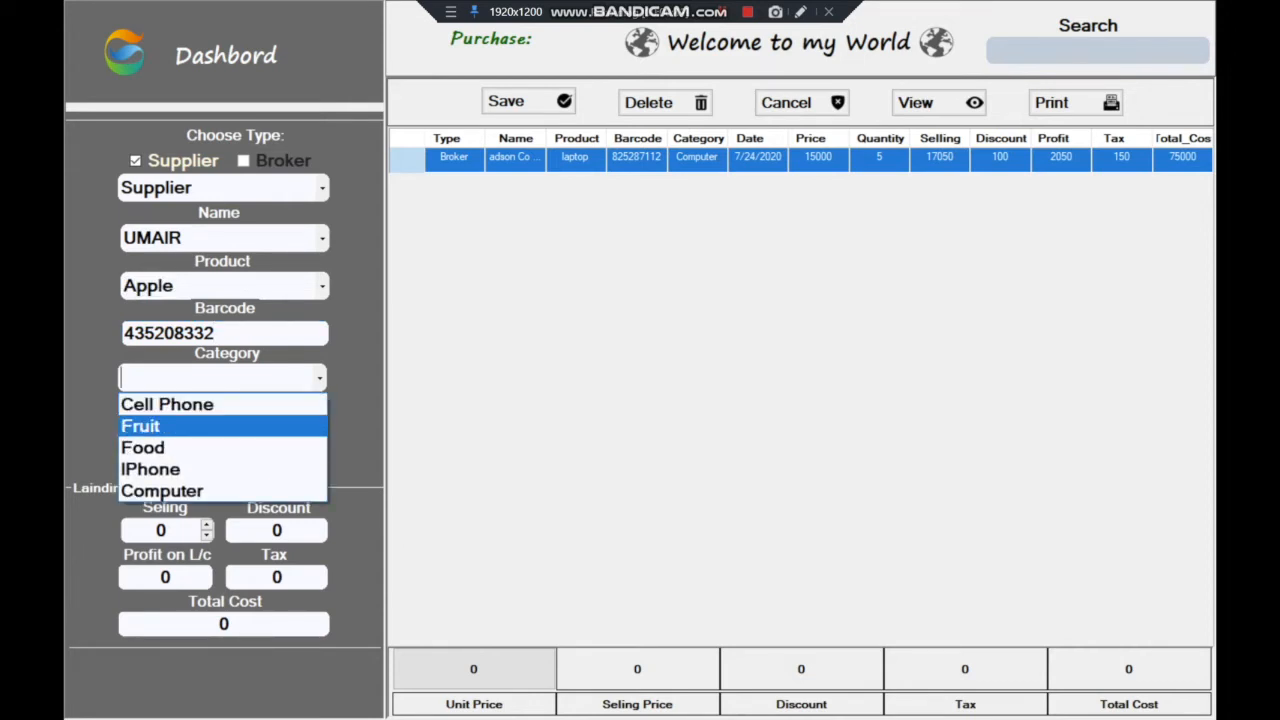
{"action": "key", "text": "Return"}
Enter a unit price of 500 and a quantity of 10
{"action": "left_click", "coordinate": [167, 468]}
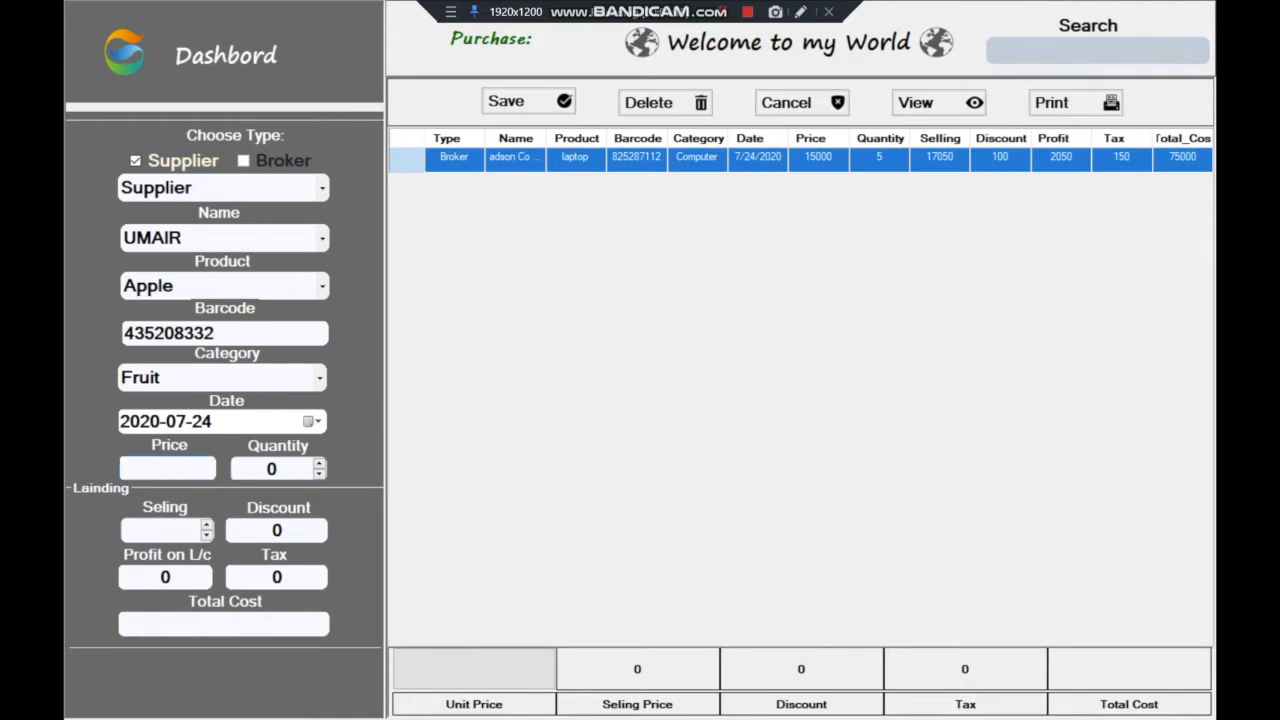
{"action": "type", "text": "500"}
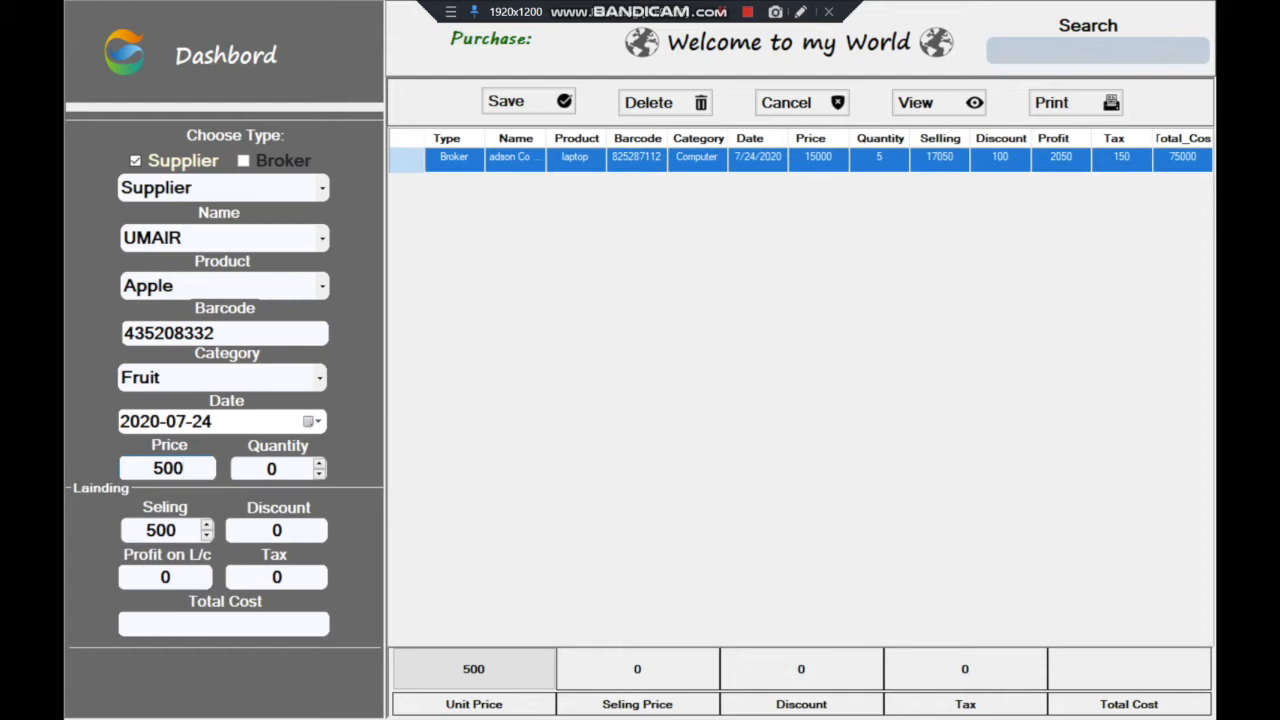
{"action": "key", "text": "Tab"}
{"action": "key", "text": "Up"}
{"action": "key", "text": "Up"}
{"action": "key", "text": "Up"}
{"action": "key", "text": "Up"}
{"action": "key", "text": "Up"}
{"action": "key", "text": "Up"}
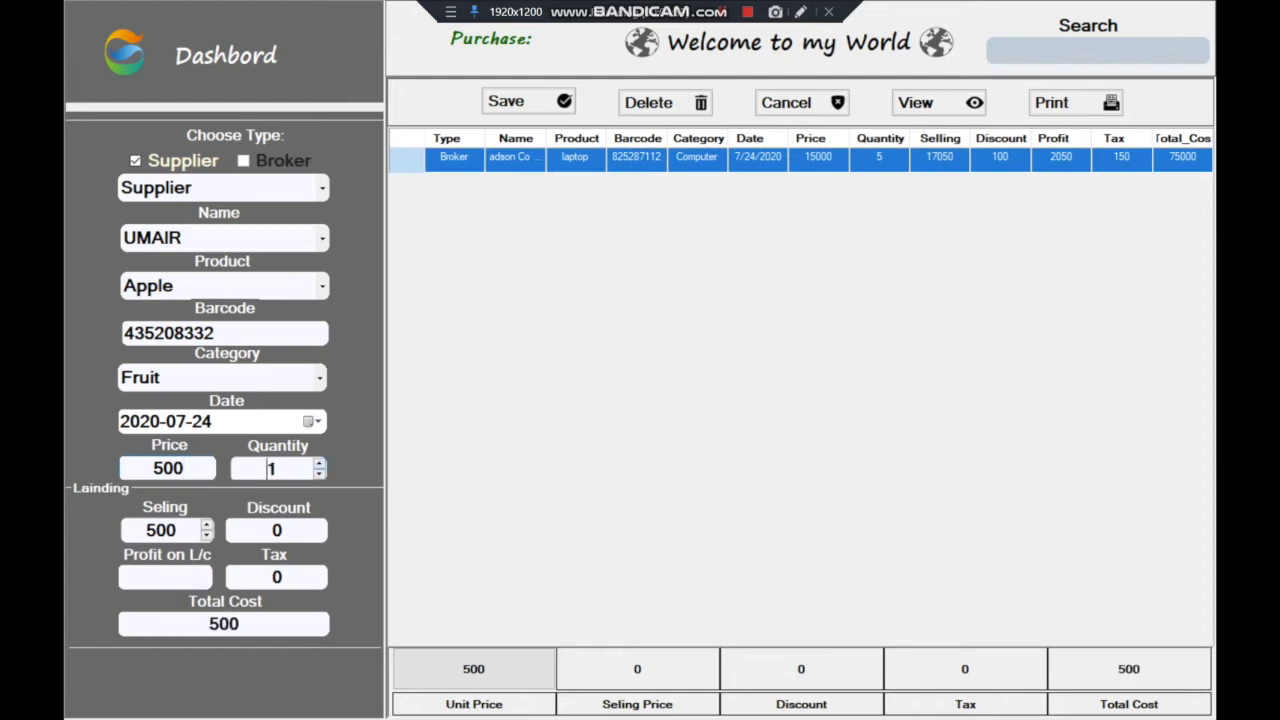
{"action": "key", "text": "Up"}
{"action": "key", "text": "Up"}
{"action": "key", "text": "Up"}
{"action": "key", "text": "Up"}
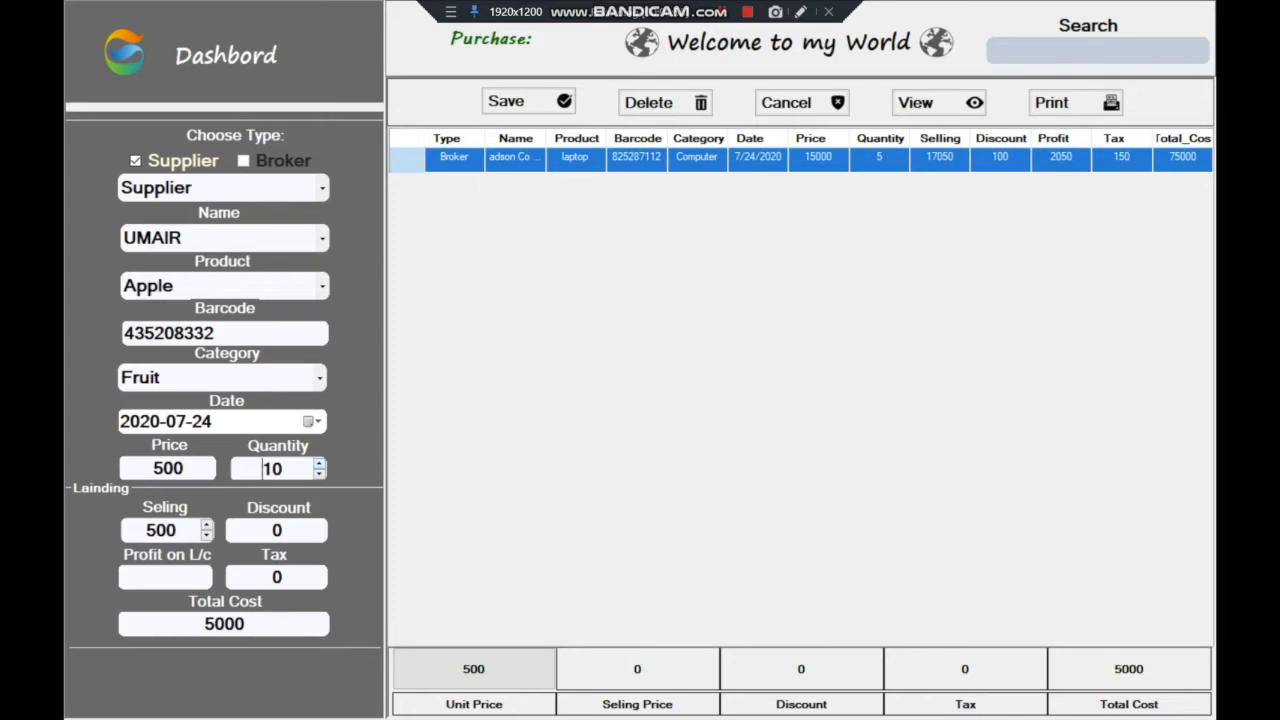
{"action": "left_click", "coordinate": [156, 530]}
{"action": "left_click_drag", "start_coordinate": [260, 469], "coordinate": [285, 469]}
Set the selling price to 600, clear discount and tax, and save the Apple purchase, confirming Yes
{"action": "left_click", "coordinate": [156, 531]}
{"action": "left_click_drag", "start_coordinate": [156, 531], "coordinate": [146, 531]}
{"action": "type", "text": "6"}
{"action": "key", "text": "Tab"}
{"action": "key", "text": "BackSpace"}
{"action": "type", "text": "0"}
{"action": "key", "text": "Tab"}
{"action": "key", "text": "BackSpace"}
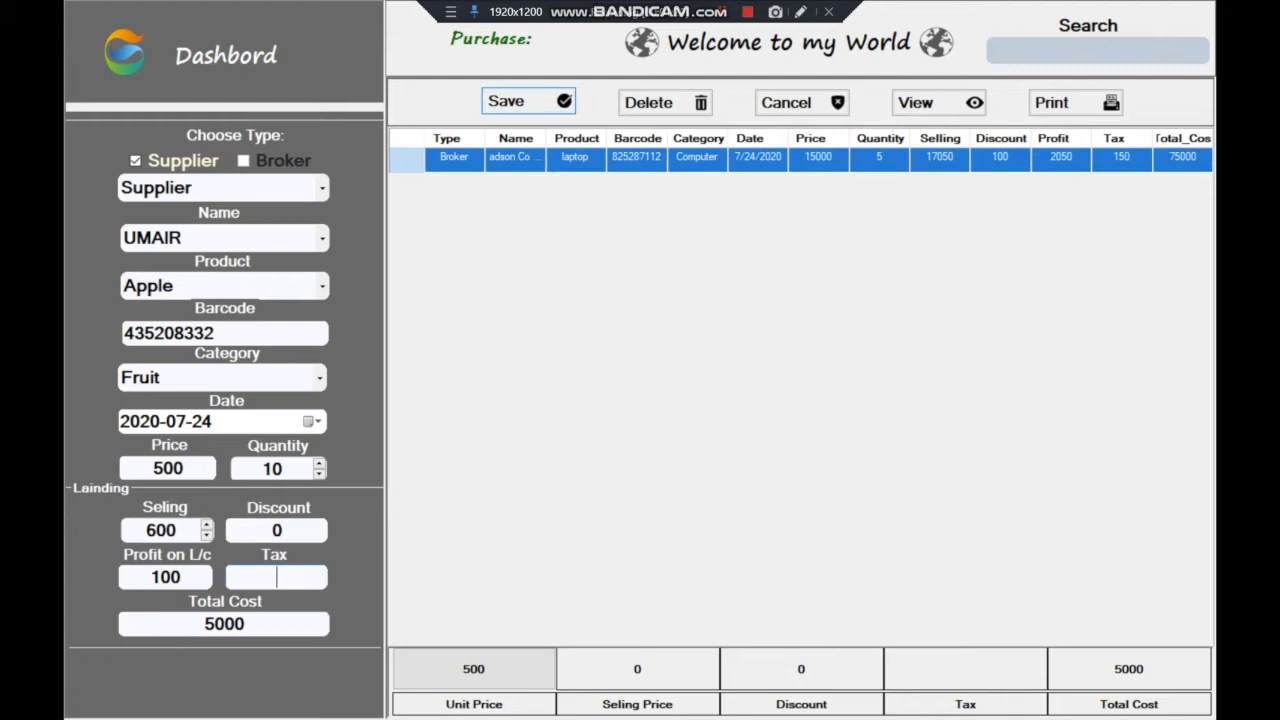
{"action": "left_click", "coordinate": [528, 101]}
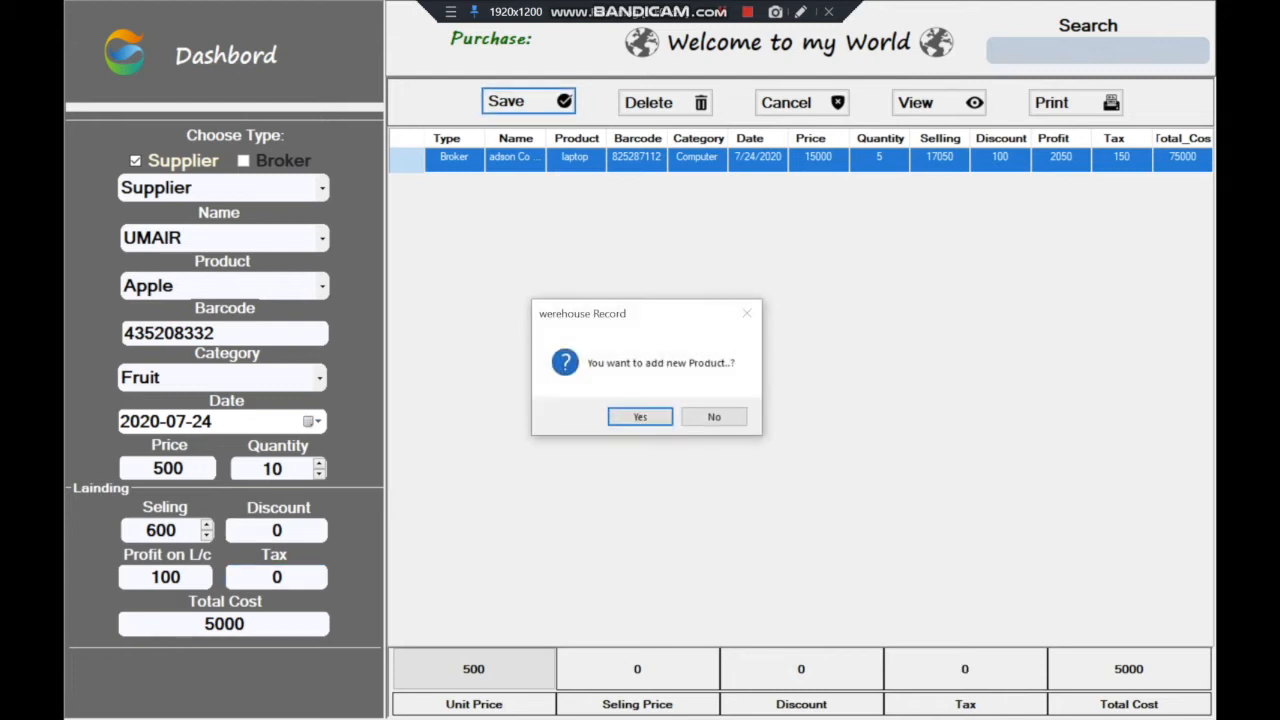
{"action": "left_click", "coordinate": [640, 417]}
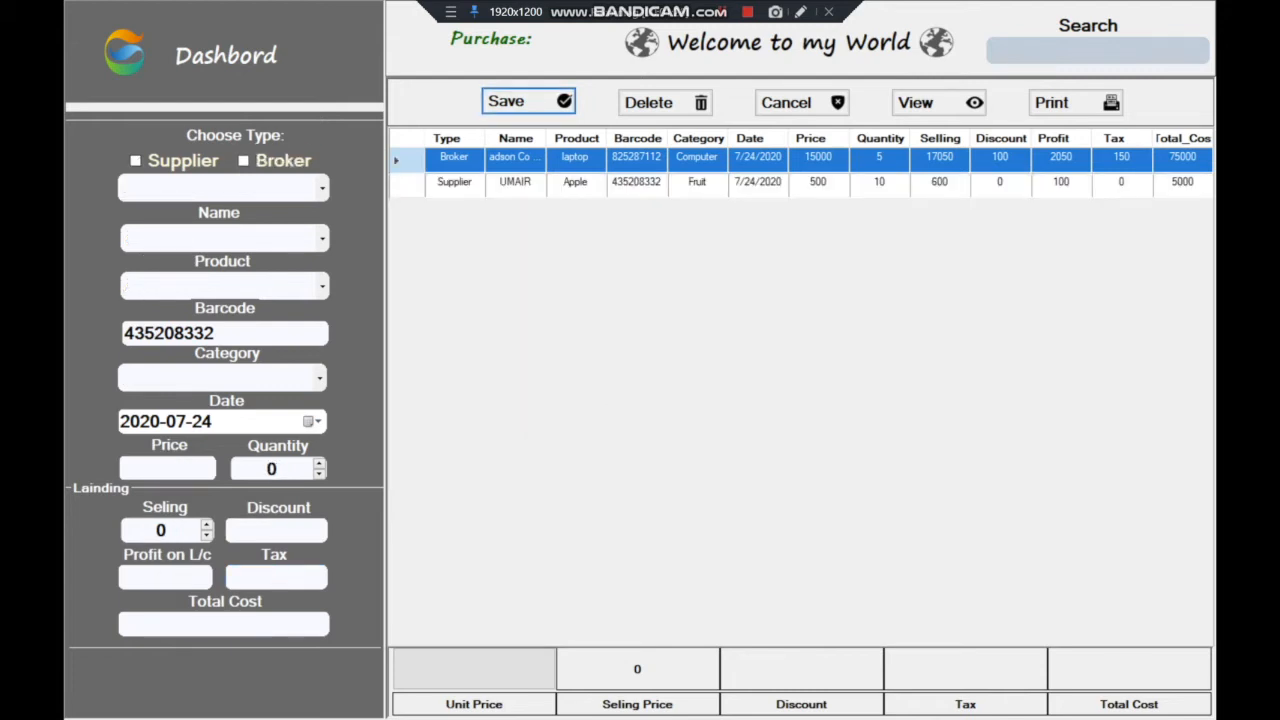
Close the Purchase form and open the Sales form from the Dashbord's Sale tile
{"action": "left_click", "coordinate": [240, 54]}
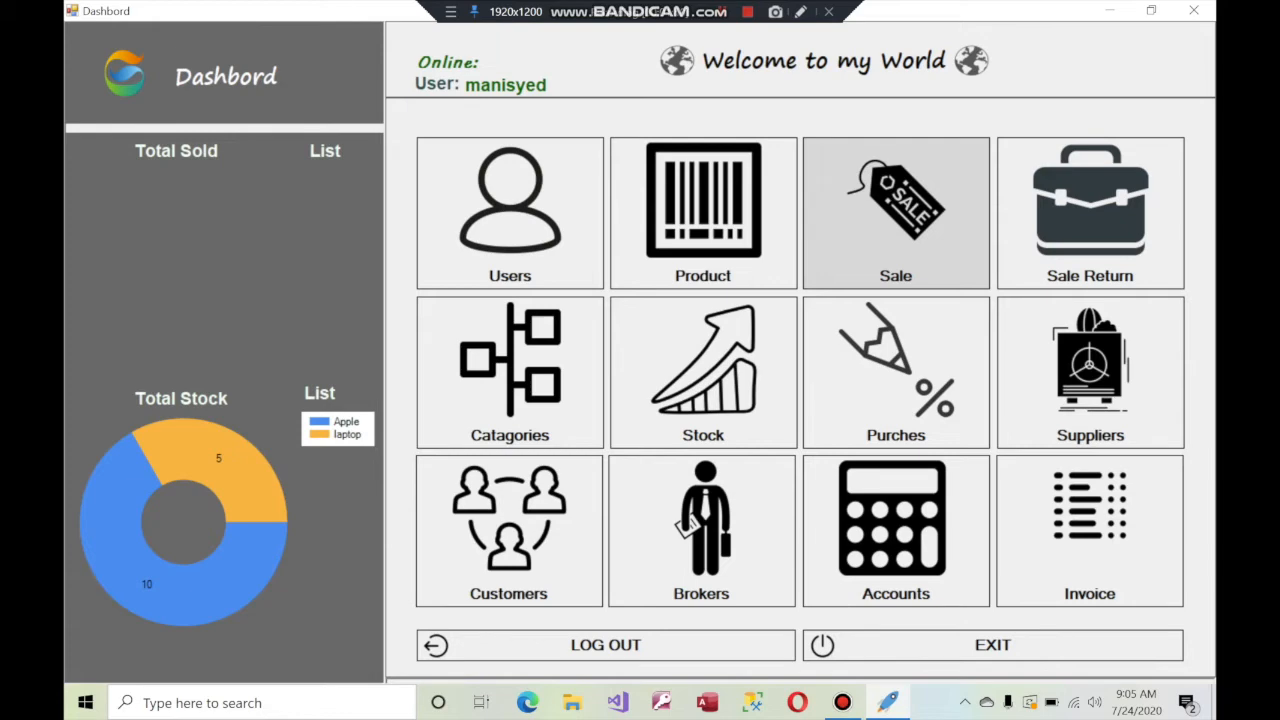
{"action": "left_click", "coordinate": [895, 212]}
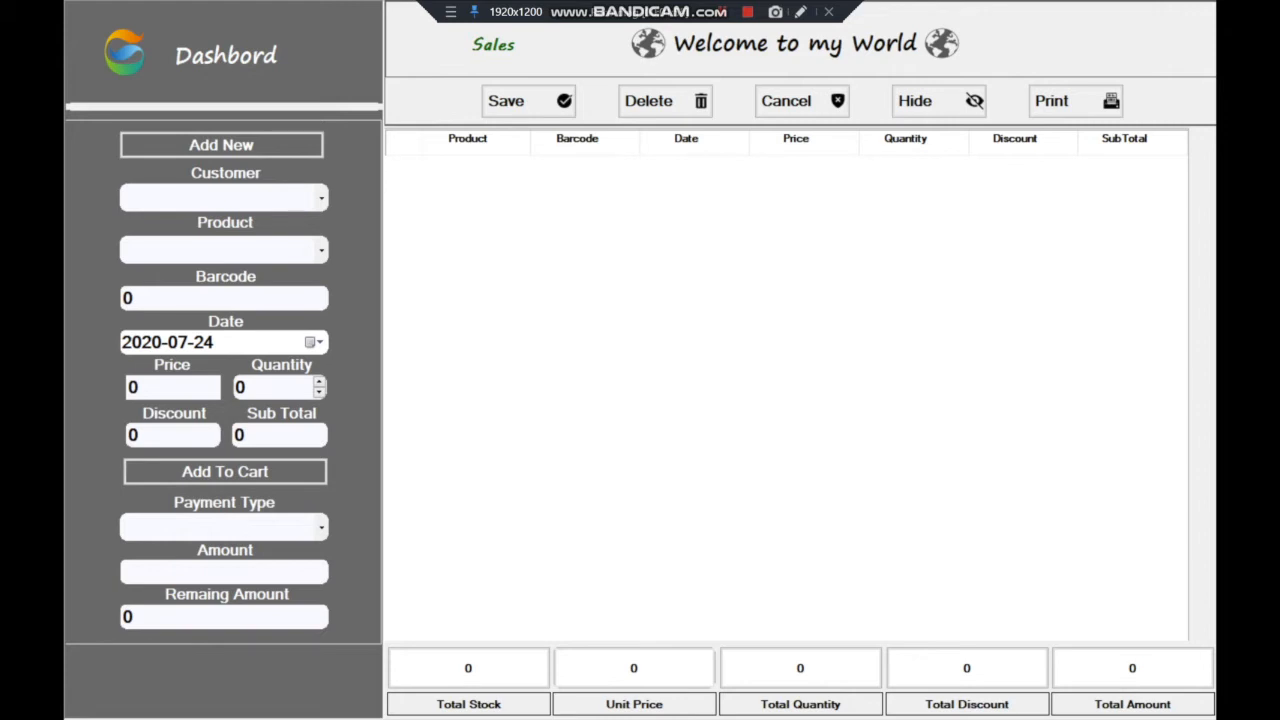
{"action": "left_click", "coordinate": [321, 198]}
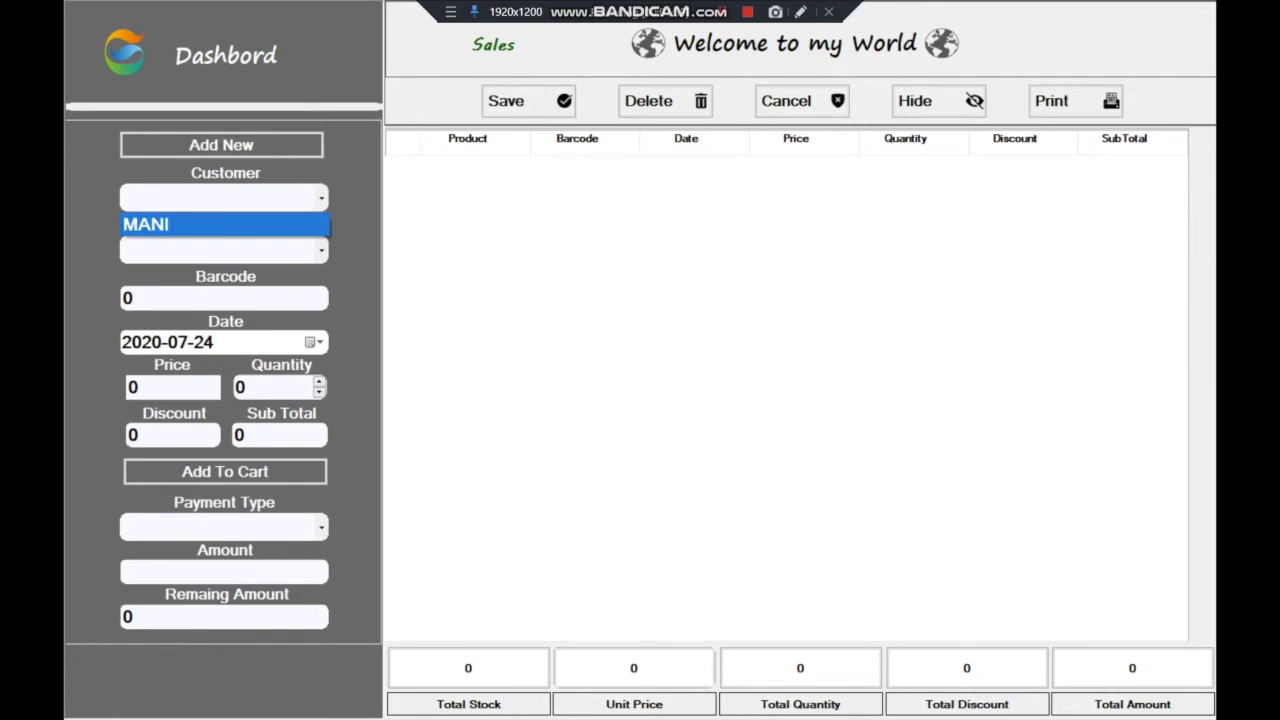
{"action": "key", "text": "Escape"}
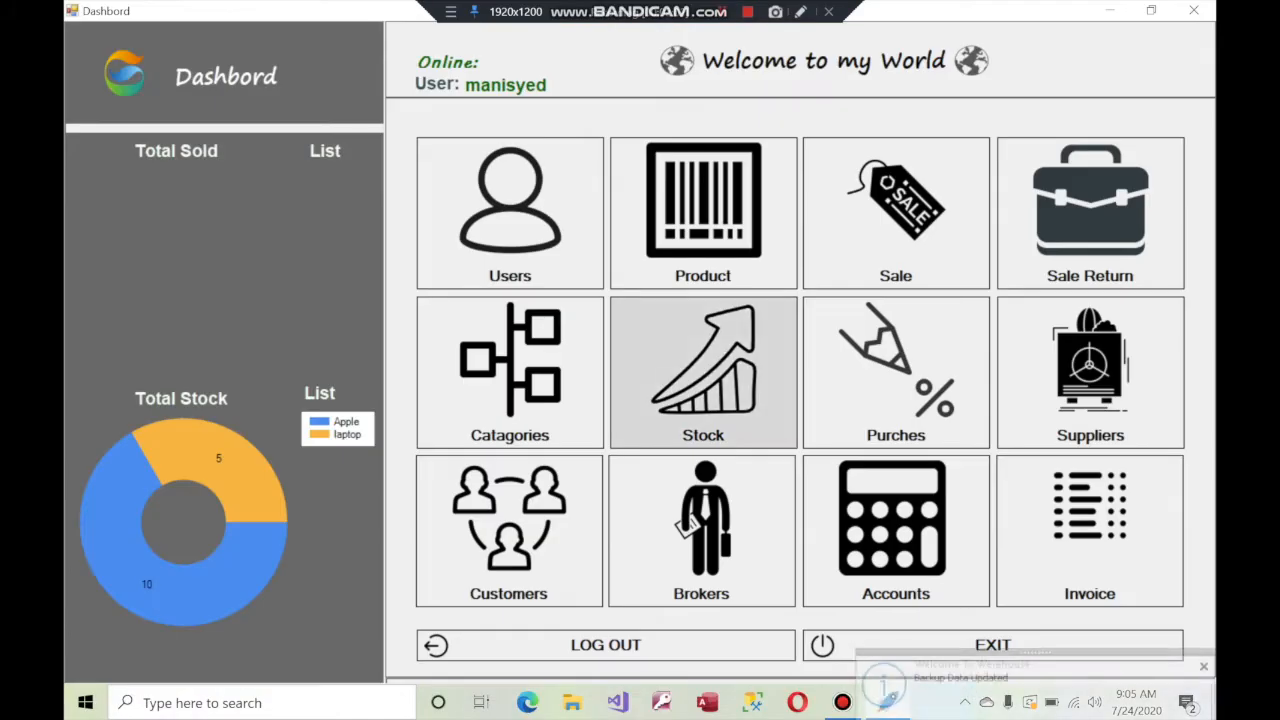
Check the Customers grid holding the single customer, then go back to an empty Sales form
{"action": "left_click", "coordinate": [509, 530]}
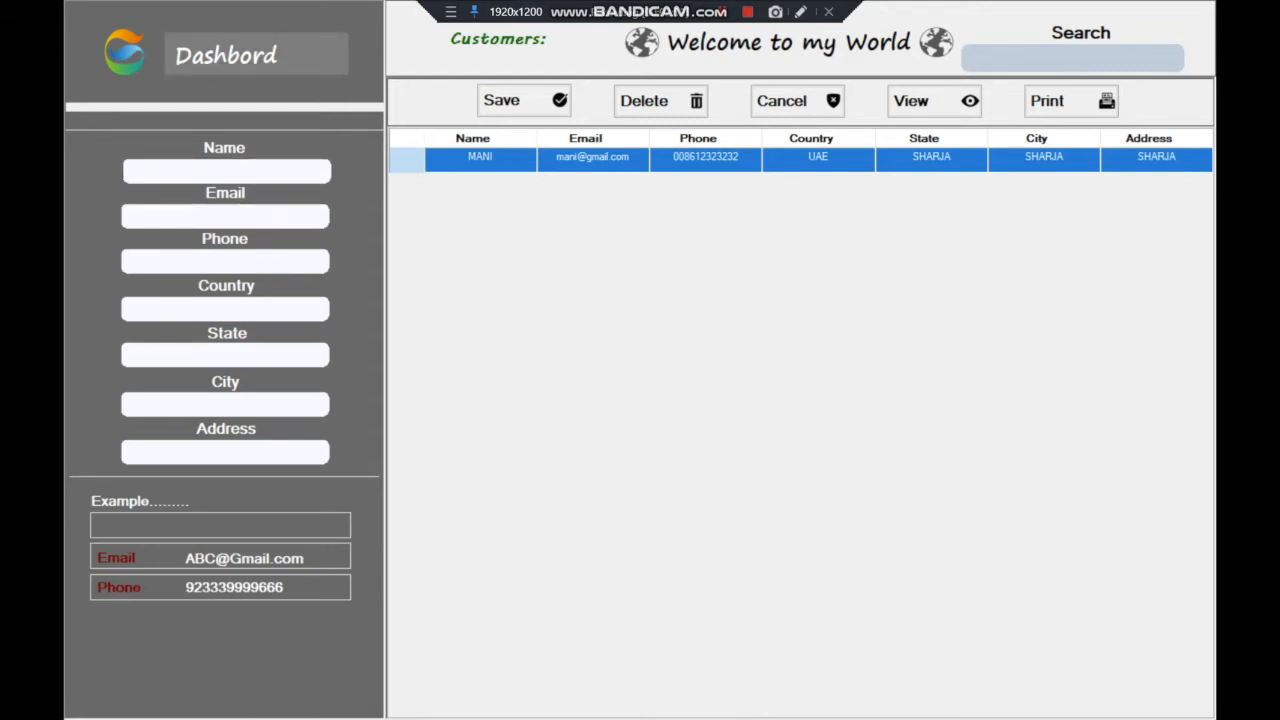
{"action": "left_click", "coordinate": [256, 54]}
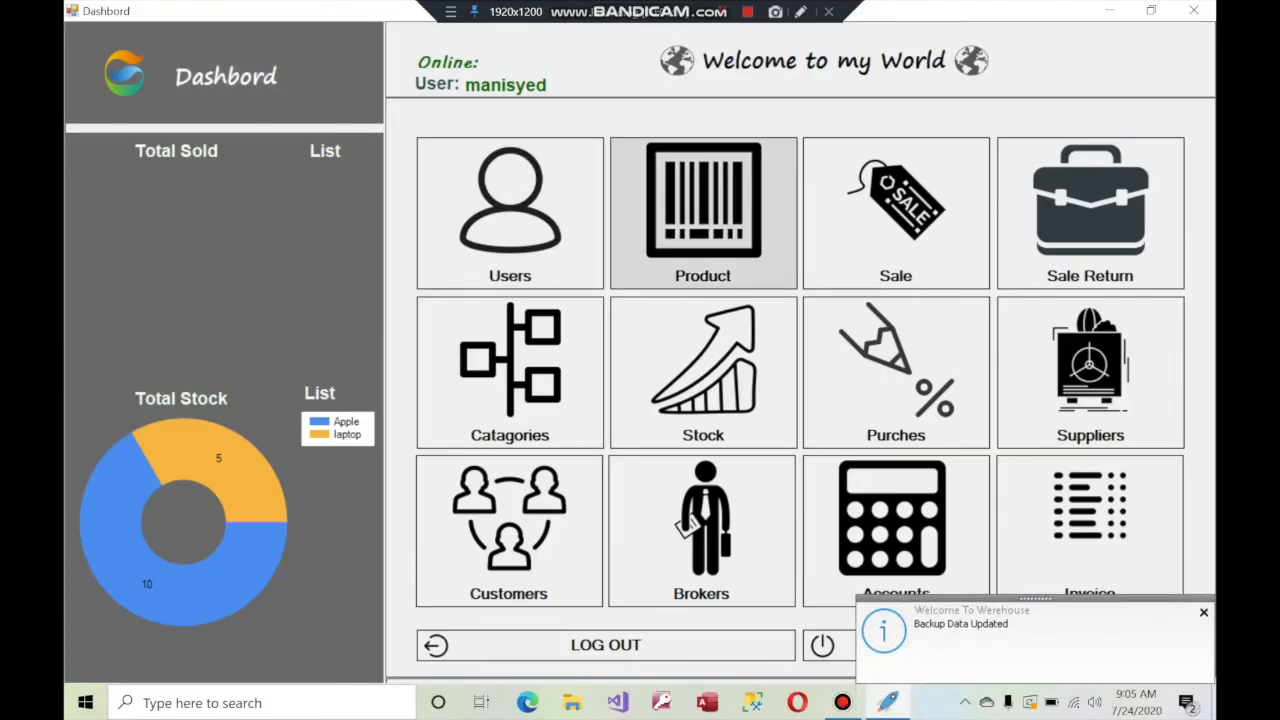
{"action": "left_click", "coordinate": [896, 213]}
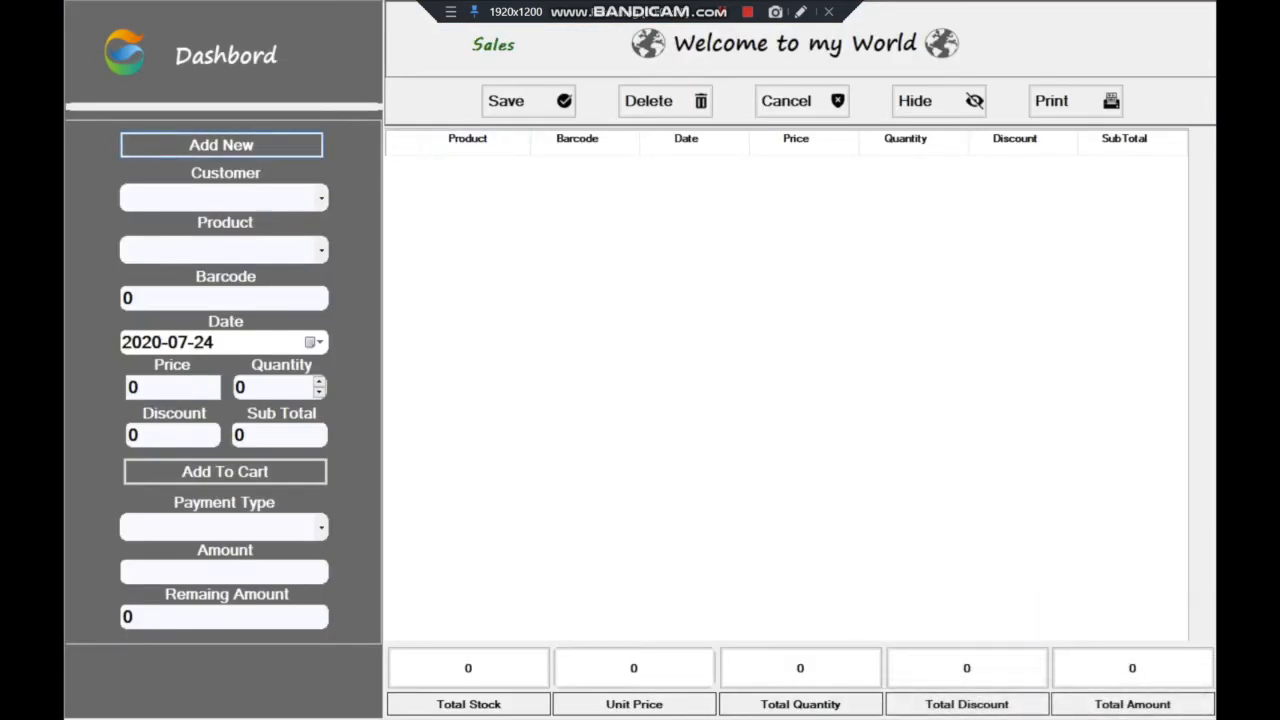
Start a new sale of laptop at 17050 with quantity 1 and calculate its subtotal
{"action": "left_click", "coordinate": [221, 145]}
{"action": "key", "text": "Tab"}
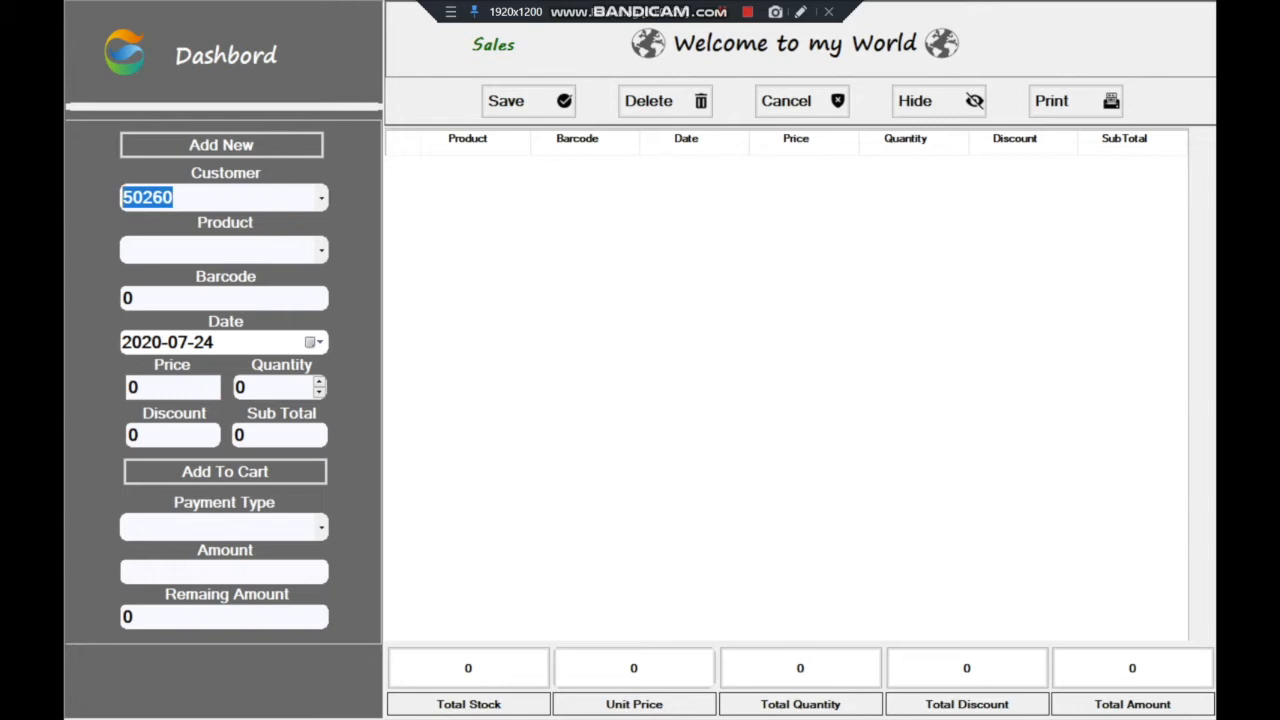
{"action": "left_click", "coordinate": [321, 250]}
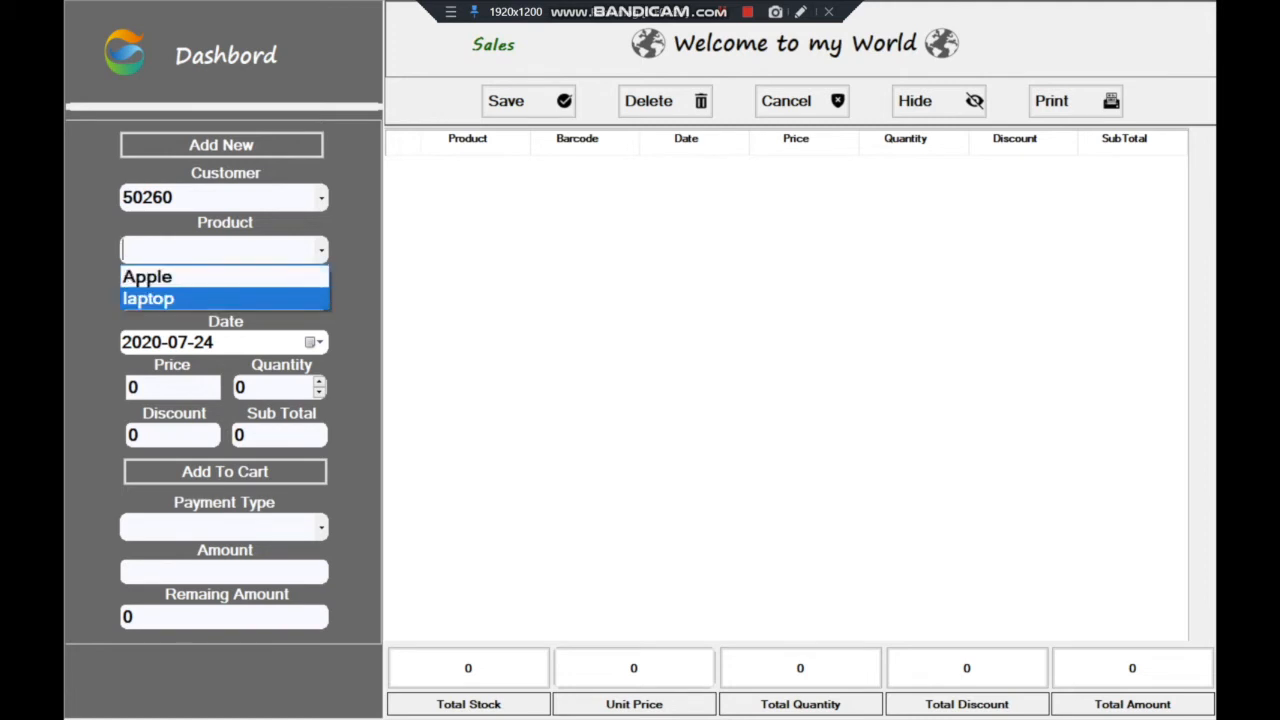
{"action": "key", "text": "Return"}
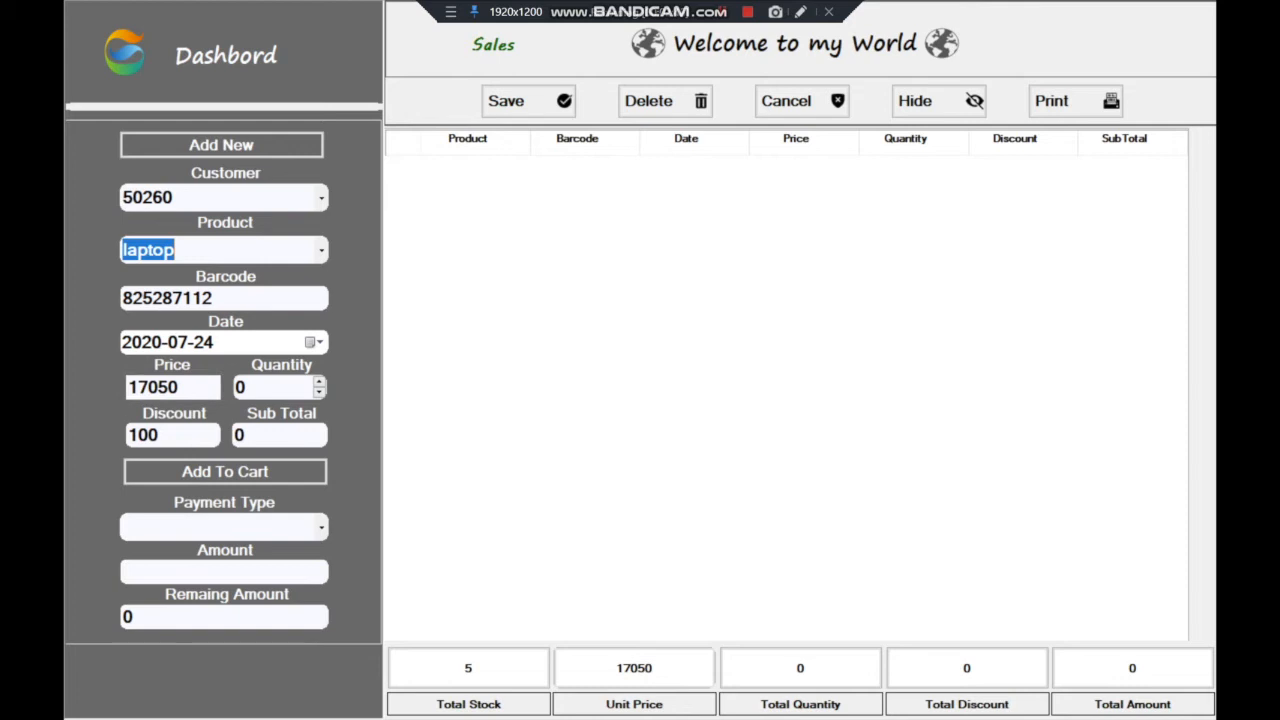
{"action": "left_click", "coordinate": [319, 382]}
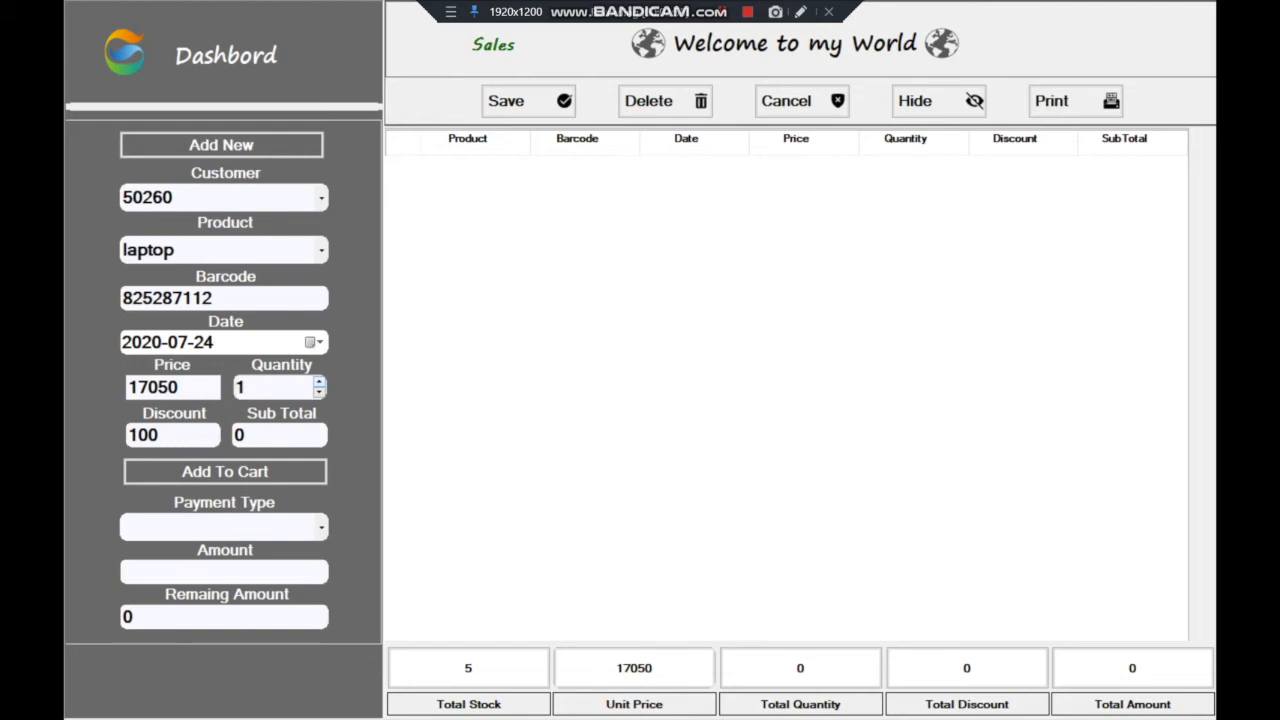
{"action": "left_click", "coordinate": [275, 435]}
Raise the laptop quantity to 6 and submit it, triggering the Less Stock warning
{"action": "left_click", "coordinate": [319, 382]}
{"action": "left_click", "coordinate": [319, 382]}
{"action": "left_click", "coordinate": [319, 382]}
{"action": "left_click", "coordinate": [319, 382]}
{"action": "left_click", "coordinate": [319, 382]}
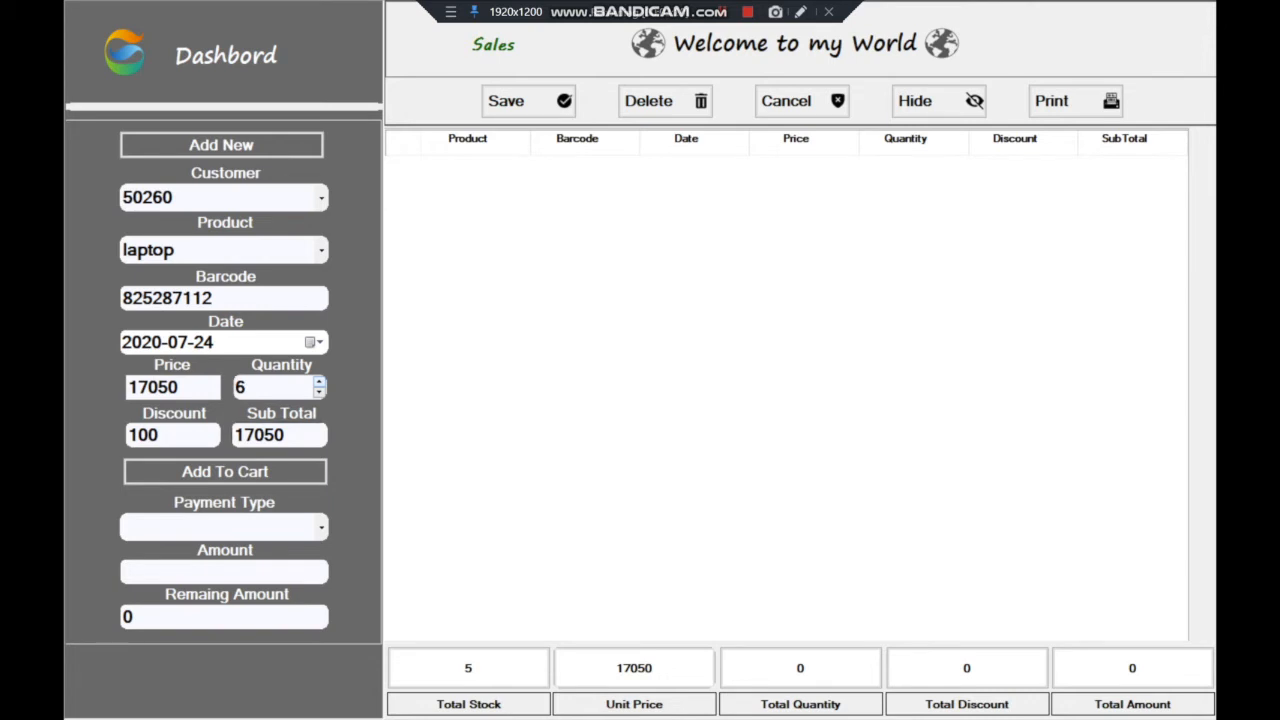
{"action": "key", "text": "Return"}
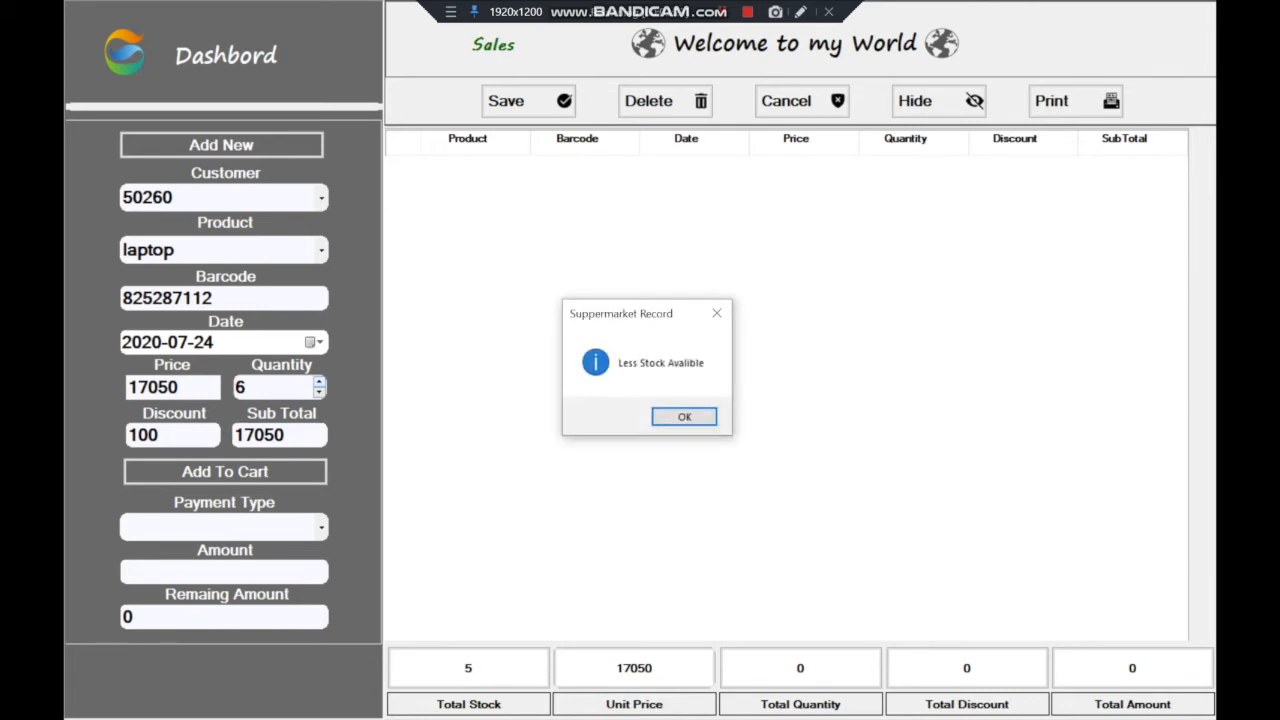
Dismiss the stock warning, set the laptop quantity to 2 and add it to the cart for 34100
{"action": "key", "text": "Return"}
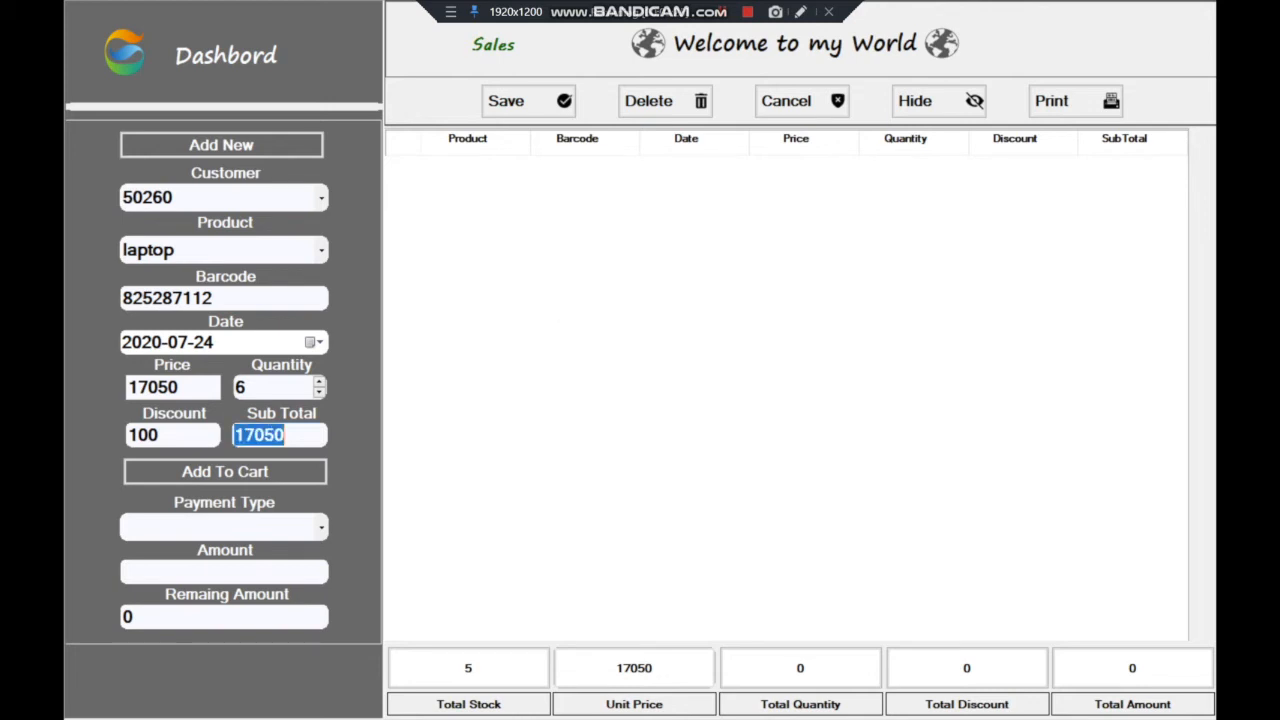
{"action": "left_click", "coordinate": [319, 392]}
{"action": "left_click", "coordinate": [319, 392]}
{"action": "left_click", "coordinate": [319, 392]}
{"action": "left_click", "coordinate": [319, 392]}
{"action": "left_click", "coordinate": [319, 392]}
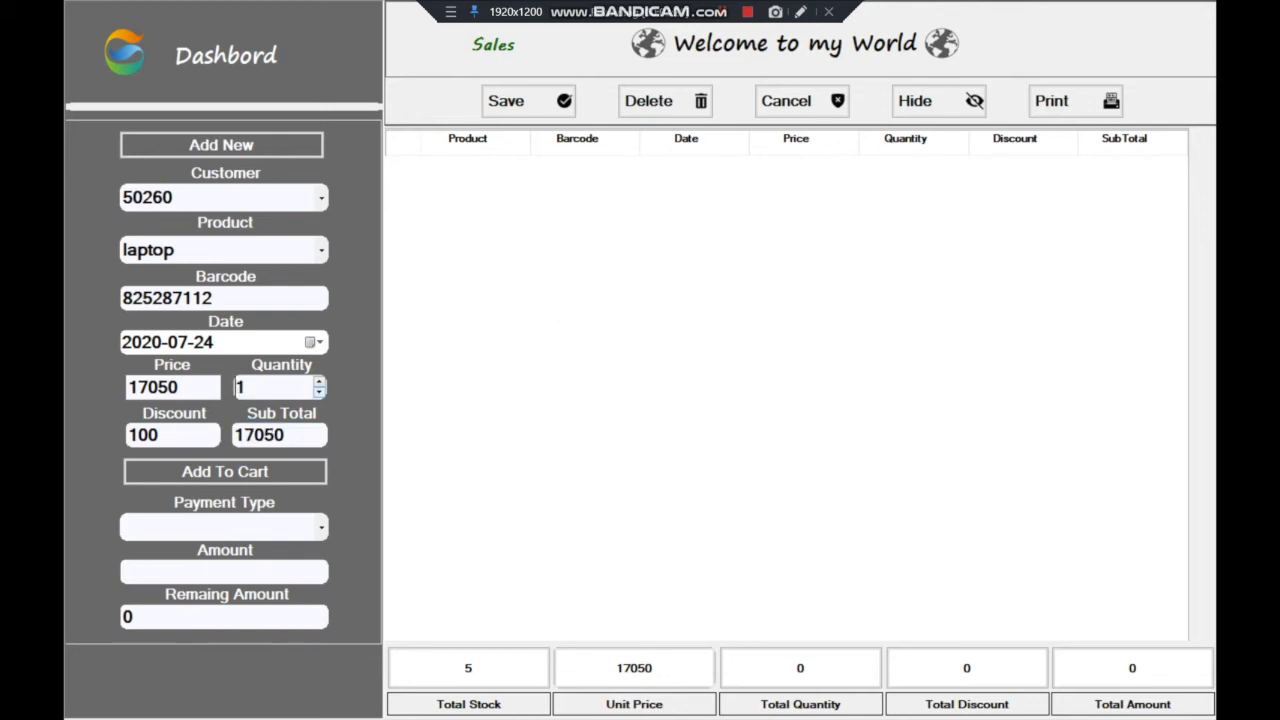
{"action": "left_click", "coordinate": [319, 382]}
{"action": "left_click", "coordinate": [290, 435]}
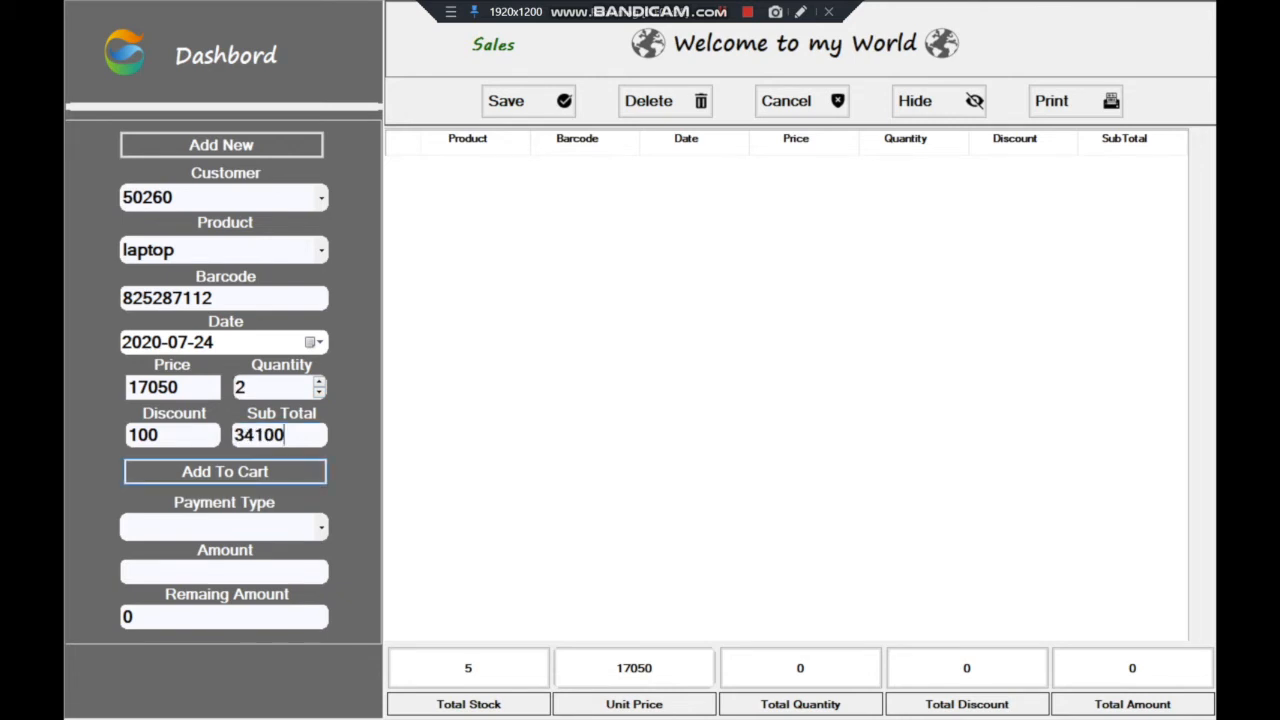
{"action": "left_click", "coordinate": [225, 471]}
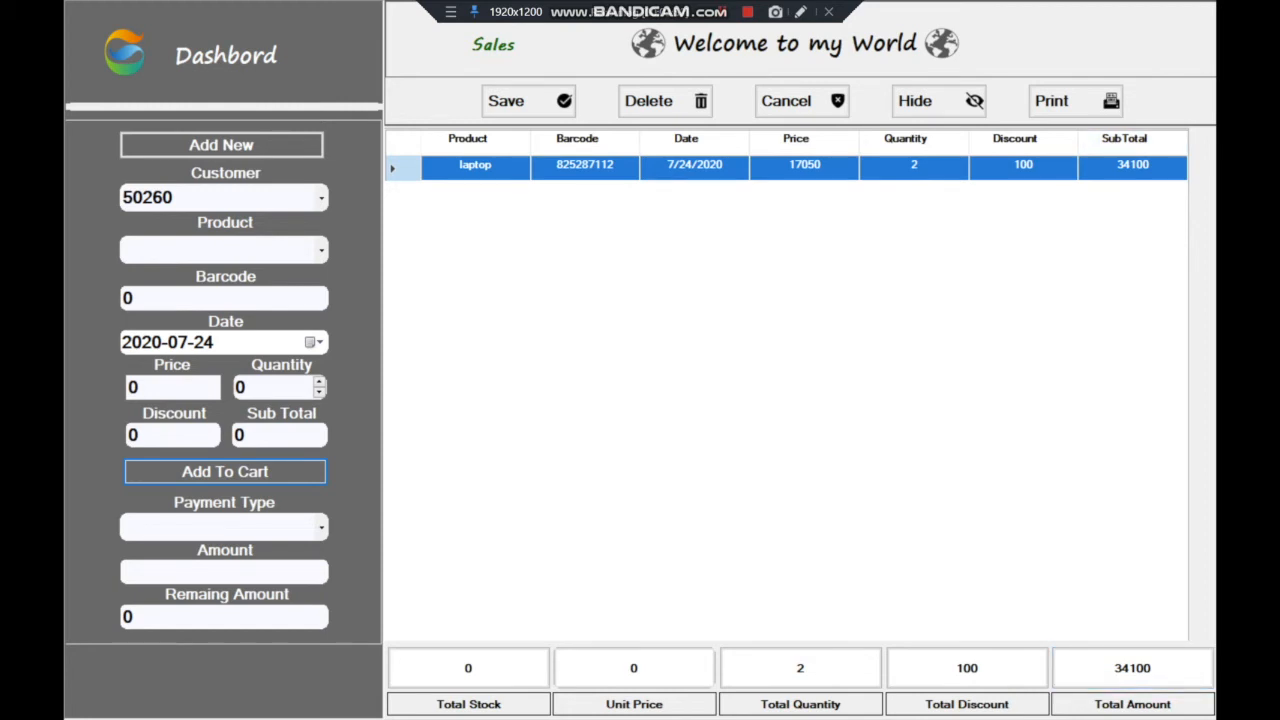
Add 2 Apples at 600 (subtotal 1200) to the cart
{"action": "left_click", "coordinate": [321, 250]}
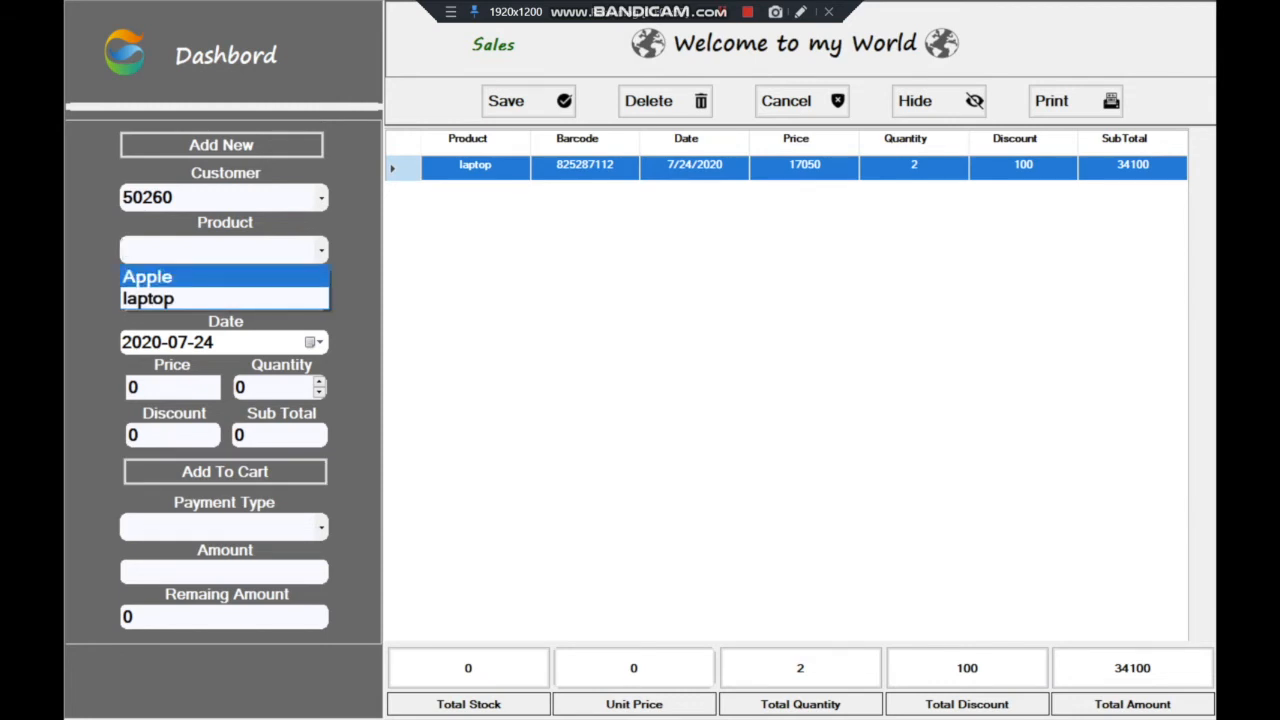
{"action": "key", "text": "Return"}
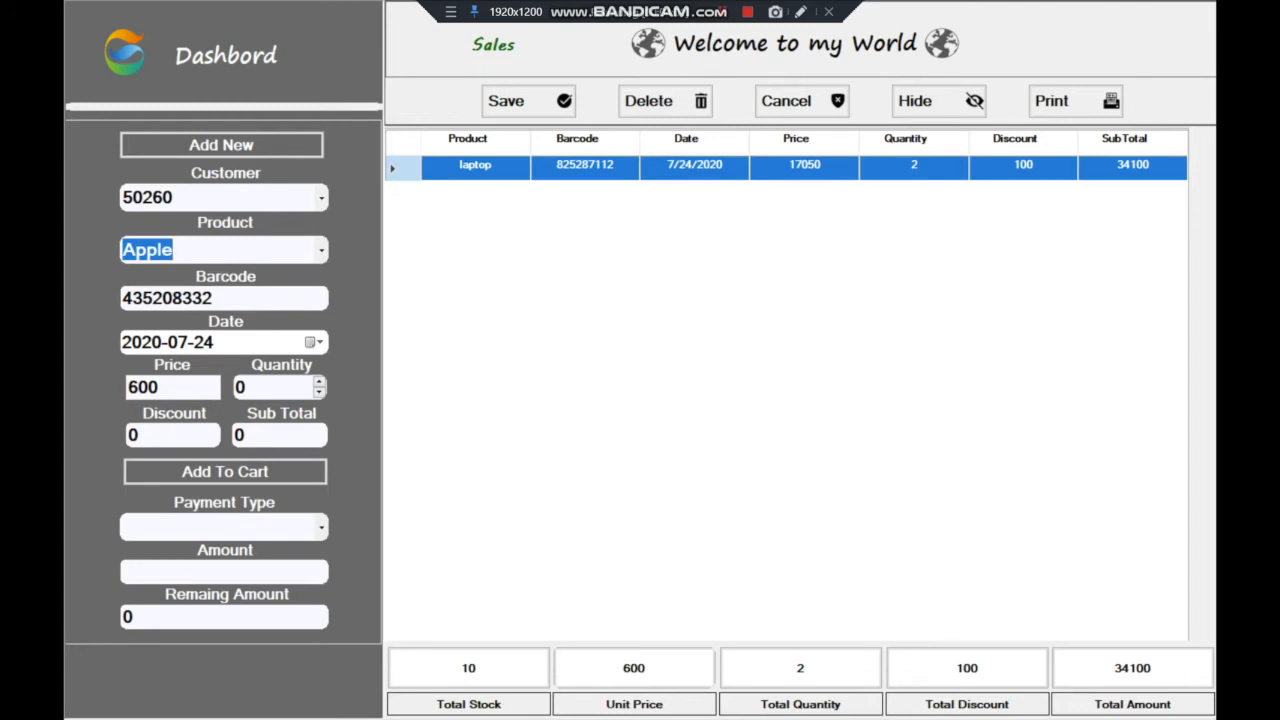
{"action": "left_click", "coordinate": [319, 382]}
{"action": "left_click", "coordinate": [319, 382]}
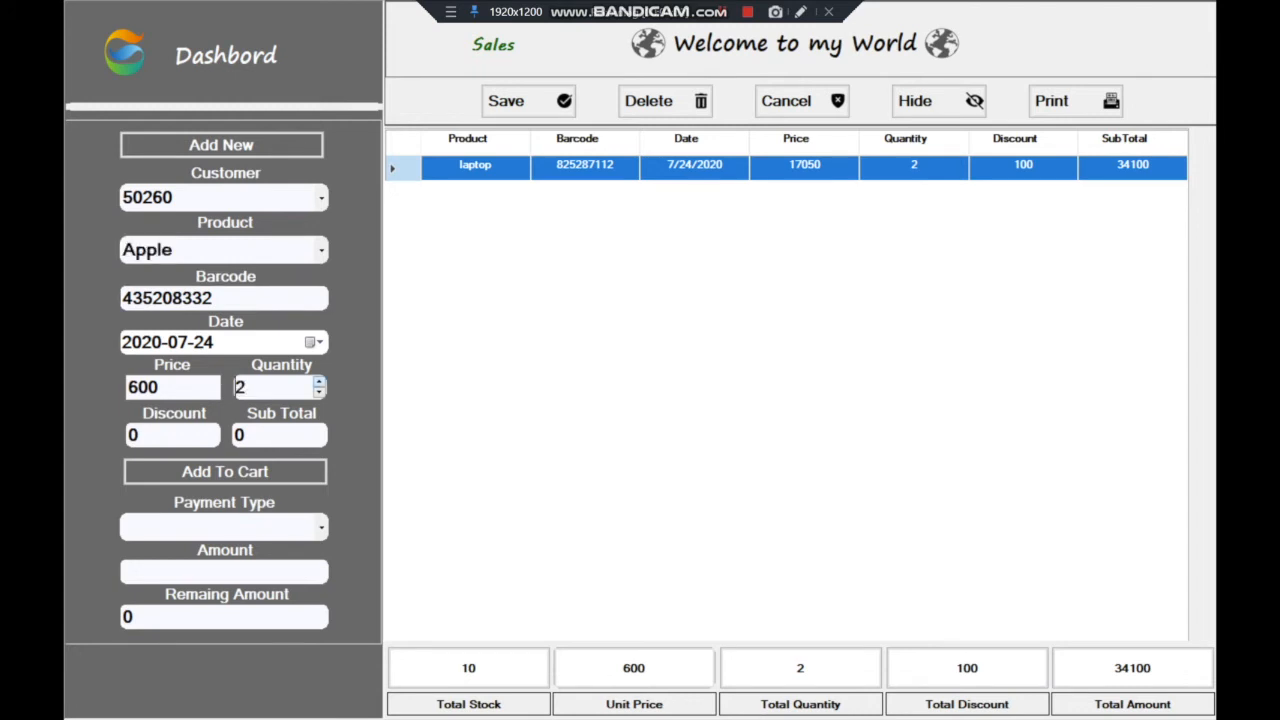
{"action": "left_click", "coordinate": [291, 436]}
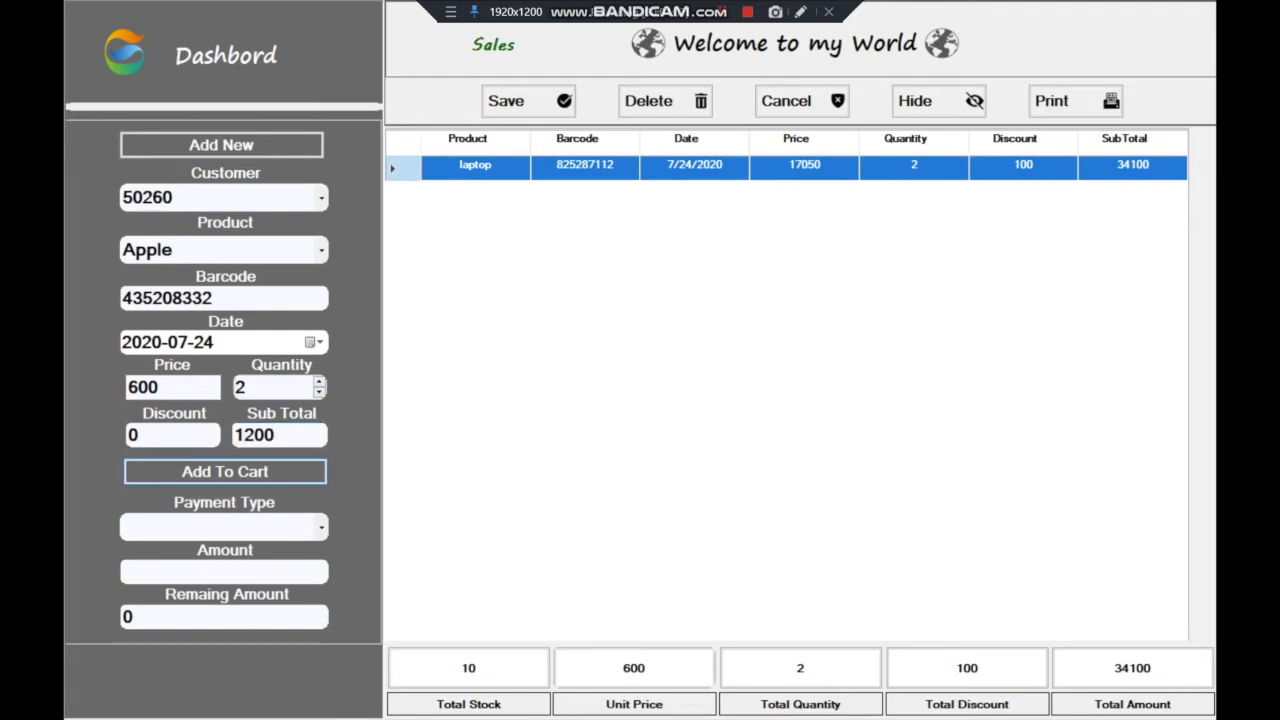
{"action": "left_click", "coordinate": [225, 471]}
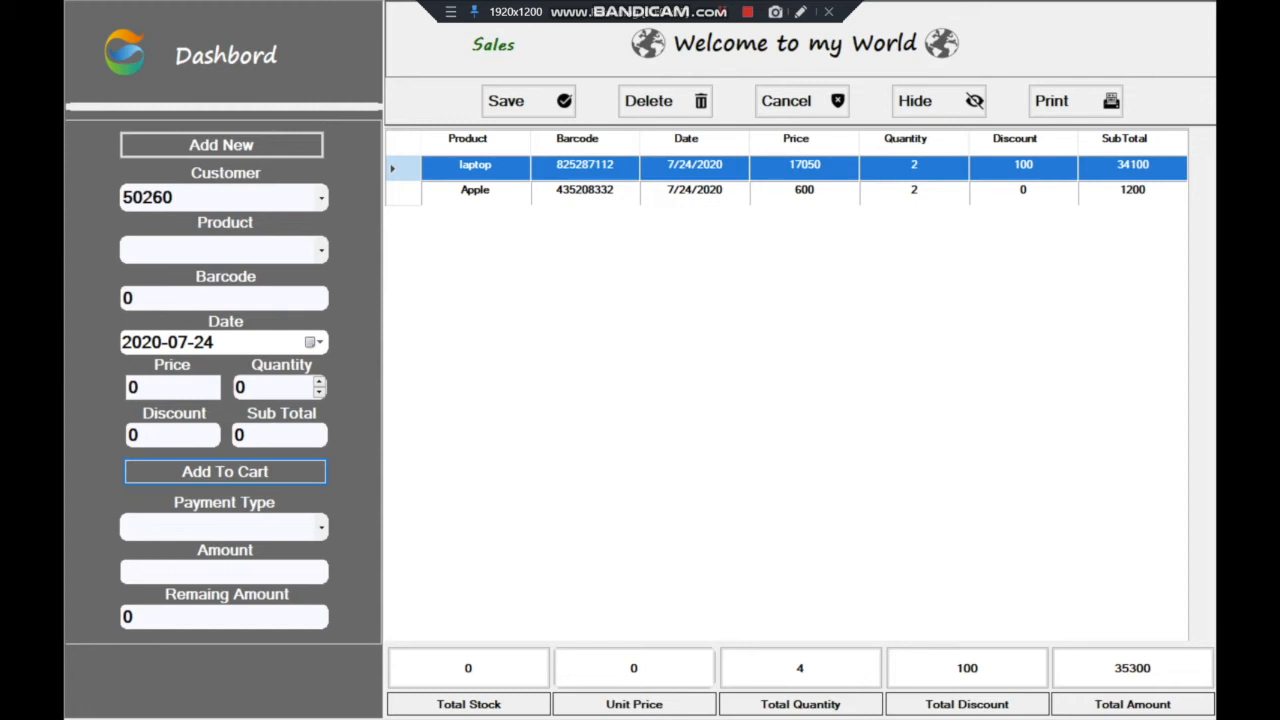
Add one more laptop, raising the laptop line to 3 and the total to 52350
{"action": "left_click", "coordinate": [224, 250]}
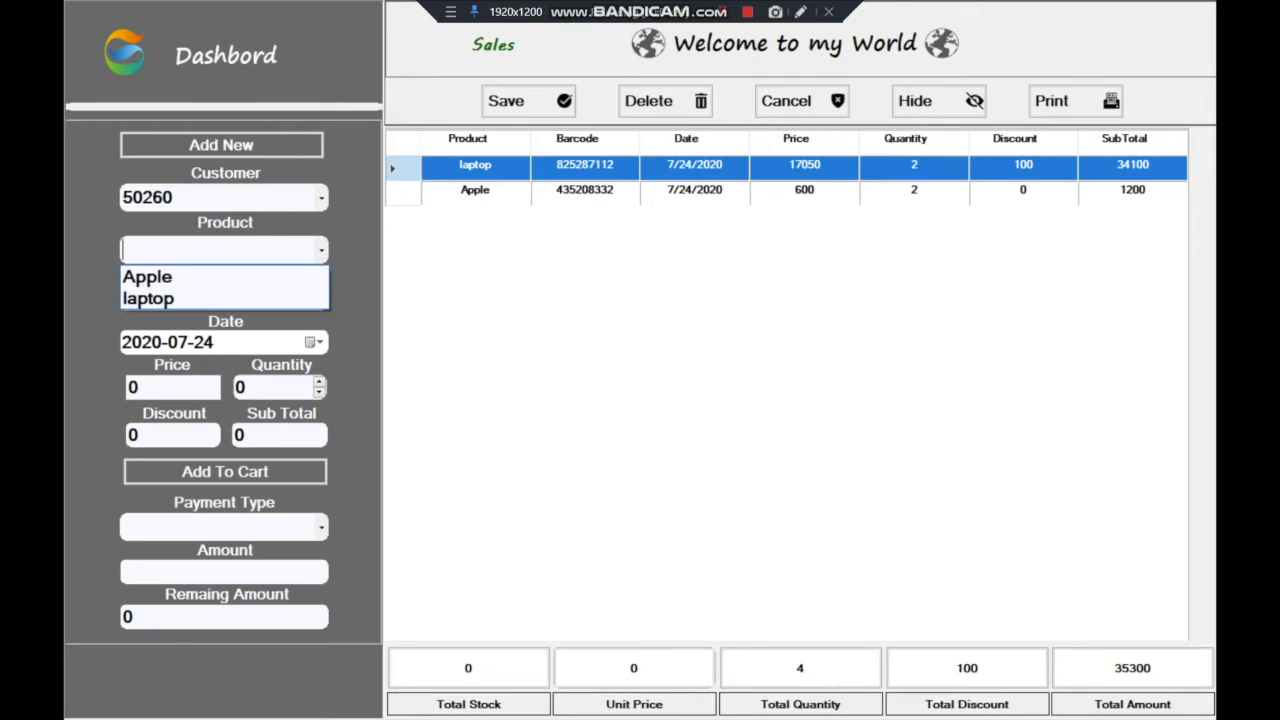
{"action": "left_click", "coordinate": [143, 297]}
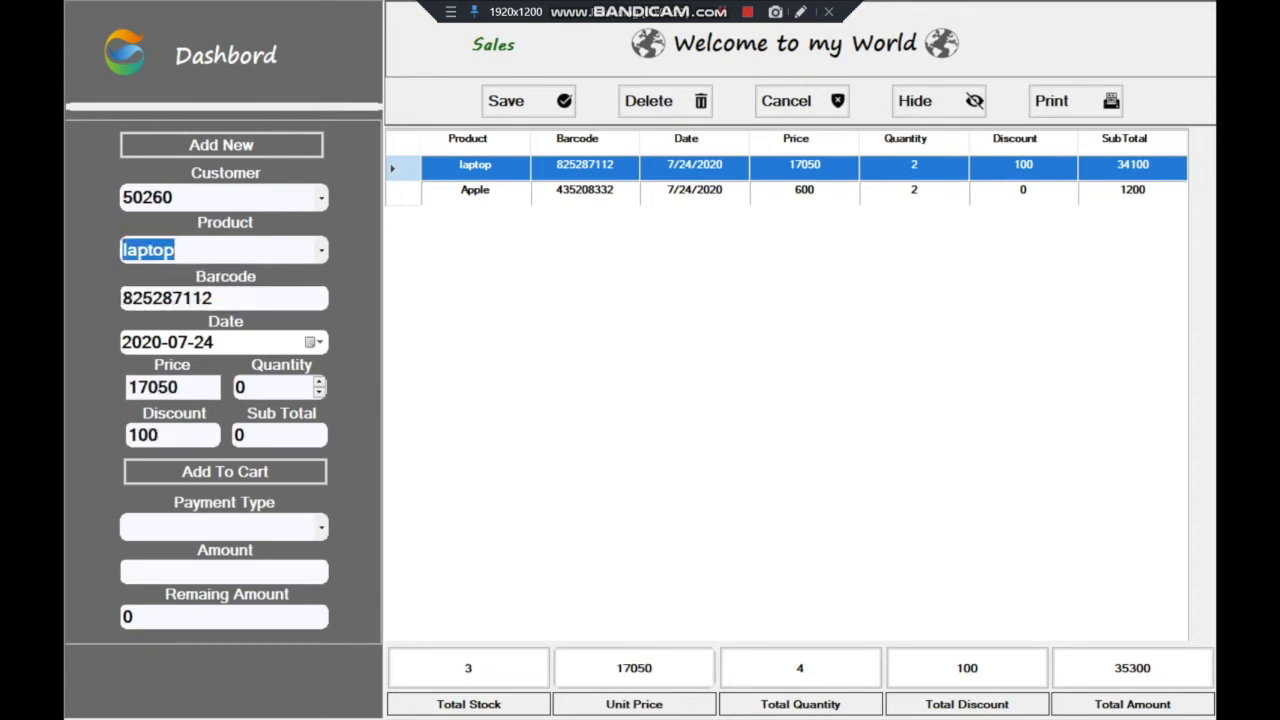
{"action": "left_click", "coordinate": [318, 382]}
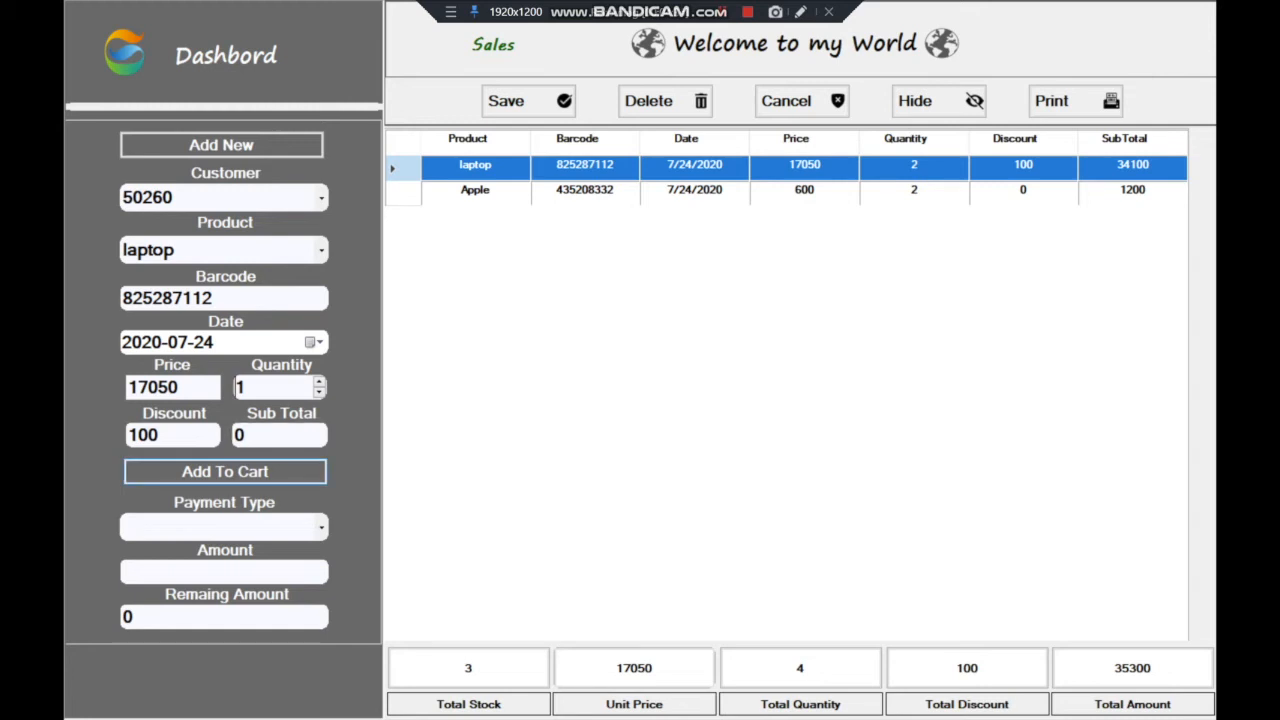
{"action": "left_click", "coordinate": [225, 472]}
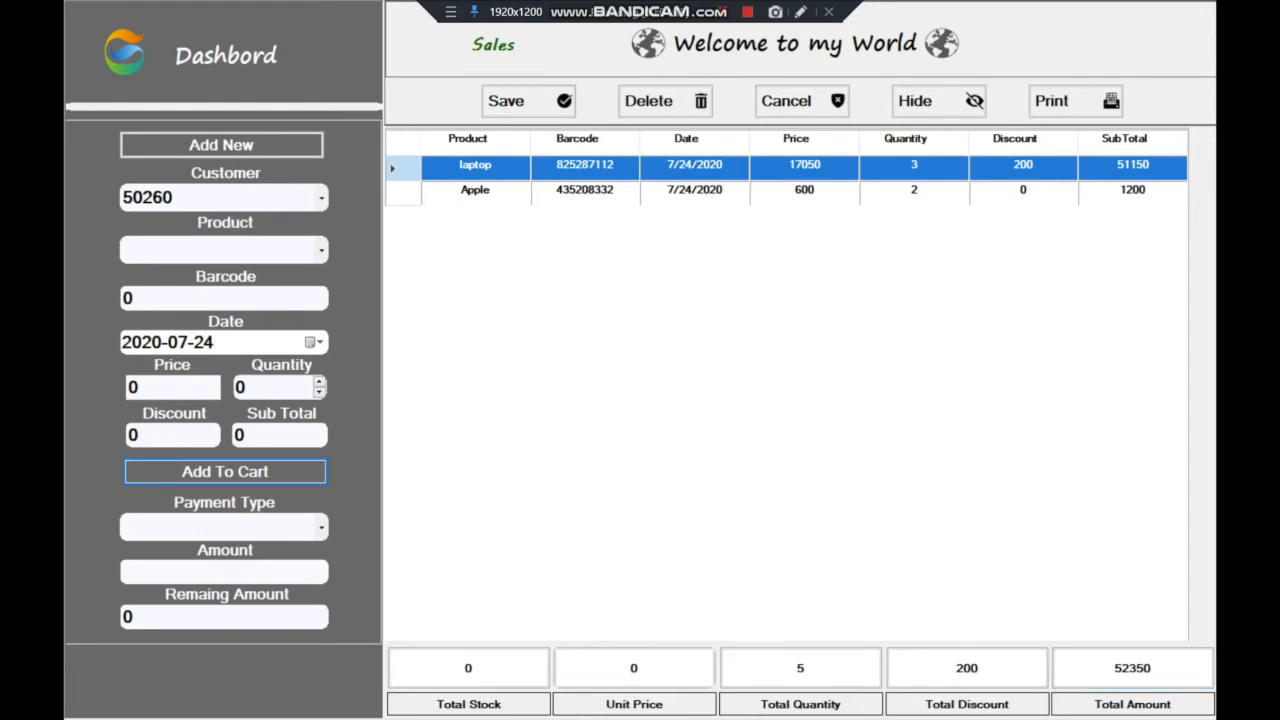
Pay the 52350 cart in cash with 55000 after 50000 is rejected, leaving 2650 change
{"action": "left_click", "coordinate": [321, 527]}
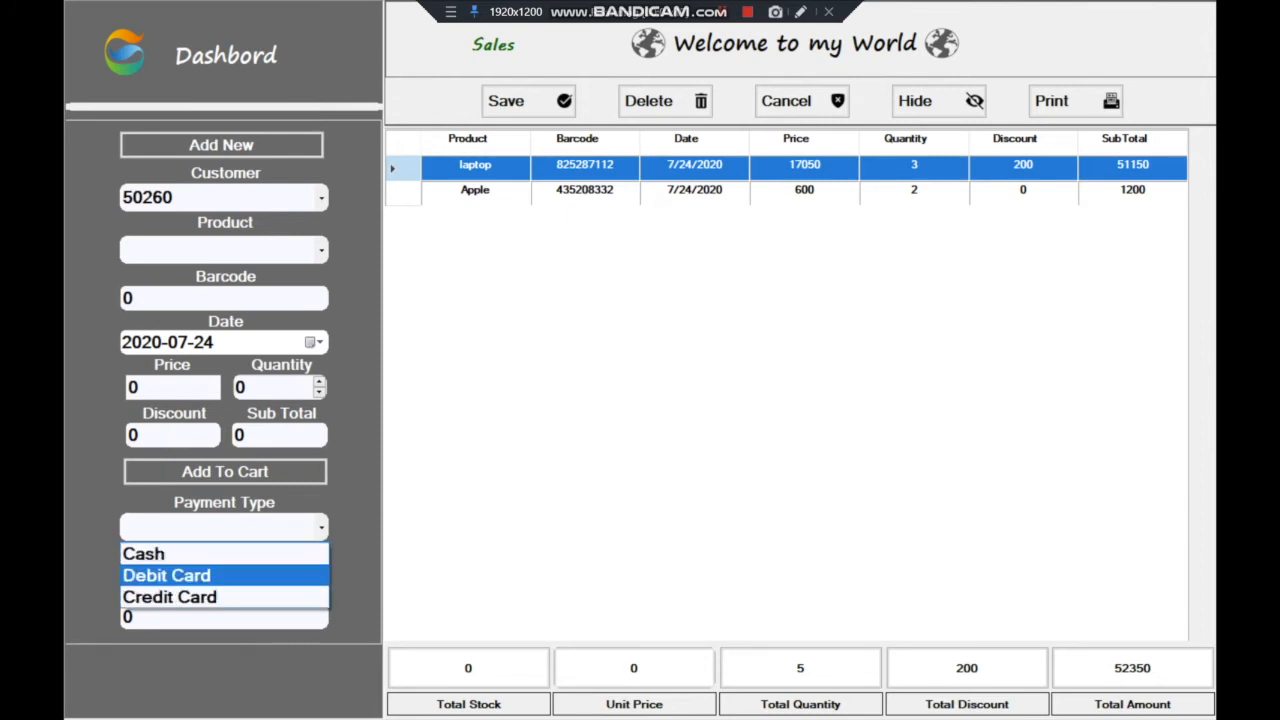
{"action": "left_click", "coordinate": [224, 554]}
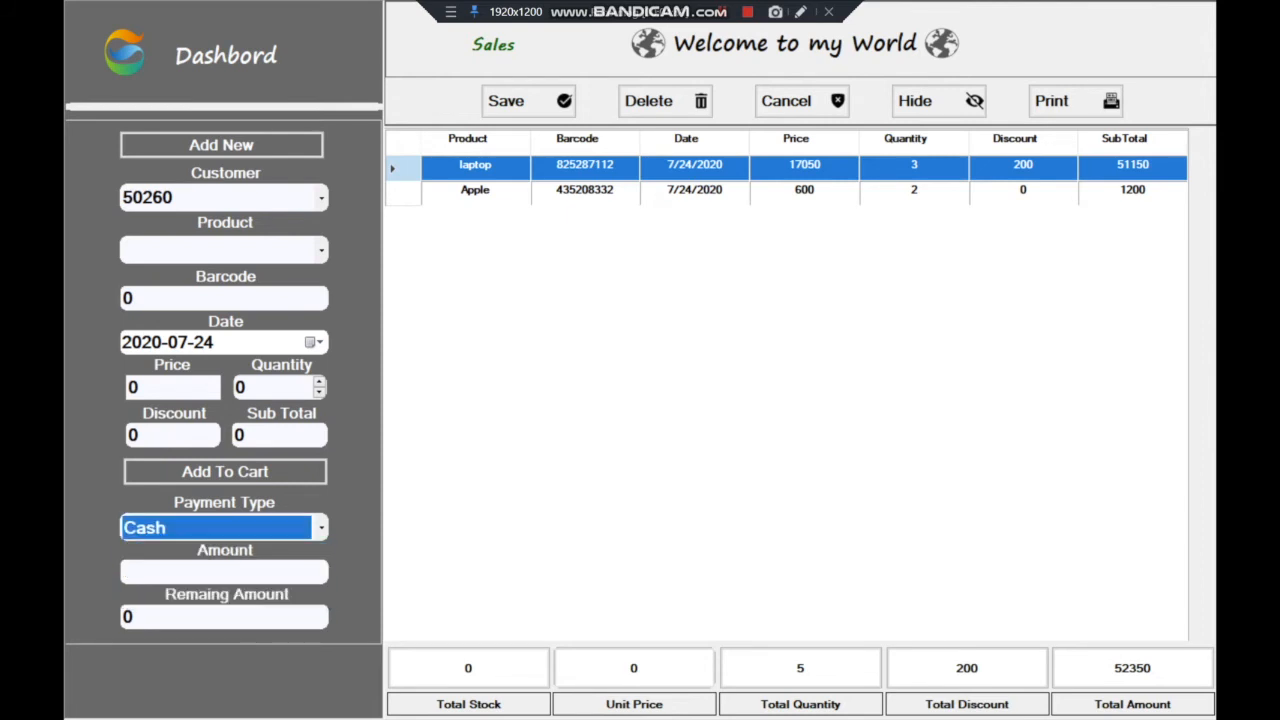
{"action": "left_click", "coordinate": [224, 572]}
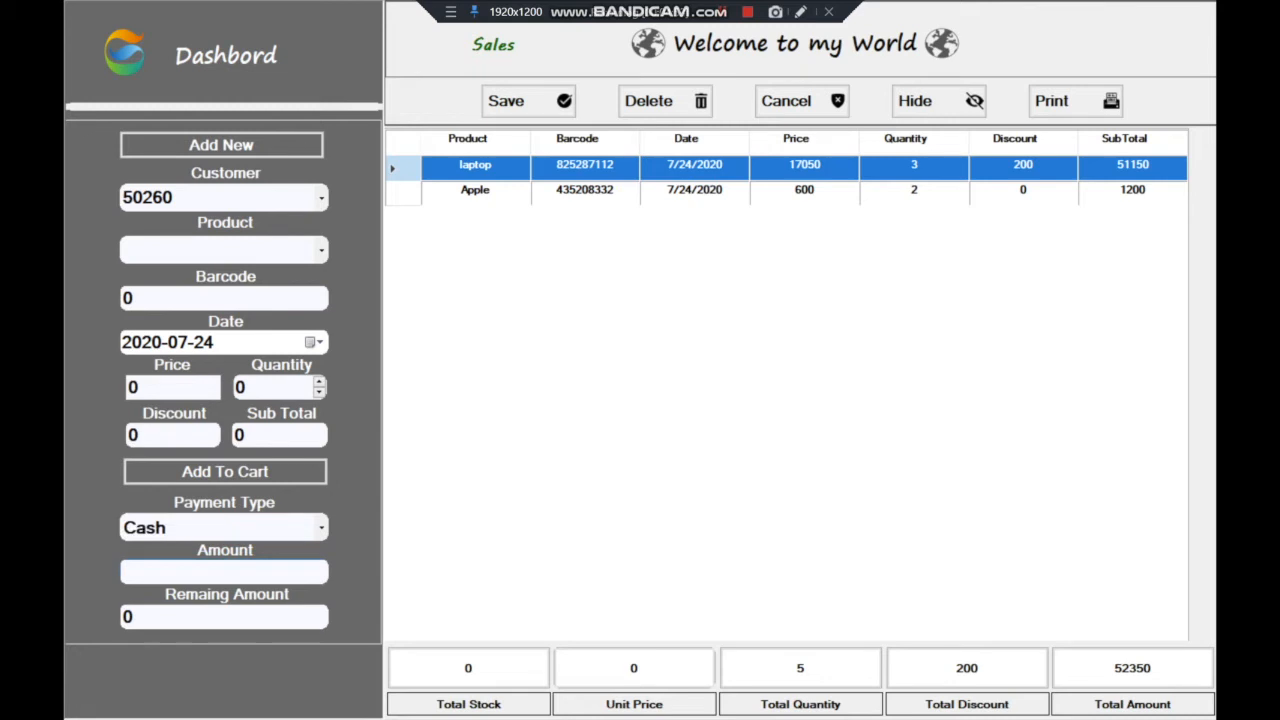
{"action": "type", "text": "50000"}
{"action": "key", "text": "Return"}
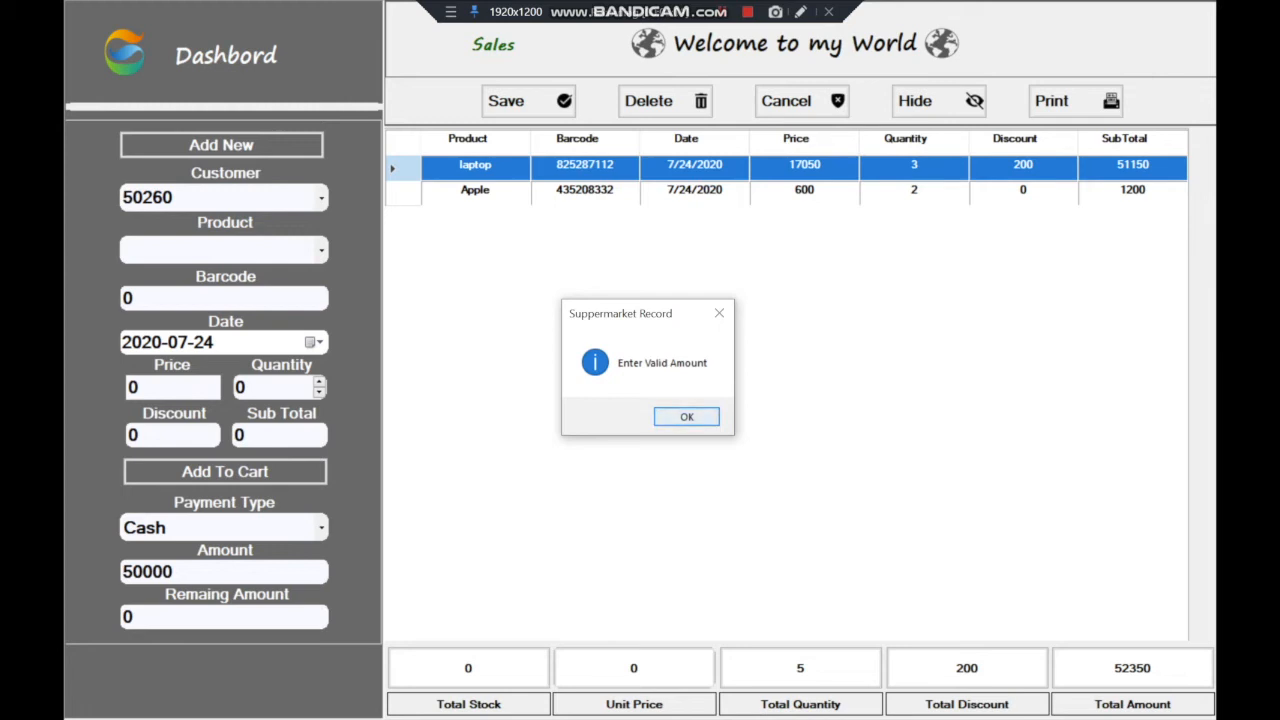
{"action": "key", "text": "Return"}
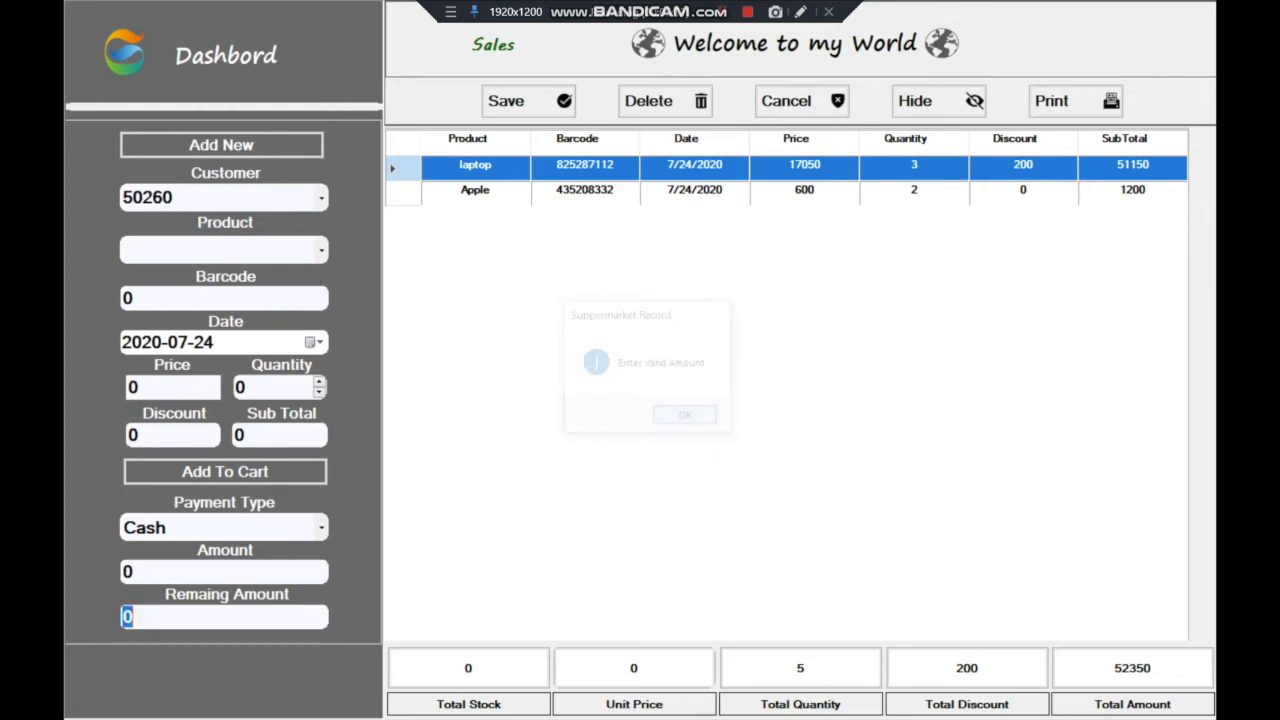
{"action": "key", "text": "ctrl+a"}
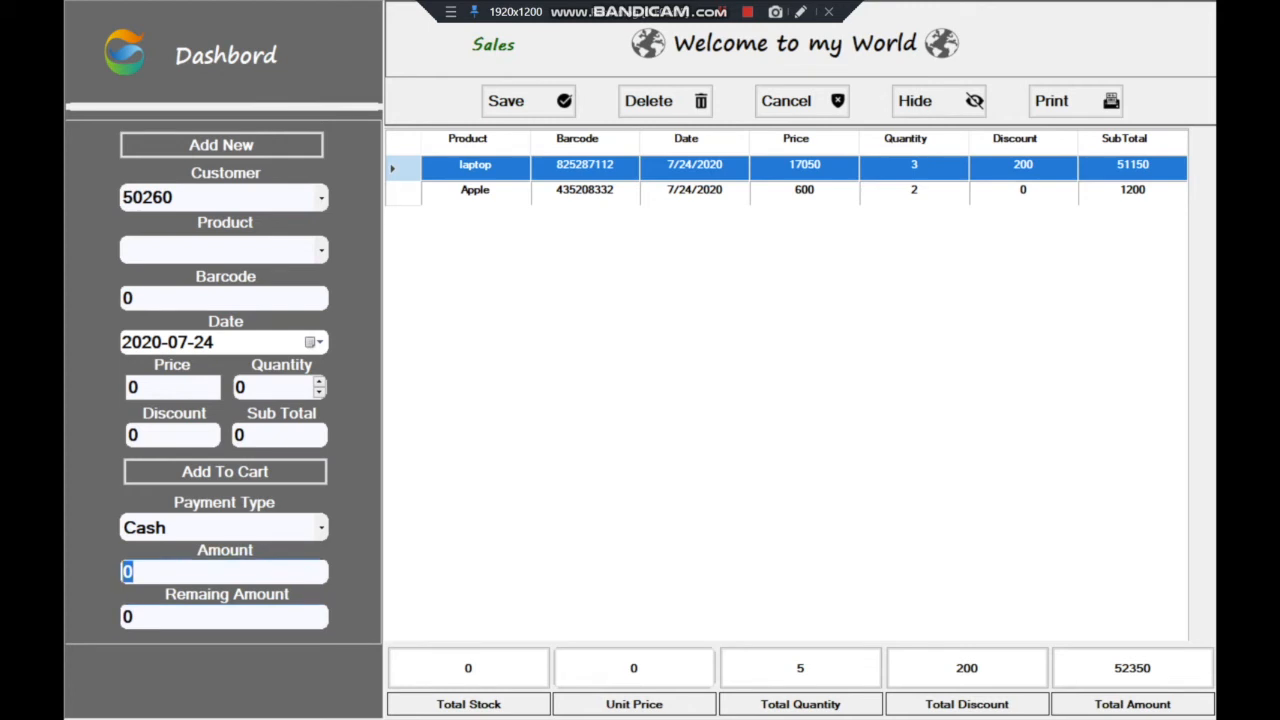
{"action": "type", "text": "55000"}
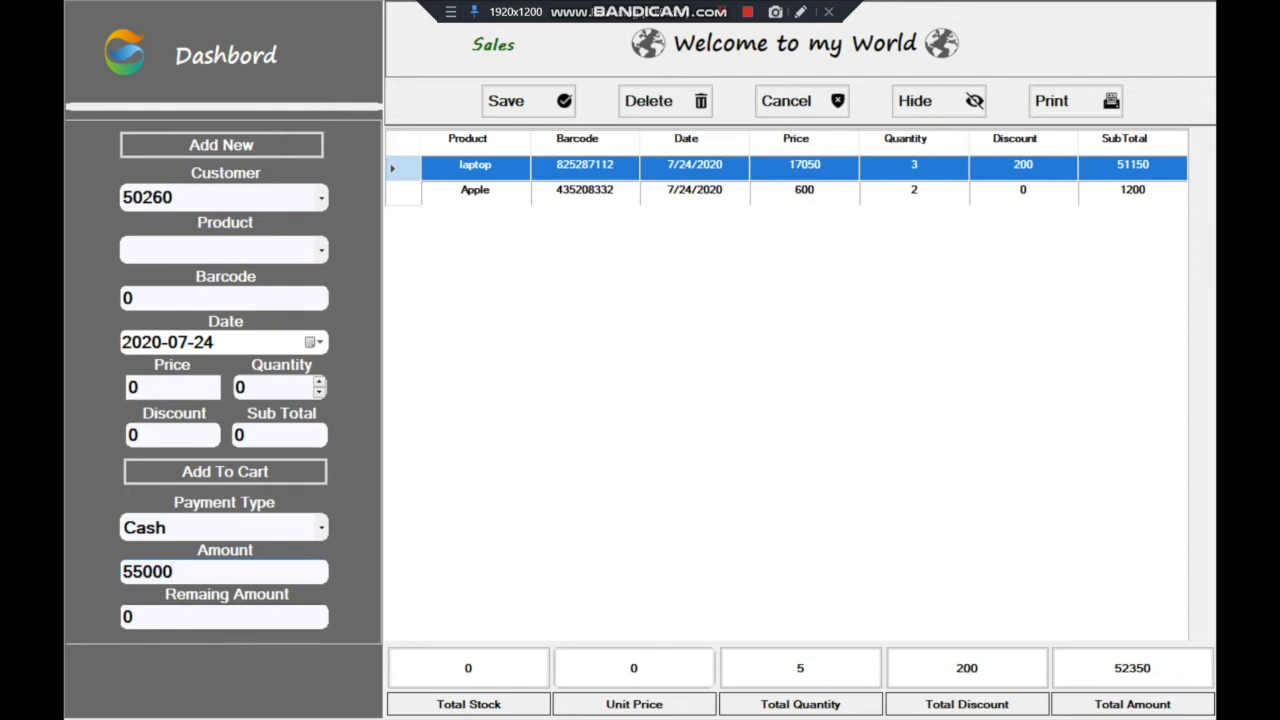
{"action": "key", "text": "Tab"}
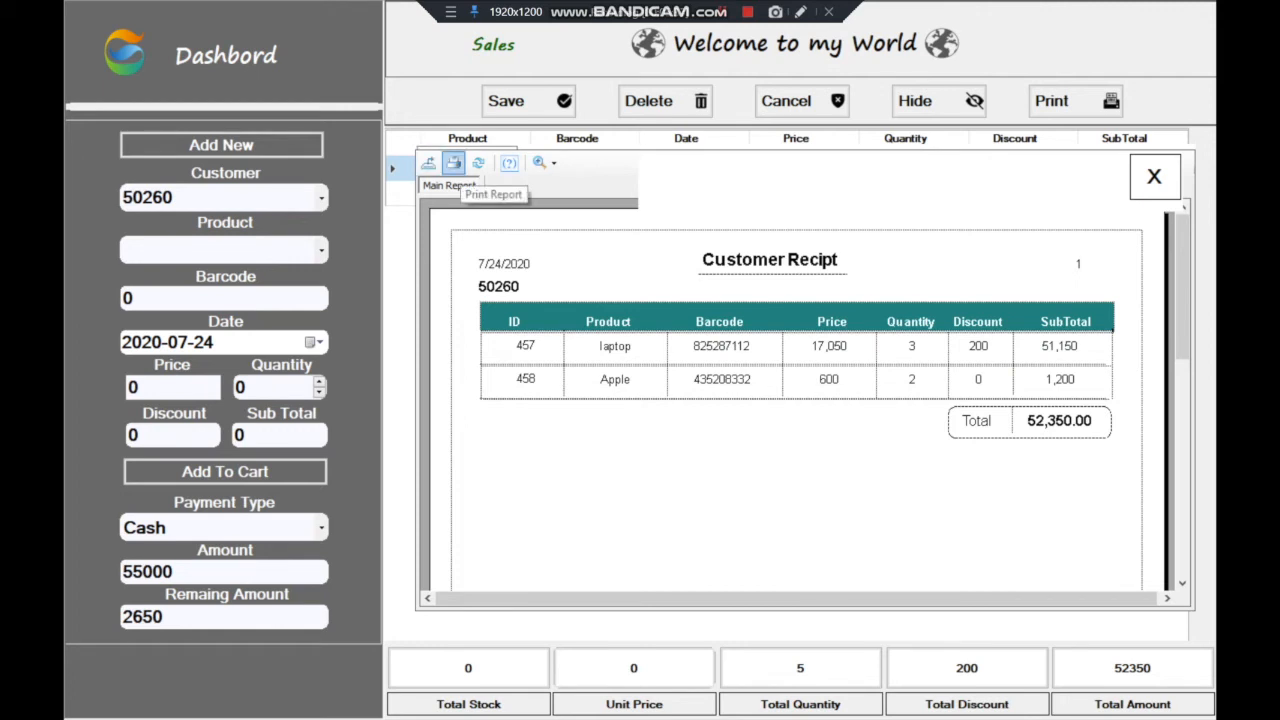
Skip printing and begin exporting the receipt with PDF as the file type
{"action": "left_click", "coordinate": [453, 162]}
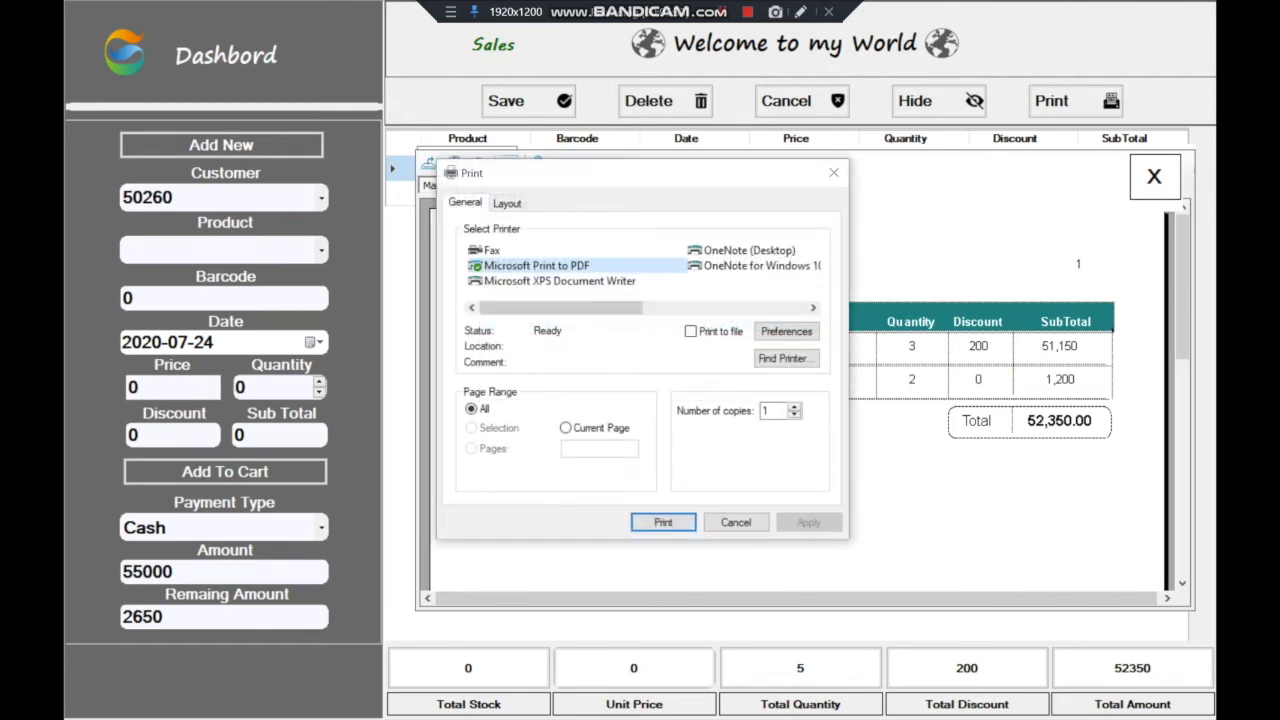
{"action": "left_click", "coordinate": [833, 172]}
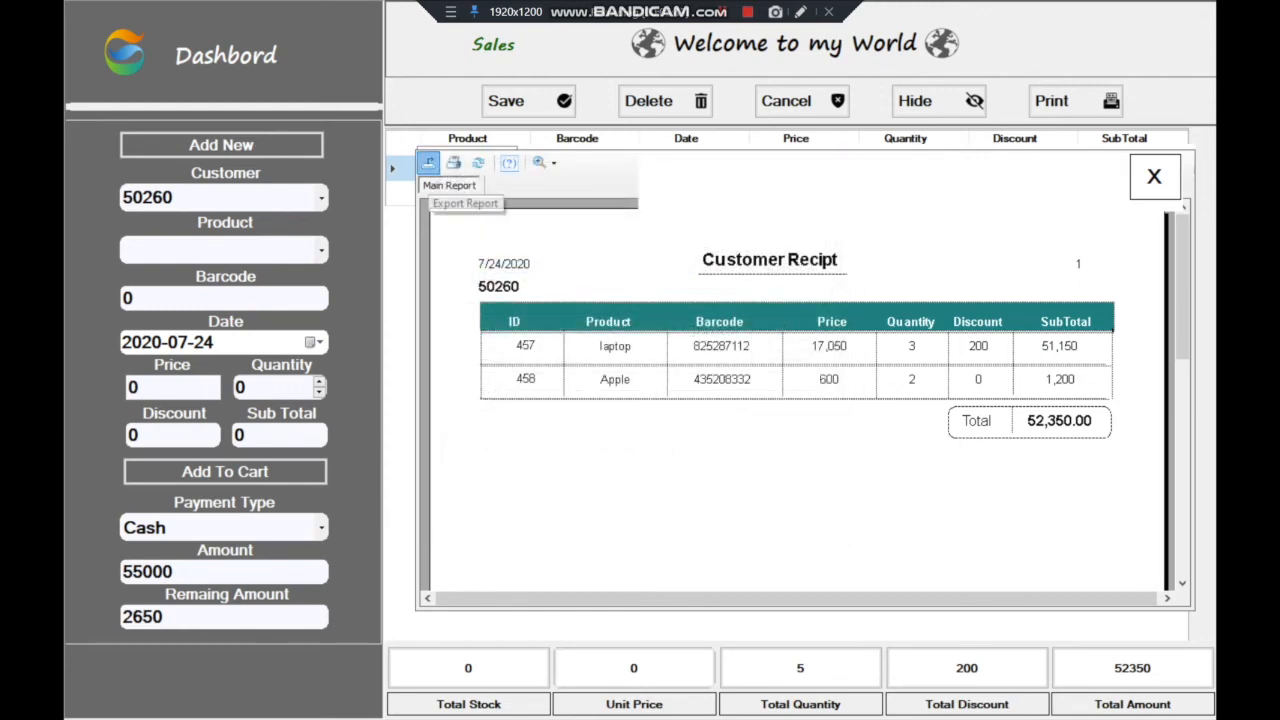
{"action": "left_click", "coordinate": [428, 162]}
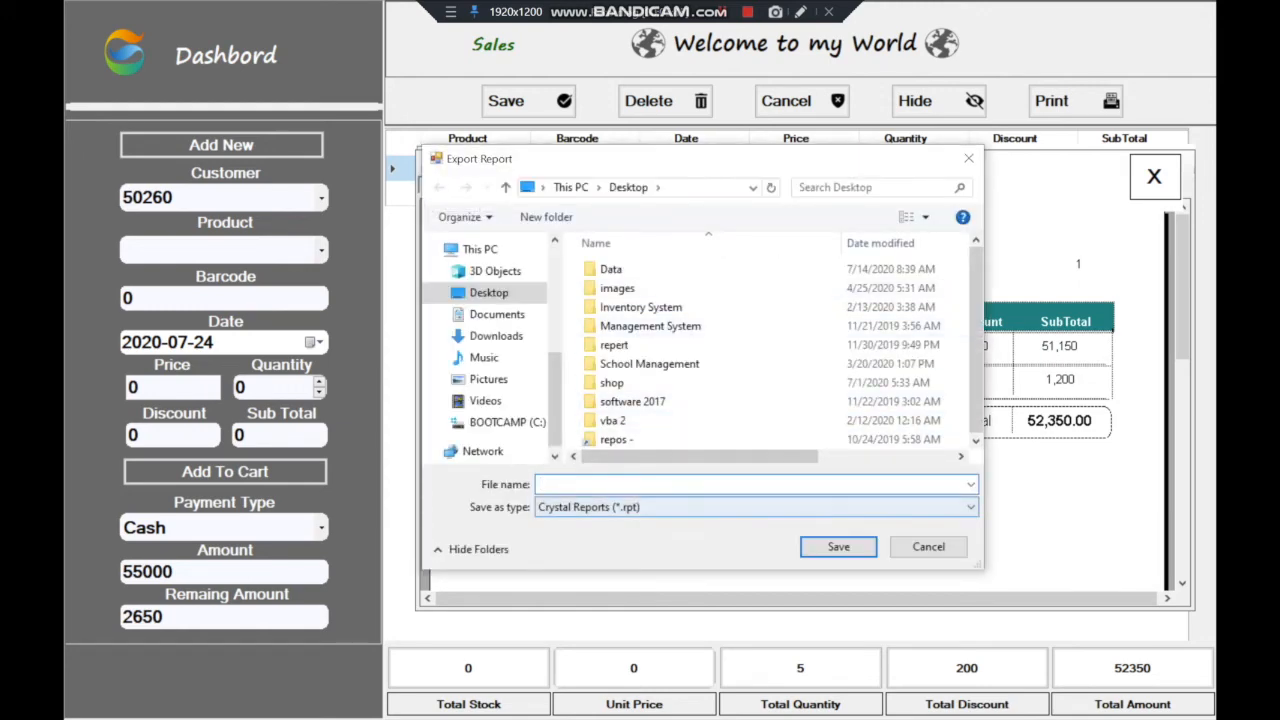
{"action": "left_click", "coordinate": [740, 507]}
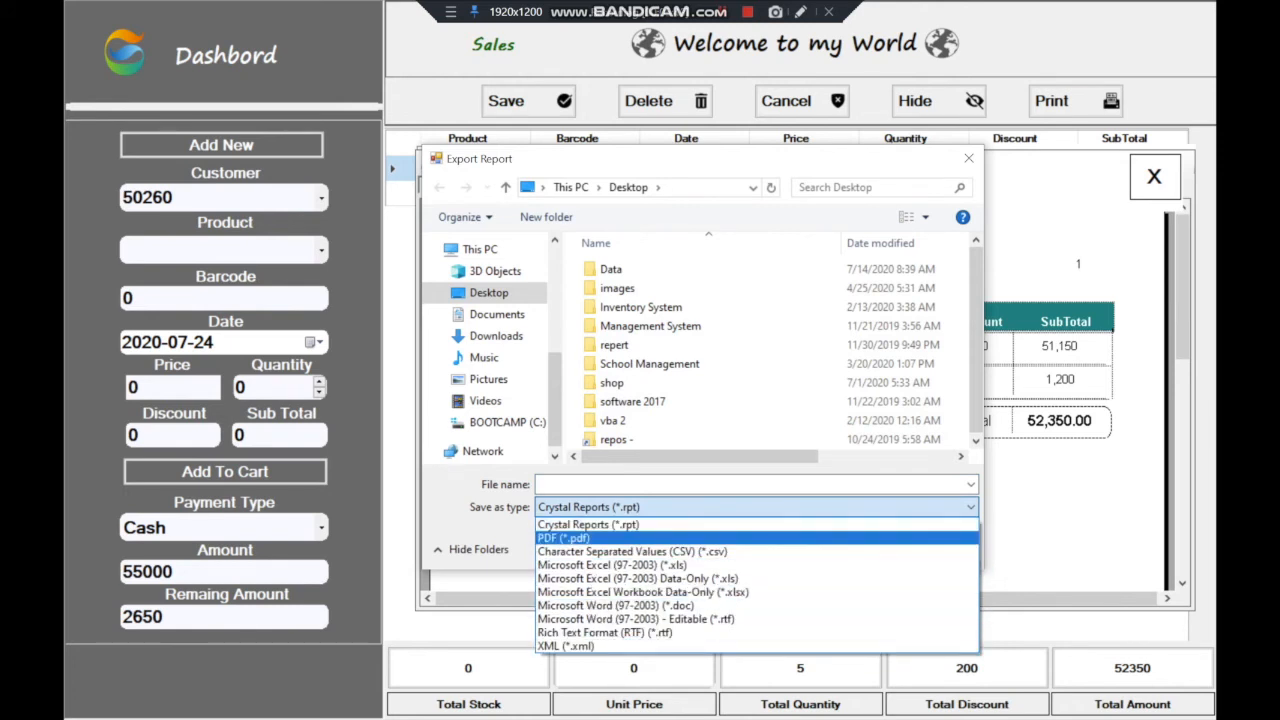
{"action": "key", "text": "Return"}
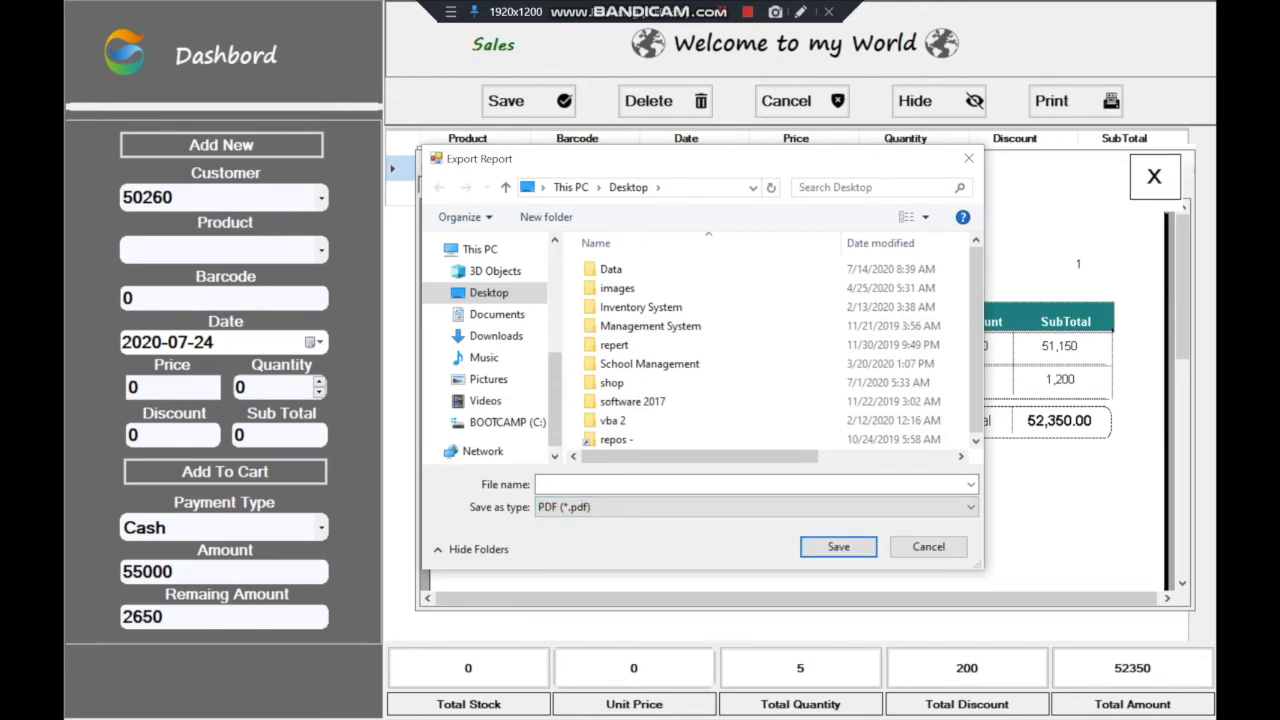
{"action": "key", "text": "shift+Tab"}
Save the receipt PDF as 50260 and close the preview back to the cart
{"action": "left_click", "coordinate": [650, 484]}
{"action": "type", "text": "50260"}
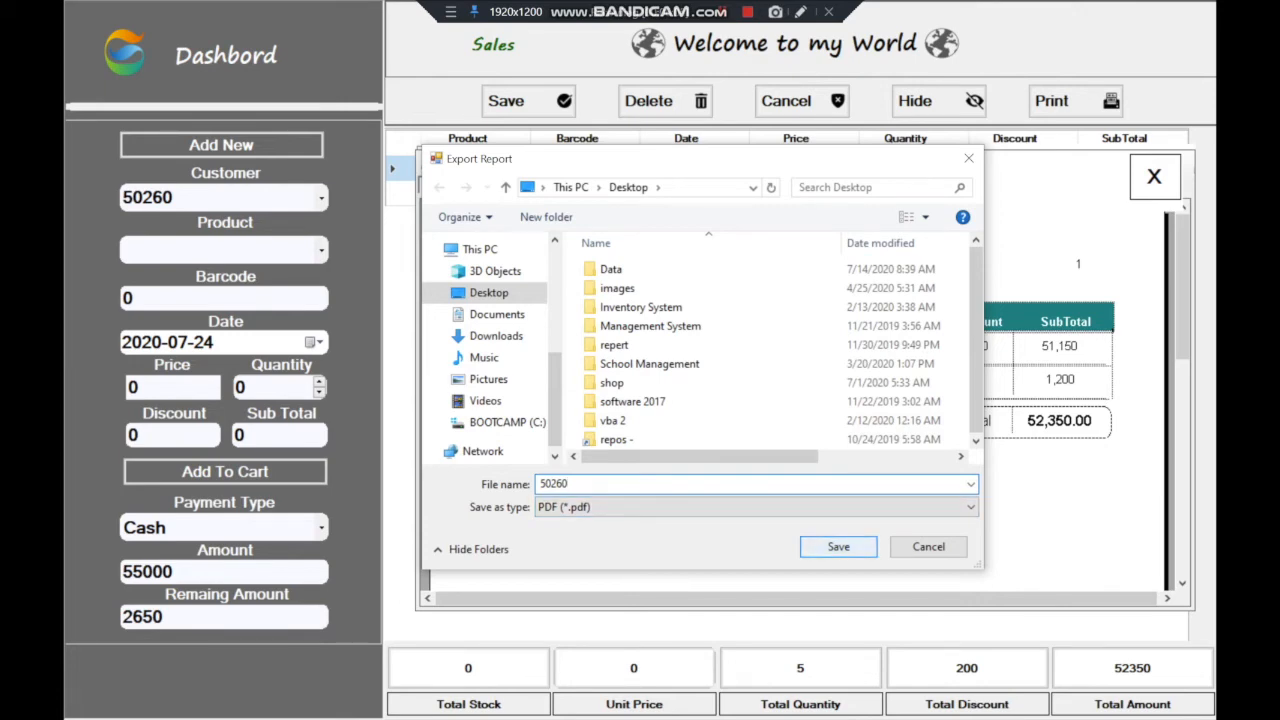
{"action": "key", "text": "Return"}
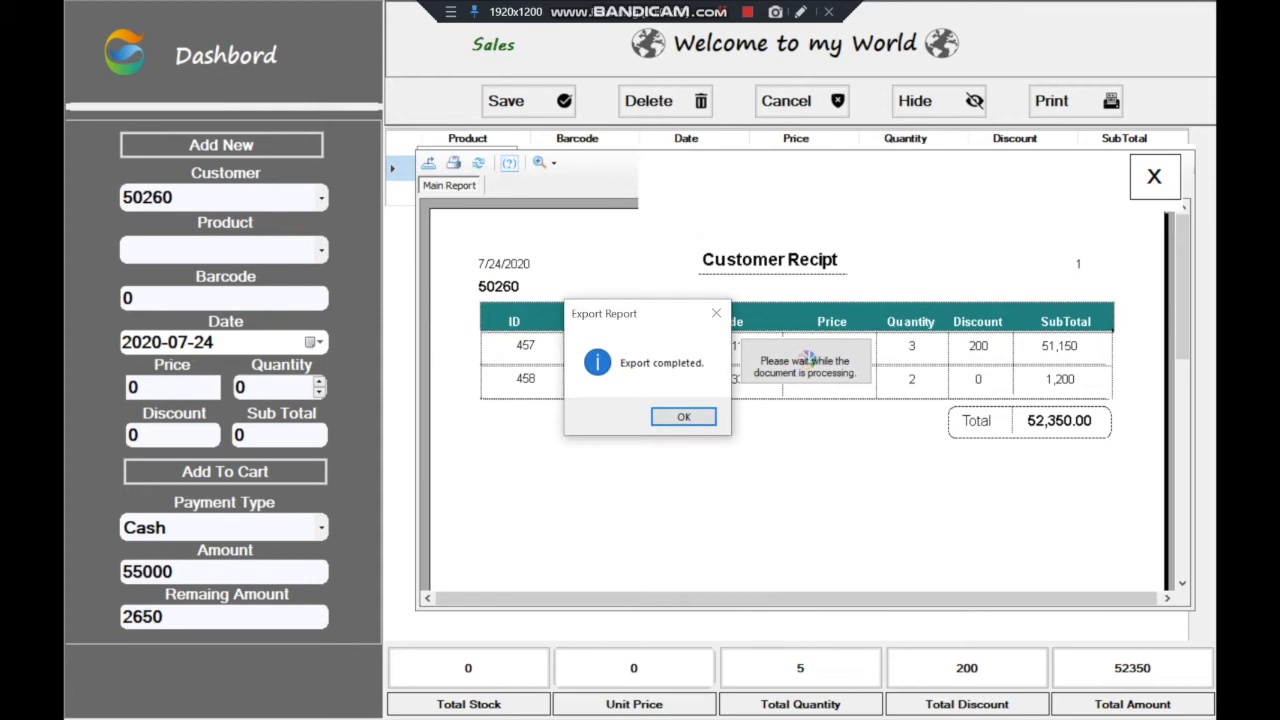
{"action": "key", "text": "Return"}
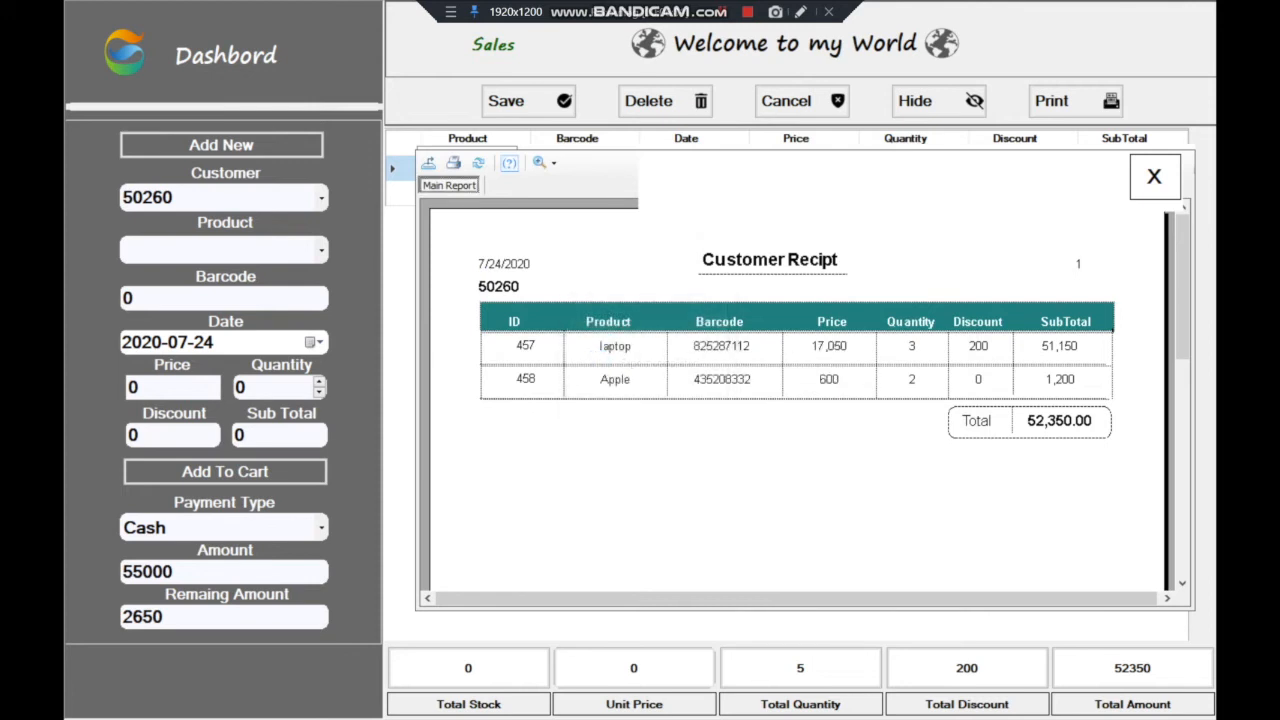
{"action": "left_click", "coordinate": [1154, 176]}
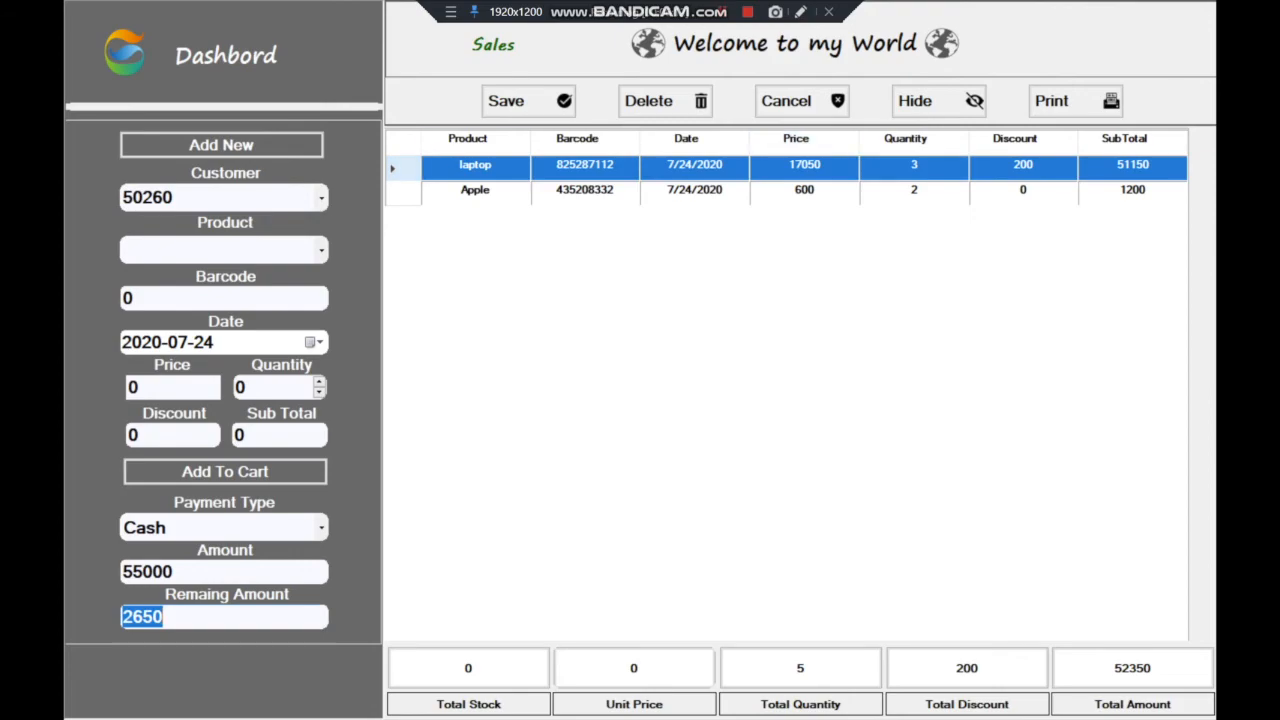
Return to the dashboard, minimize Werehouse, and open 50260.pdf from the desktop
{"action": "left_click", "coordinate": [228, 55]}
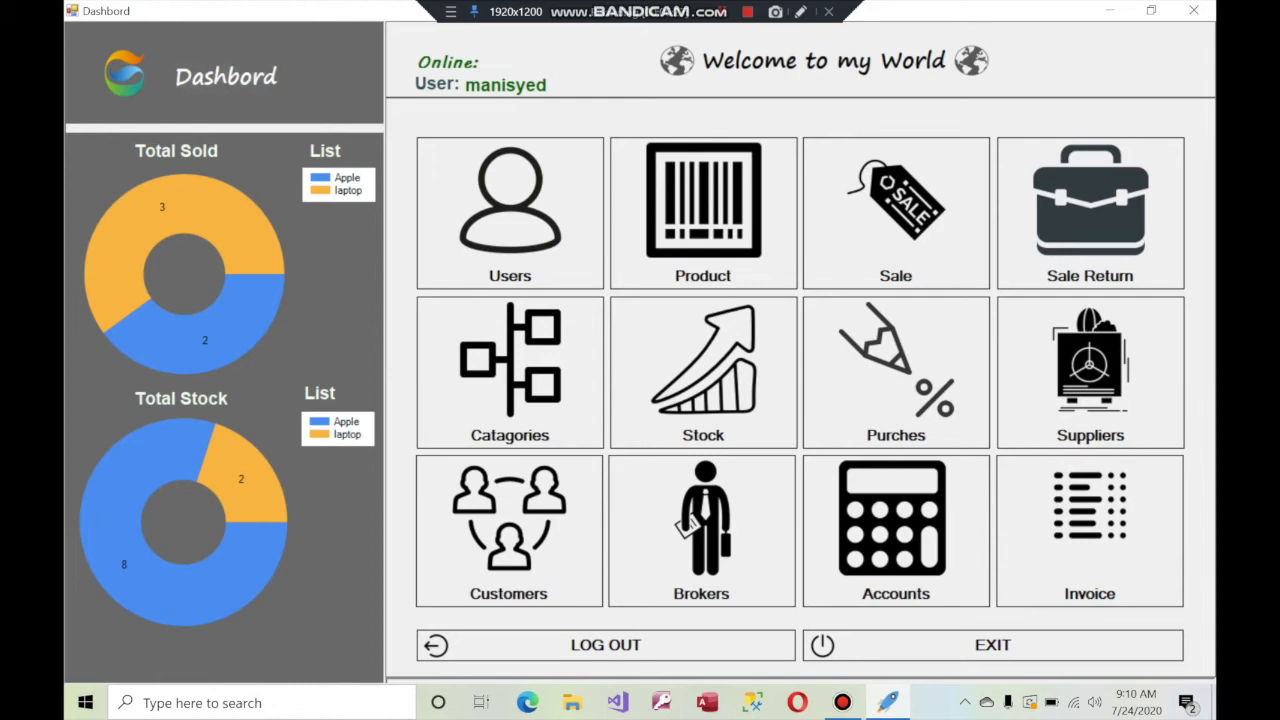
{"action": "left_click", "coordinate": [1110, 10]}
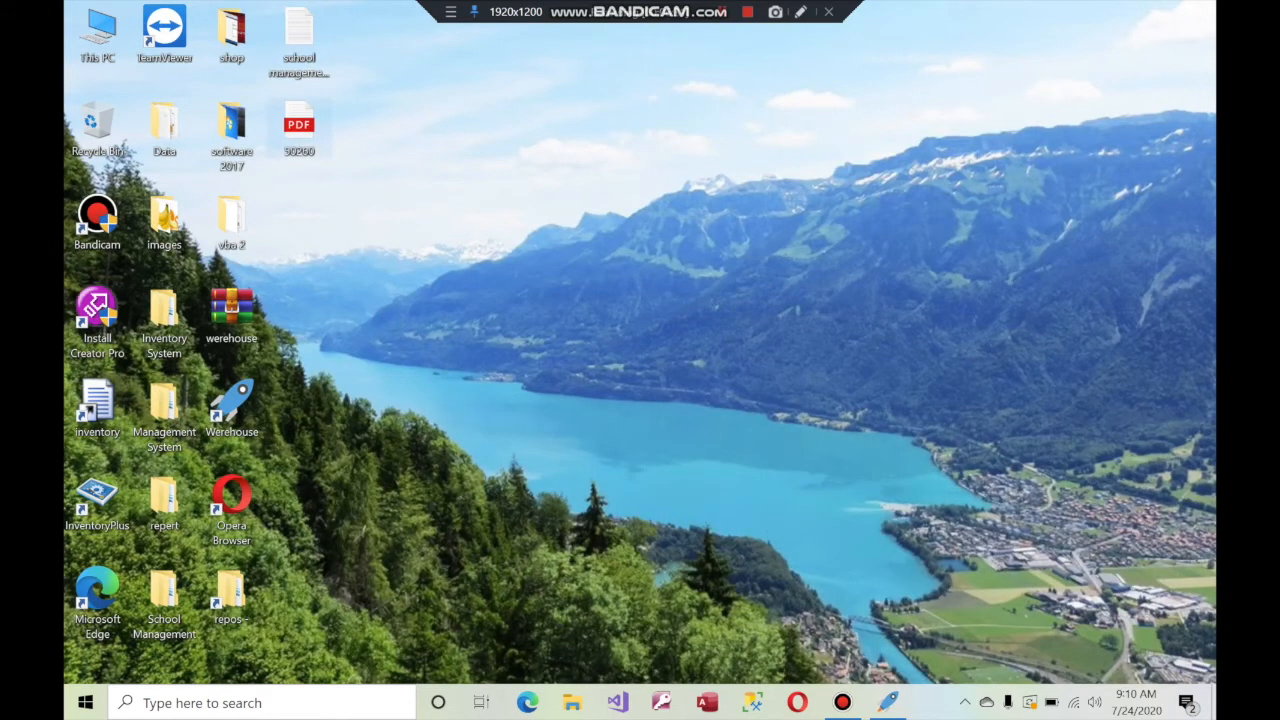
{"action": "left_click", "coordinate": [299, 128]}
{"action": "double_click", "coordinate": [299, 128]}
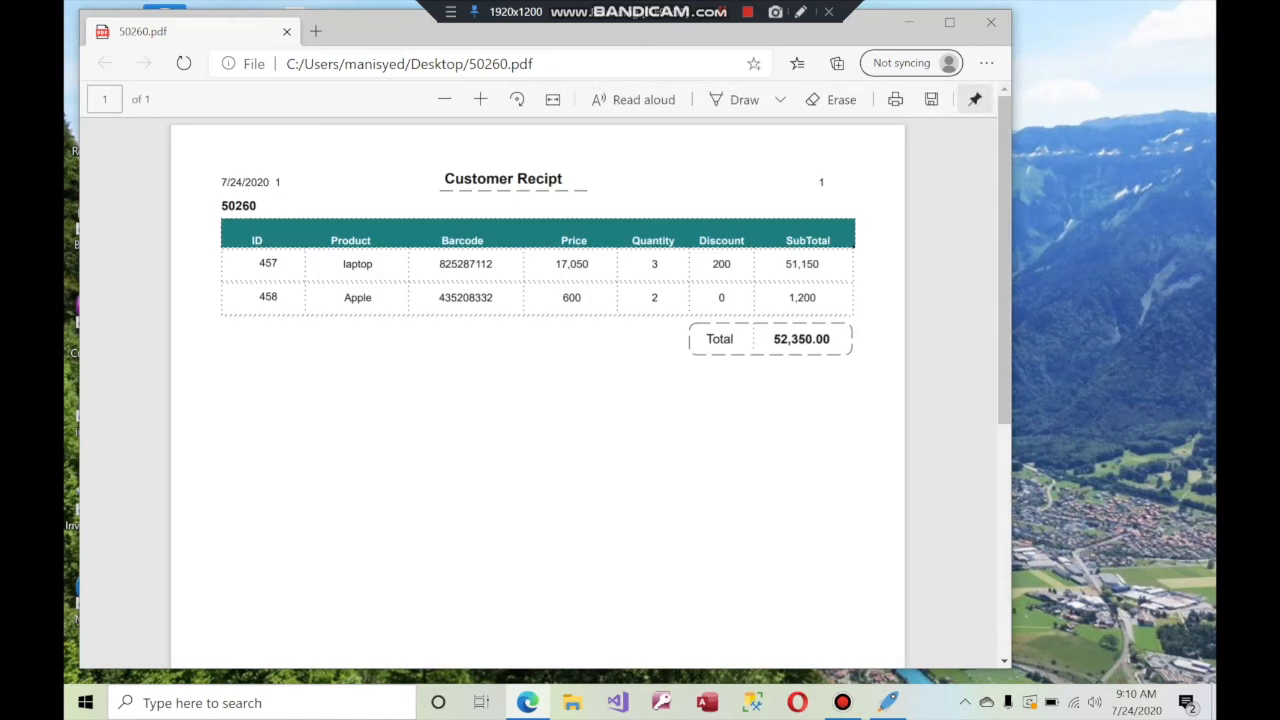
Inspect the PDF's heading and customer number 50260, then close the Edge window
{"action": "left_click_drag", "start_coordinate": [221, 205], "coordinate": [256, 205]}
{"action": "left_click", "coordinate": [262, 206]}
{"action": "left_click_drag", "start_coordinate": [228, 205], "coordinate": [317, 182]}
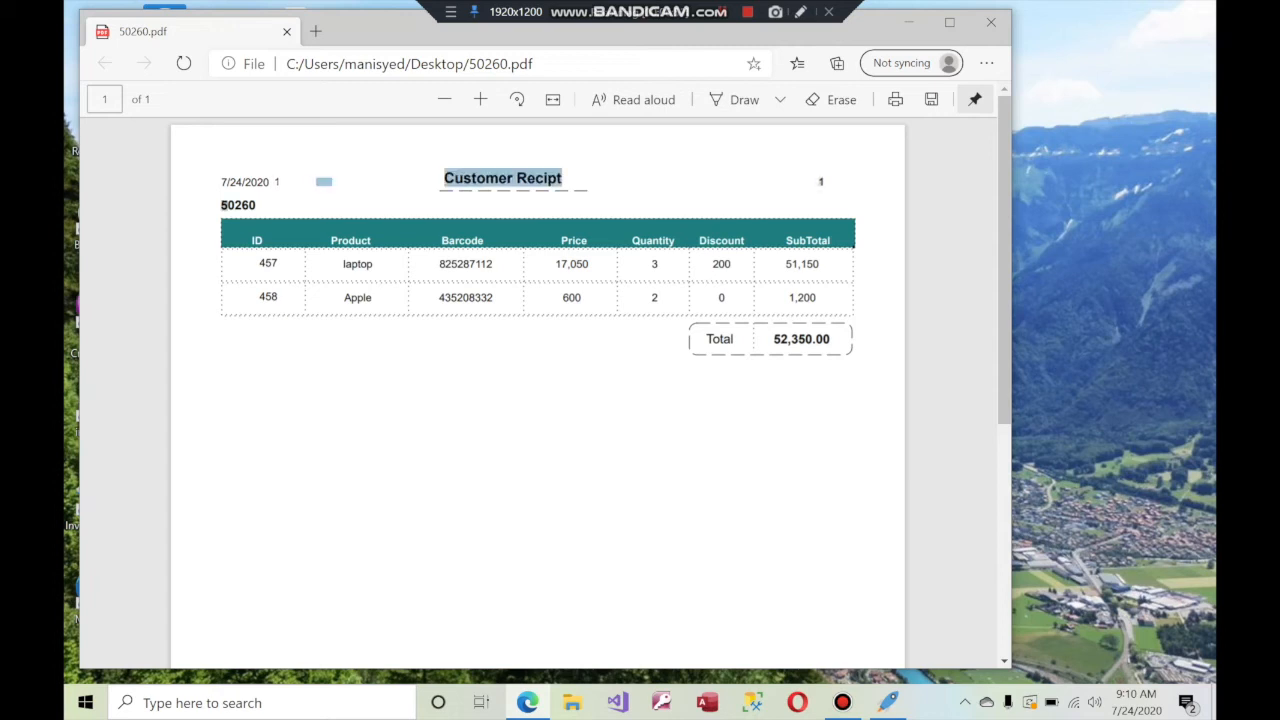
{"action": "double_click", "coordinate": [238, 205]}
{"action": "left_click", "coordinate": [277, 182]}
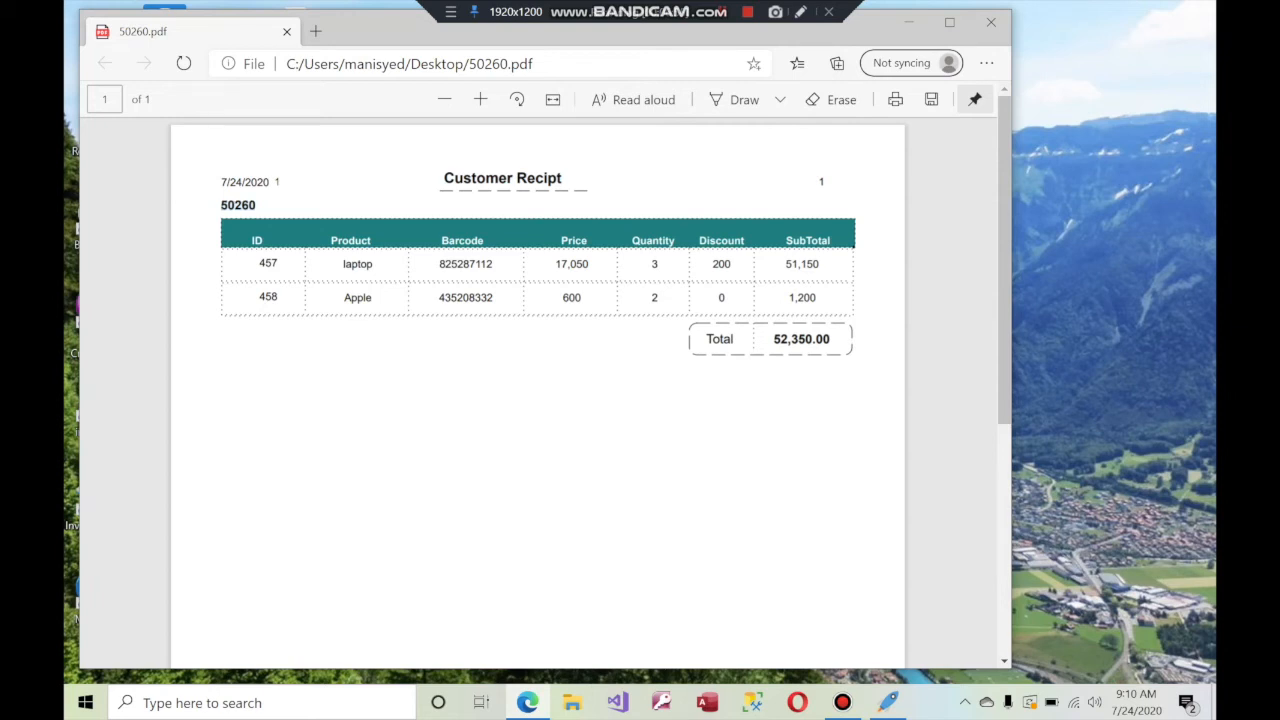
{"action": "double_click", "coordinate": [238, 205]}
{"action": "left_click", "coordinate": [991, 22]}
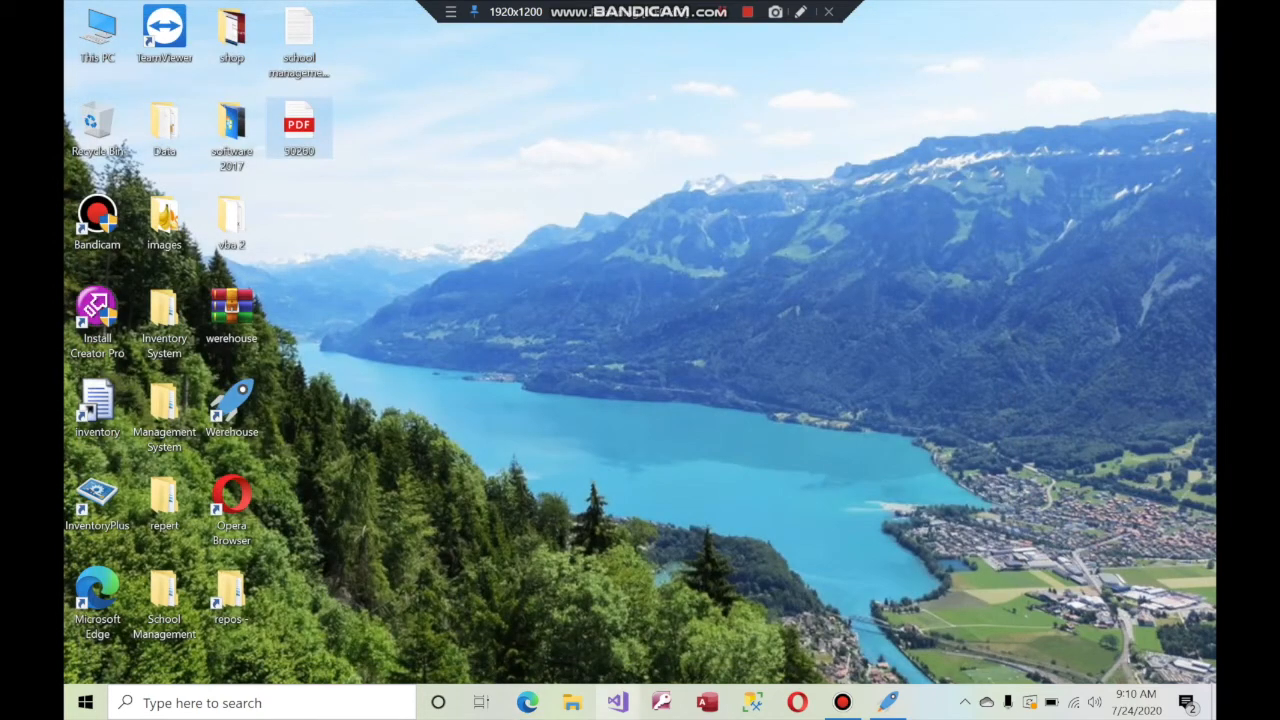
{"action": "left_click", "coordinate": [888, 702]}
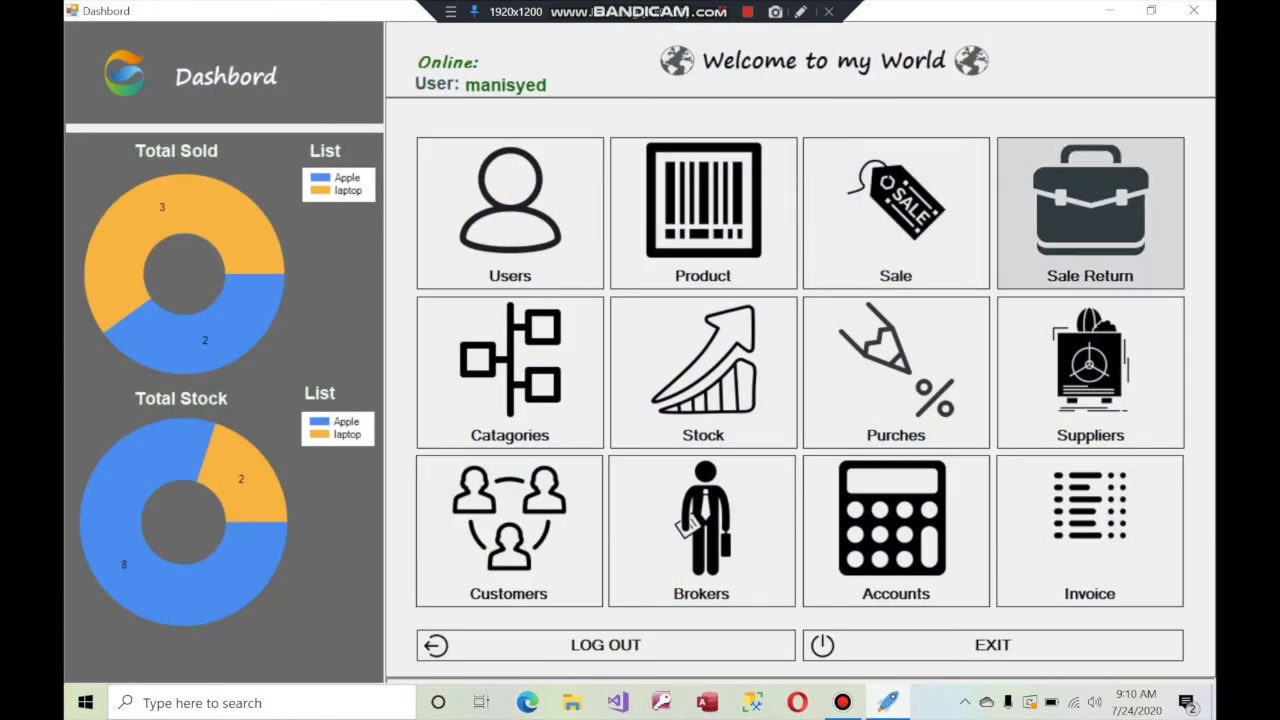
{"action": "left_click", "coordinate": [1090, 212]}
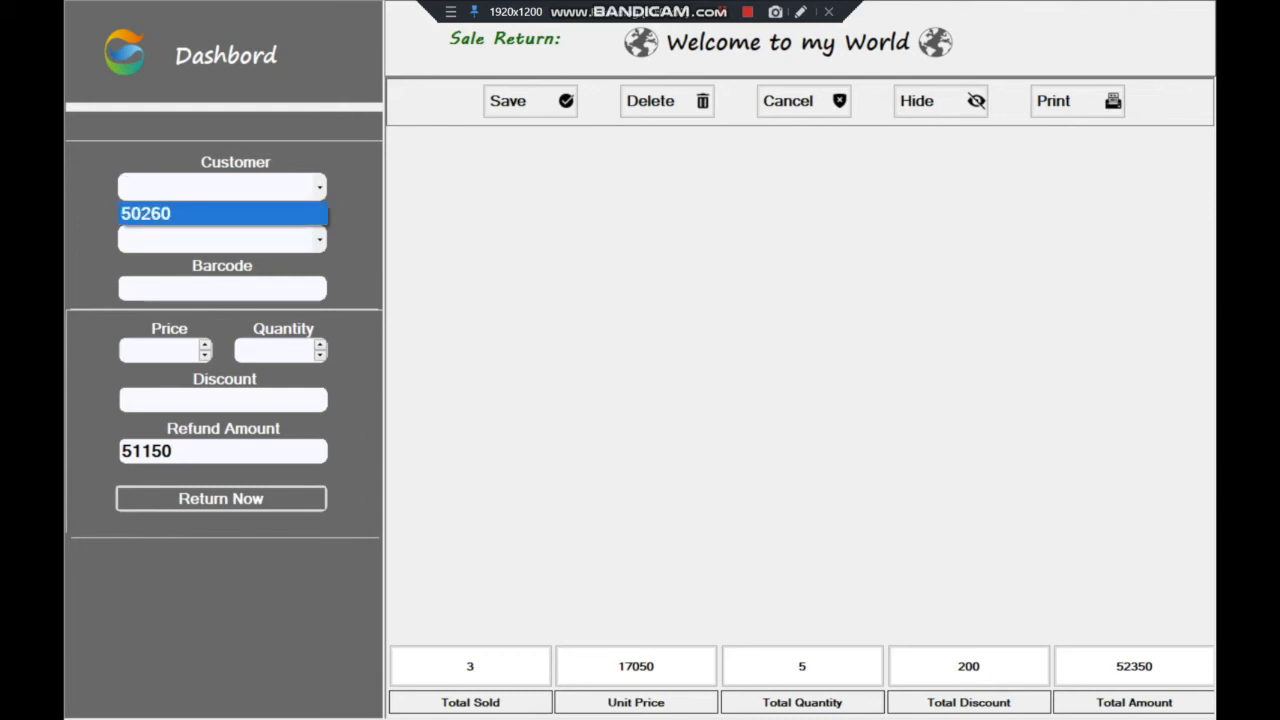
{"action": "key", "text": "Escape"}
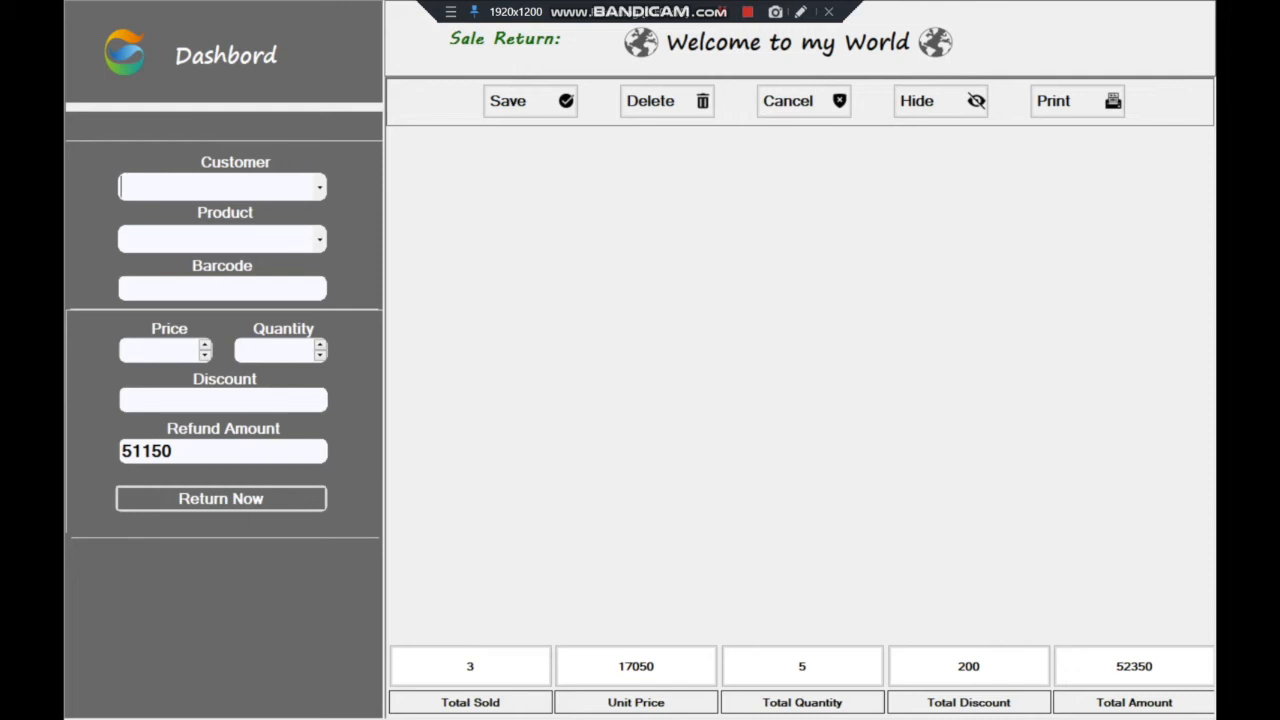
{"action": "type", "text": "50260"}
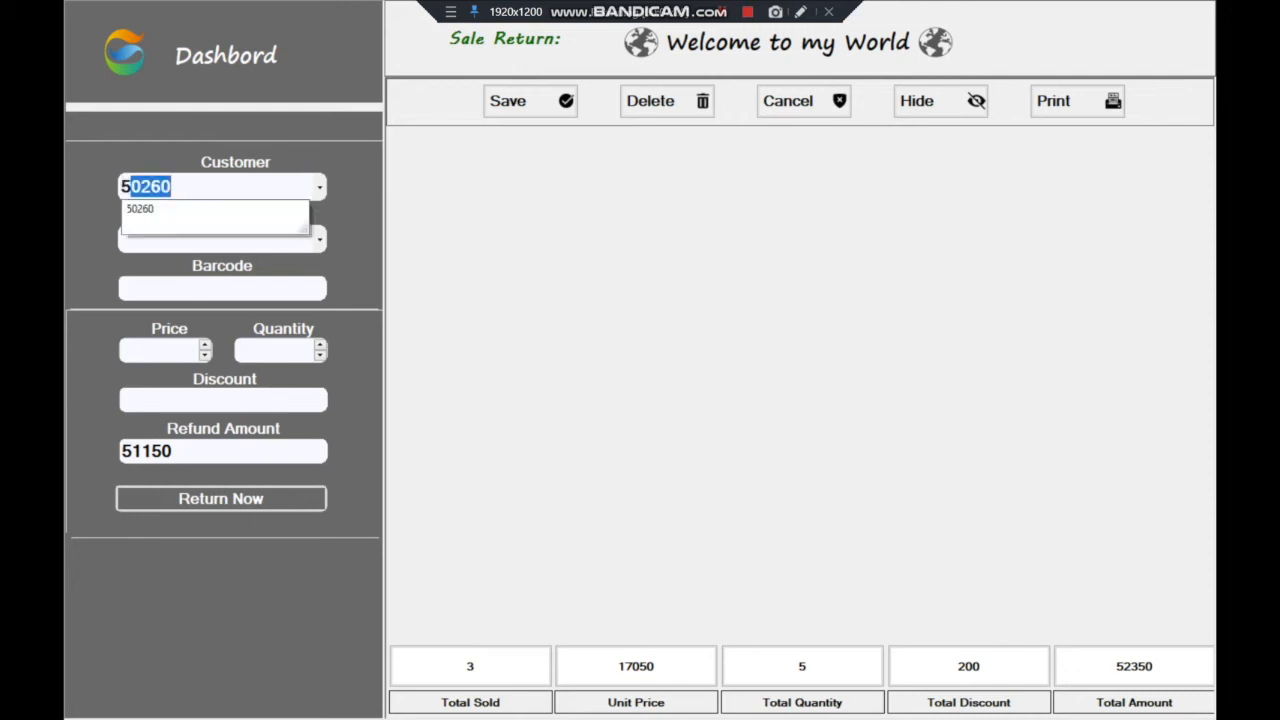
{"action": "key", "text": "Down"}
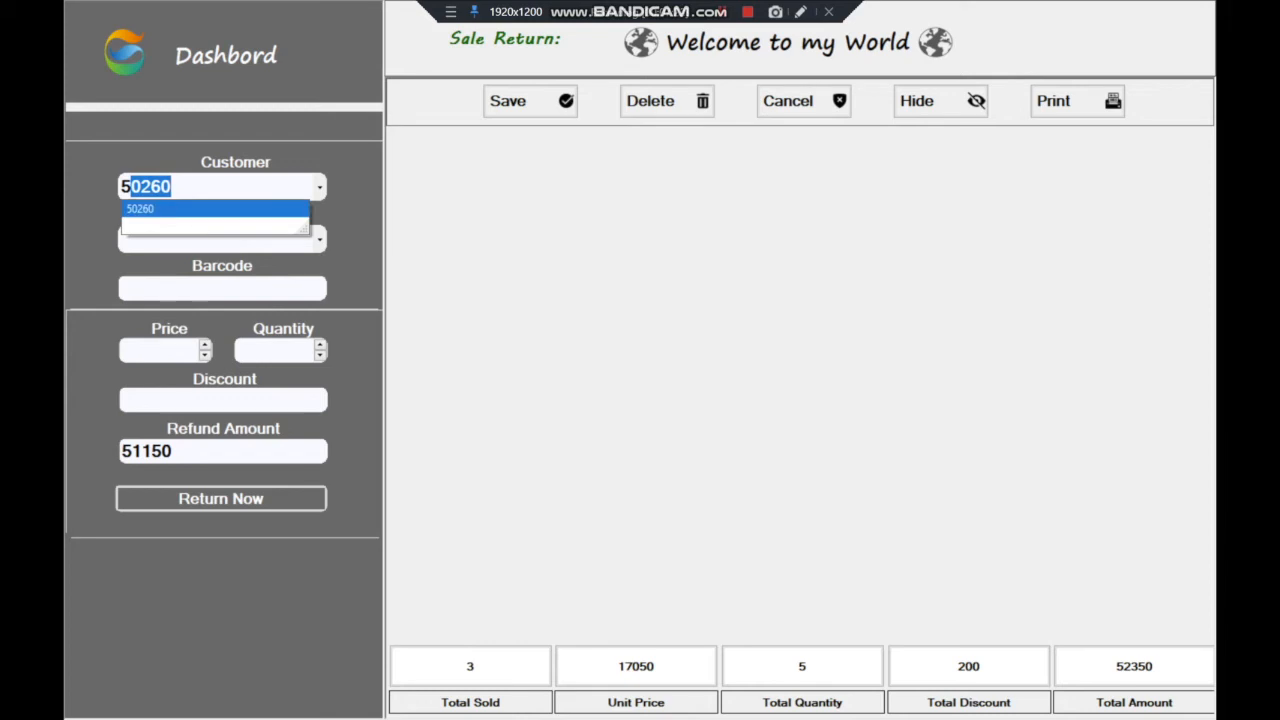
{"action": "key", "text": "Return"}
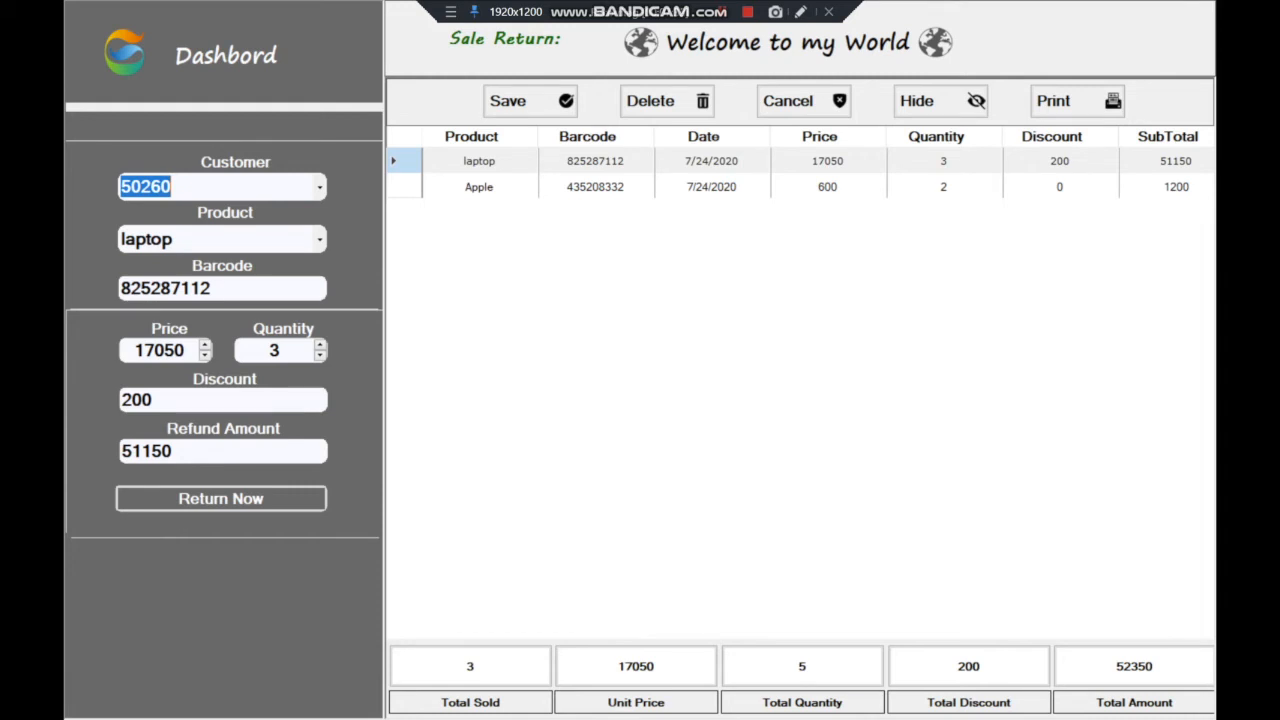
Return one laptop with a 100 discount for a 17050 refund
{"action": "left_click", "coordinate": [320, 356]}
{"action": "left_click", "coordinate": [320, 356]}
{"action": "double_click", "coordinate": [272, 350]}
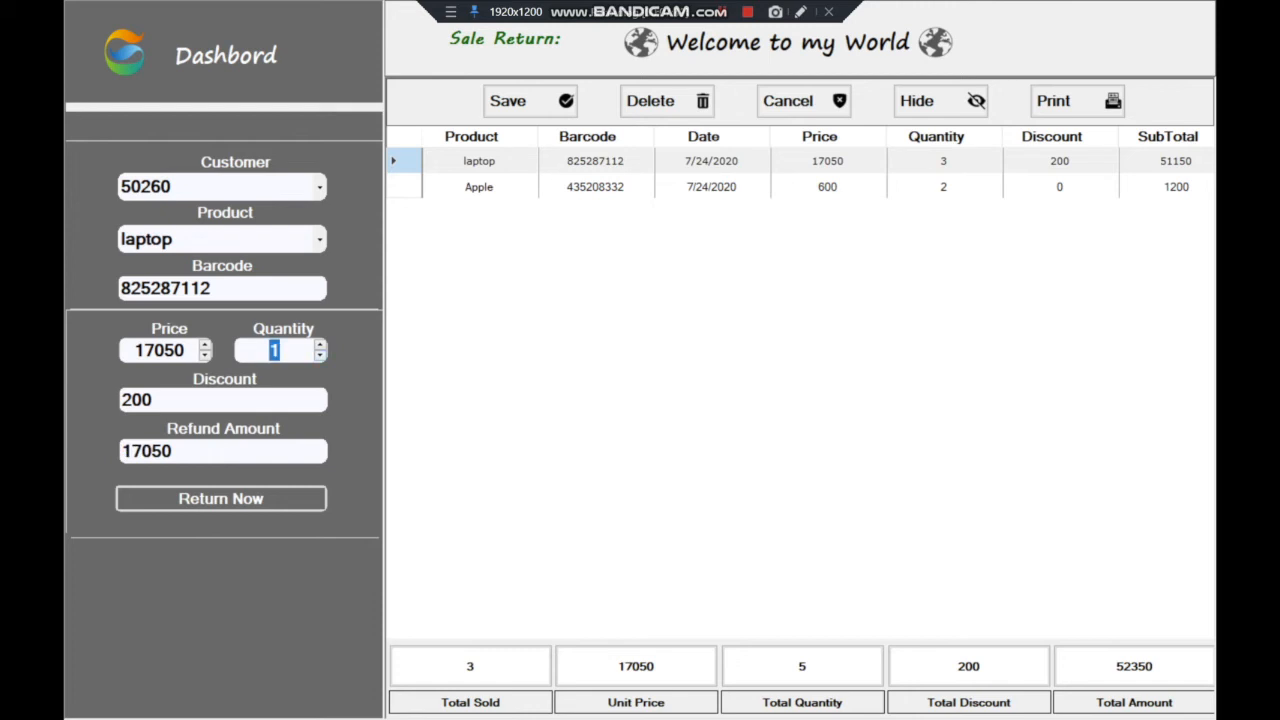
{"action": "key", "text": "Tab"}
{"action": "type", "text": "100"}
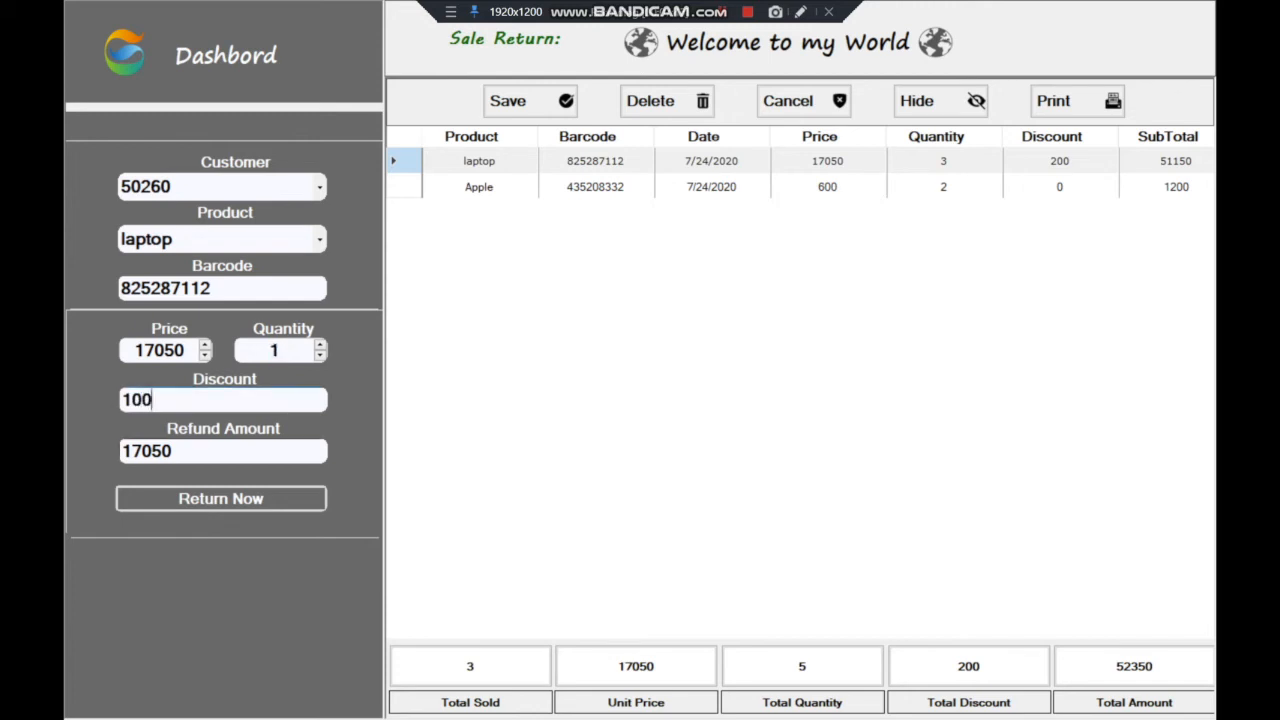
{"action": "key", "text": "Tab"}
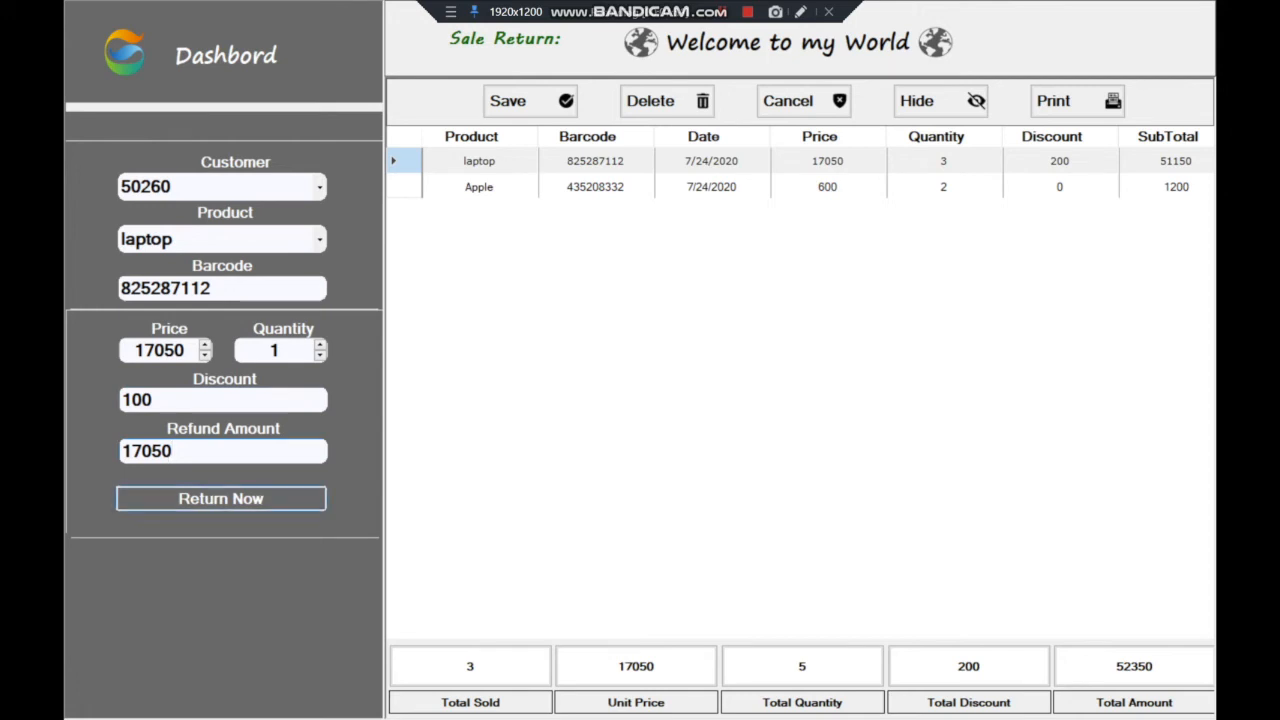
{"action": "key", "text": "Return"}
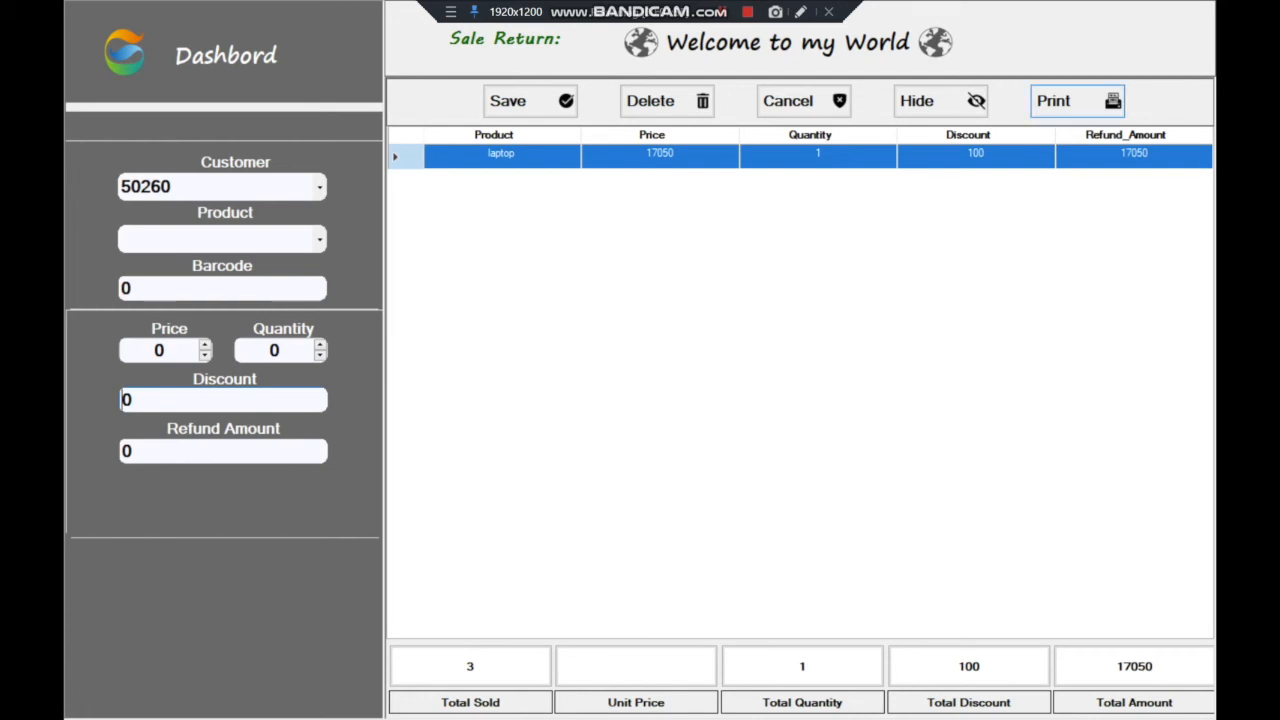
{"action": "left_click", "coordinate": [1077, 101]}
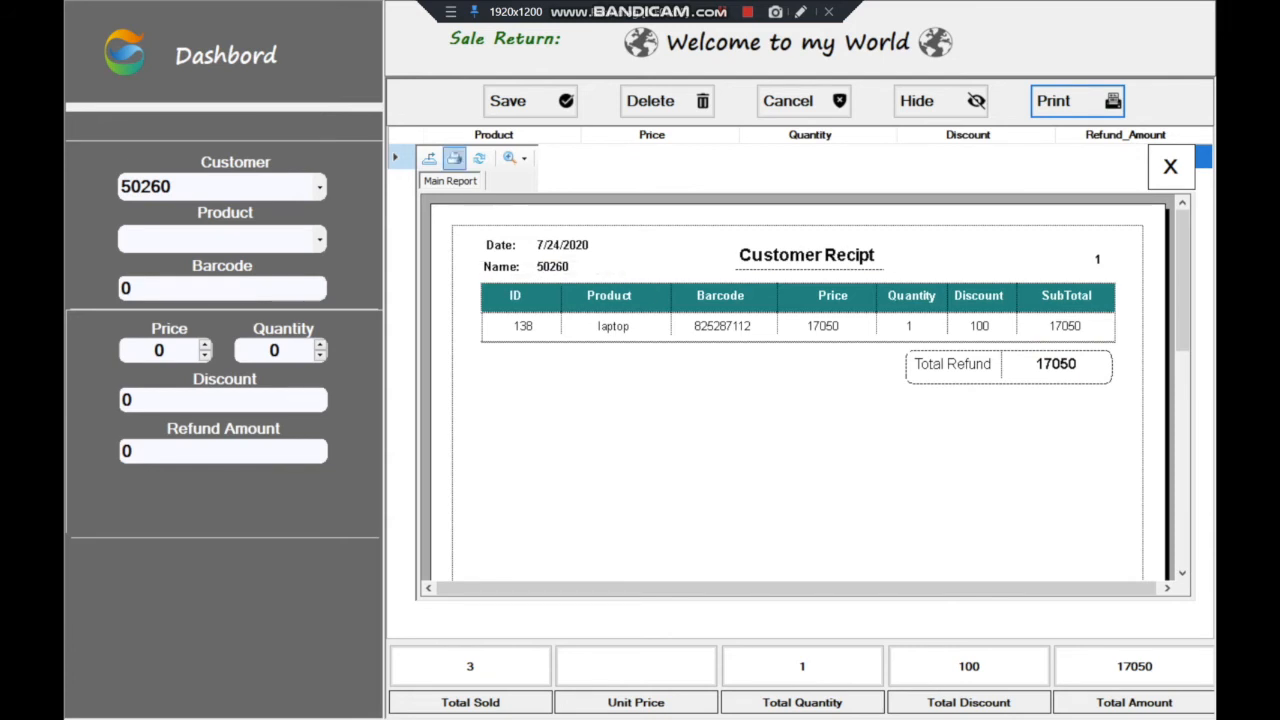
{"action": "left_click", "coordinate": [455, 158]}
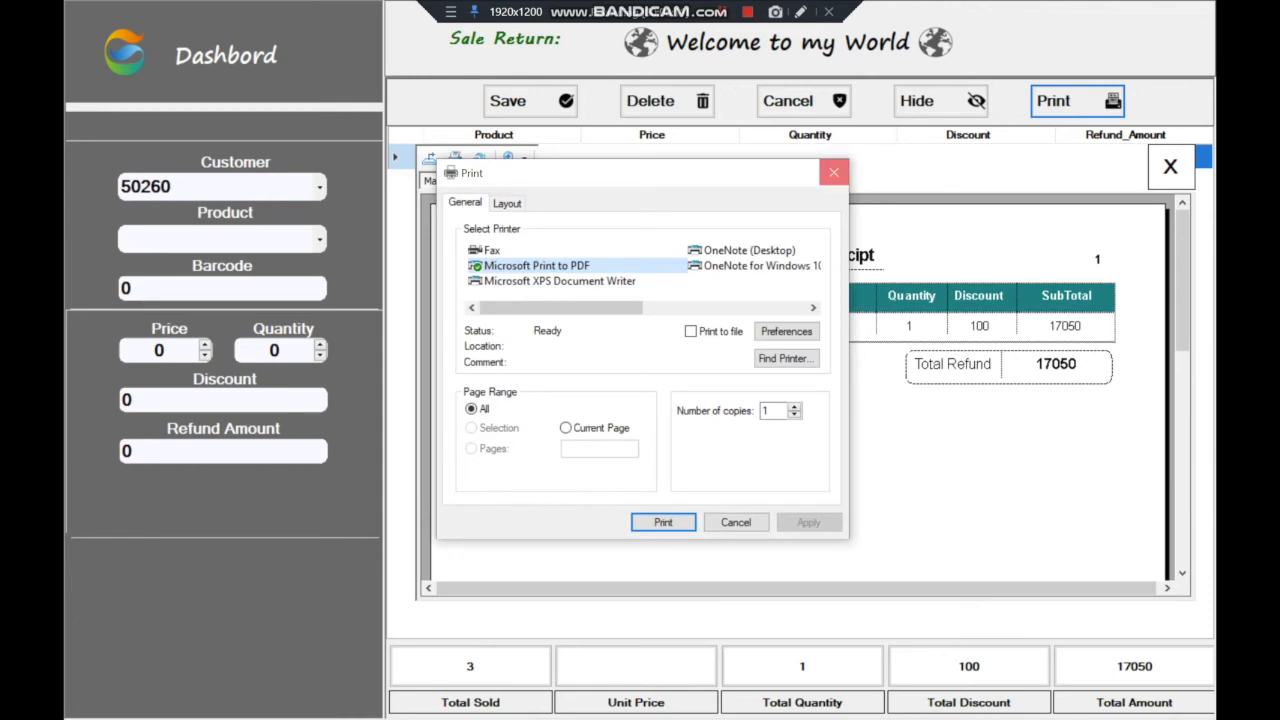
{"action": "left_click", "coordinate": [834, 173]}
{"action": "left_click", "coordinate": [1171, 167]}
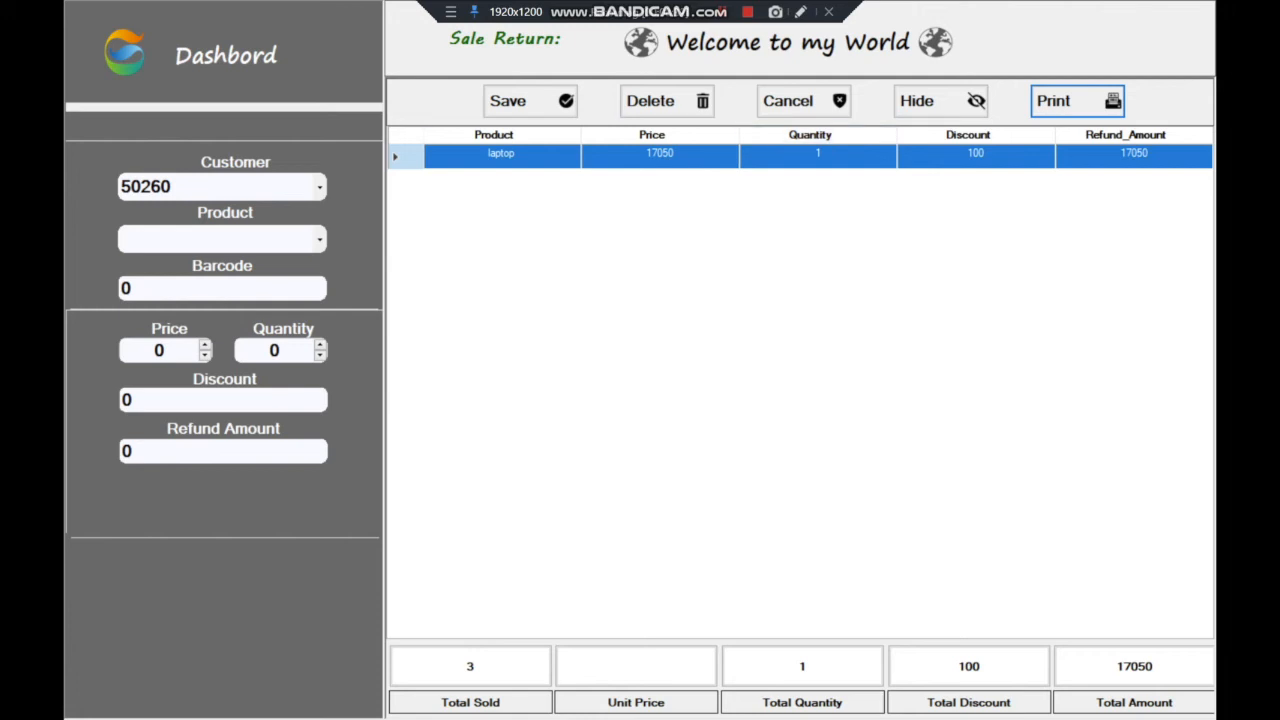
Go back to the Dashboard and open the Sale tile for an empty cart
{"action": "left_click", "coordinate": [225, 55]}
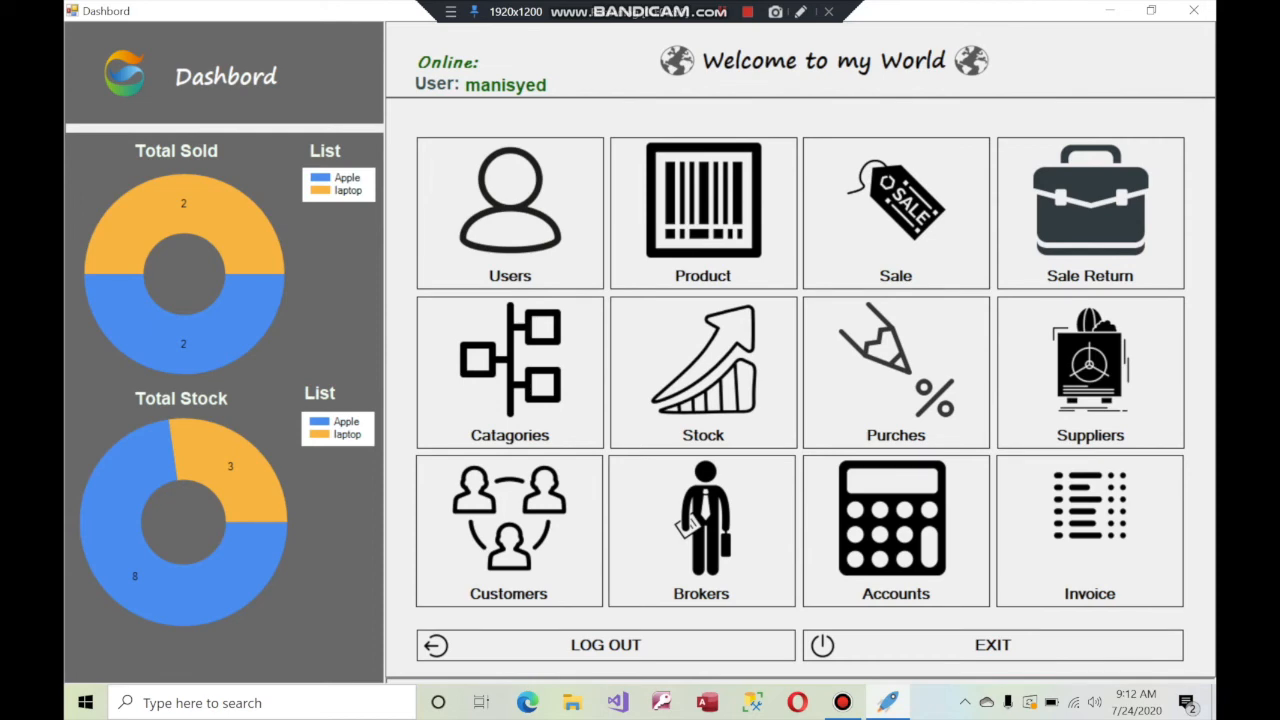
{"action": "left_click", "coordinate": [703, 372]}
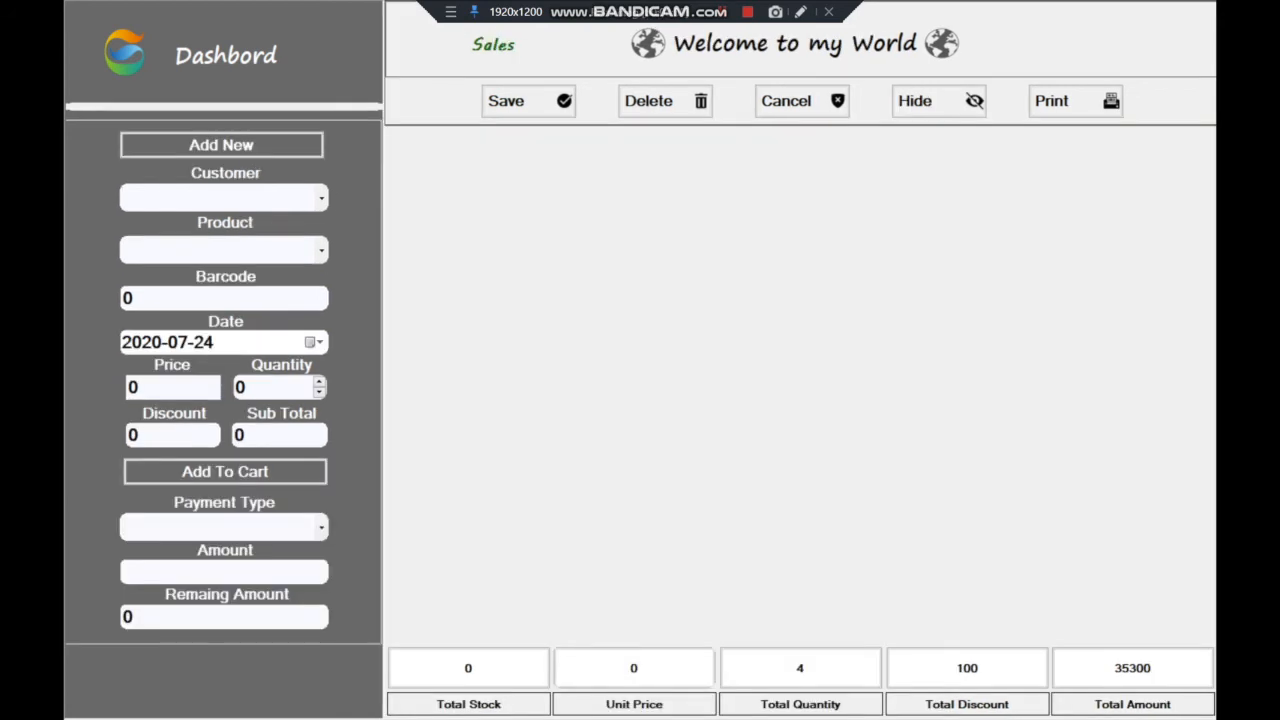
Select the second customer and add 2 laptops, sub total 34100, to the cart
{"action": "left_click", "coordinate": [321, 198]}
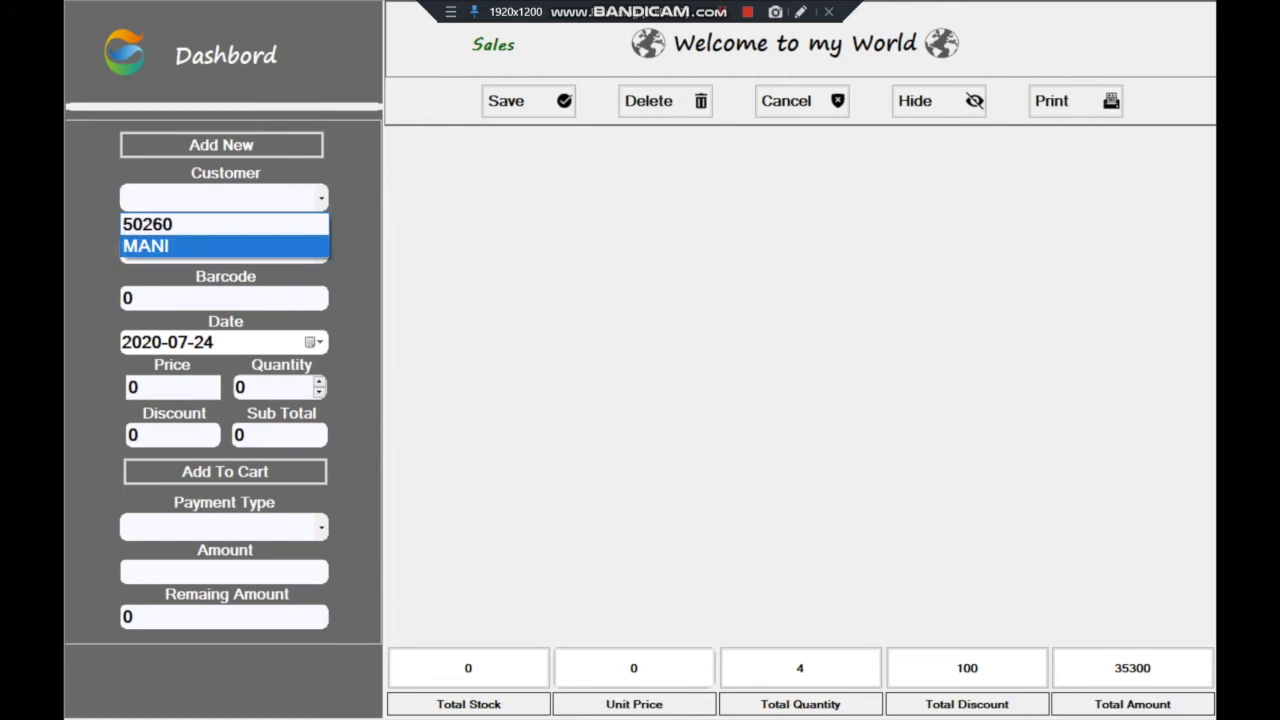
{"action": "left_click", "coordinate": [224, 246]}
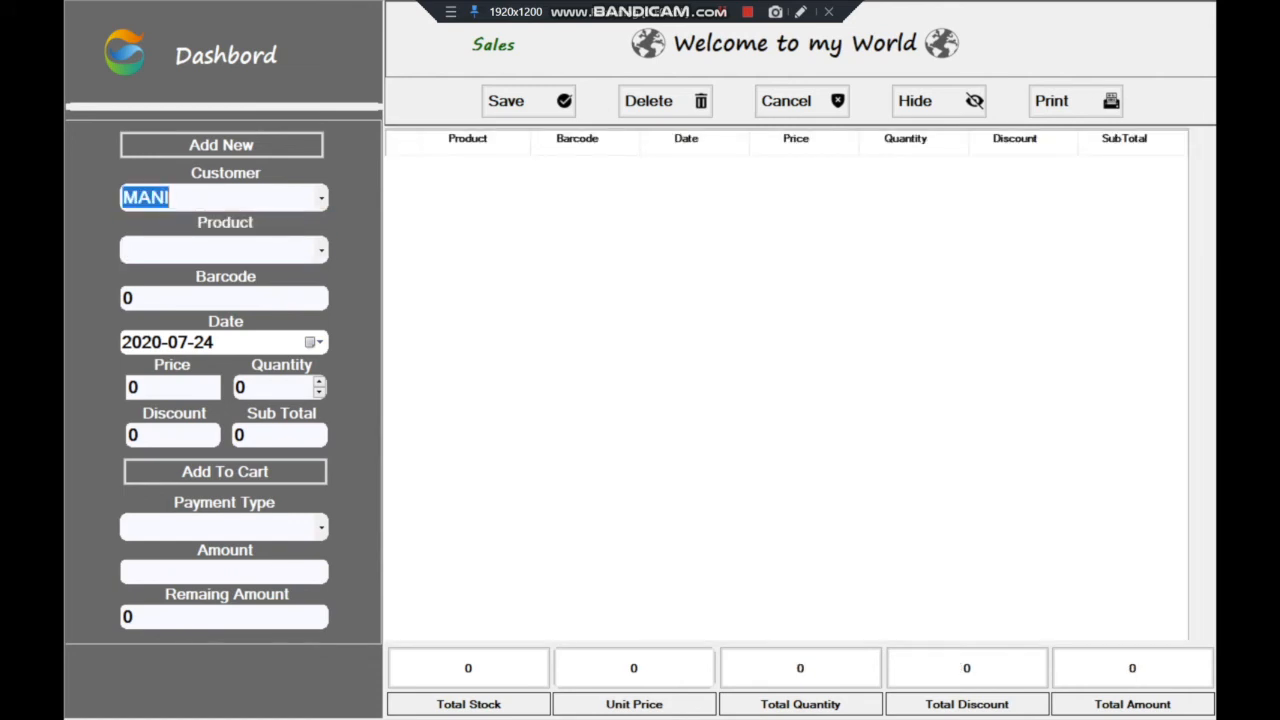
{"action": "left_click", "coordinate": [321, 249]}
{"action": "left_click", "coordinate": [148, 298]}
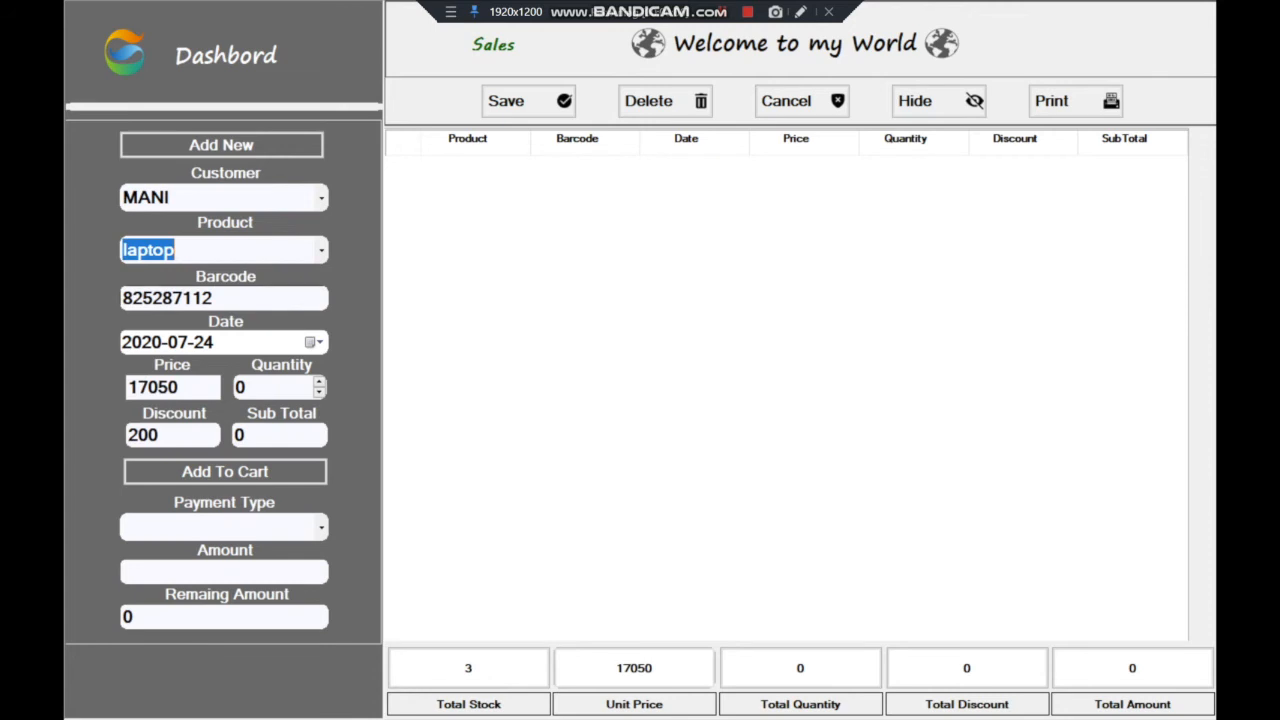
{"action": "left_click", "coordinate": [319, 382]}
{"action": "left_click", "coordinate": [319, 382]}
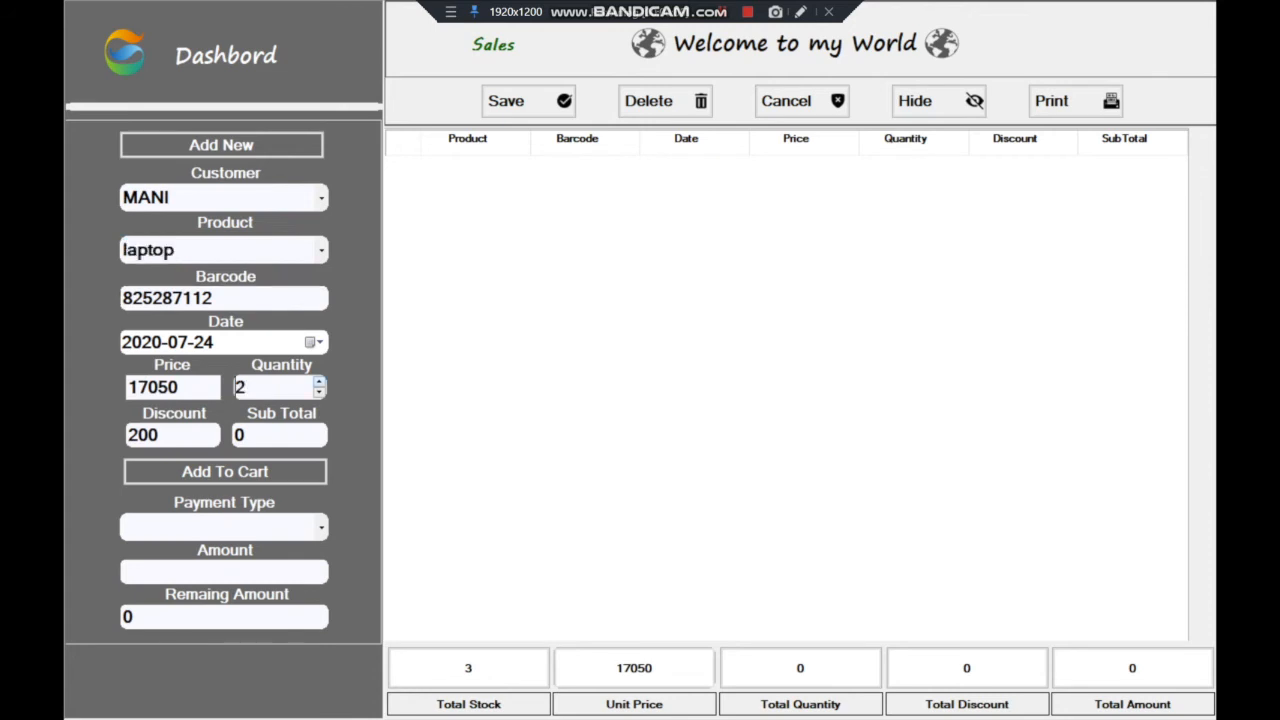
{"action": "left_click", "coordinate": [274, 434]}
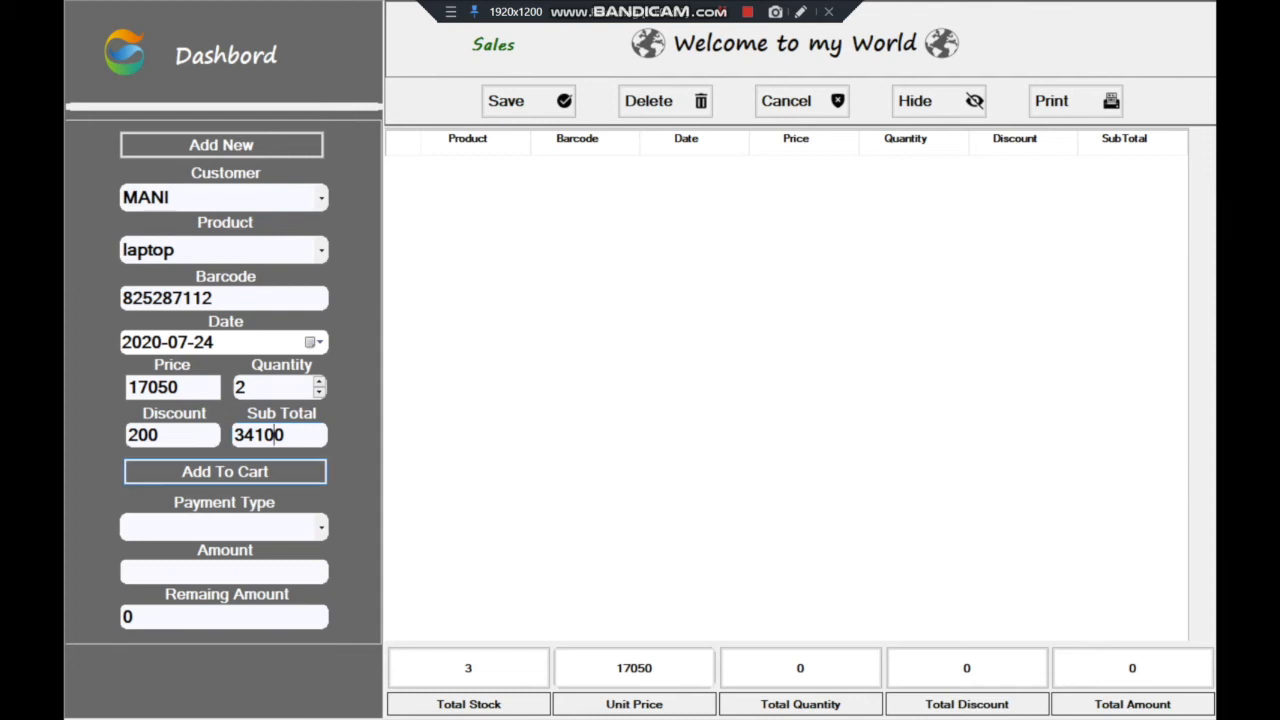
{"action": "left_click", "coordinate": [225, 472]}
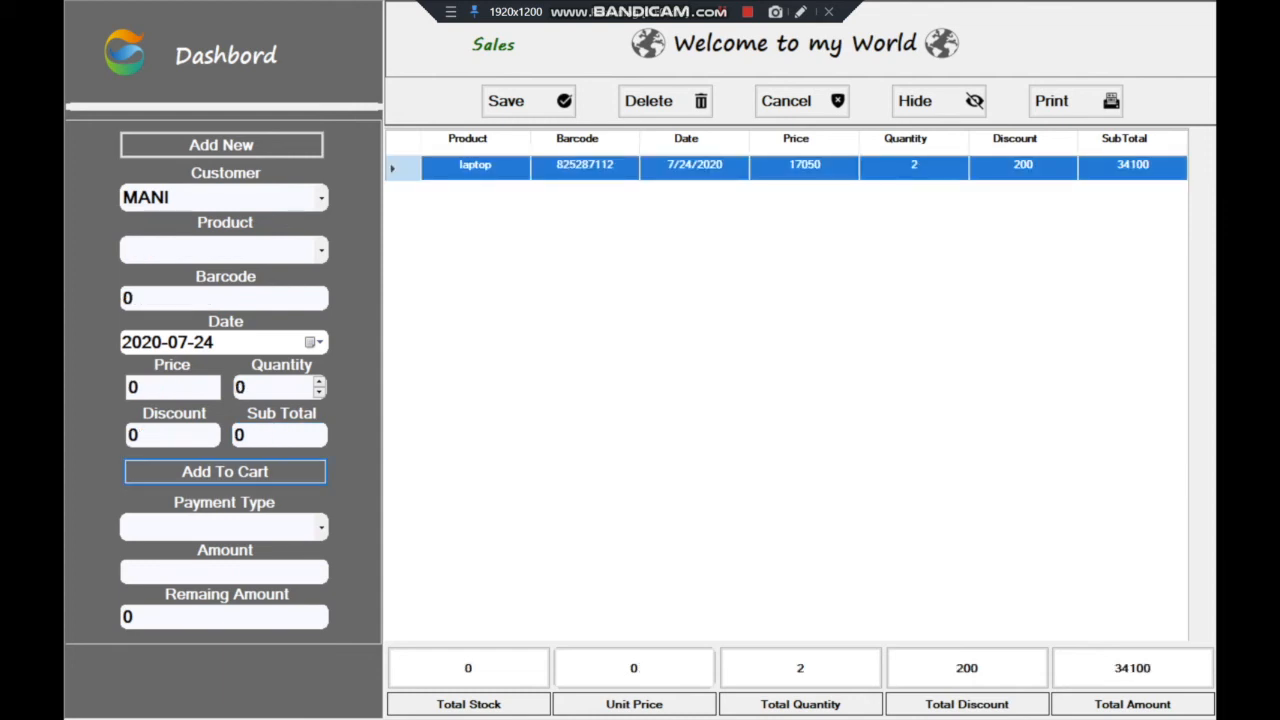
Add 3 Apple items, sub total 1800, bringing the cart to 35900
{"action": "left_click", "coordinate": [321, 250]}
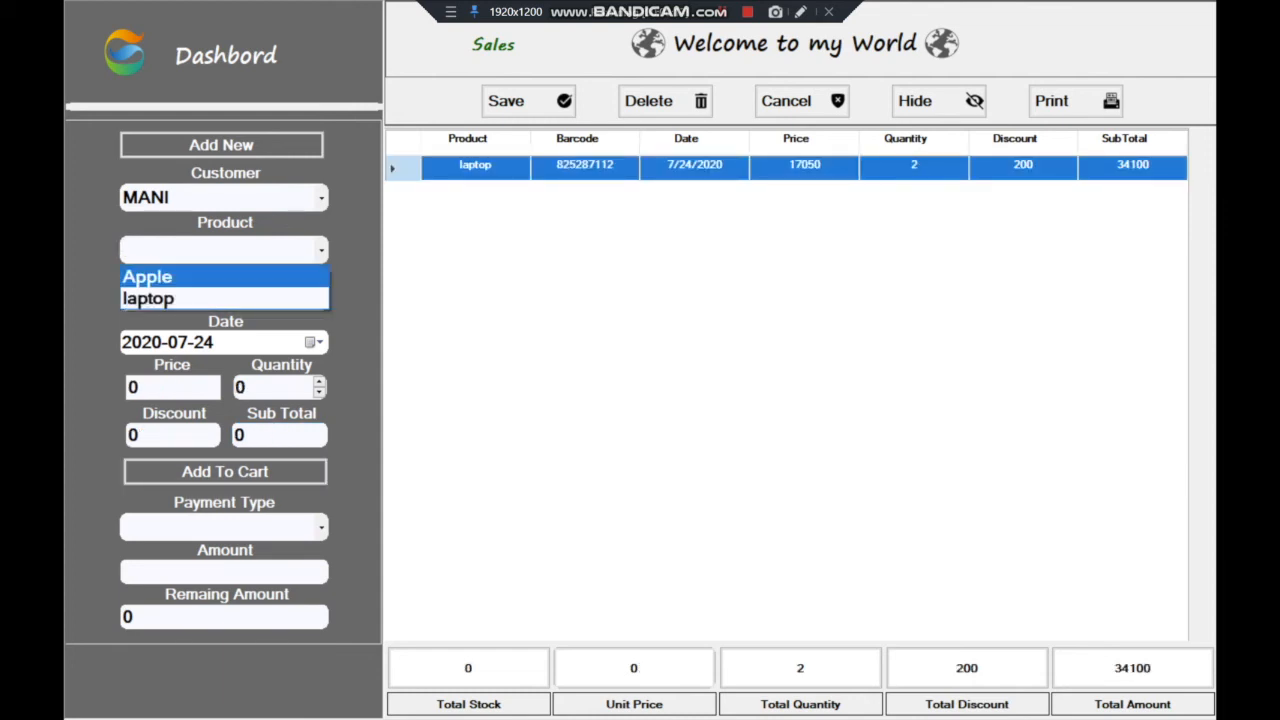
{"action": "left_click", "coordinate": [148, 277]}
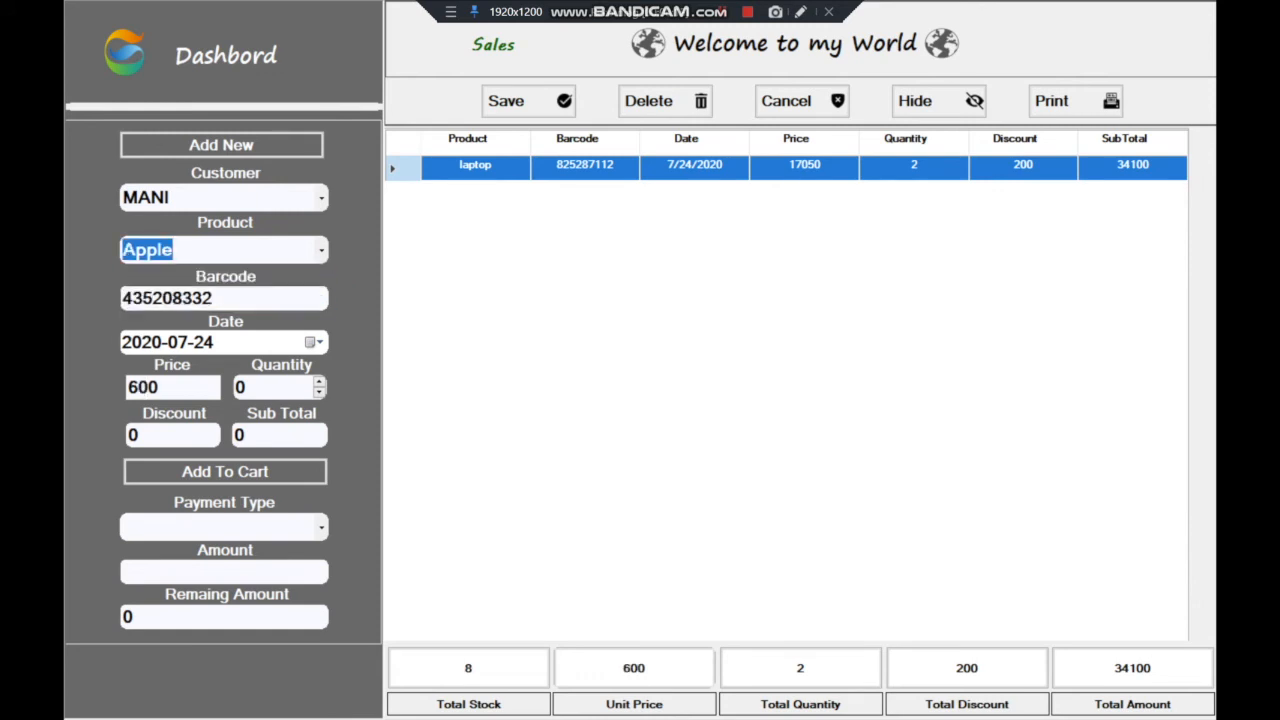
{"action": "left_click", "coordinate": [319, 381]}
{"action": "left_click", "coordinate": [319, 381]}
{"action": "left_click", "coordinate": [319, 381]}
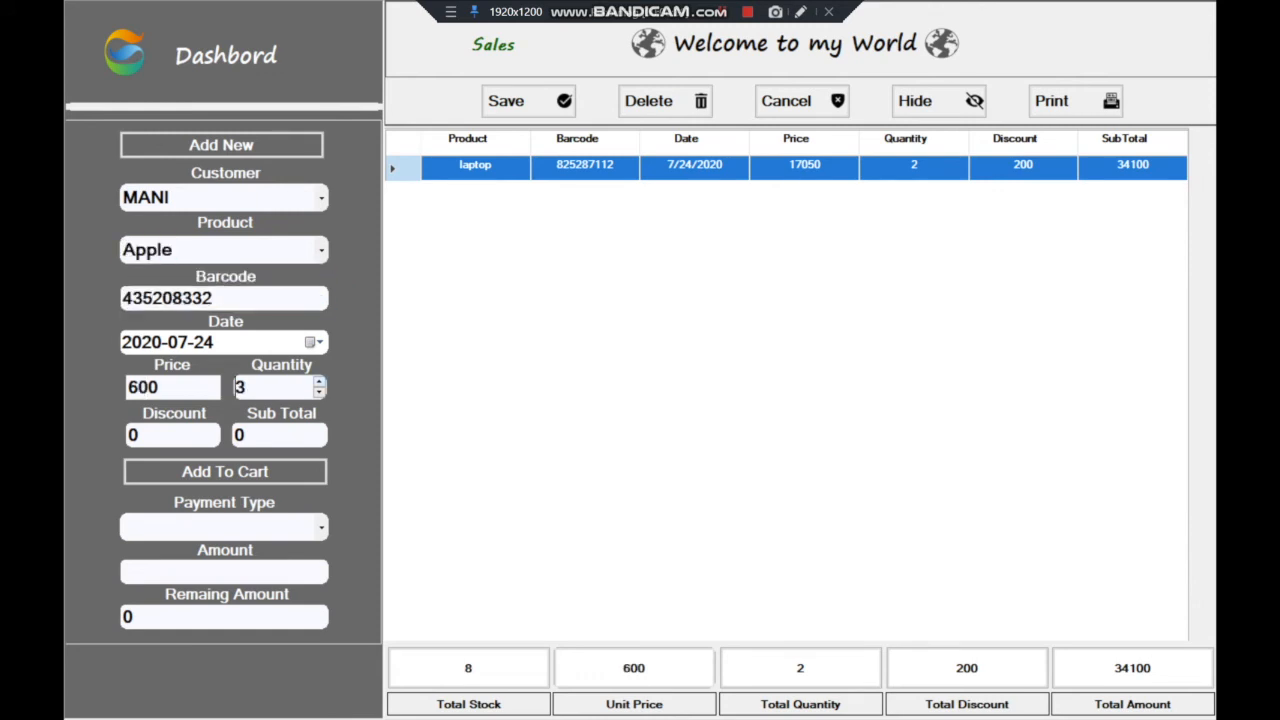
{"action": "left_click", "coordinate": [285, 435]}
{"action": "left_click", "coordinate": [225, 472]}
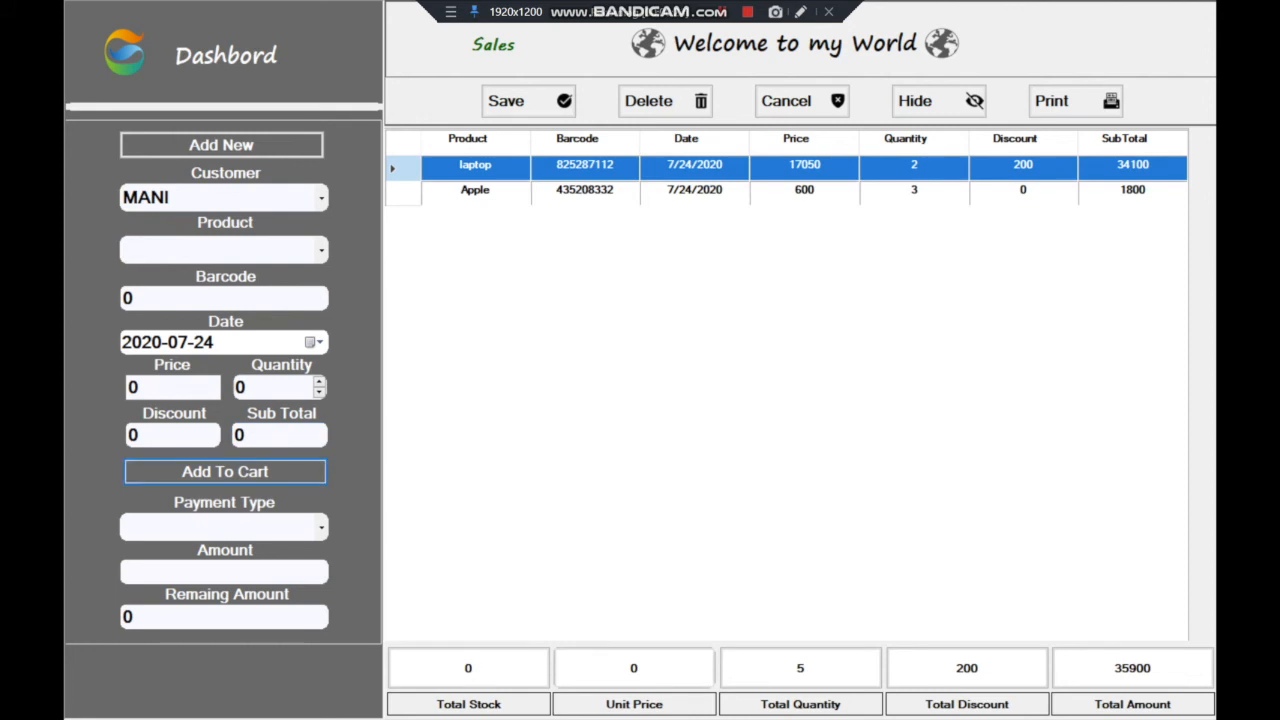
{"action": "left_click", "coordinate": [321, 527]}
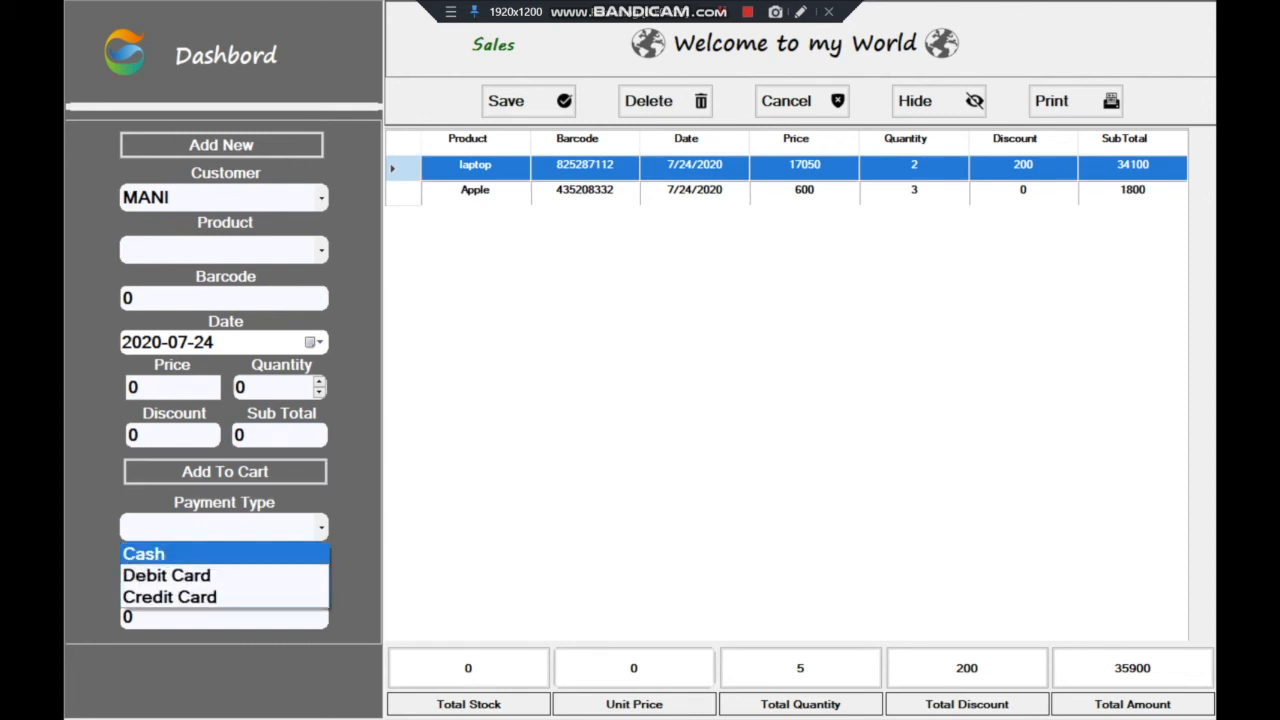
Pay the 35900 sale in cash, correcting the rejected 35000 entry to 35900
{"action": "left_click", "coordinate": [145, 554]}
{"action": "left_click", "coordinate": [224, 572]}
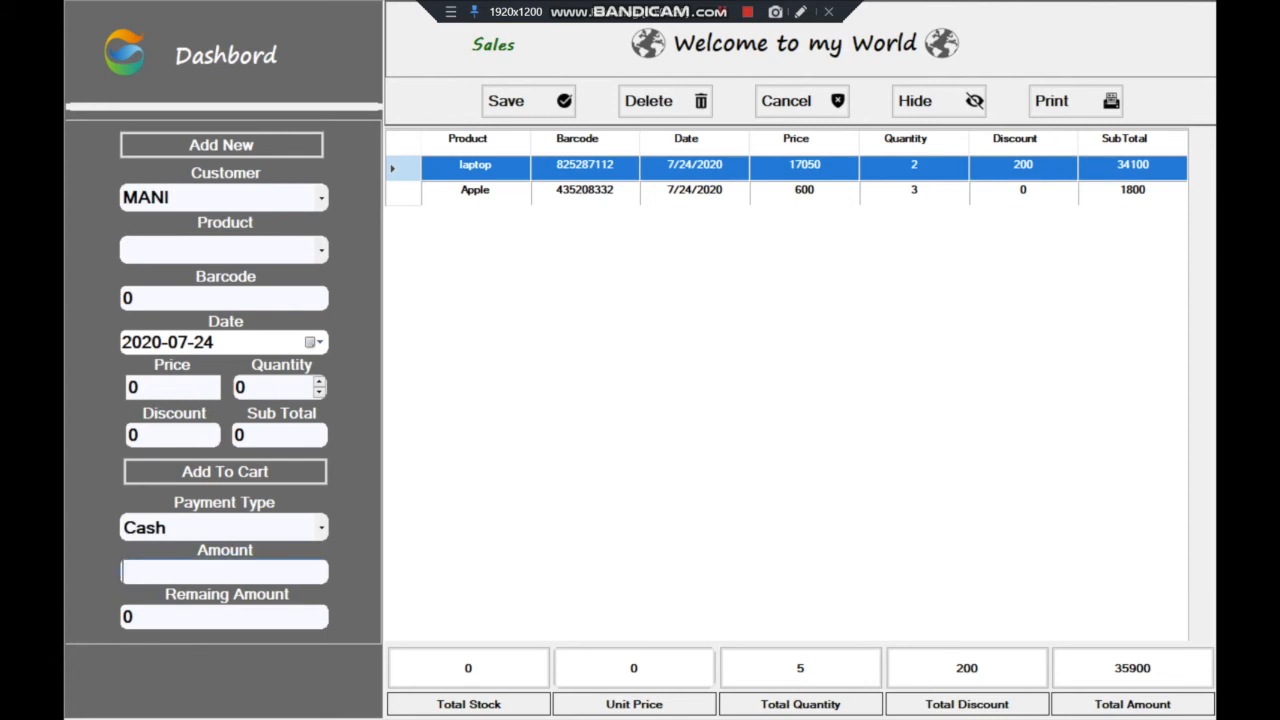
{"action": "type", "text": "35000"}
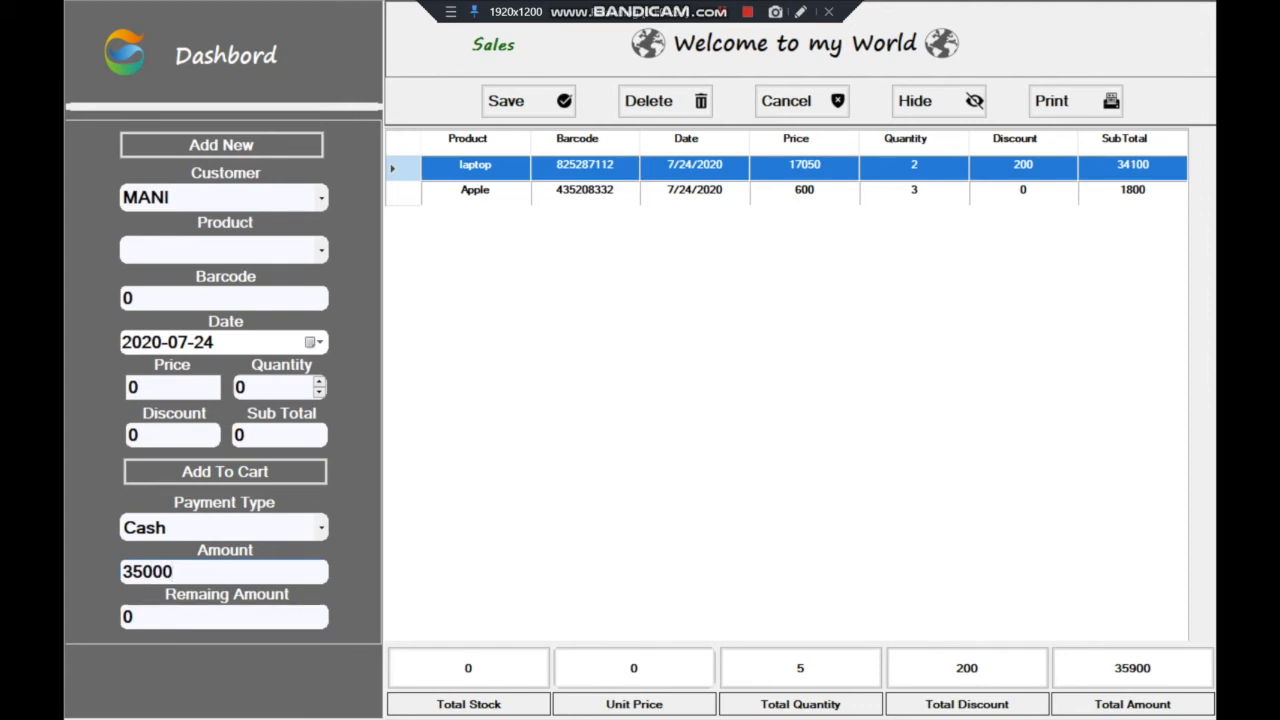
{"action": "key", "text": "Return"}
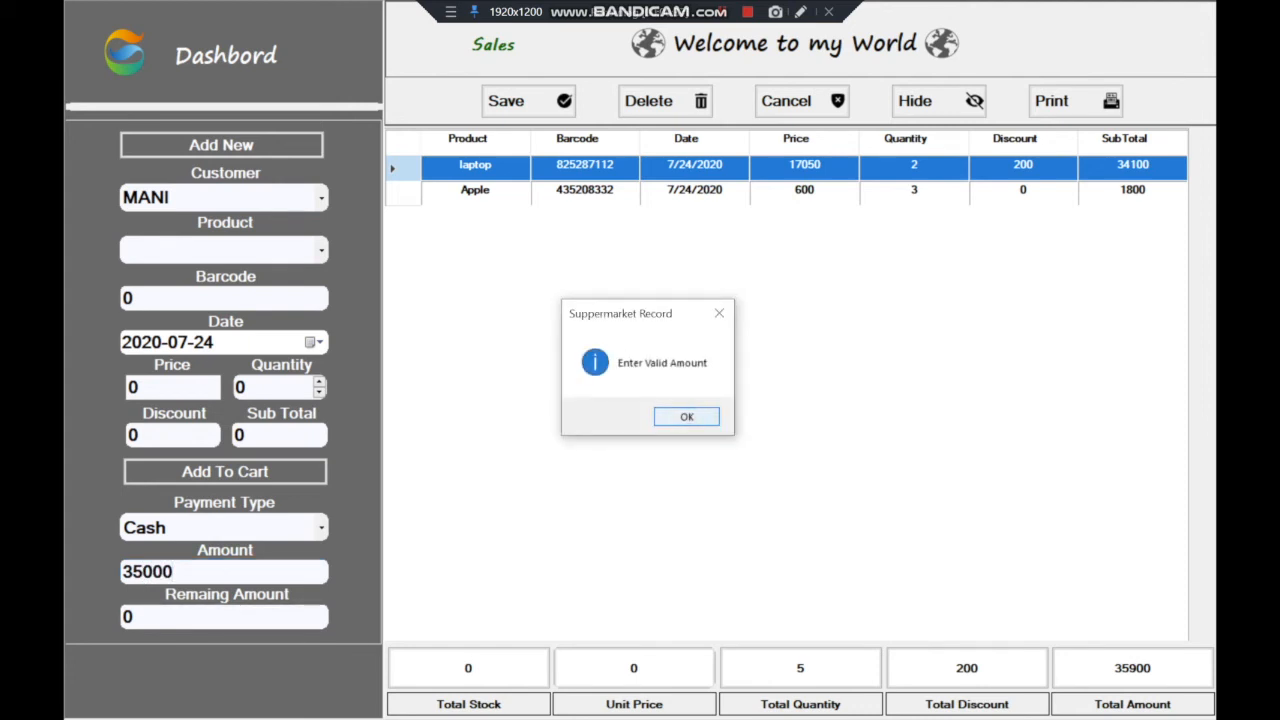
{"action": "key", "text": "Return"}
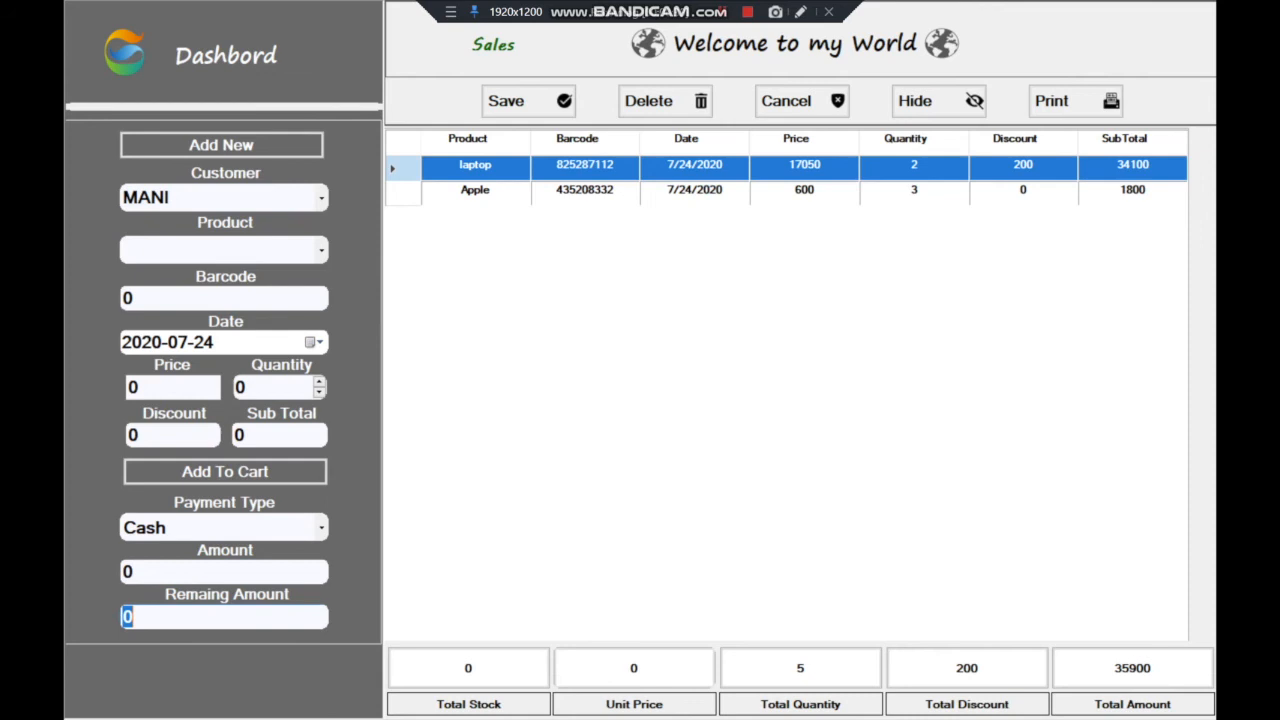
{"action": "double_click", "coordinate": [130, 572]}
{"action": "type", "text": "35900"}
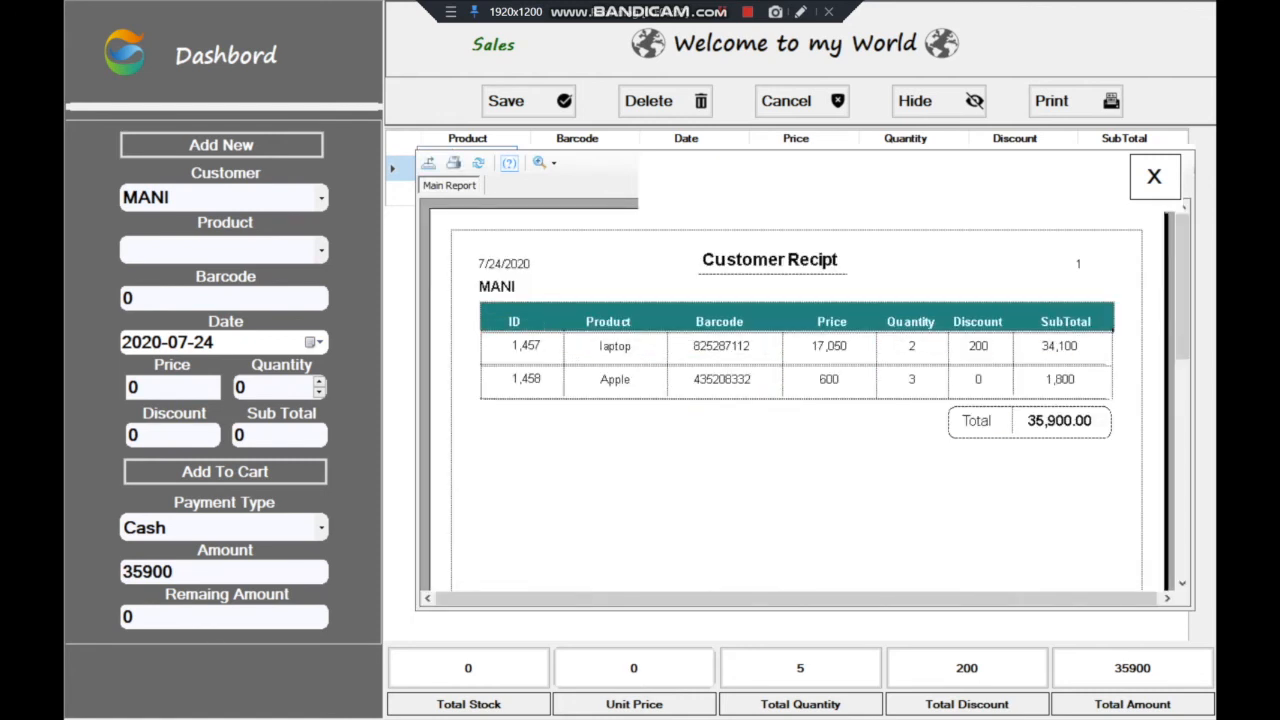
Close the 35,900 receipt preview and list all four sales records in the grid
{"action": "left_click", "coordinate": [524, 287]}
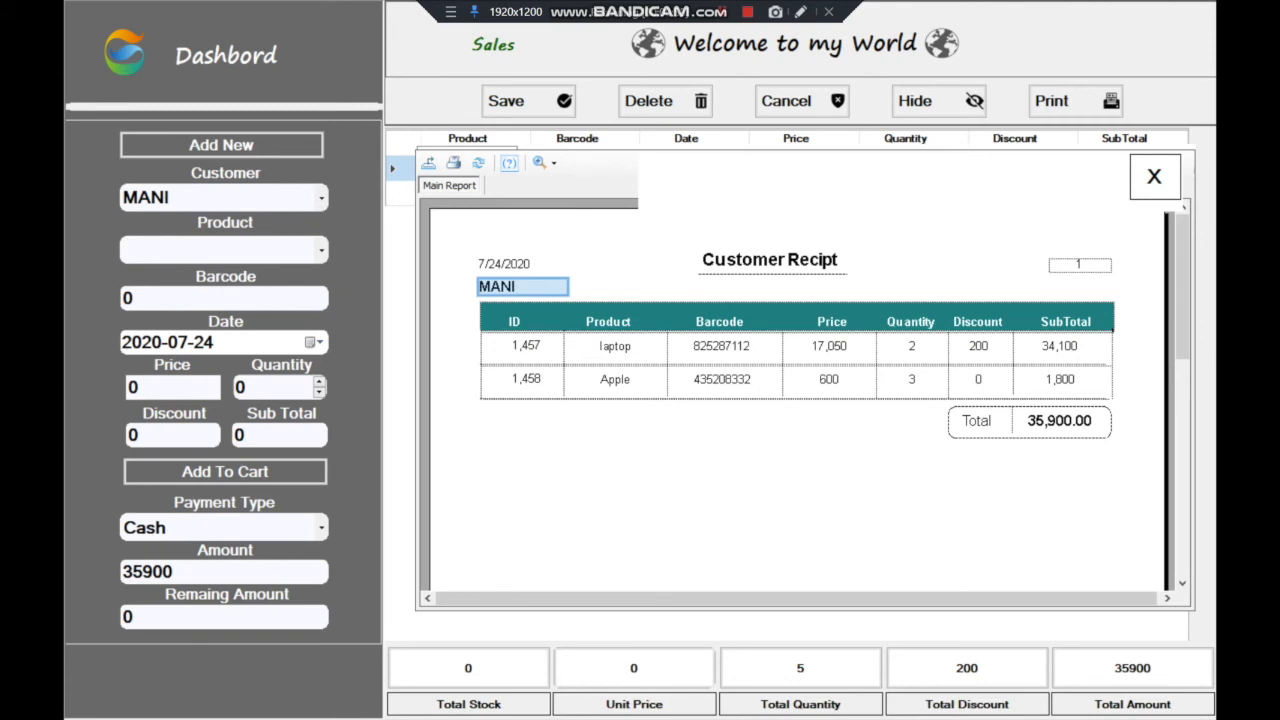
{"action": "left_click", "coordinate": [1155, 177]}
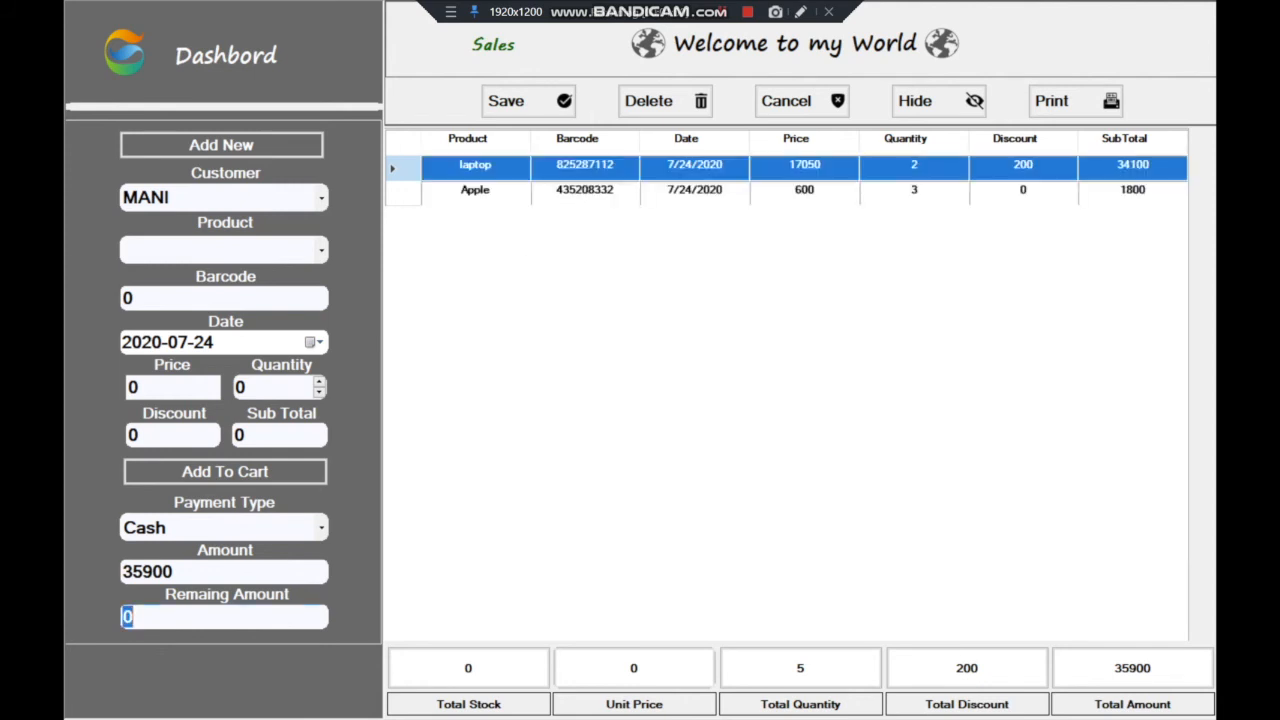
{"action": "left_click", "coordinate": [930, 100]}
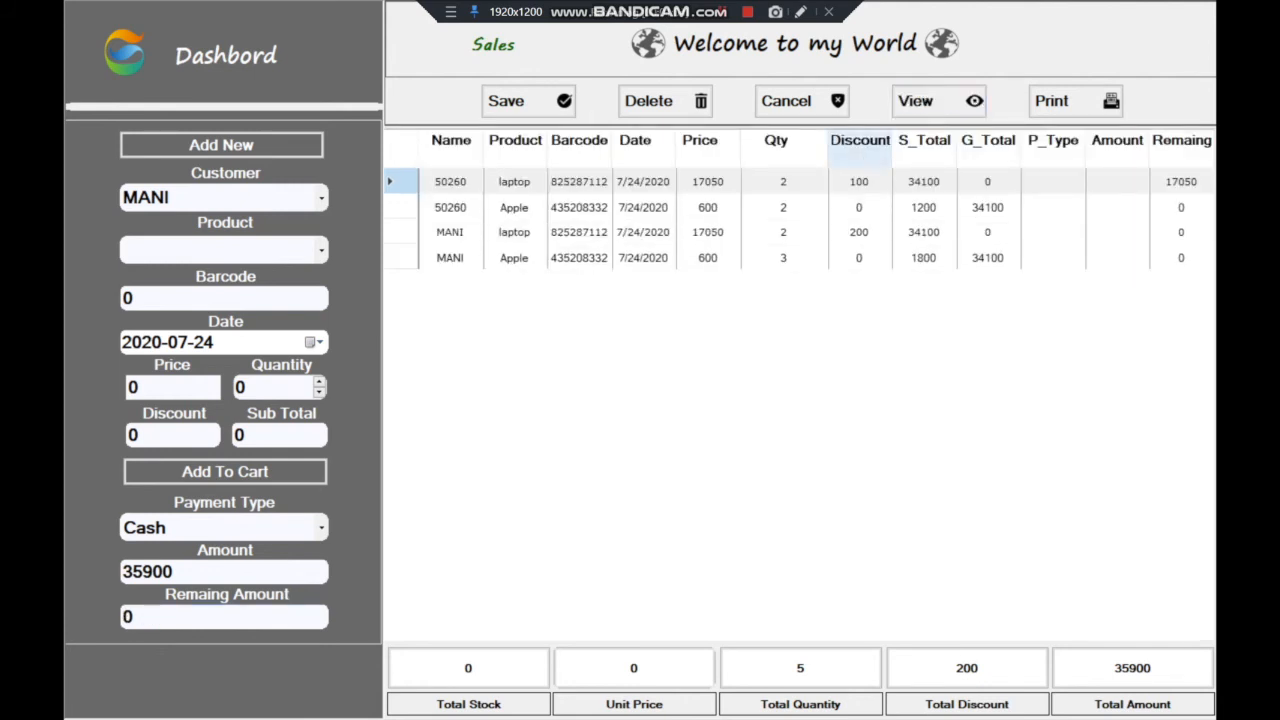
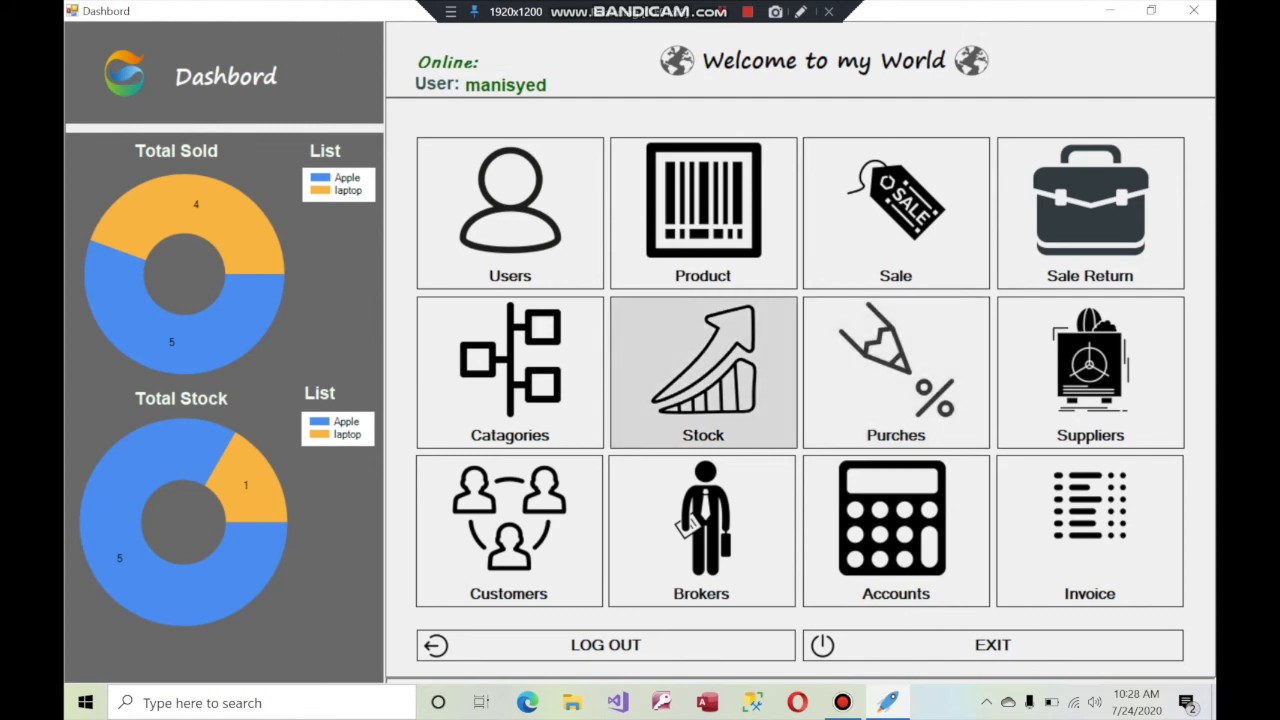
Check Stock, then delete the Apple line from the Sale cart, leaving only the laptop sale
{"action": "left_click", "coordinate": [703, 370]}
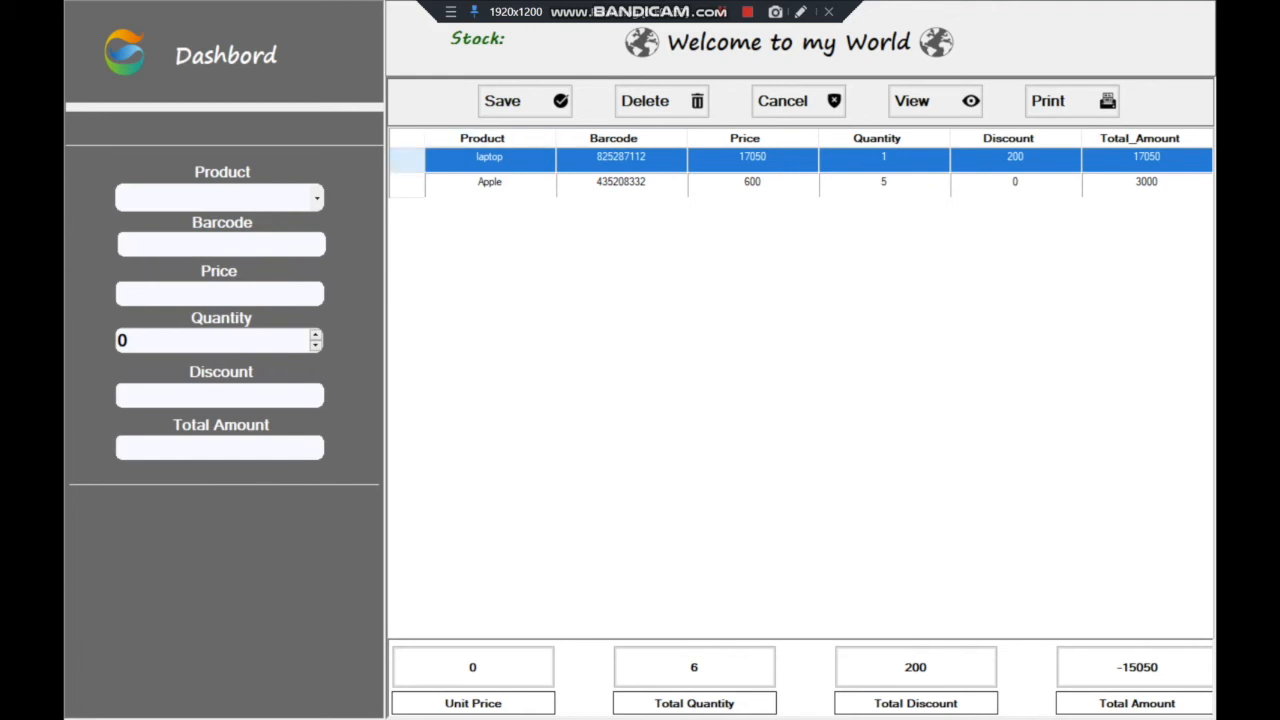
{"action": "left_click", "coordinate": [226, 55]}
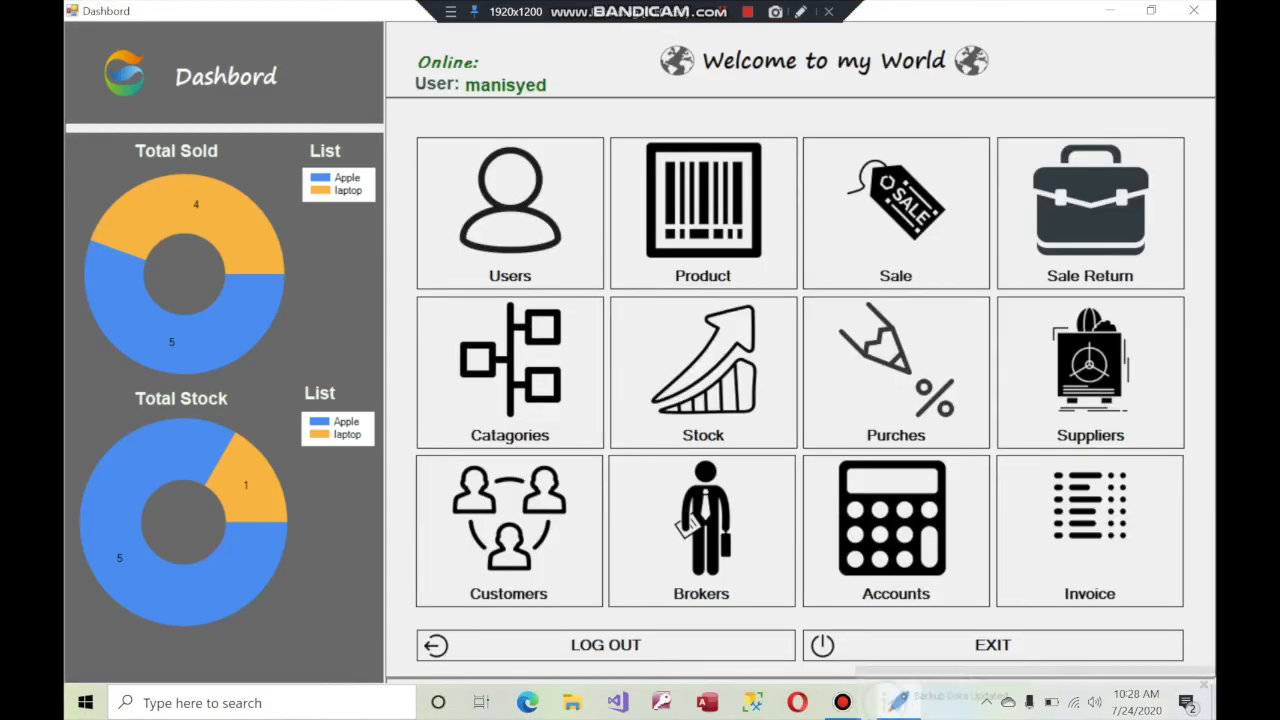
{"action": "left_click", "coordinate": [896, 210]}
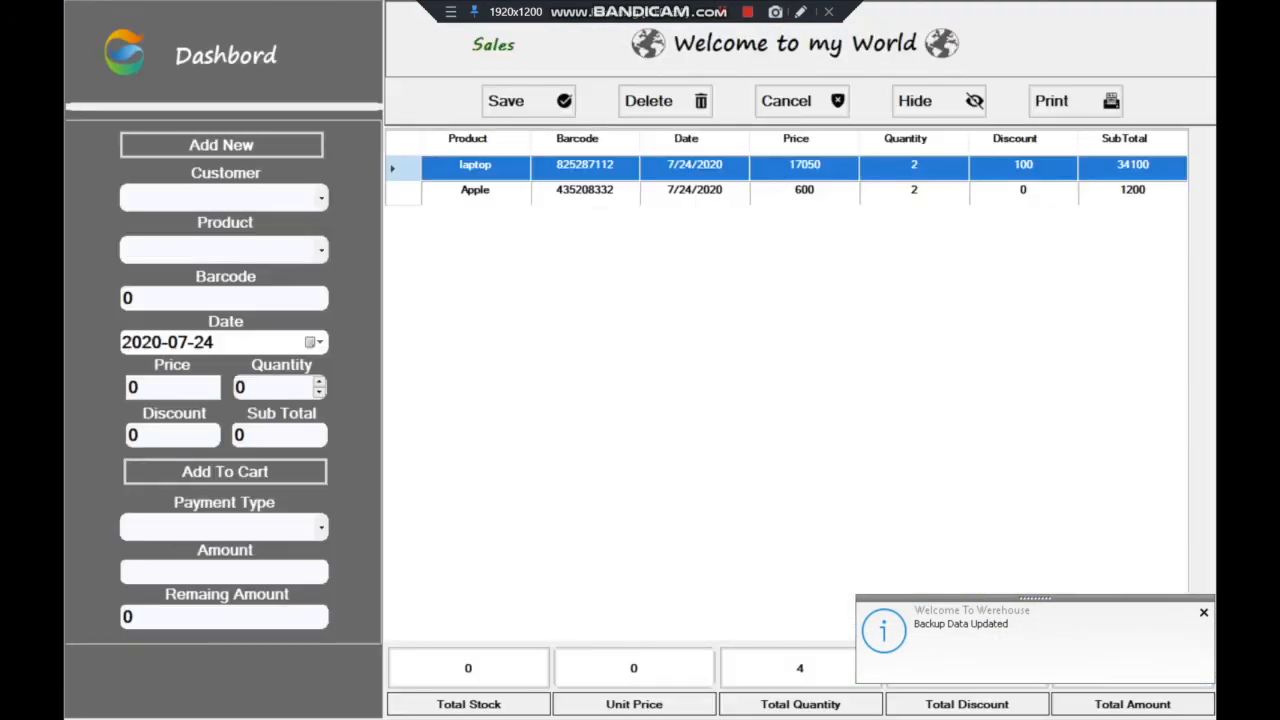
{"action": "double_click", "coordinate": [704, 191]}
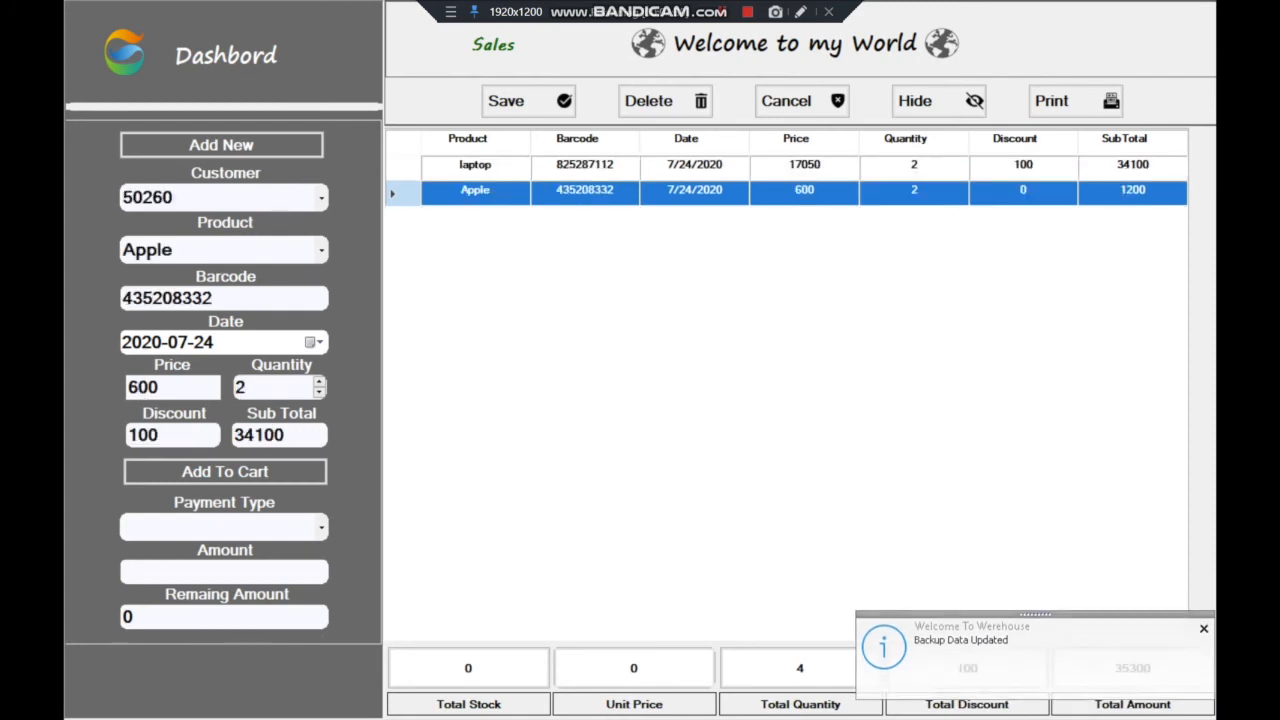
{"action": "left_click", "coordinate": [665, 101]}
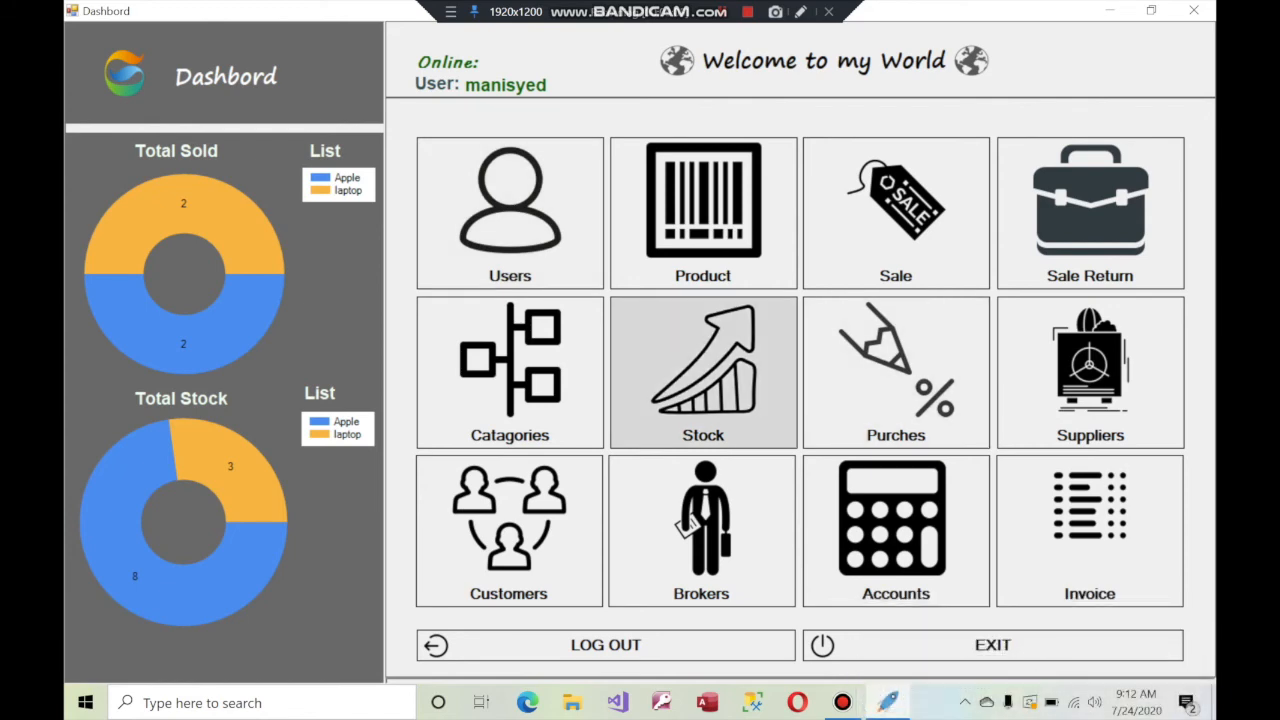
Delete category 9 (Apple under IPhone) from Catagories, confirm Yes, and go back to Dashbord
{"action": "left_click", "coordinate": [543, 326]}
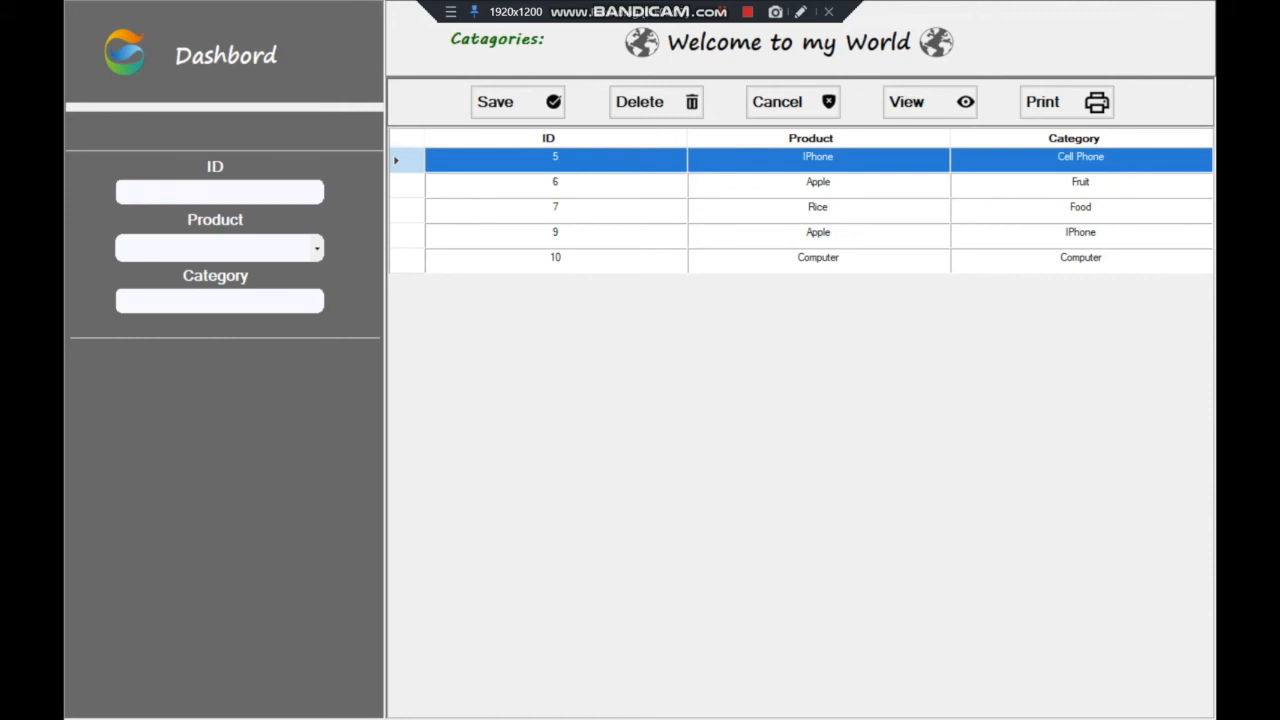
{"action": "left_click", "coordinate": [818, 232]}
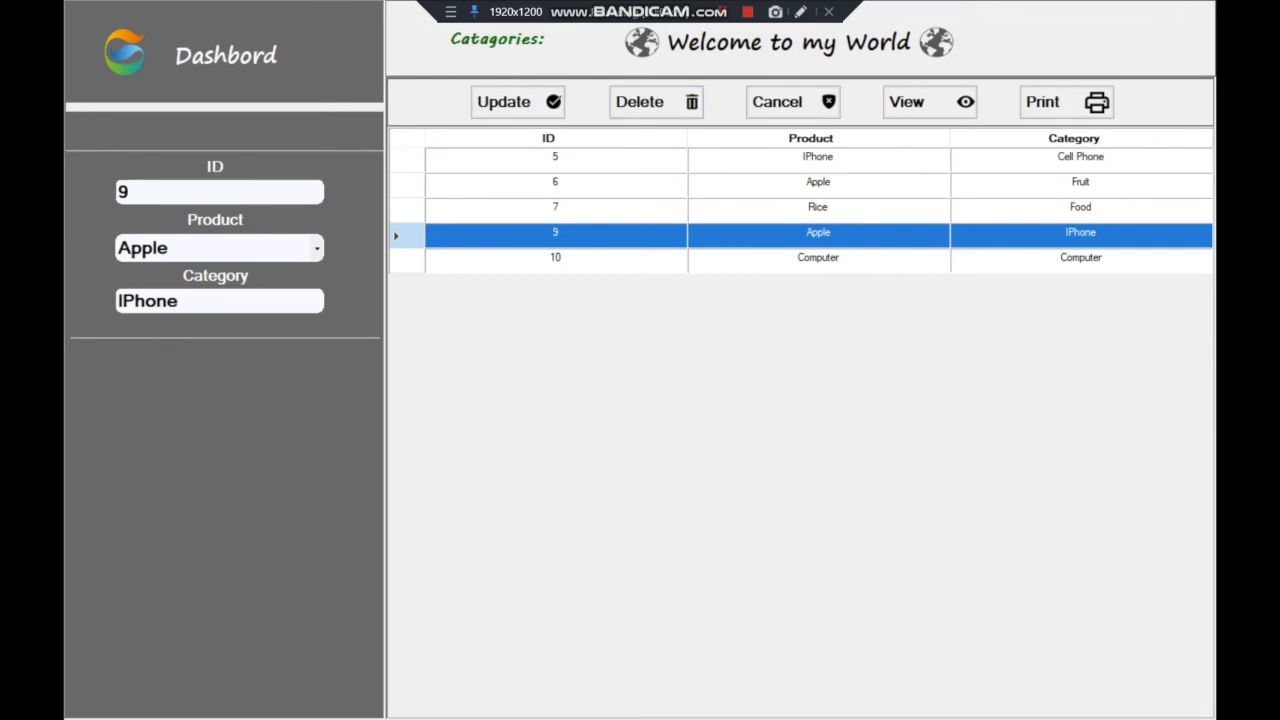
{"action": "left_click", "coordinate": [652, 102]}
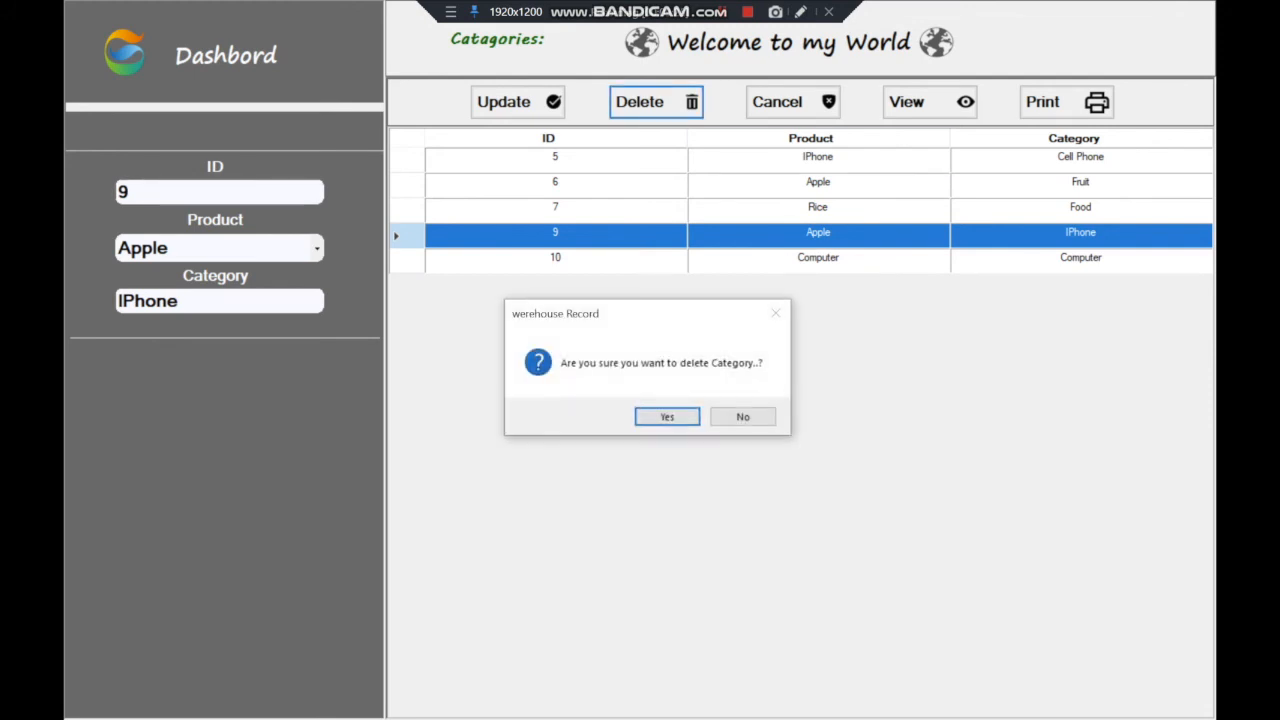
{"action": "key", "text": "Return"}
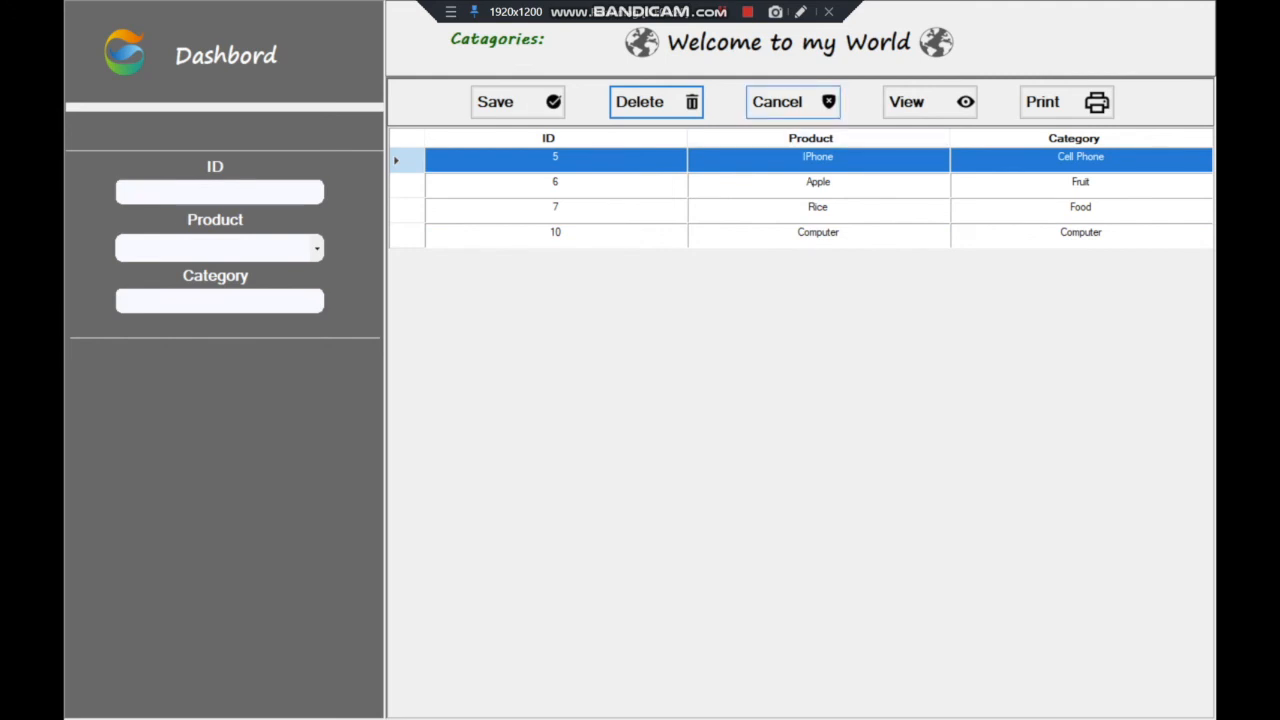
{"action": "left_click", "coordinate": [226, 55]}
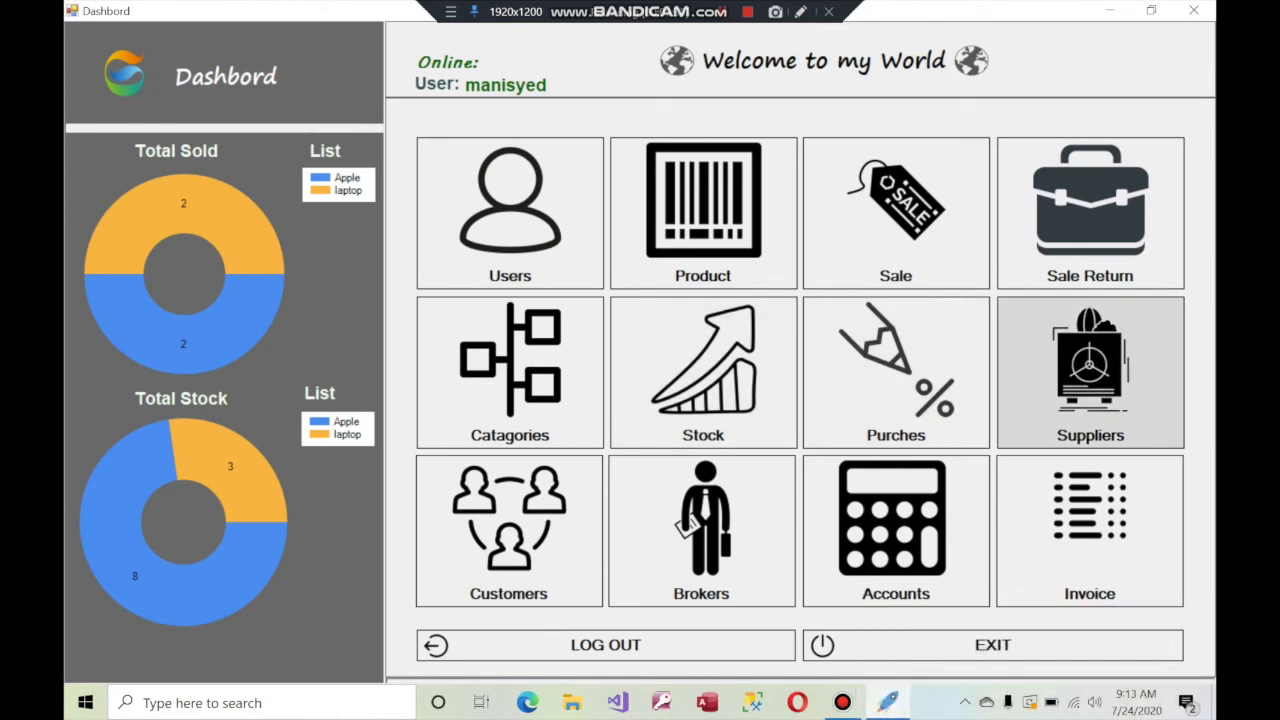
Browse the Suppliers, Customers and saved Brokers records, then open the Accounts form
{"action": "left_click", "coordinate": [1090, 372]}
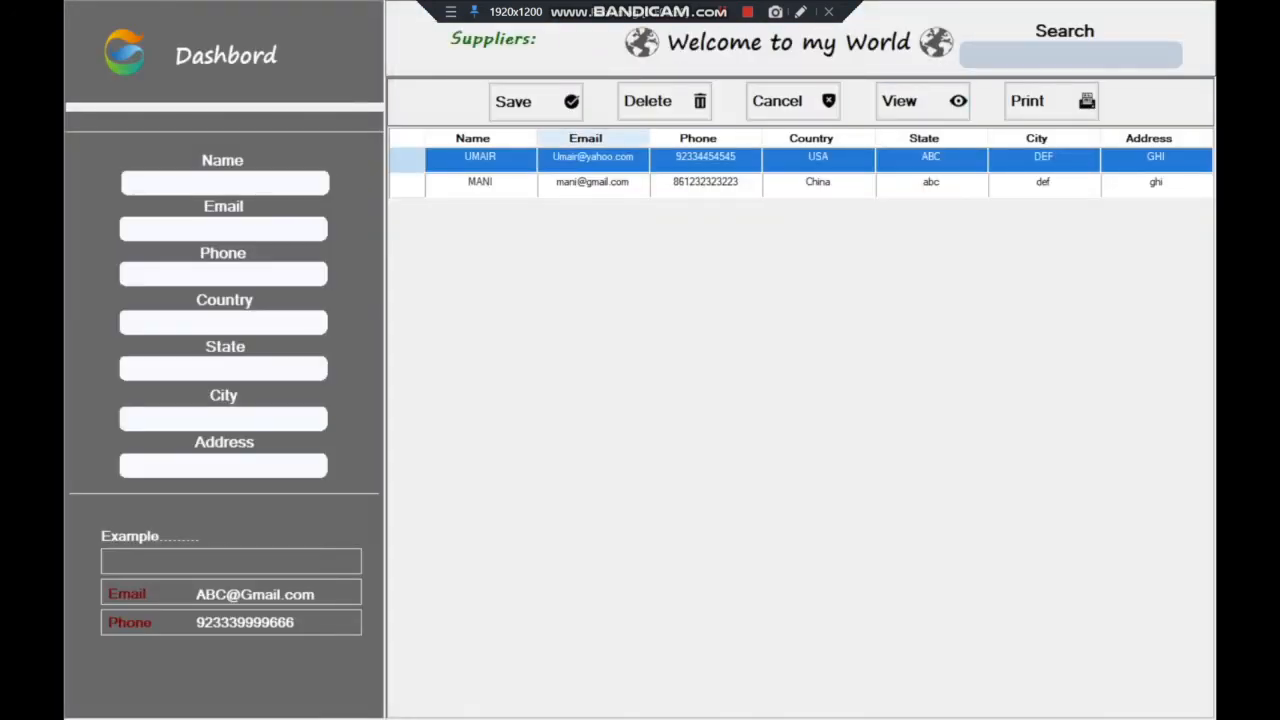
{"action": "left_click", "coordinate": [226, 55]}
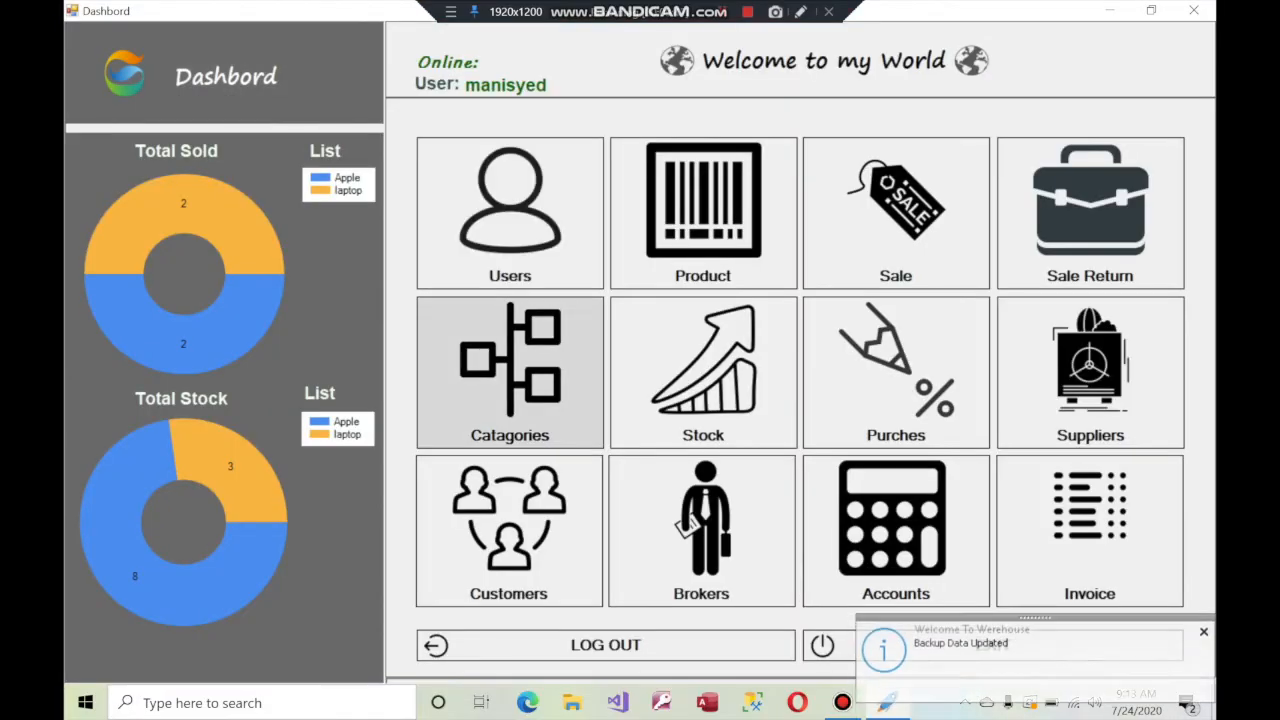
{"action": "left_click", "coordinate": [509, 530]}
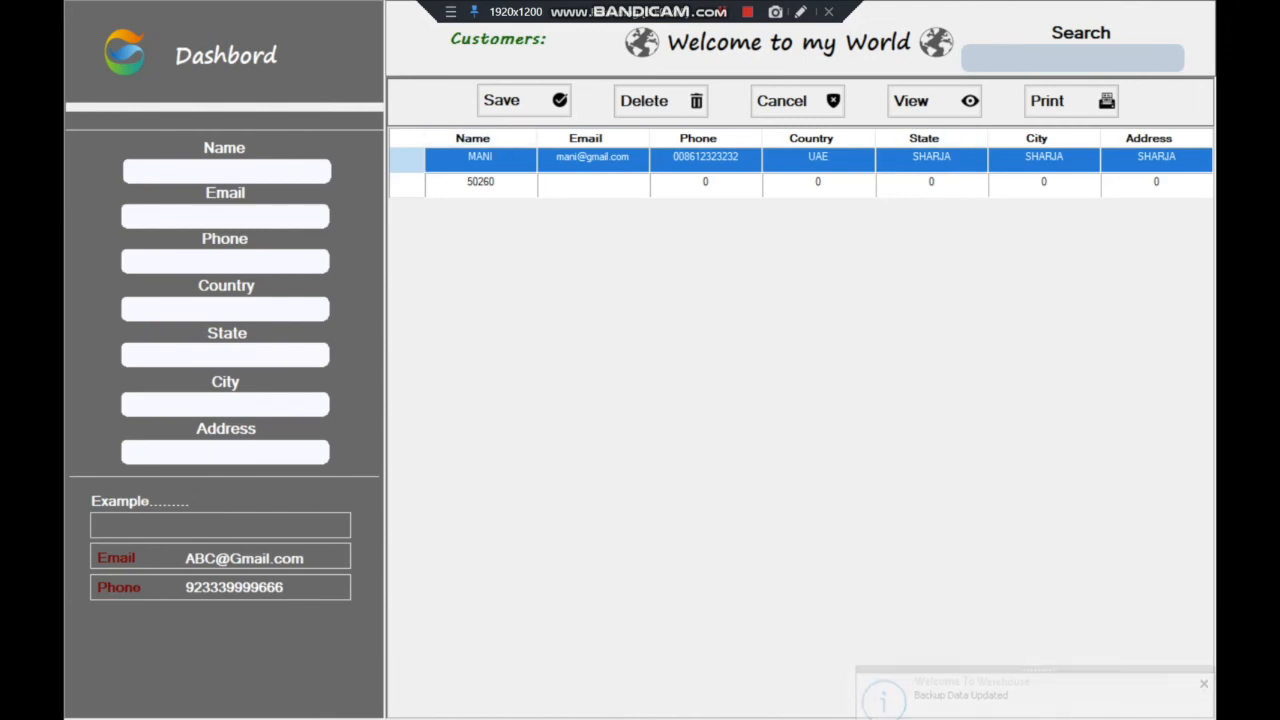
{"action": "left_click", "coordinate": [226, 55]}
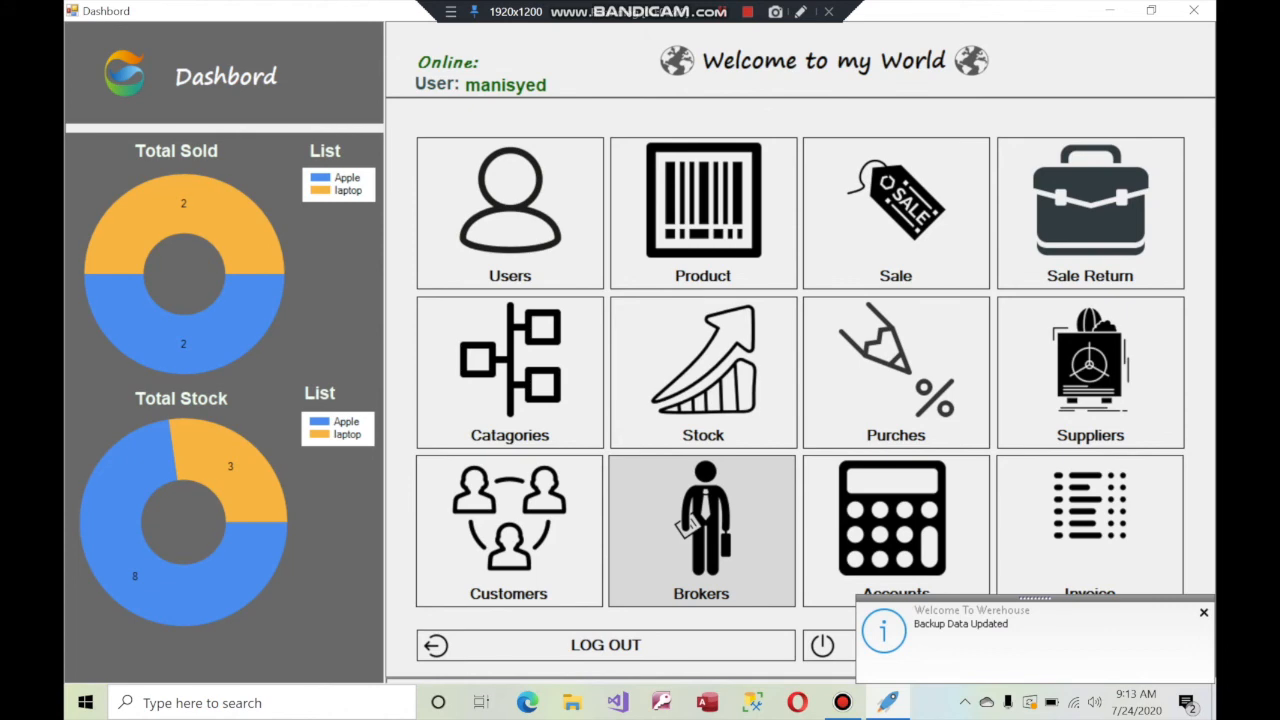
{"action": "left_click", "coordinate": [687, 525]}
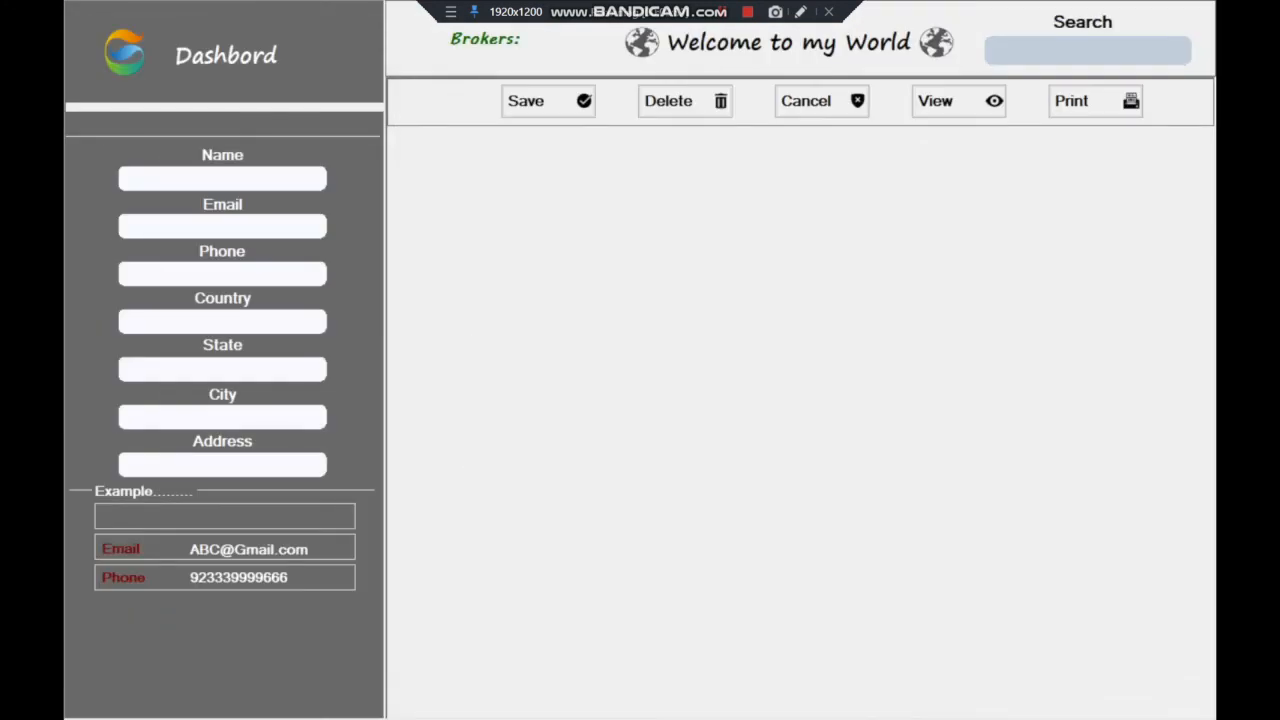
{"action": "left_click", "coordinate": [958, 101]}
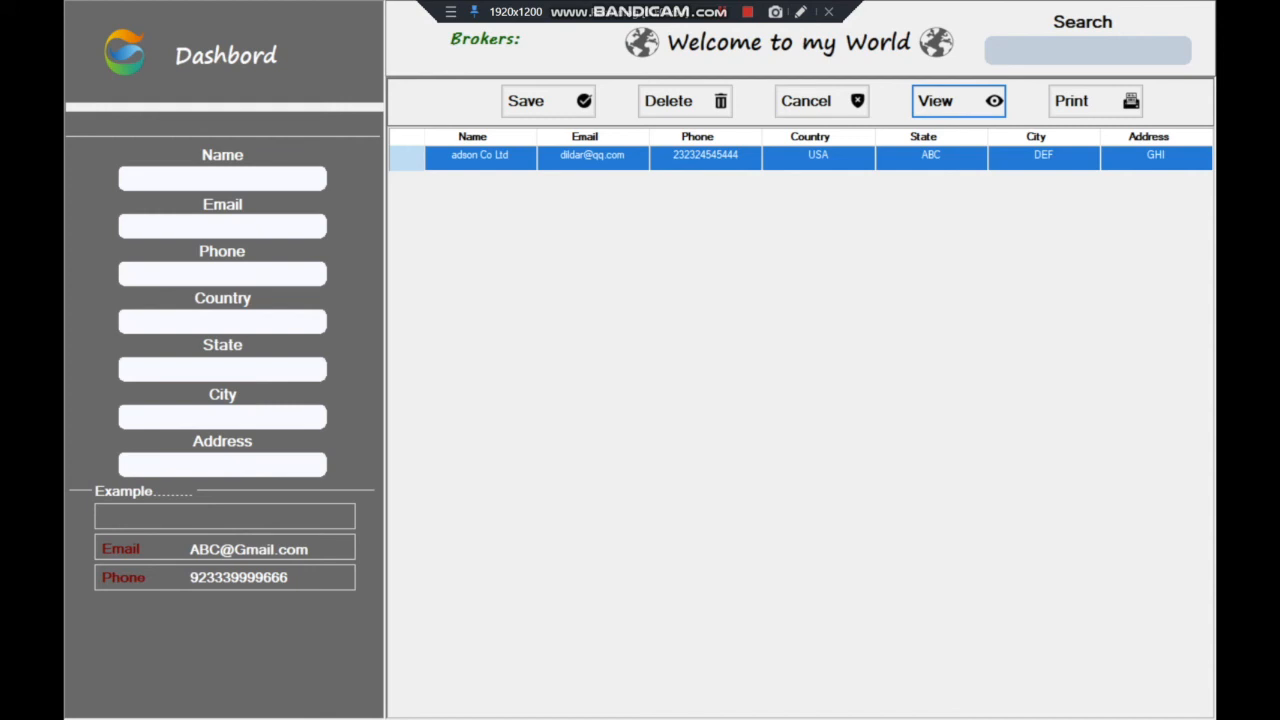
{"action": "left_click", "coordinate": [256, 54]}
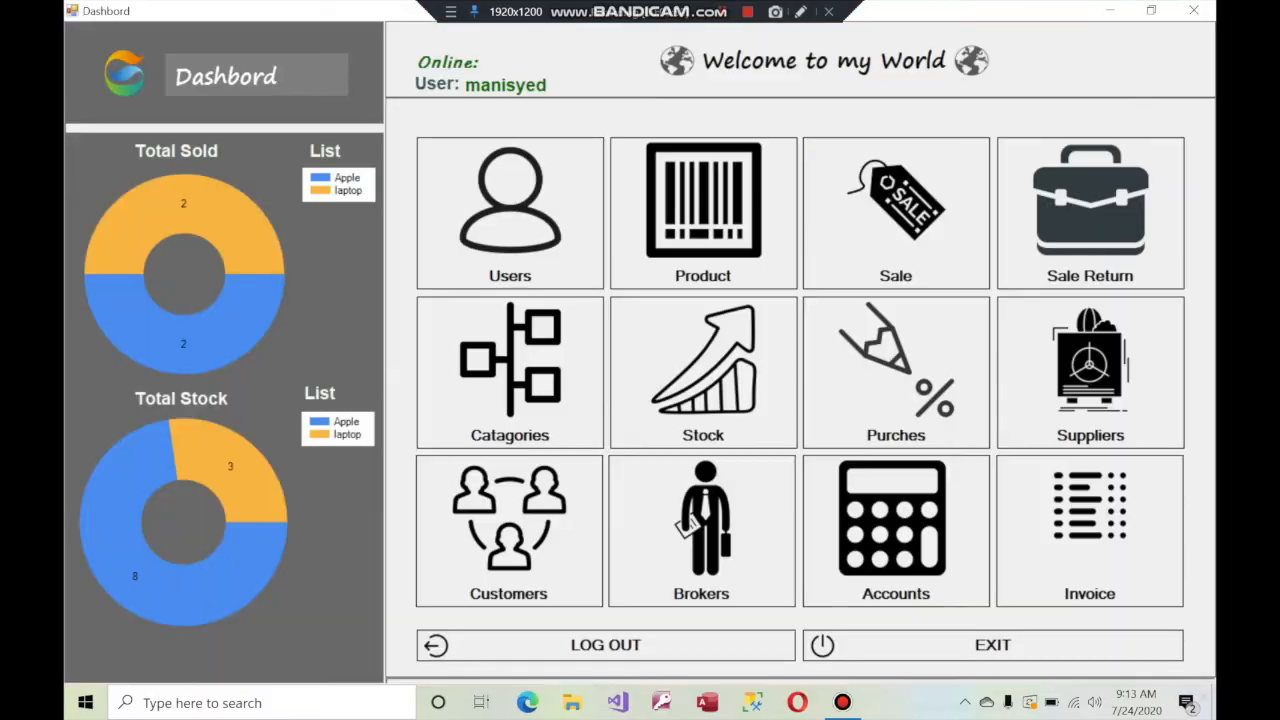
{"action": "left_click", "coordinate": [896, 520]}
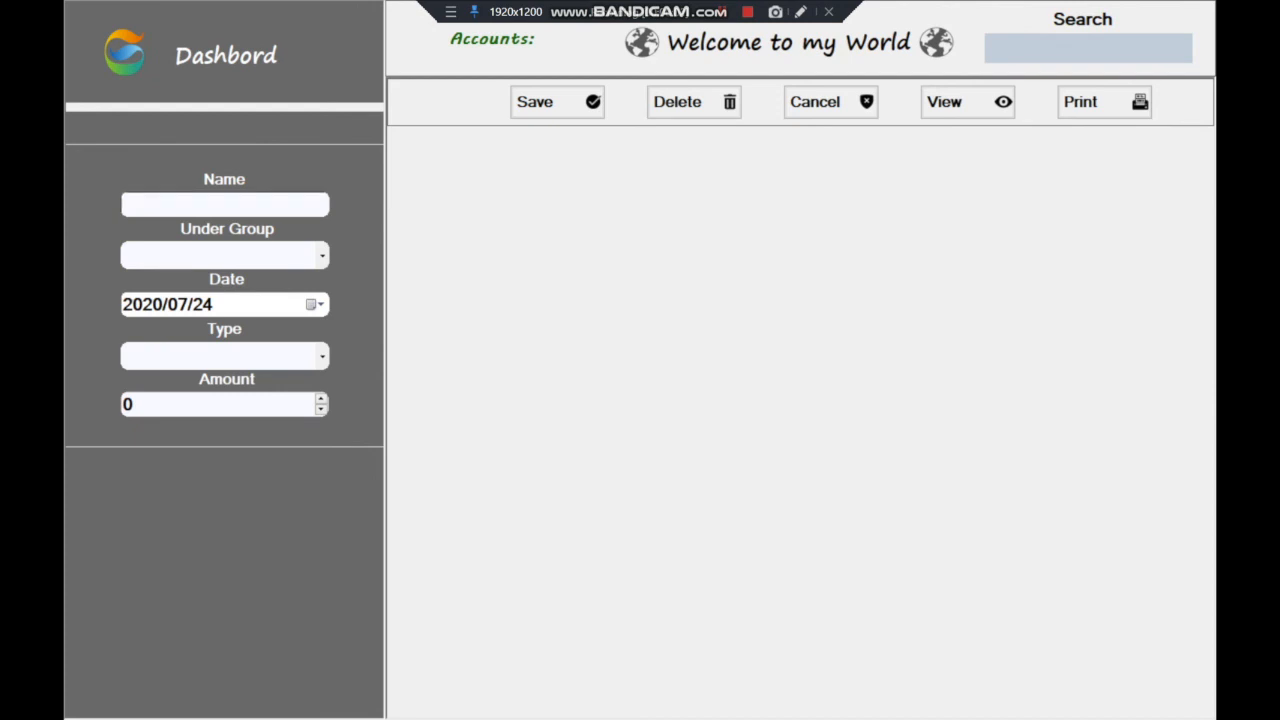
Try the Under Group suggestions Broker A/C, HBL Bank and UBL Bank, clearing each one
{"action": "left_click", "coordinate": [224, 205]}
{"action": "left_click", "coordinate": [322, 256]}
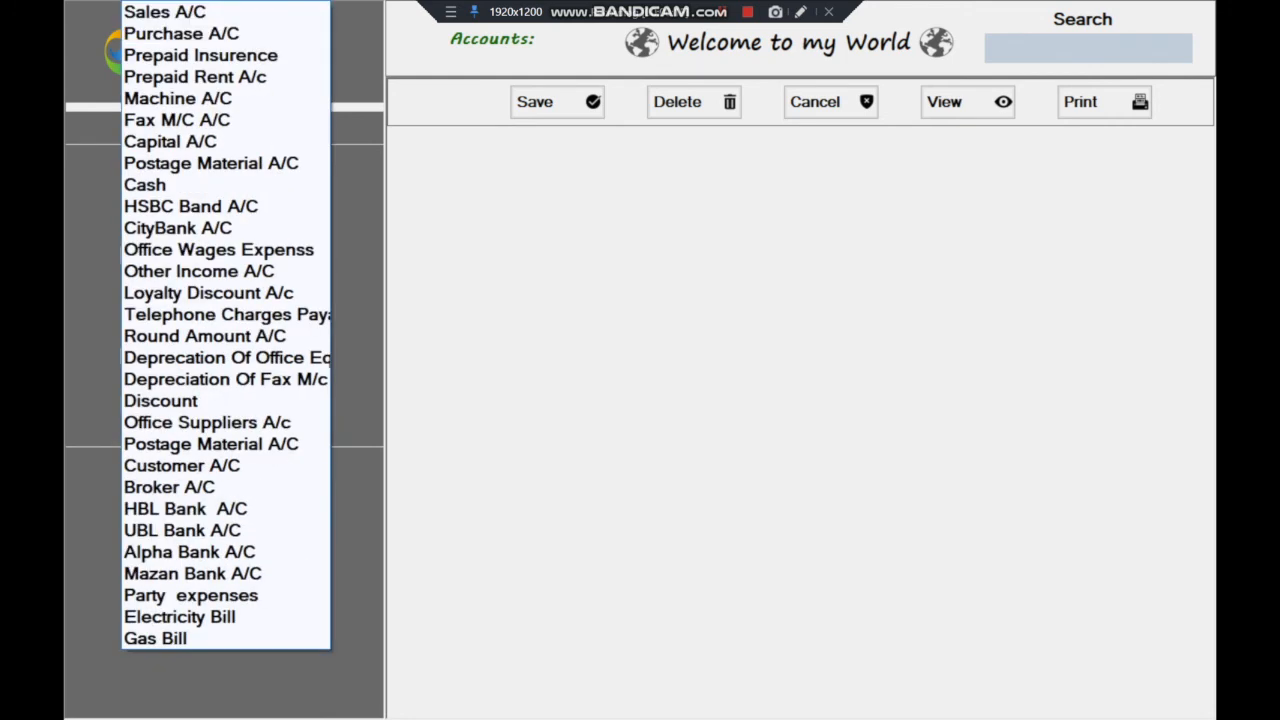
{"action": "key", "text": "Escape"}
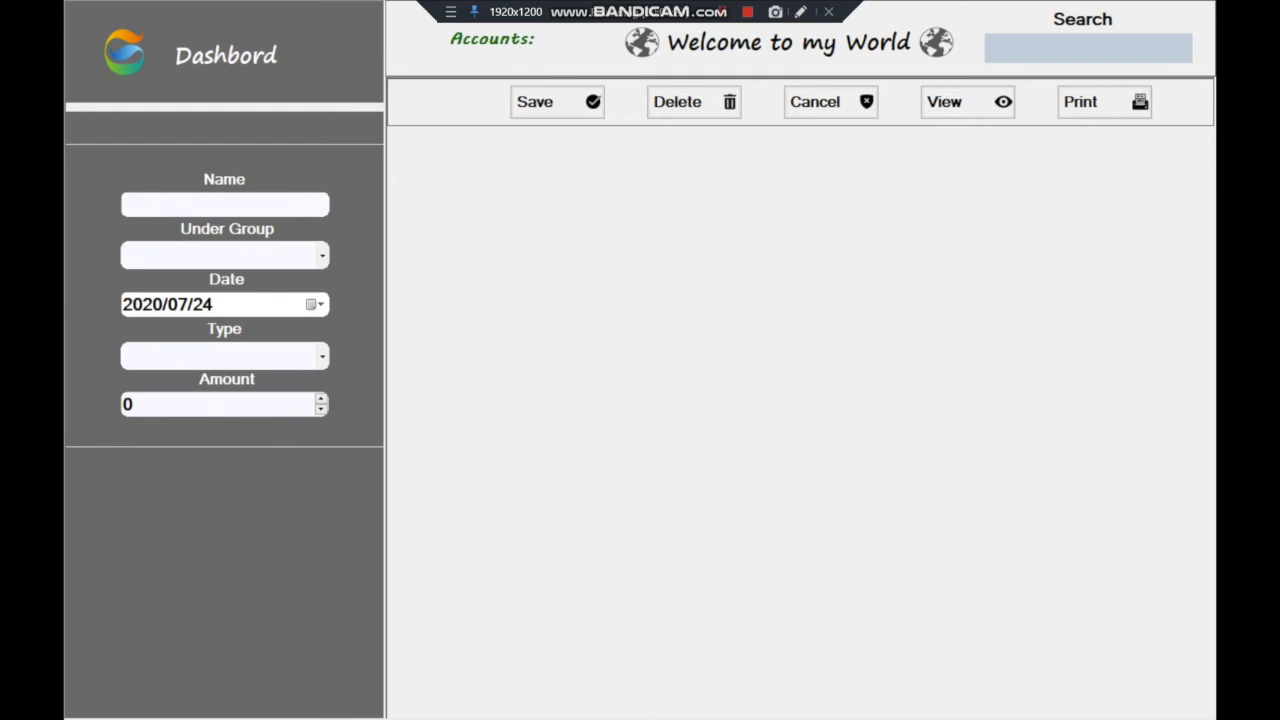
{"action": "type", "text": "b"}
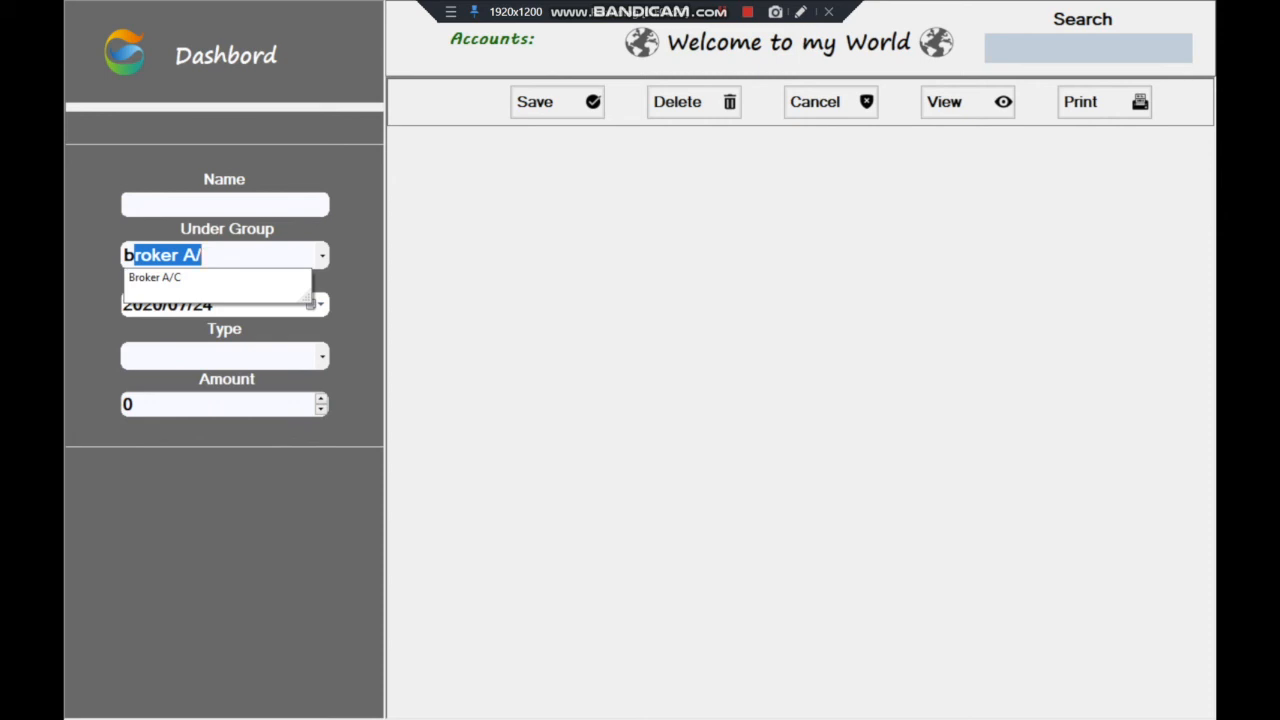
{"action": "key", "text": "BackSpace"}
{"action": "key", "text": "BackSpace"}
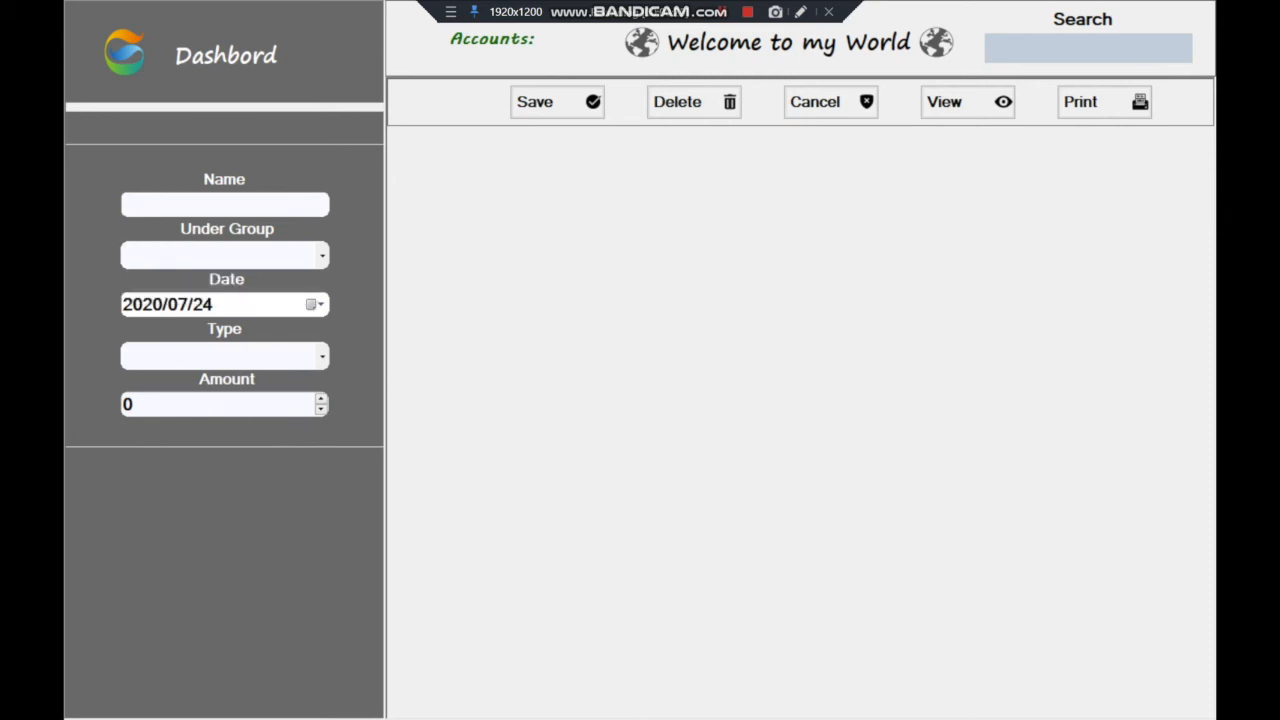
{"action": "type", "text": "h"}
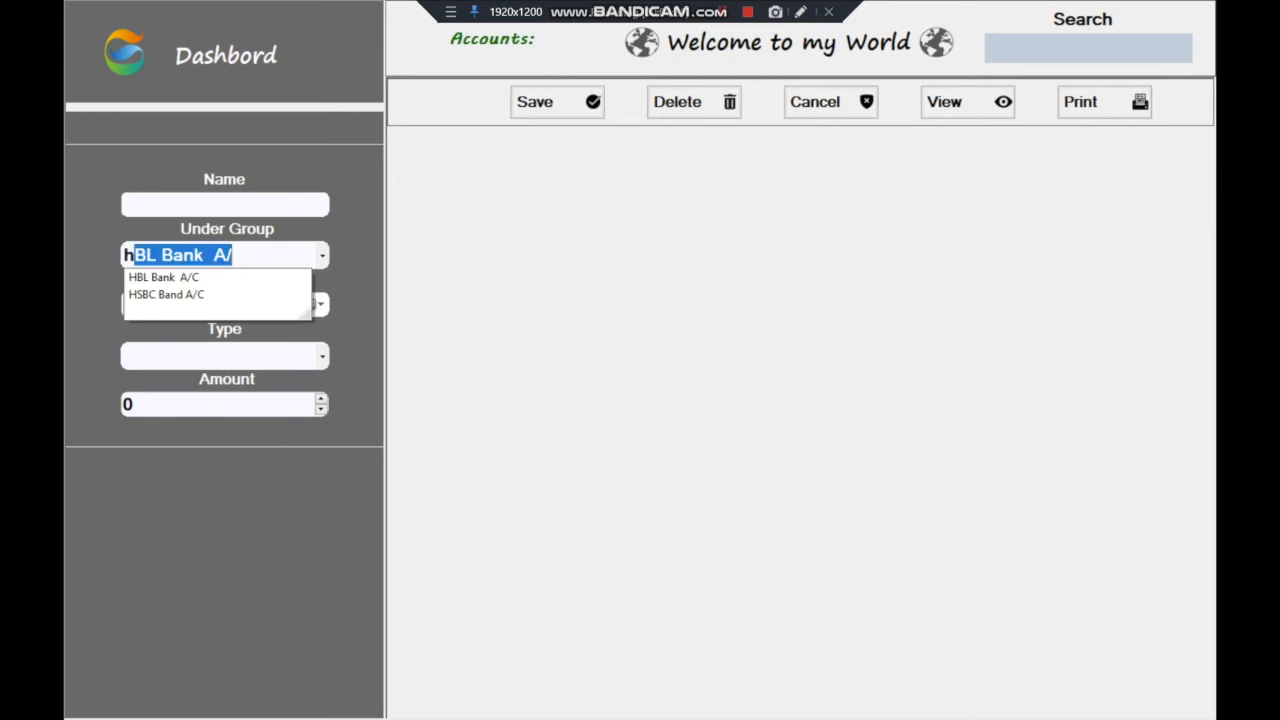
{"action": "key", "text": "BackSpace"}
{"action": "key", "text": "BackSpace"}
{"action": "type", "text": "u"}
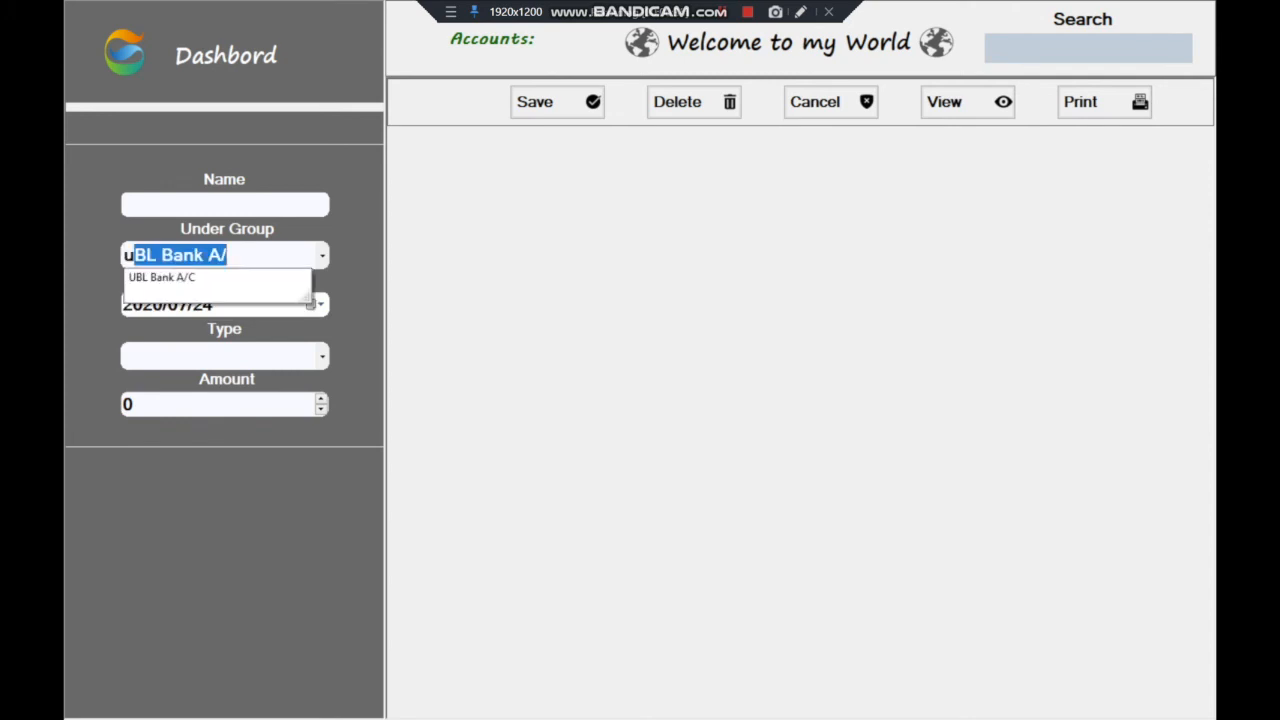
{"action": "key", "text": "BackSpace"}
{"action": "key", "text": "BackSpace"}
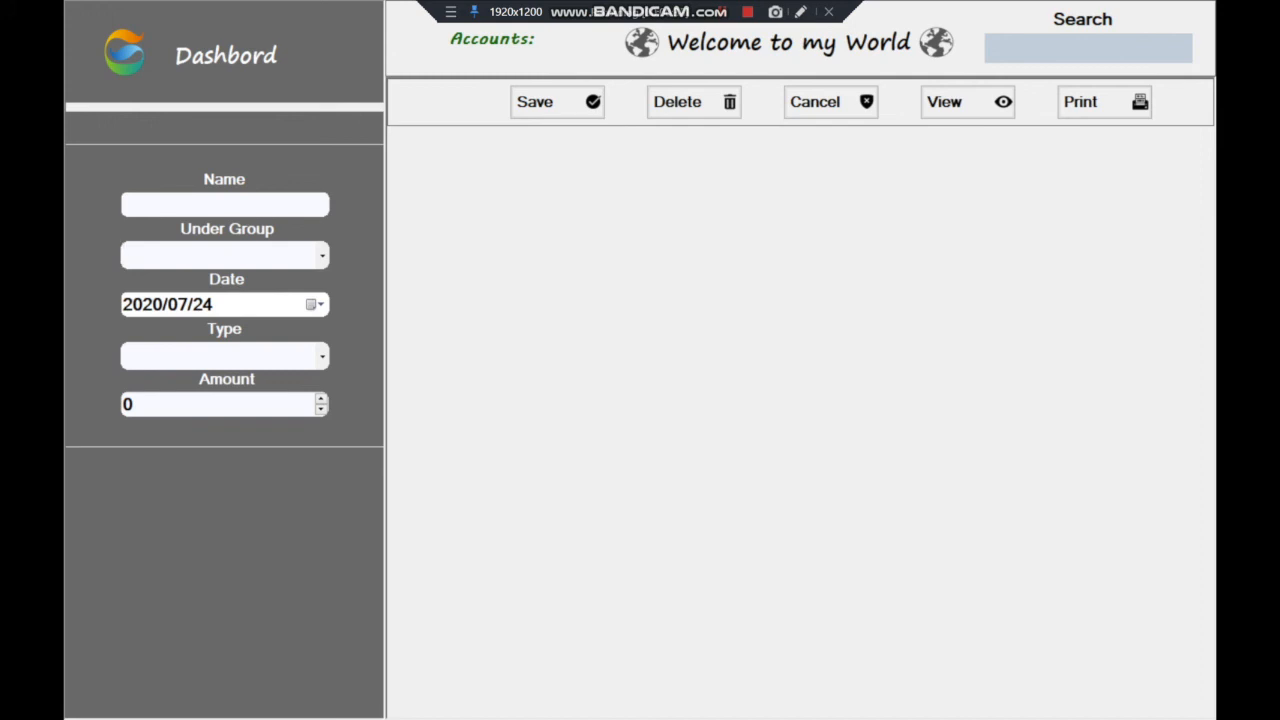
View the Cash and Cridit payment types without choosing, then leave Accounts unsaved for Dashbord
{"action": "left_click", "coordinate": [224, 205]}
{"action": "left_click", "coordinate": [218, 255]}
{"action": "left_click", "coordinate": [322, 357]}
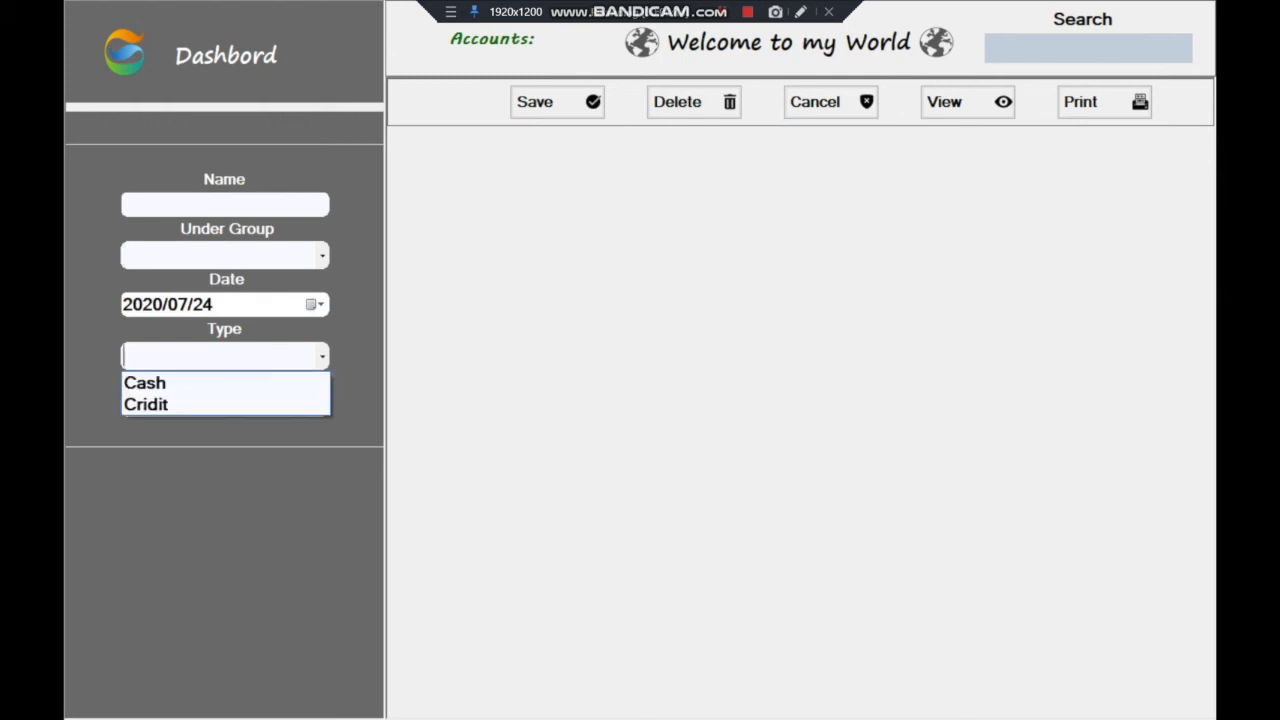
{"action": "left_click", "coordinate": [322, 357]}
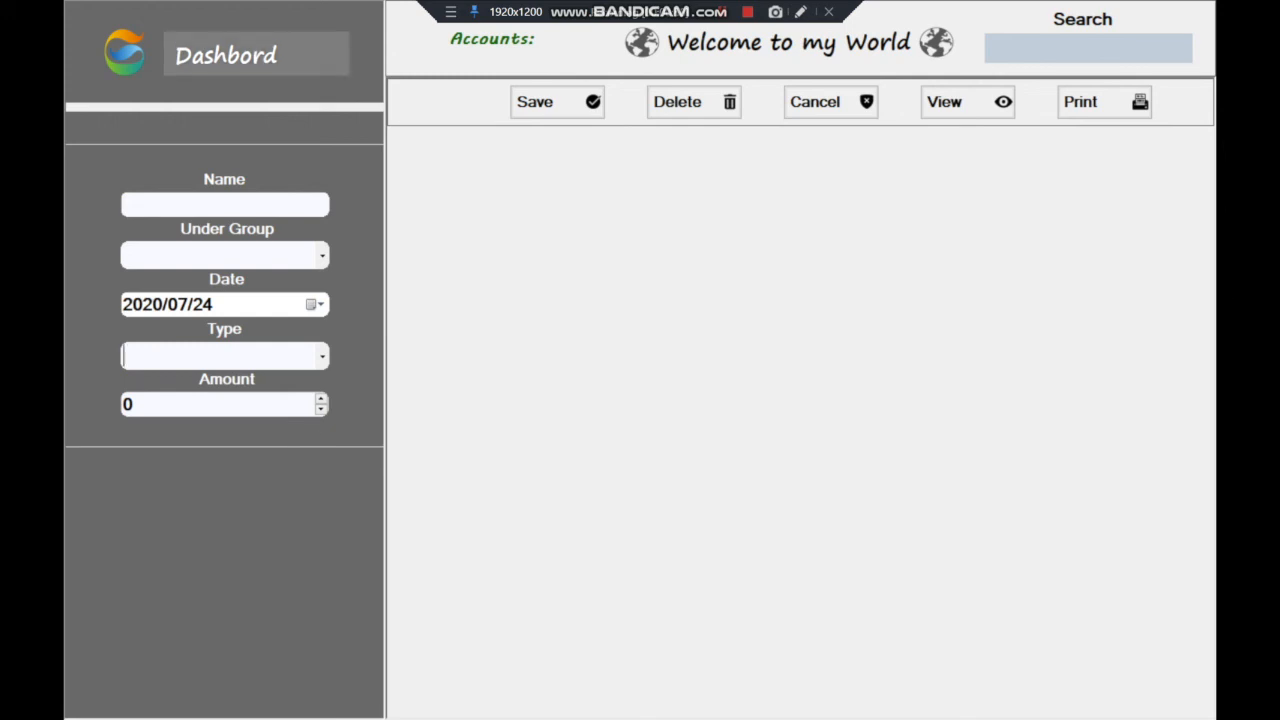
{"action": "left_click", "coordinate": [226, 55]}
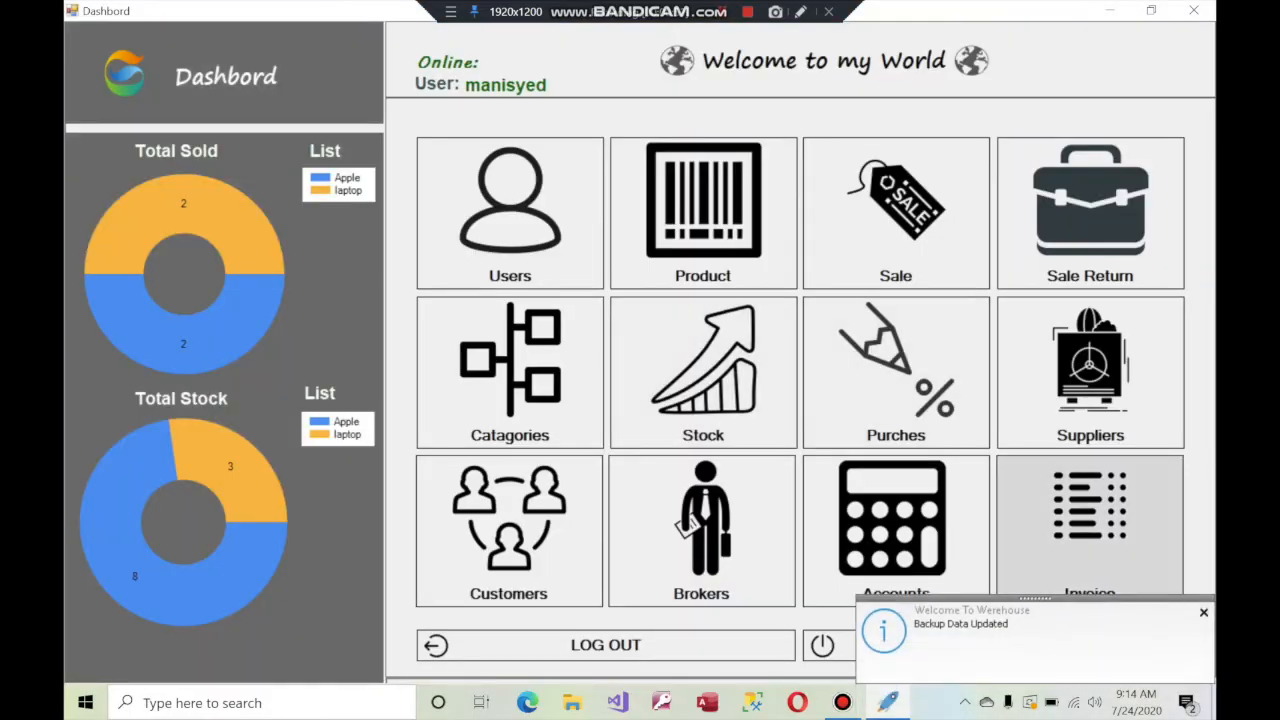
Start a fresh invoice and enter the customer's name, e-mail, phone number and address
{"action": "left_click", "coordinate": [1090, 525]}
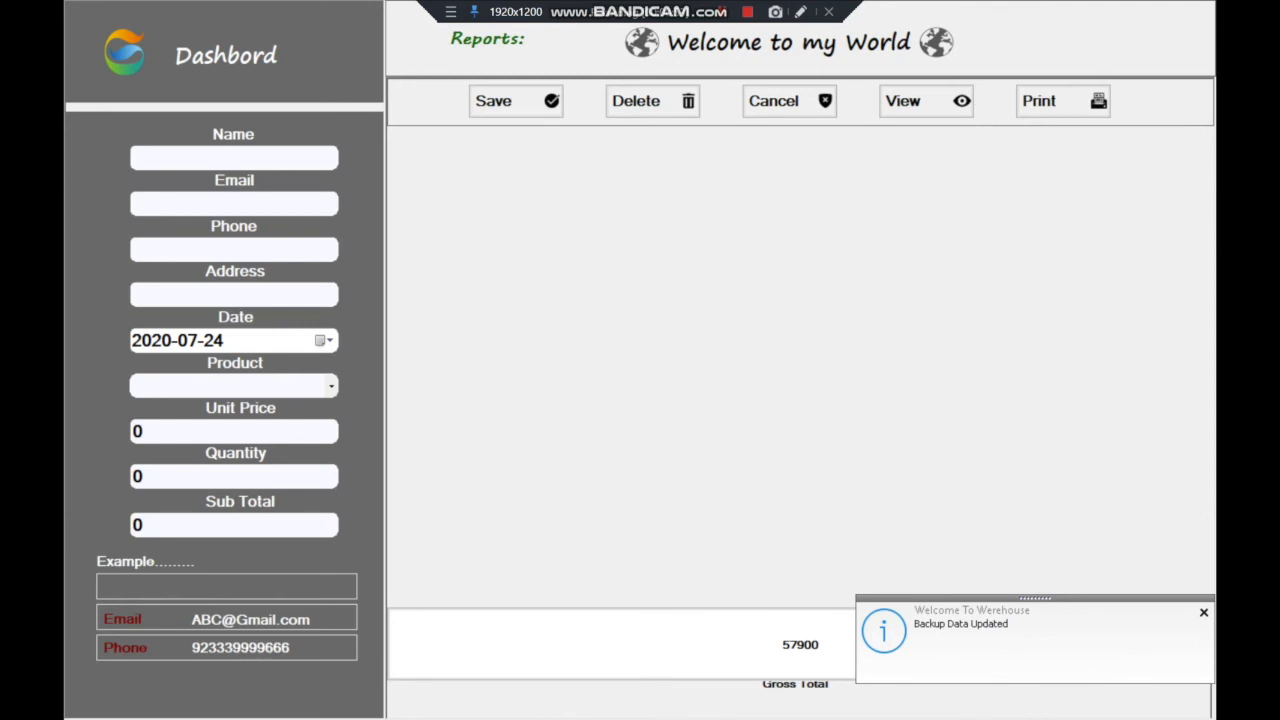
{"action": "left_click", "coordinate": [789, 101]}
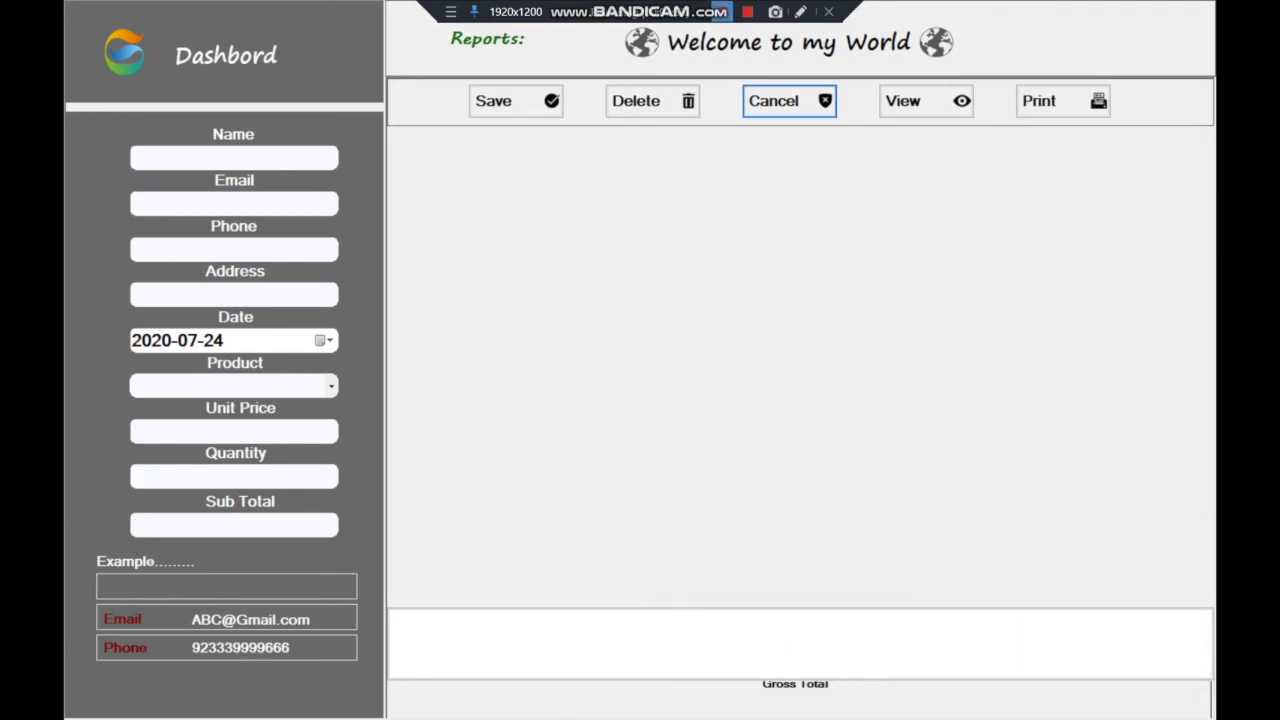
{"action": "left_click", "coordinate": [234, 158]}
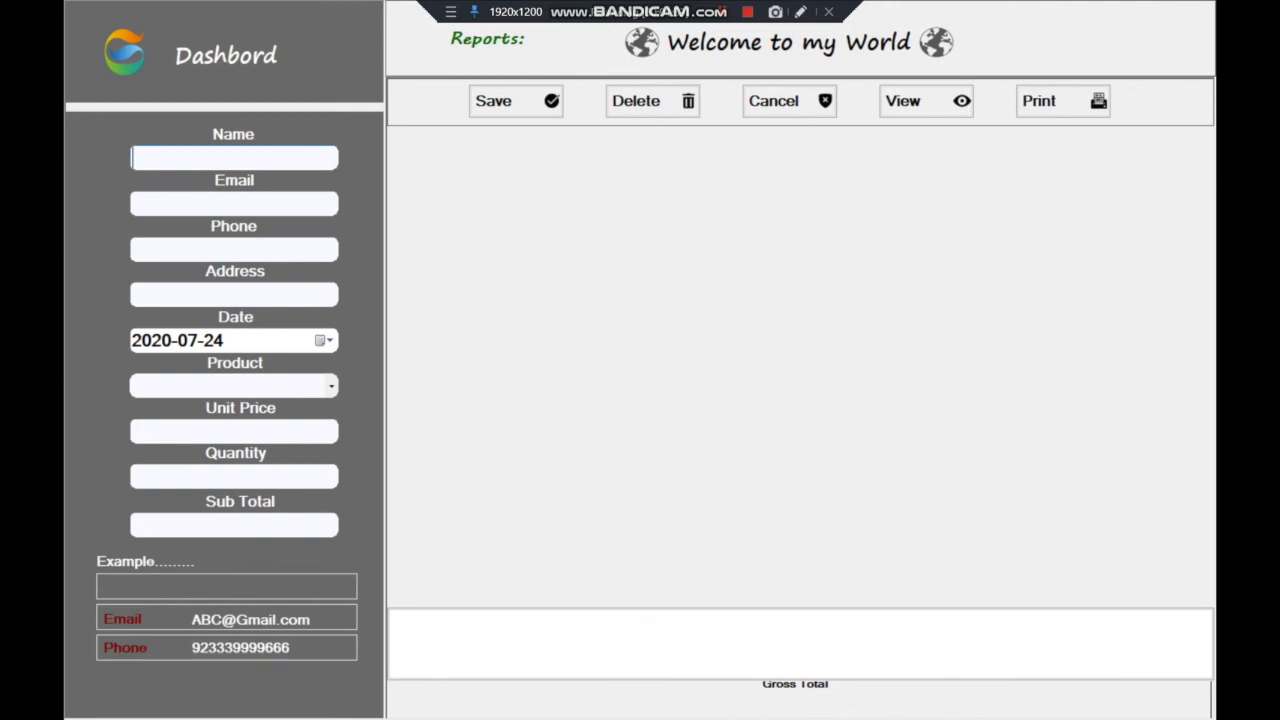
{"action": "type", "text": "jonny"}
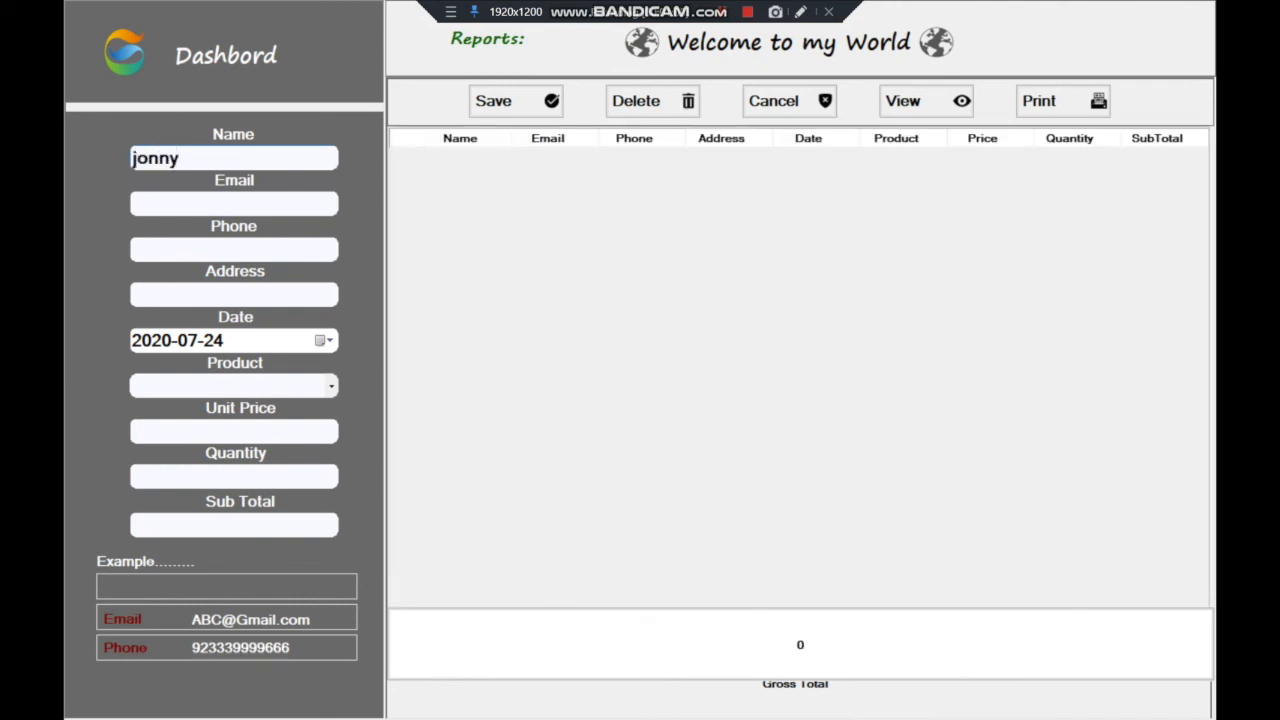
{"action": "left_click", "coordinate": [234, 204]}
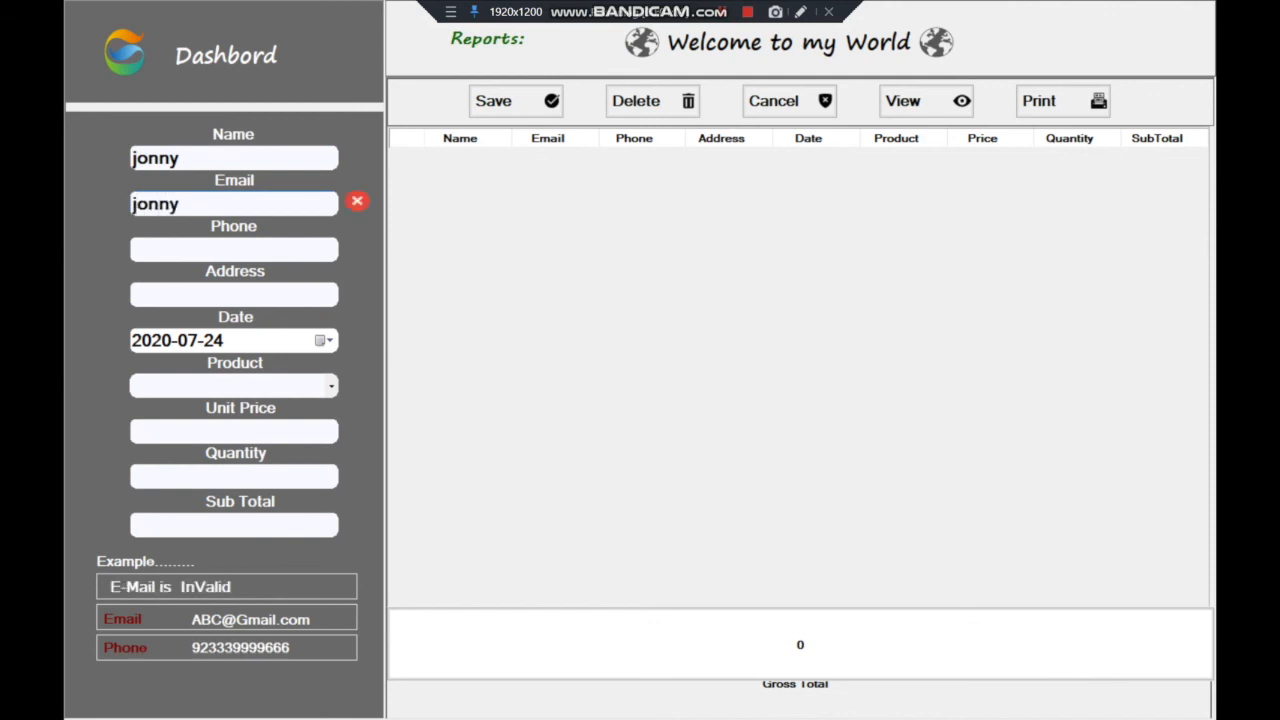
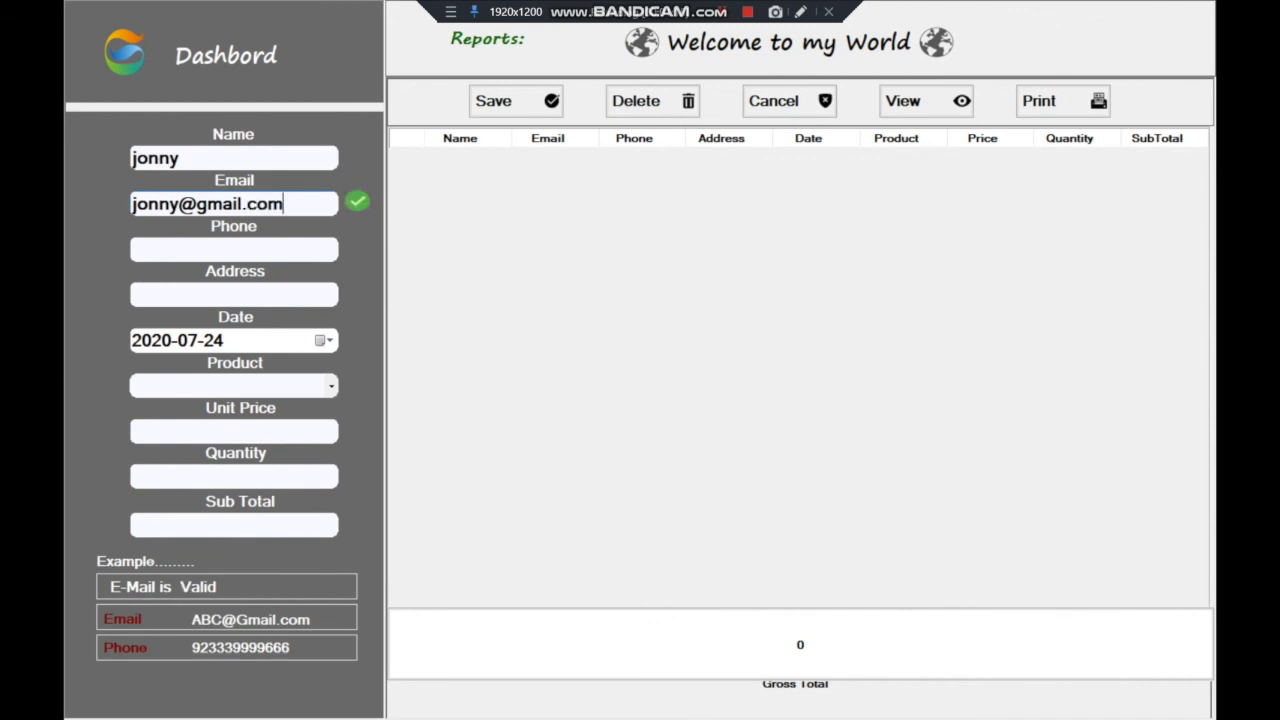
{"action": "key", "text": "Tab"}
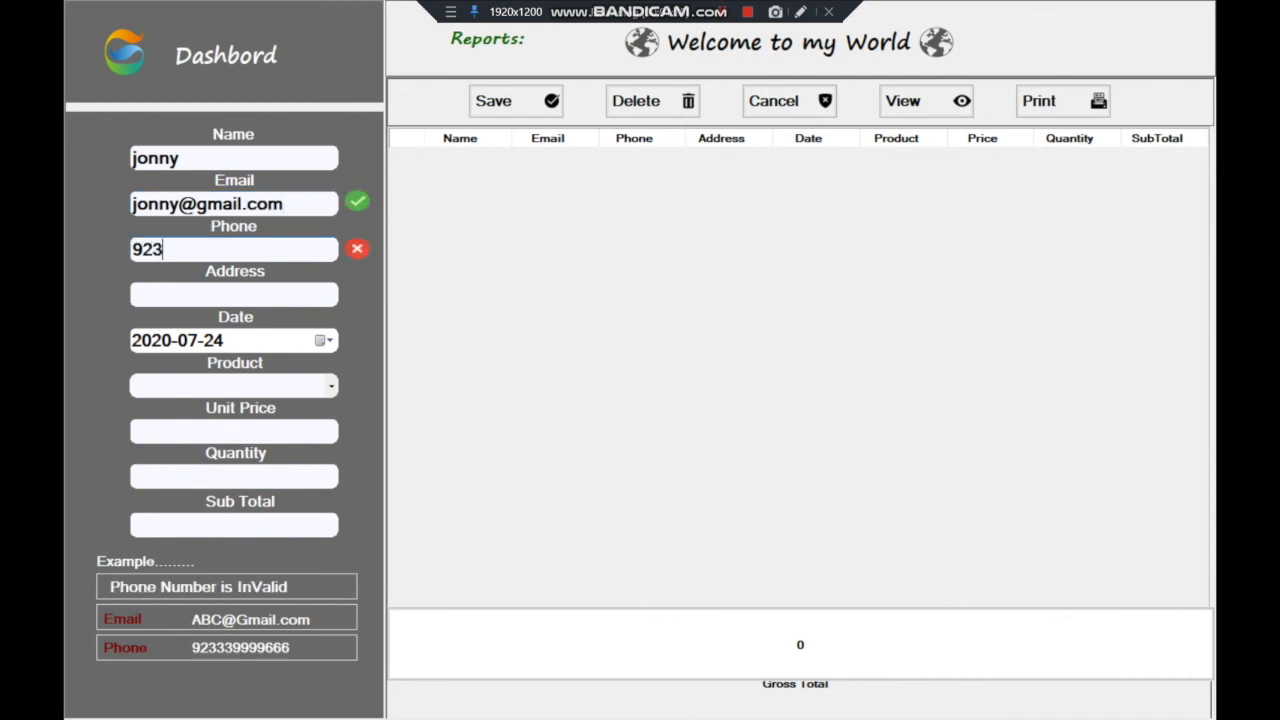
{"action": "left_click", "coordinate": [220, 294]}
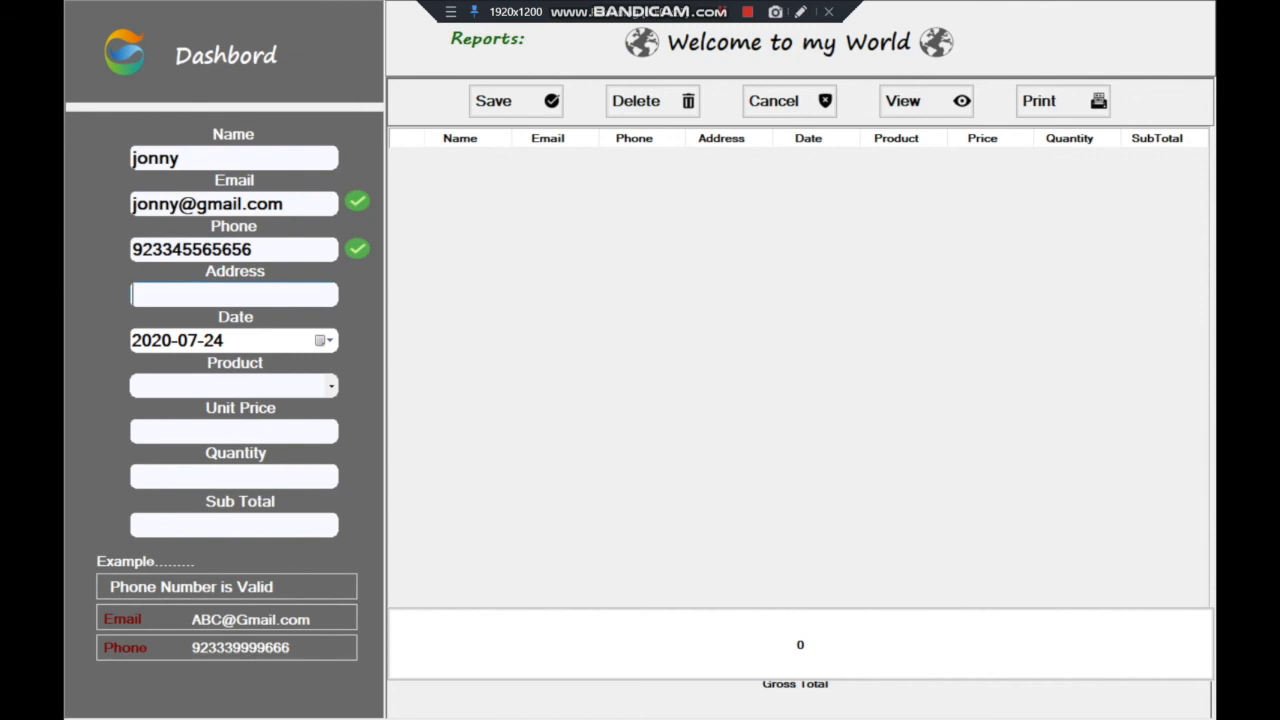
{"action": "type", "text": "abc/dfdfdf"}
Save an Apple line of quantity 3 at 600, sub total 1800
{"action": "key", "text": "Tab"}
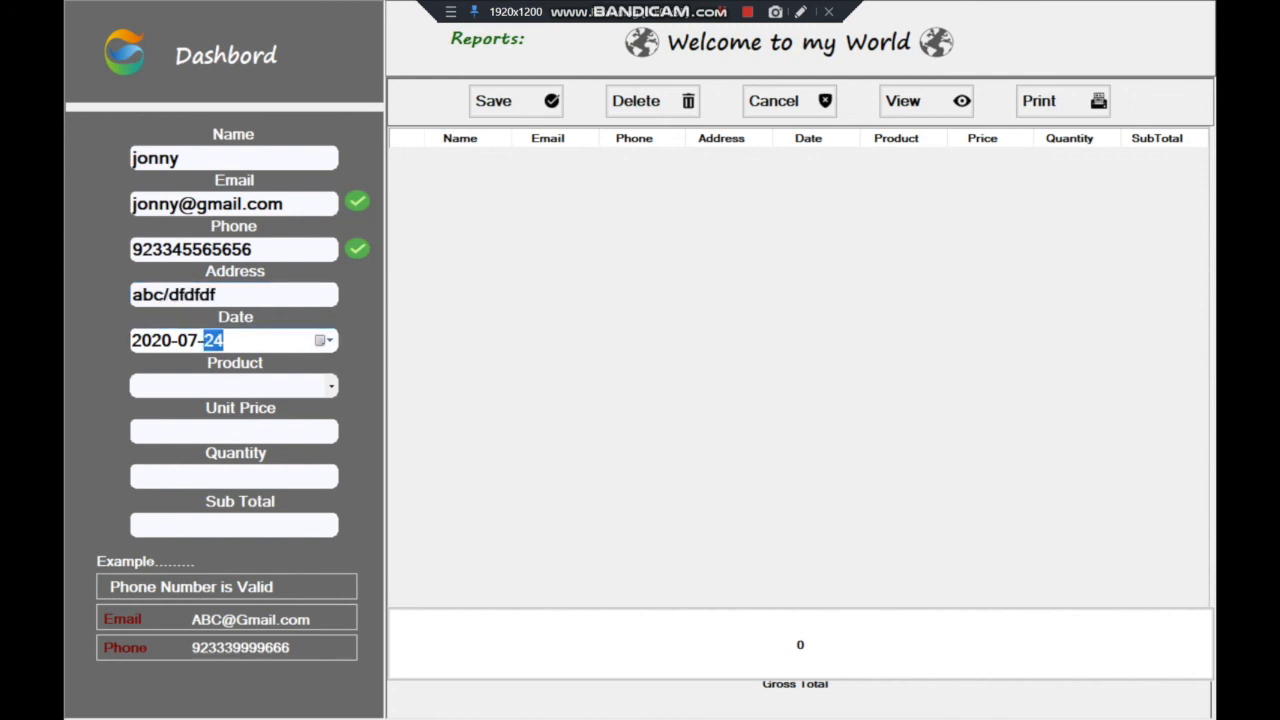
{"action": "left_click", "coordinate": [331, 386]}
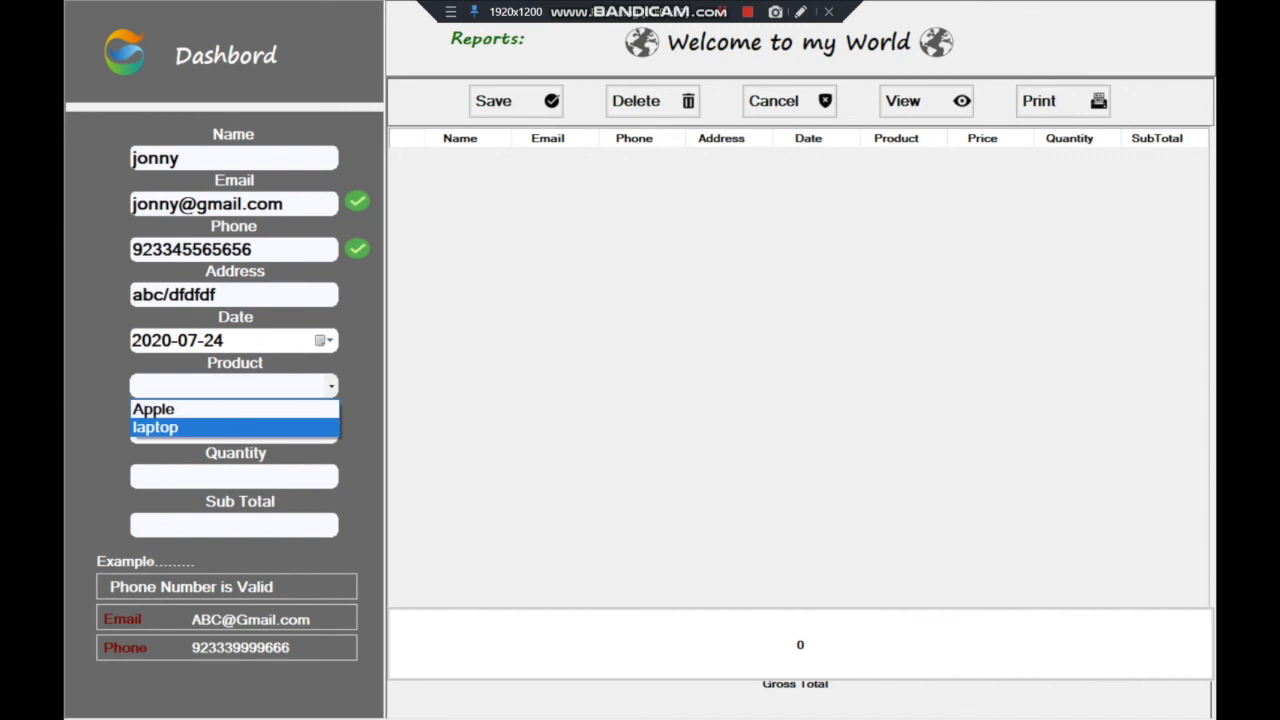
{"action": "key", "text": "Return"}
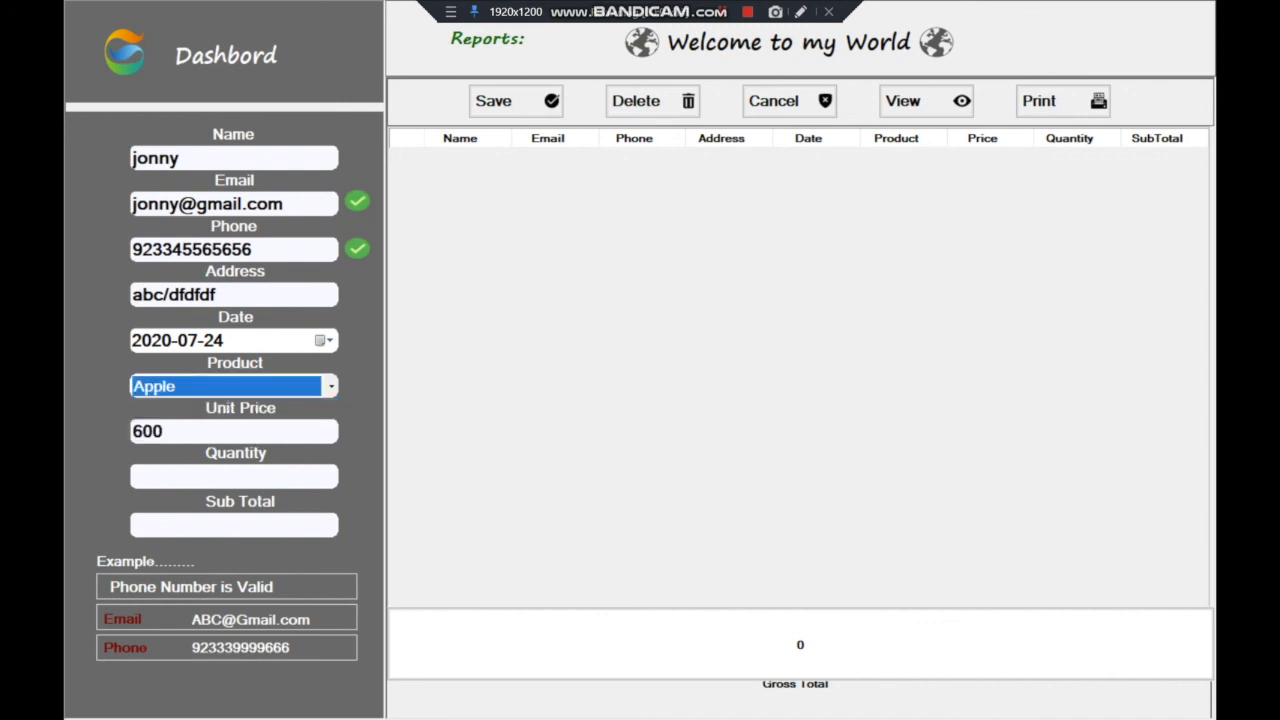
{"action": "left_click", "coordinate": [190, 431]}
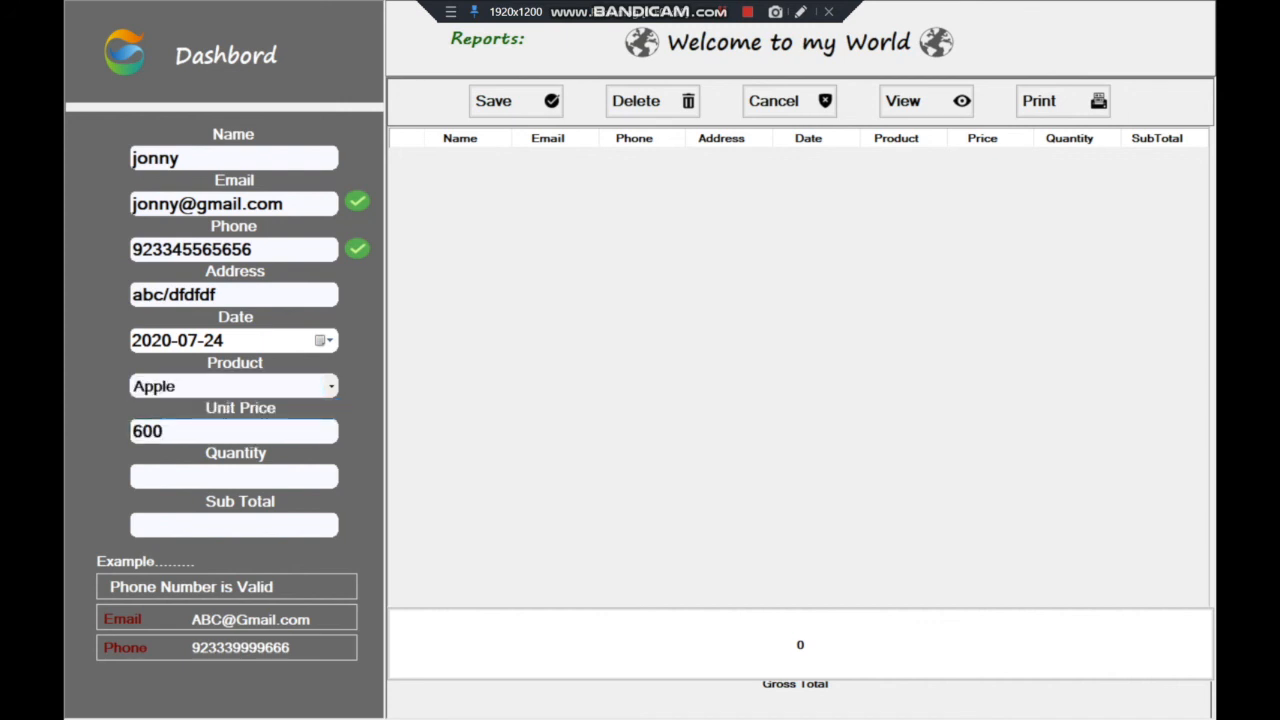
{"action": "left_click", "coordinate": [215, 477]}
{"action": "type", "text": "3"}
{"action": "key", "text": "Tab"}
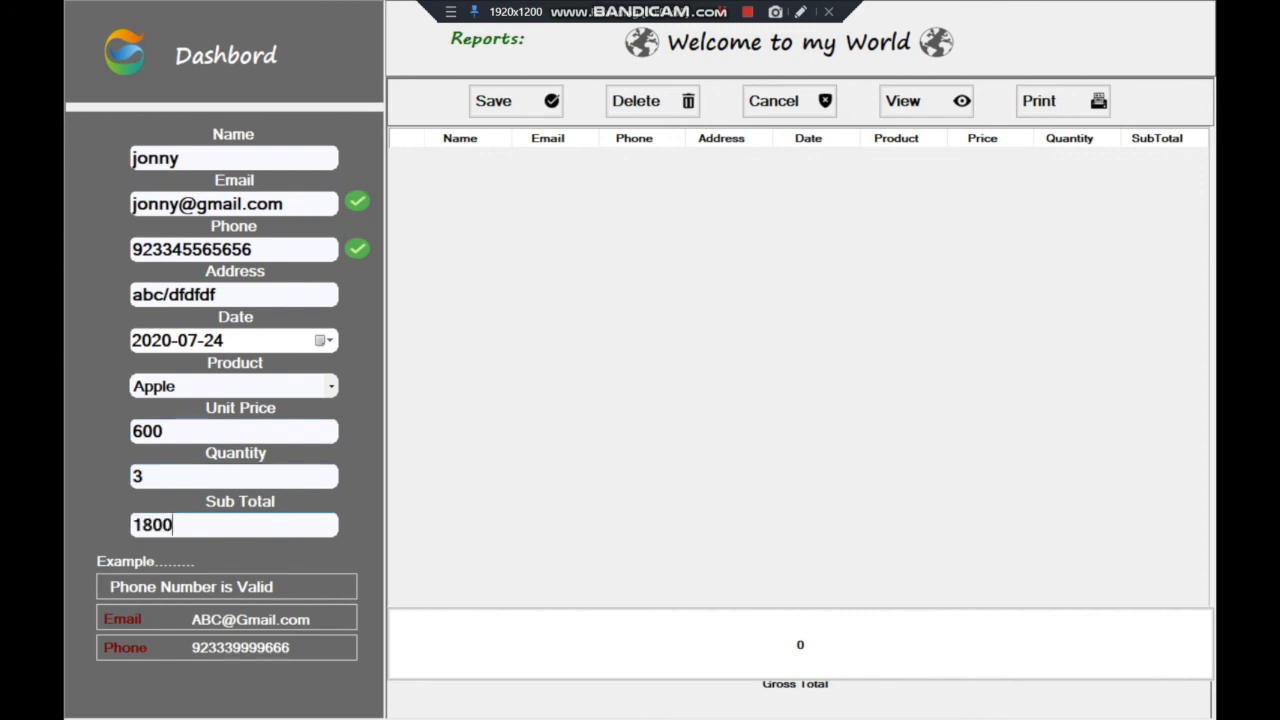
{"action": "key", "text": "Tab"}
{"action": "key", "text": "Return"}
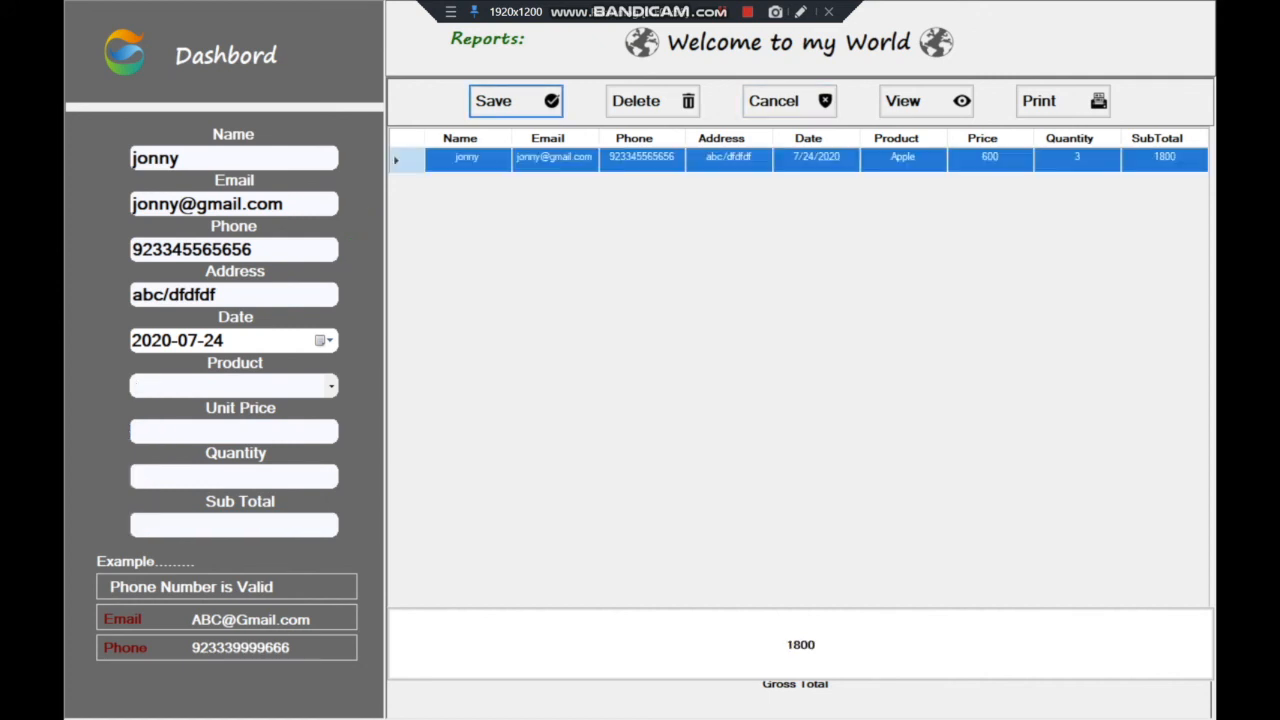
{"action": "left_click", "coordinate": [331, 387]}
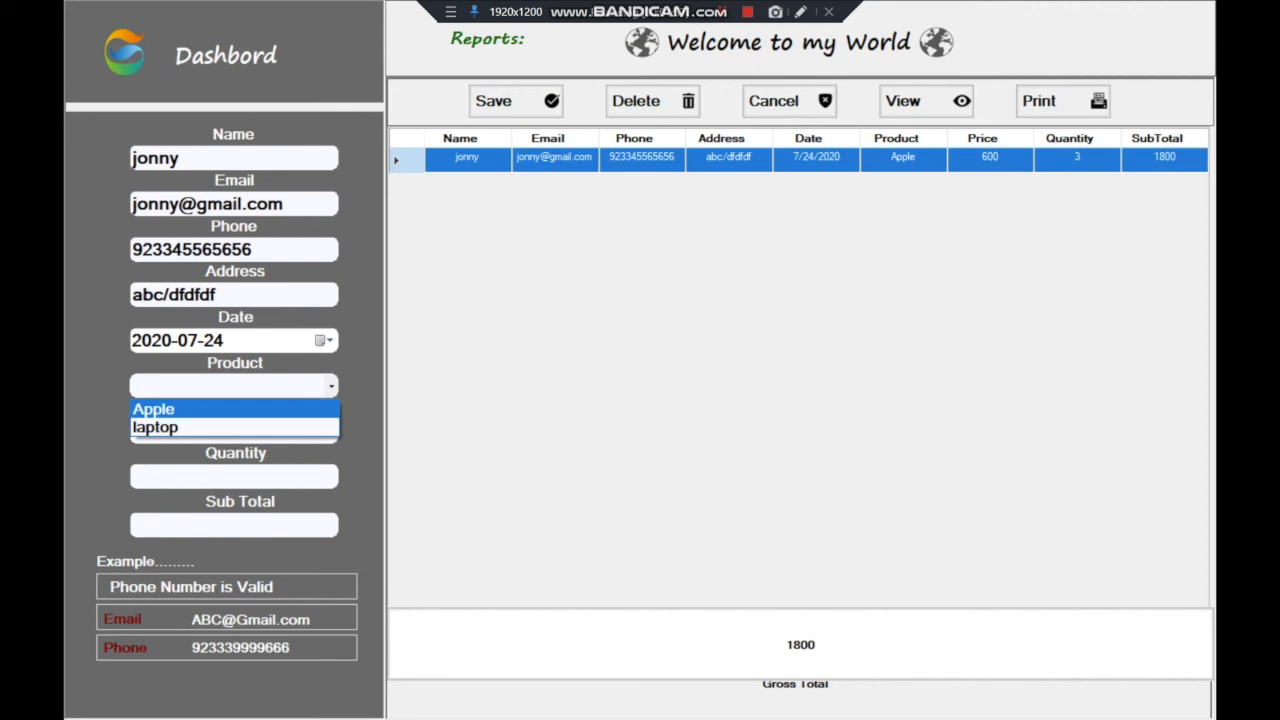
Add 6 more Apples to the sale, bringing Apple to 9
{"action": "left_click", "coordinate": [200, 408]}
{"action": "left_click", "coordinate": [220, 477]}
{"action": "type", "text": "6"}
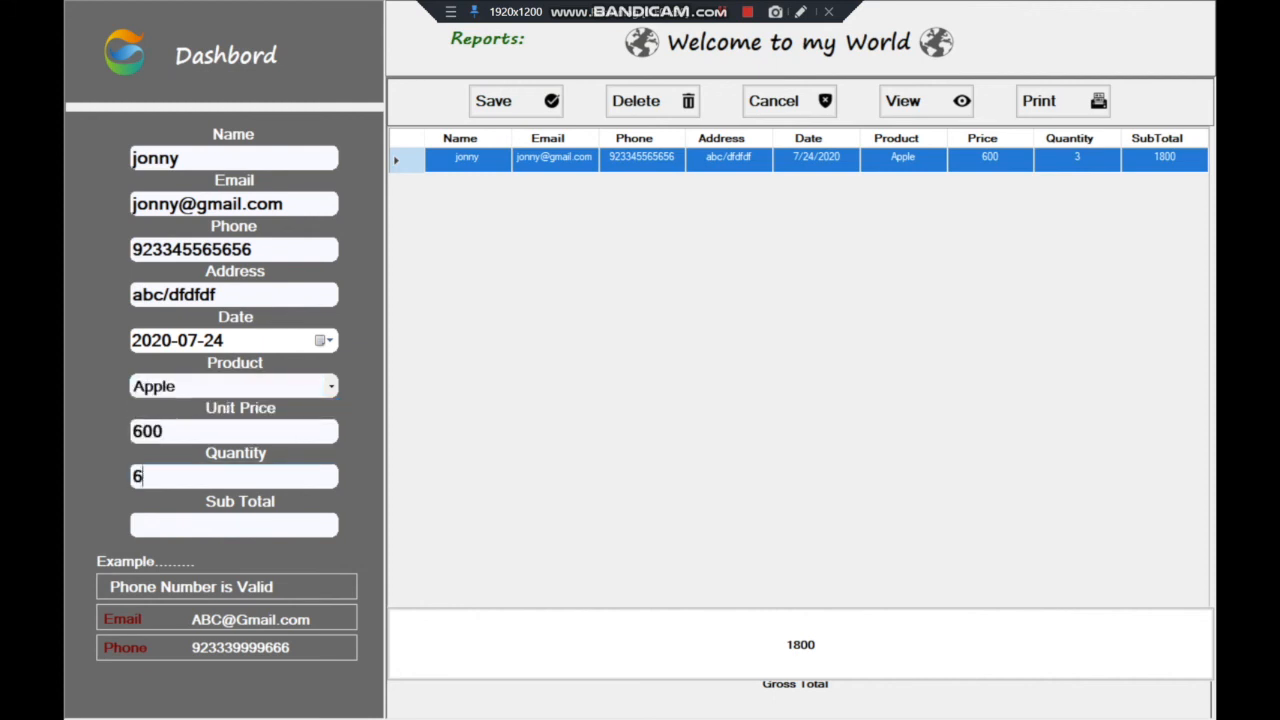
{"action": "left_click", "coordinate": [220, 525]}
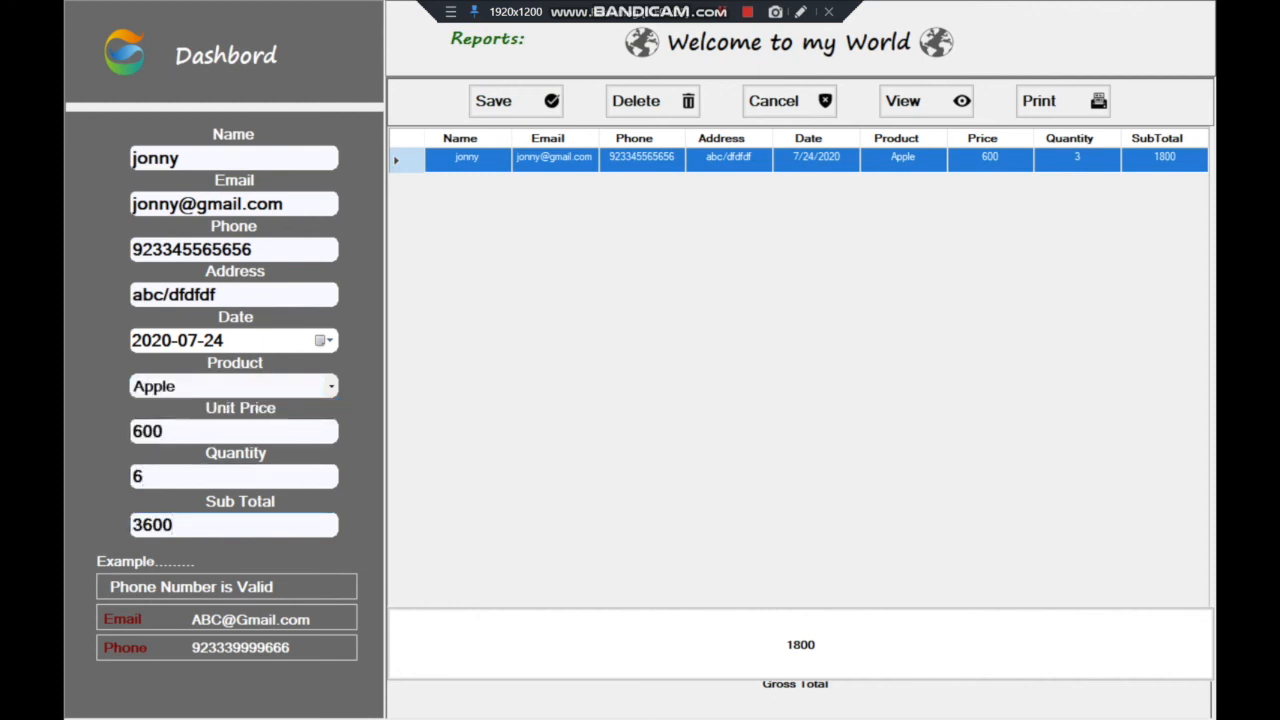
{"action": "left_click", "coordinate": [515, 101]}
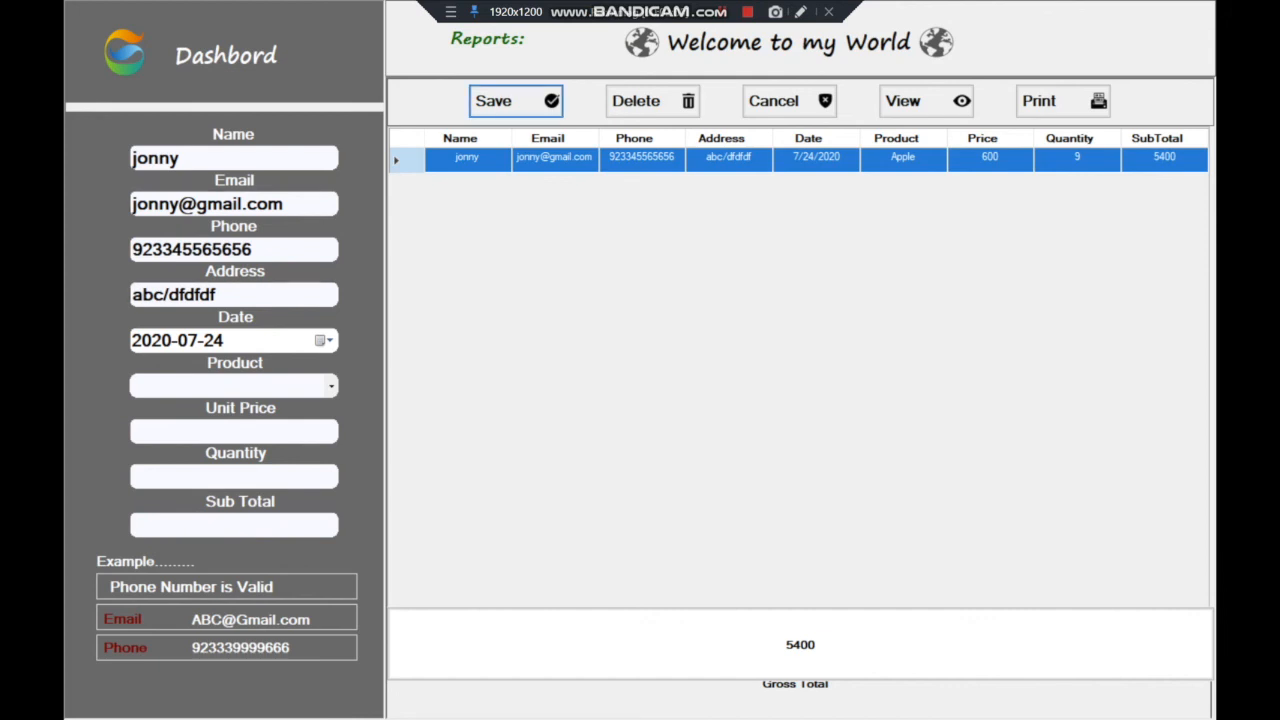
Save a laptop line of 5 at 17050 and open the 90,650 invoice report
{"action": "left_click", "coordinate": [233, 386]}
{"action": "left_click", "coordinate": [155, 427]}
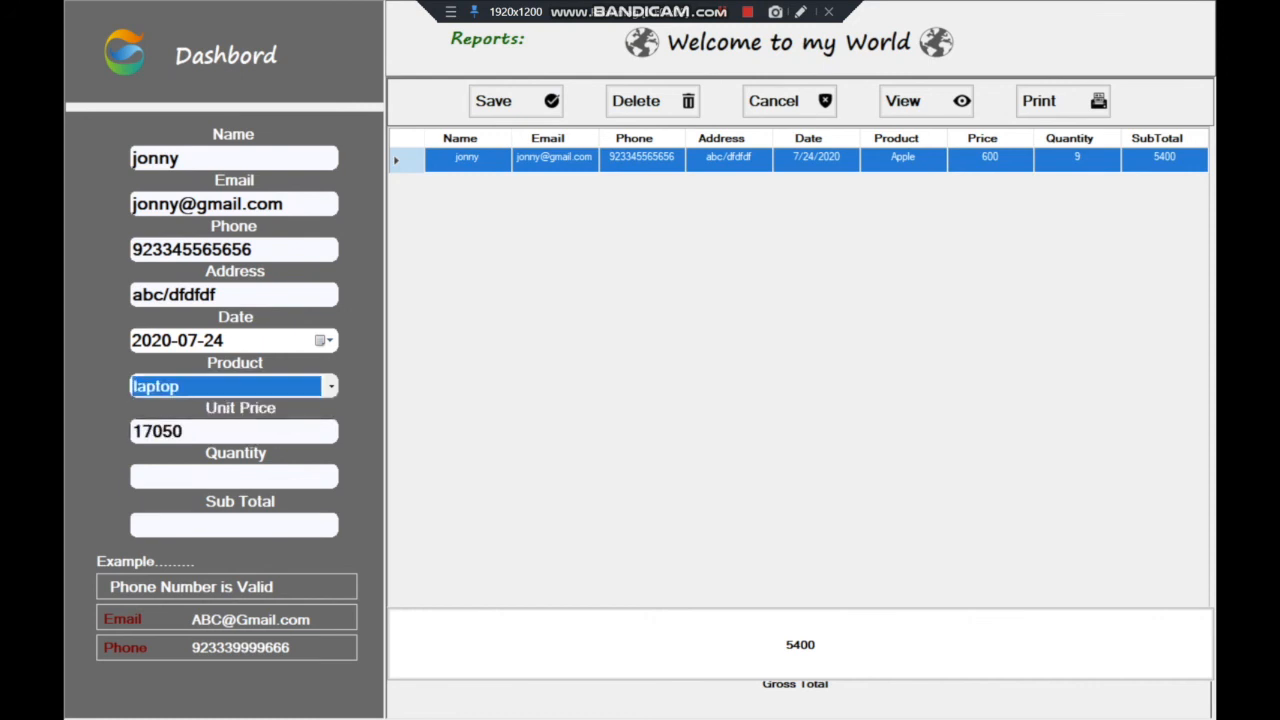
{"action": "left_click", "coordinate": [233, 476]}
{"action": "type", "text": "5"}
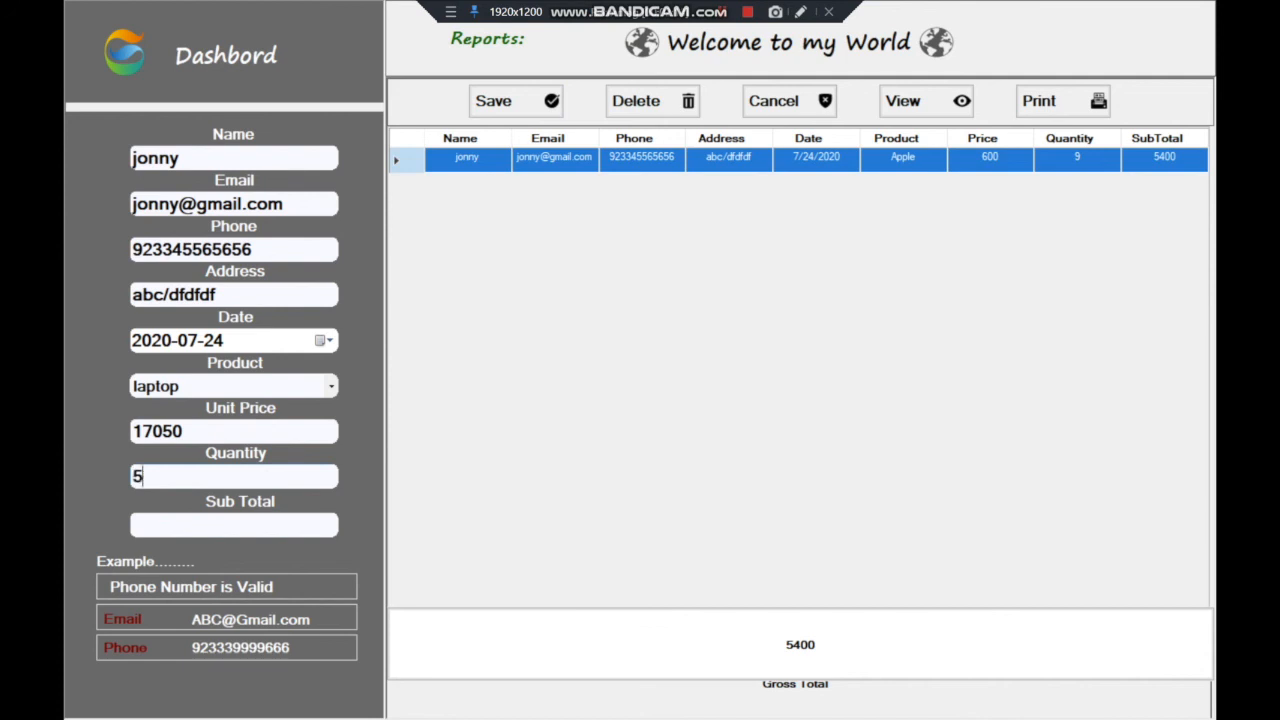
{"action": "left_click", "coordinate": [234, 525]}
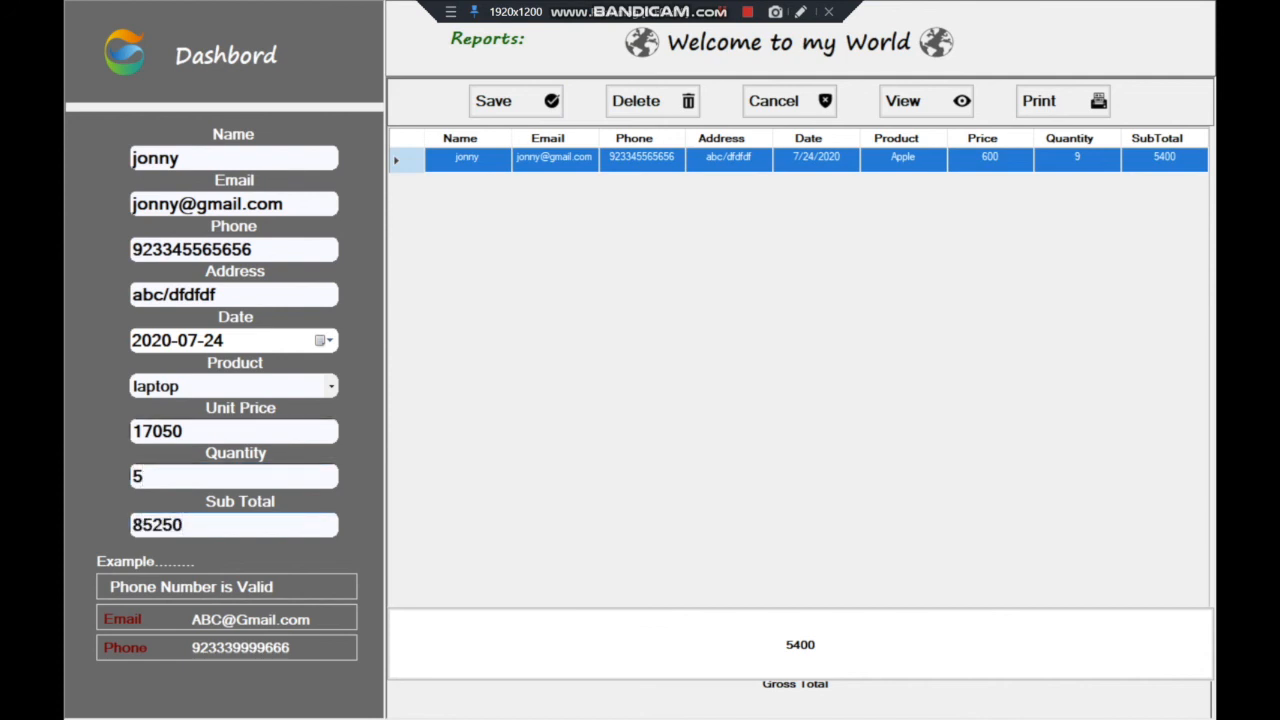
{"action": "left_click", "coordinate": [515, 101]}
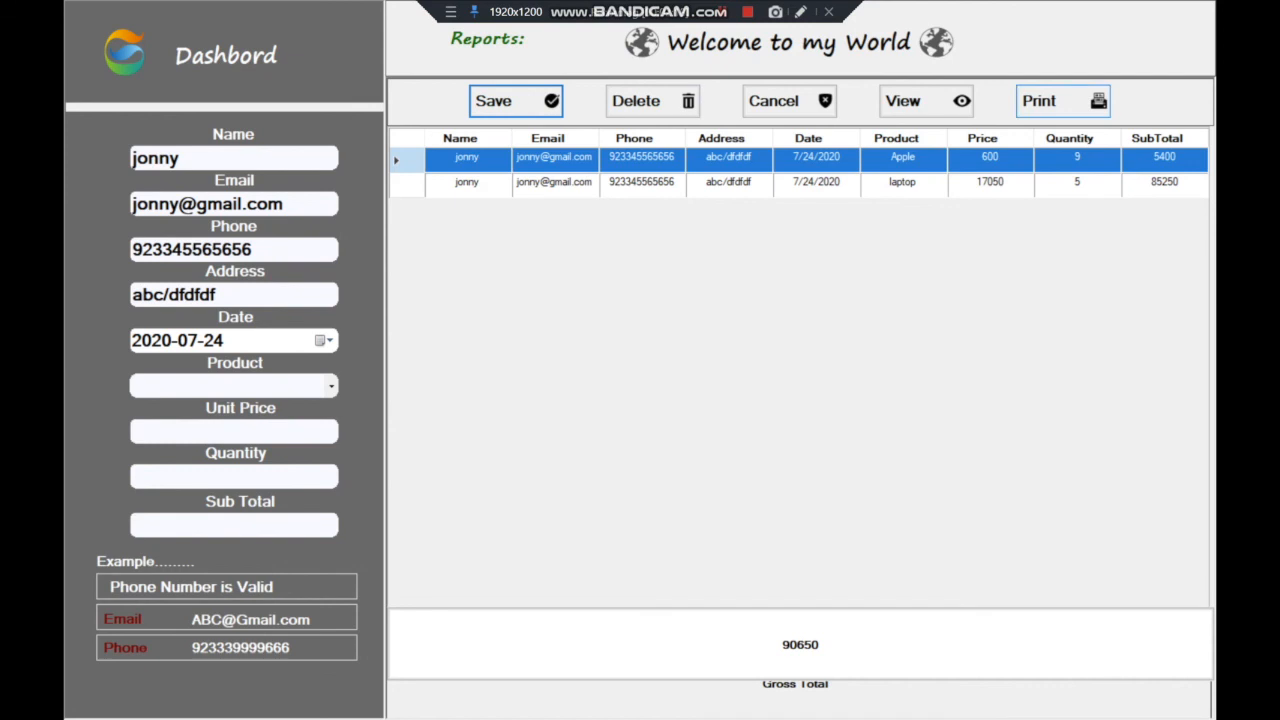
{"action": "left_click", "coordinate": [1062, 101]}
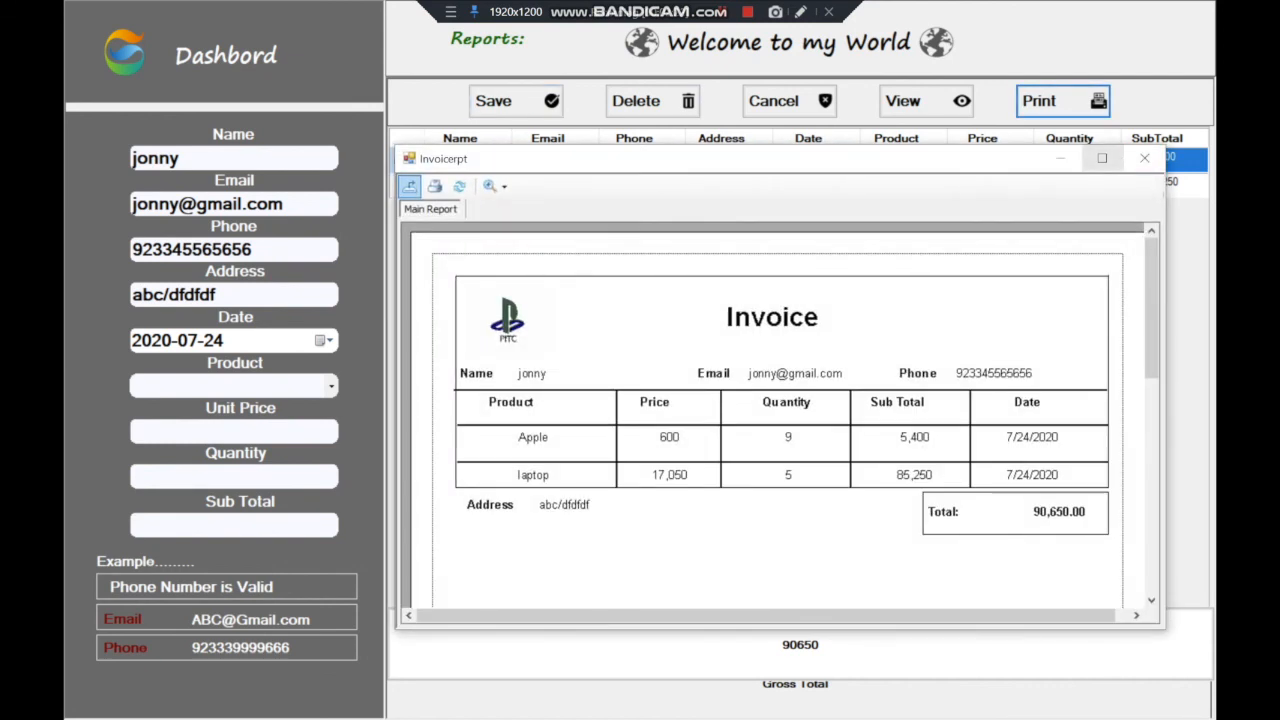
Maximize the invoice report and dismiss the Print dialog without printing
{"action": "left_click", "coordinate": [1102, 158]}
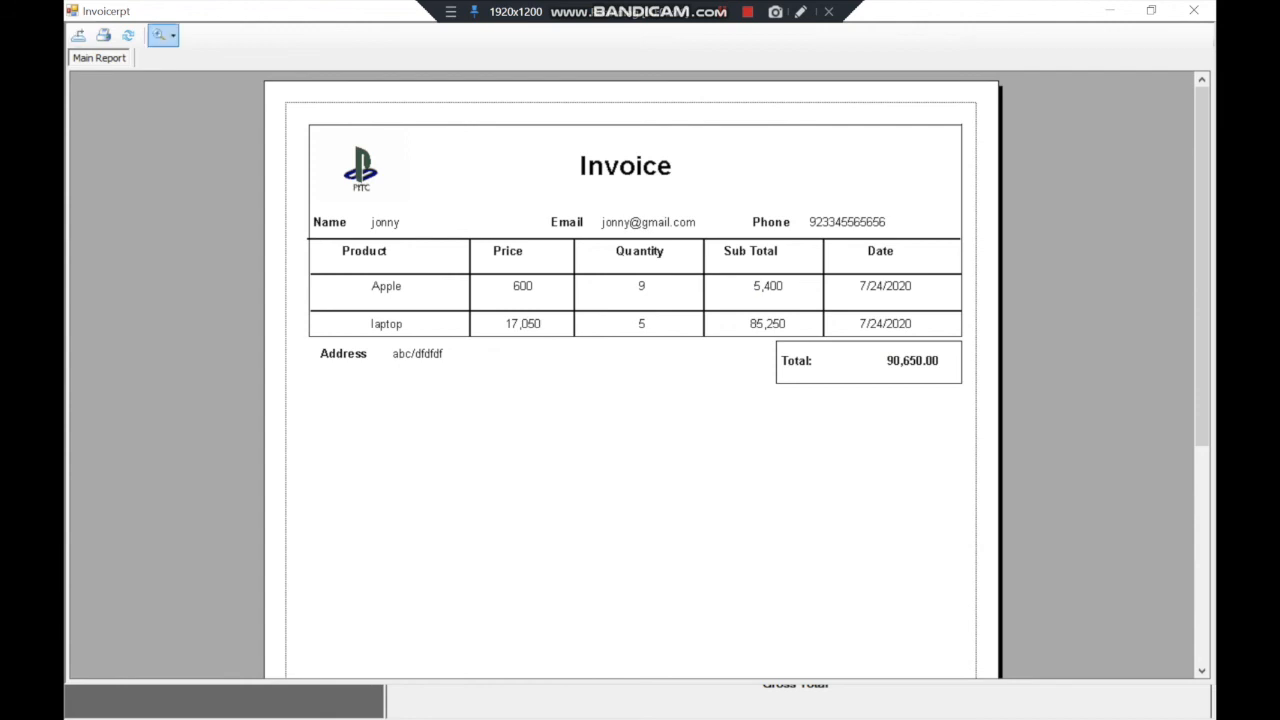
{"action": "left_click", "coordinate": [103, 35]}
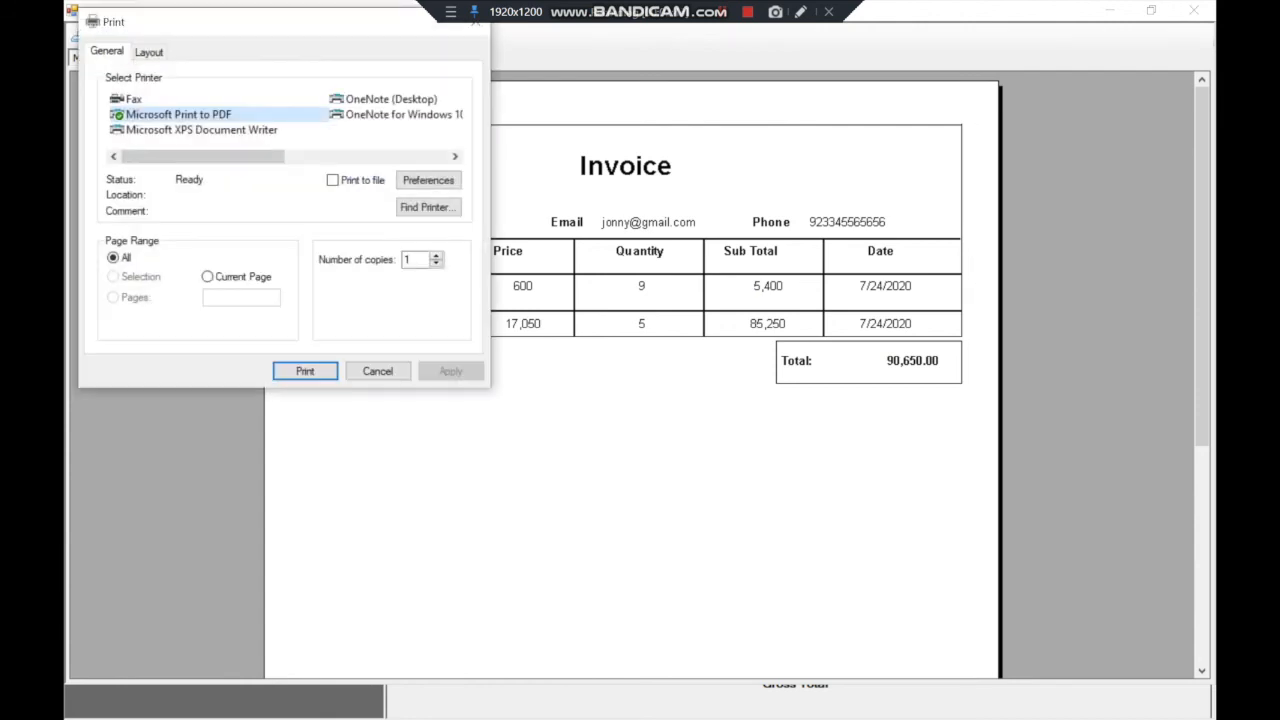
{"action": "left_click", "coordinate": [377, 371]}
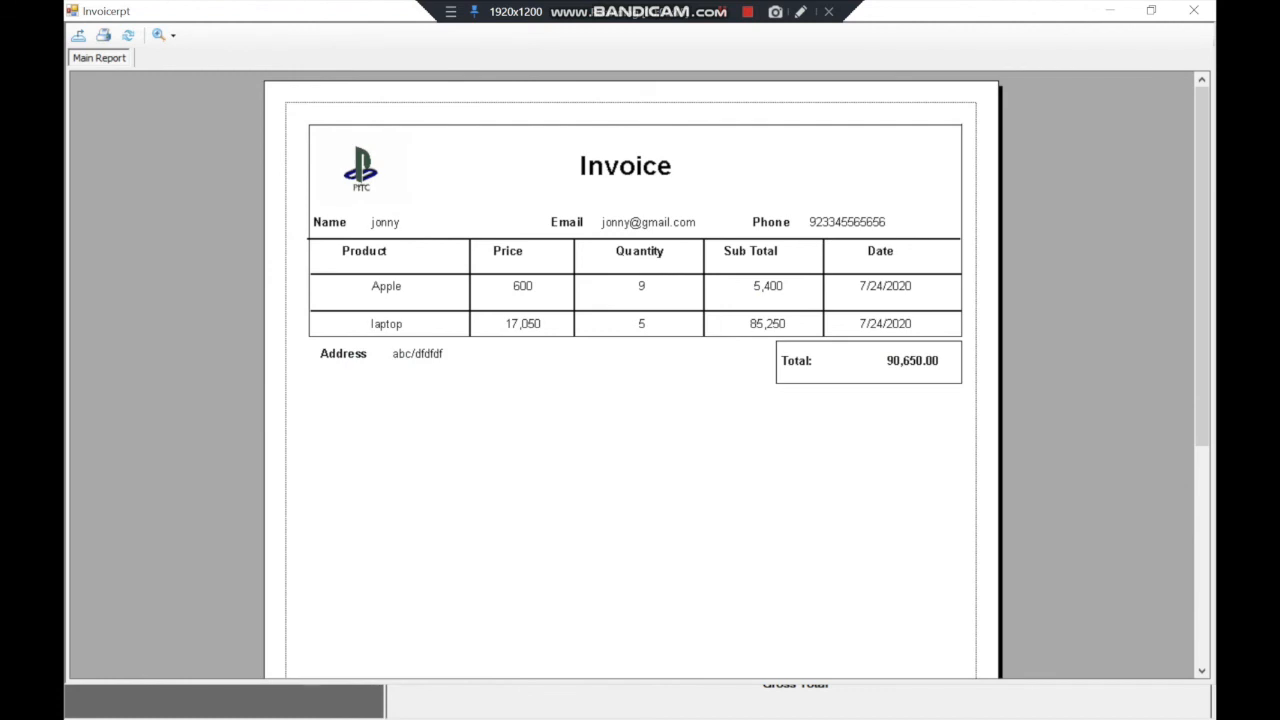
Export the invoice as a PDF named after the customer, then close the report
{"action": "left_click", "coordinate": [78, 35]}
{"action": "left_click_drag", "start_coordinate": [339, 48], "coordinate": [810, 111]}
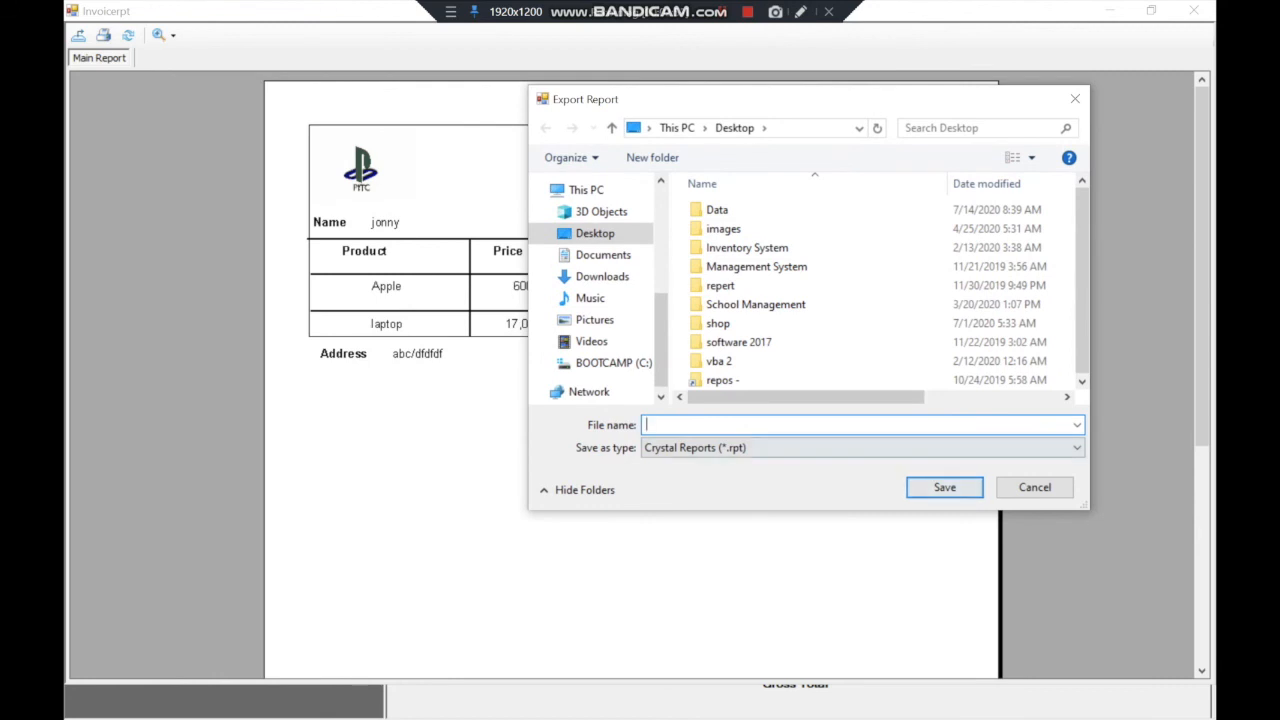
{"action": "left_click", "coordinate": [862, 448]}
{"action": "left_click", "coordinate": [800, 479]}
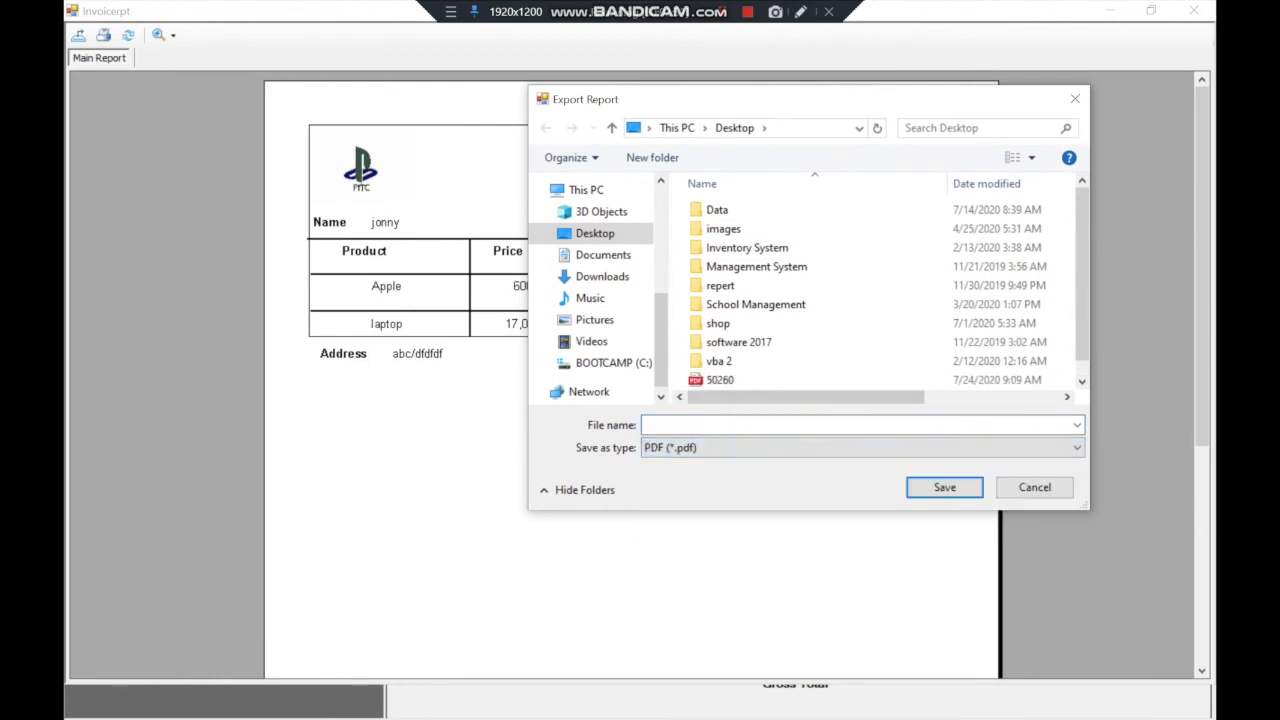
{"action": "type", "text": "jonny"}
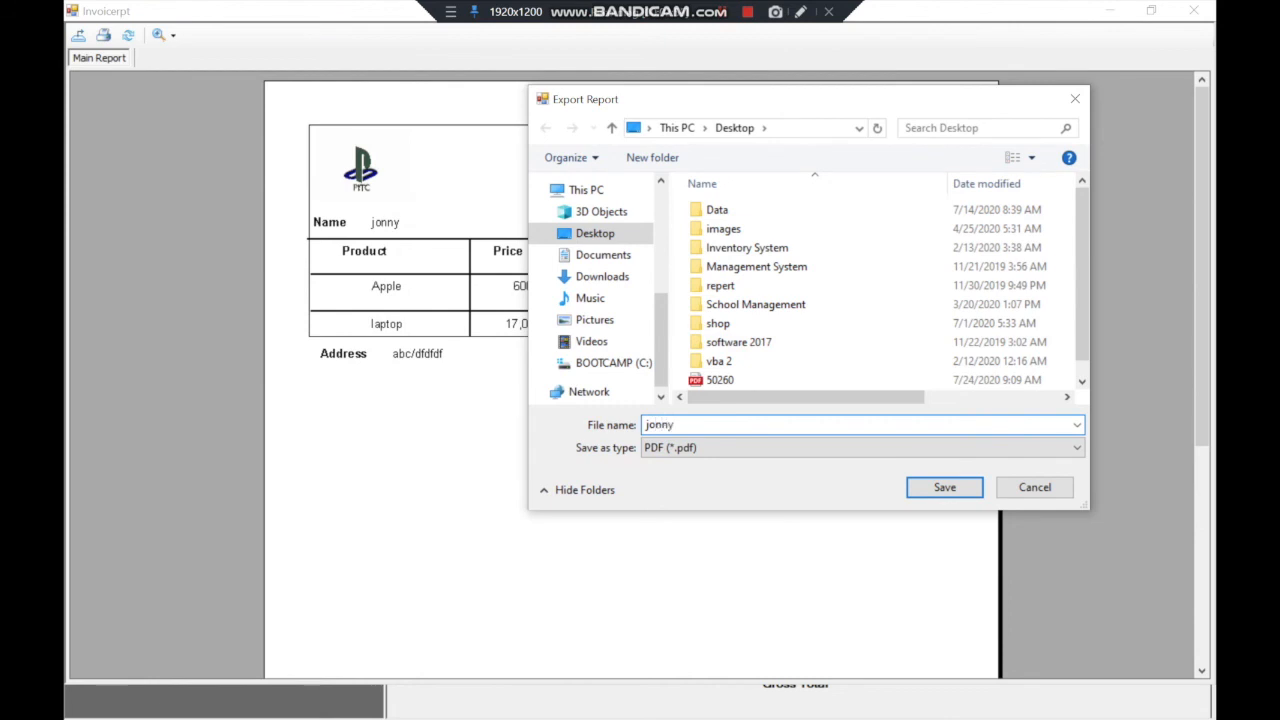
{"action": "left_click", "coordinate": [944, 487]}
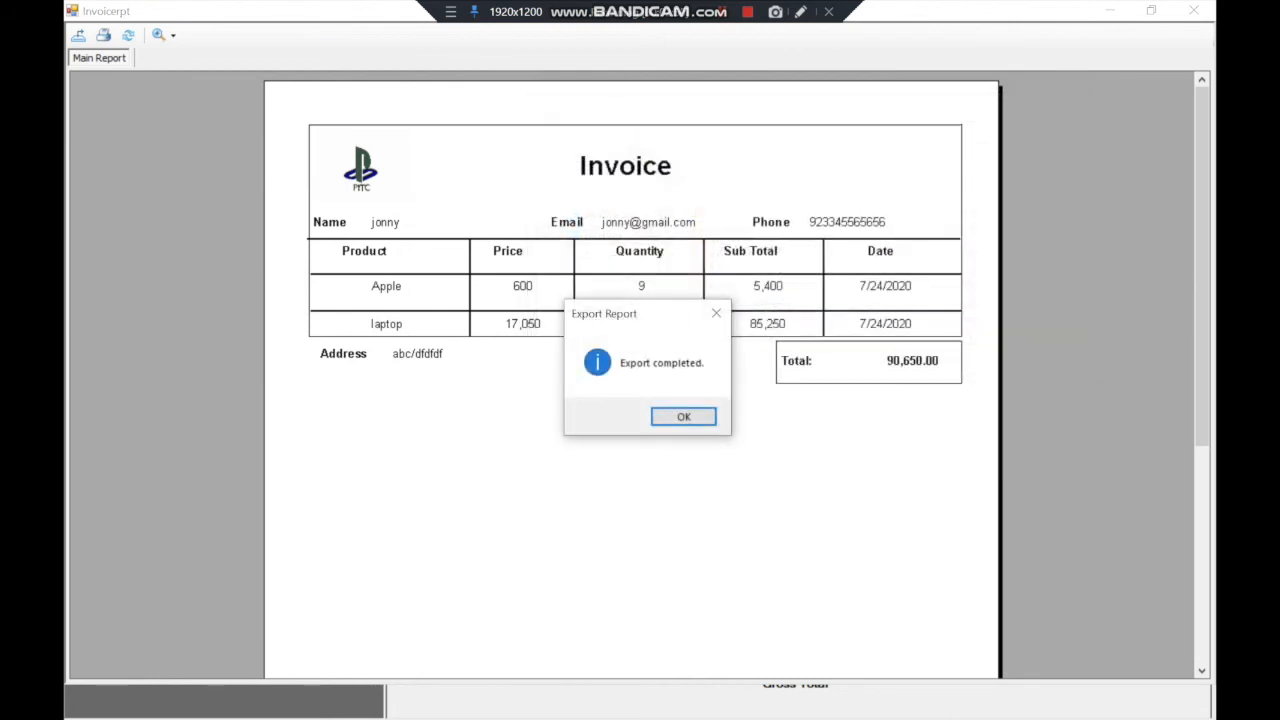
{"action": "left_click", "coordinate": [684, 417]}
{"action": "left_click", "coordinate": [1194, 10]}
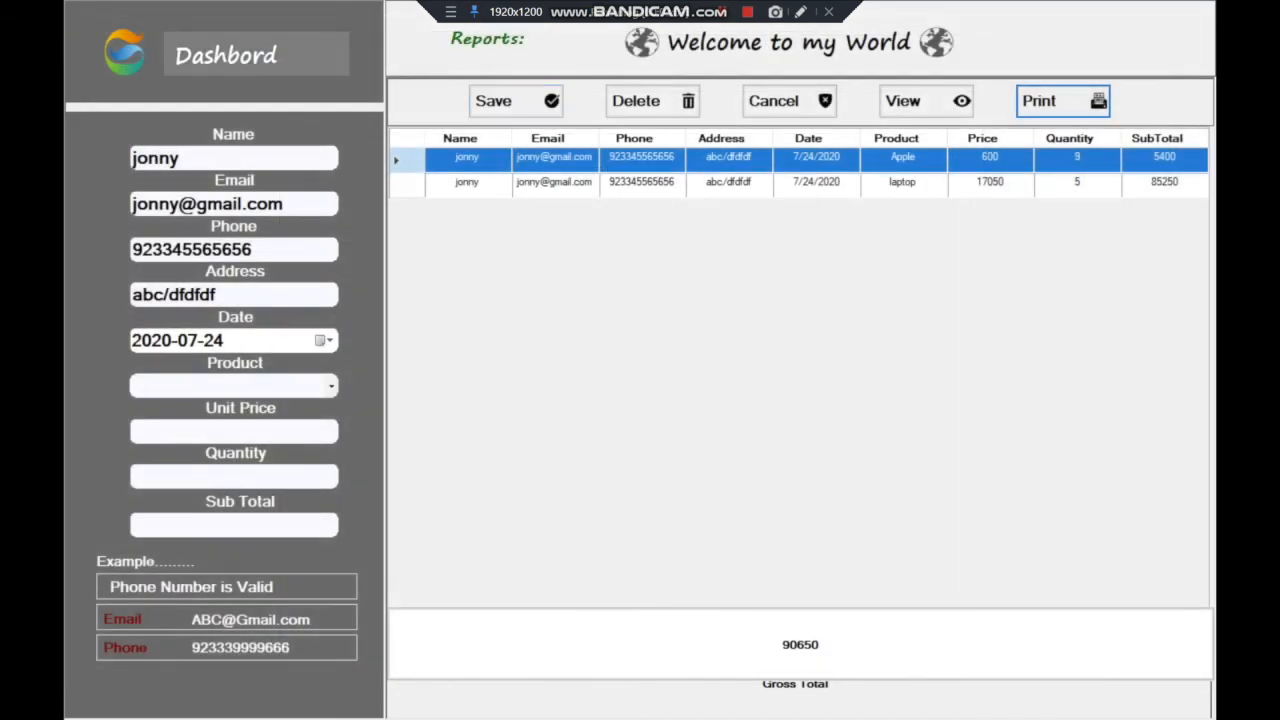
{"action": "left_click", "coordinate": [256, 54]}
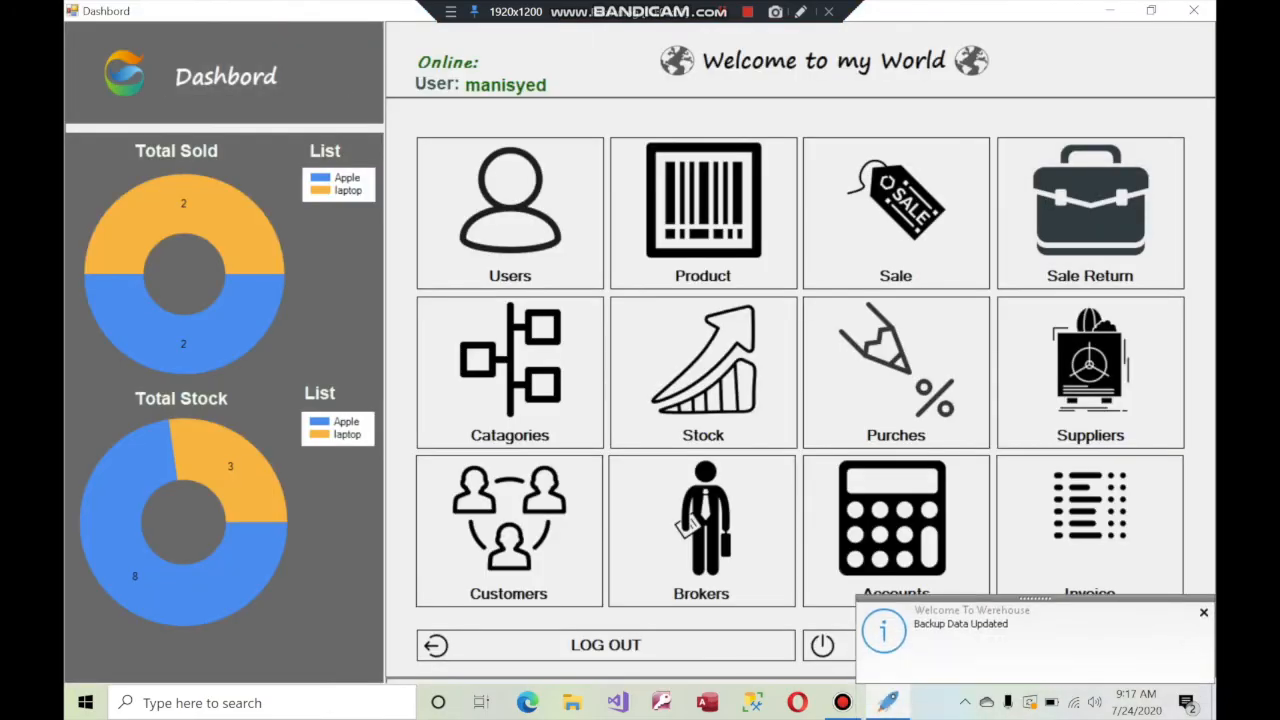